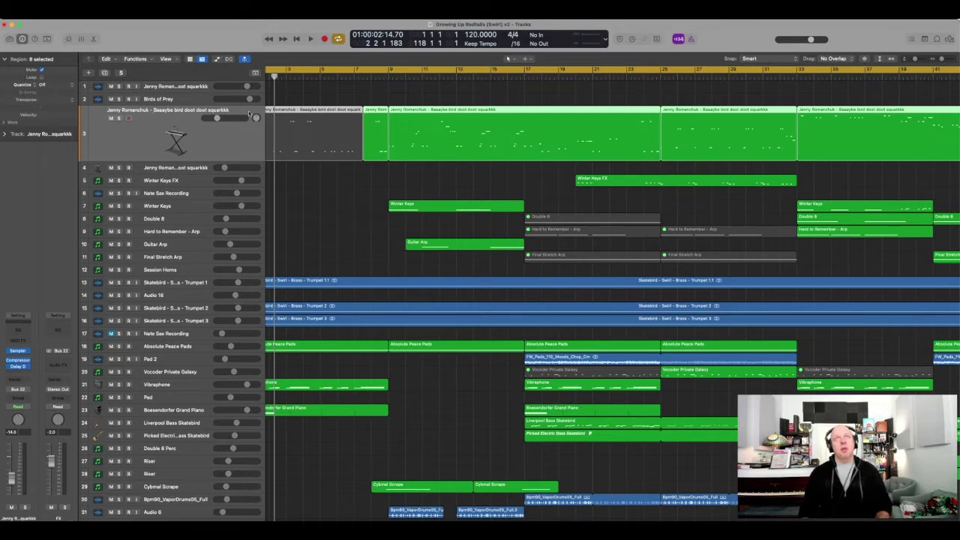
Turn off cycle mode, place the playhead at bar 8, and solo the bird-sample Sampler track 3.
left_click(375, 72)
left_click(369, 75)
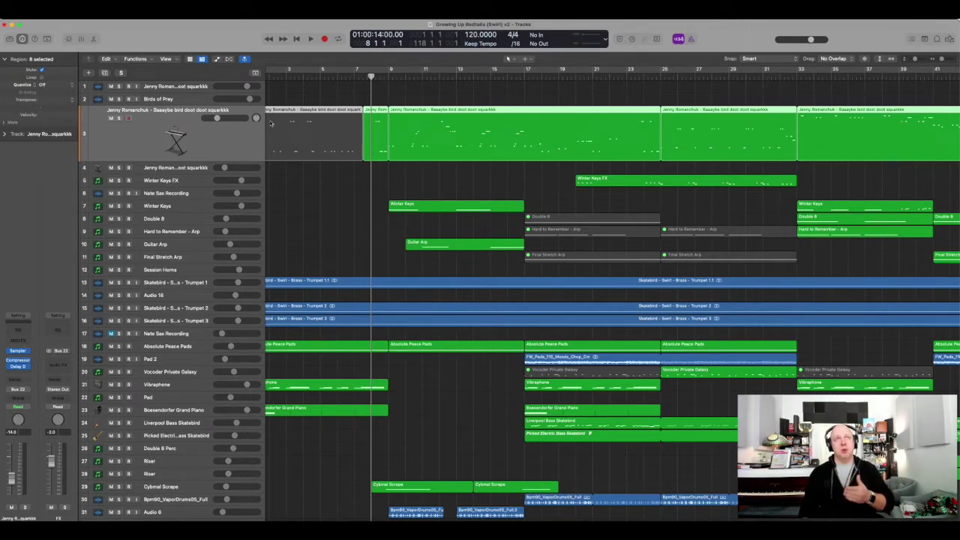
left_click(119, 118)
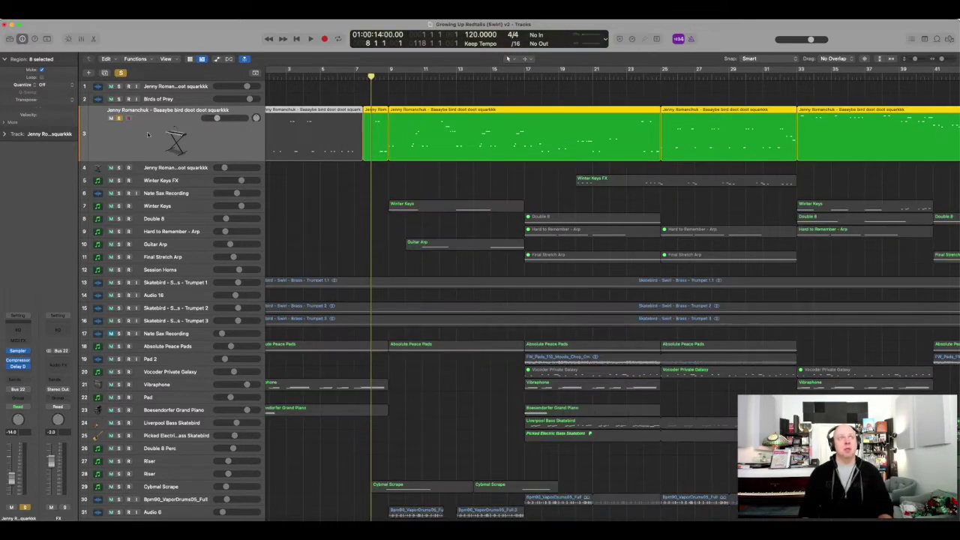
Open the key mapping of track 3's Sampler and audition its sample zones chromatically up to G#2.
left_click(19, 353)
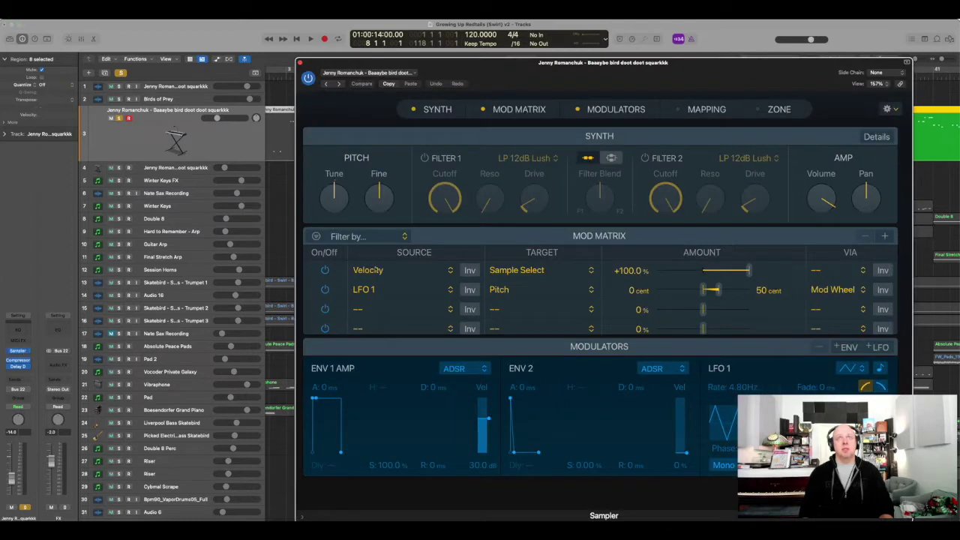
left_click(704, 111)
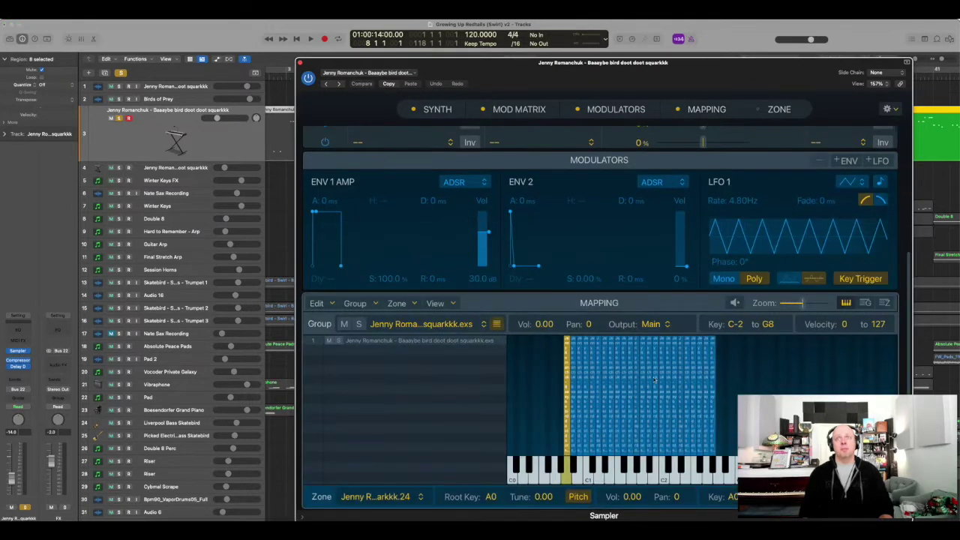
left_click(574, 470)
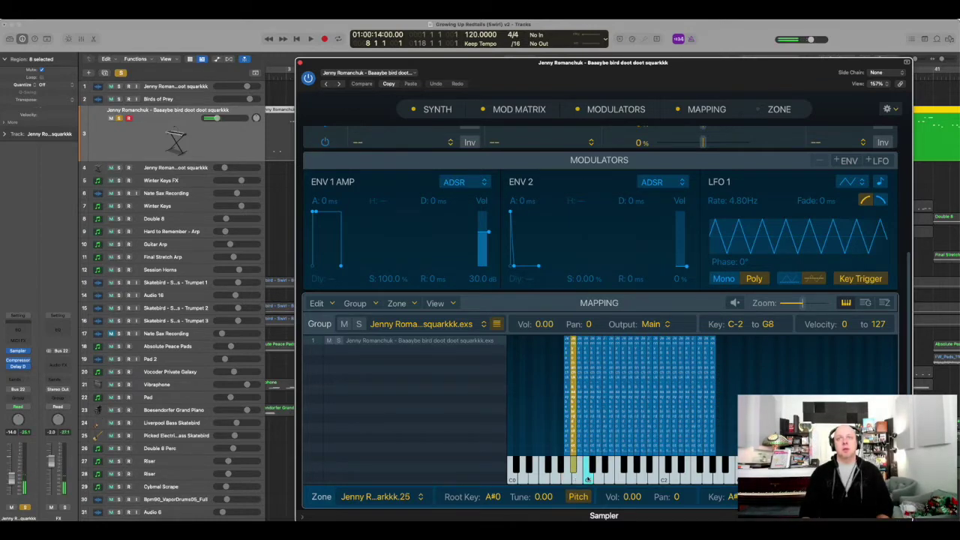
left_click(581, 472)
left_click(590, 473)
left_click(593, 461)
left_click(600, 471)
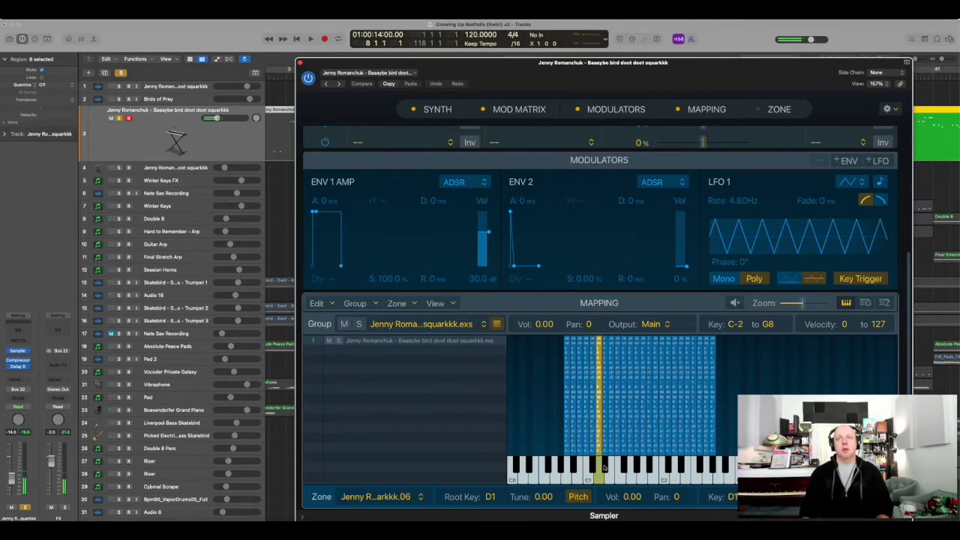
left_click(606, 462)
left_click(613, 474)
left_click(621, 475)
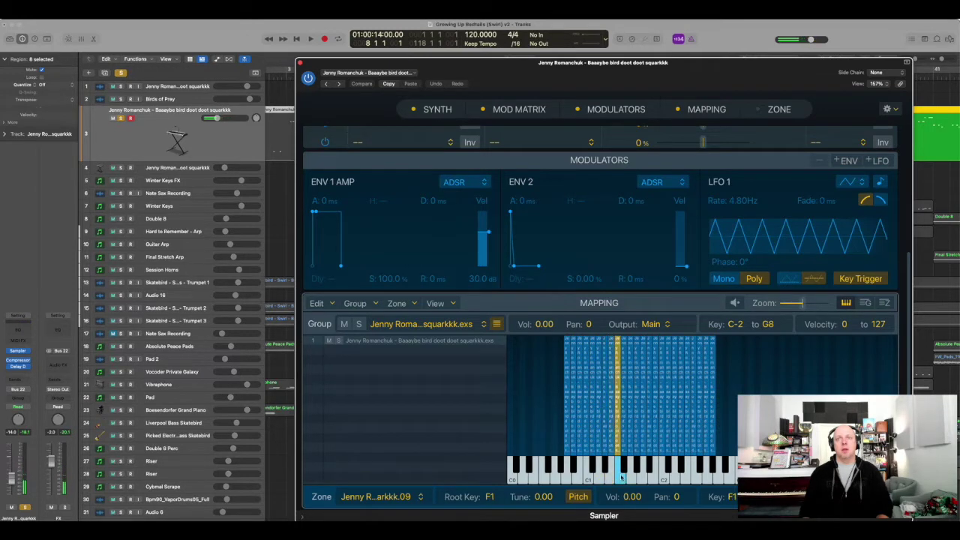
left_click(627, 459)
left_click(635, 469)
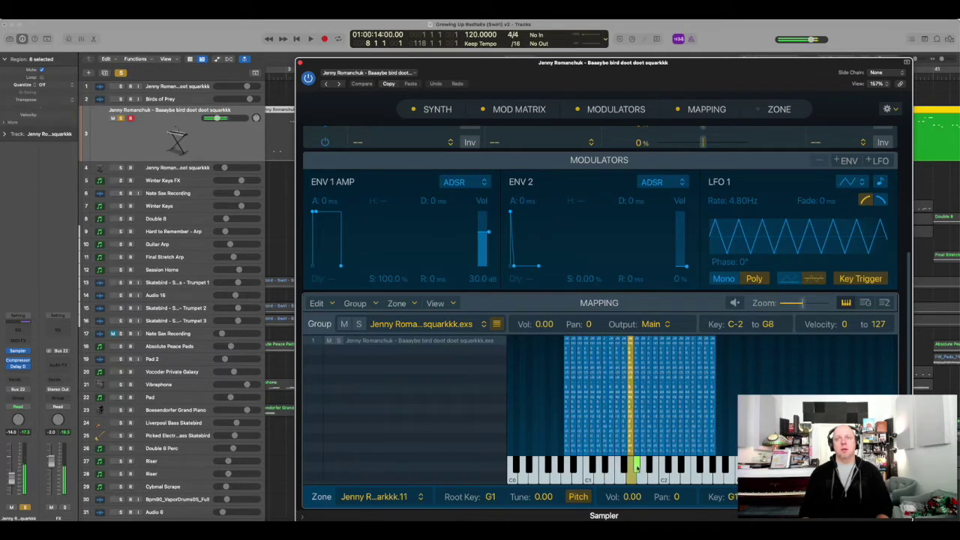
left_click(642, 460)
left_click(646, 472)
left_click(651, 469)
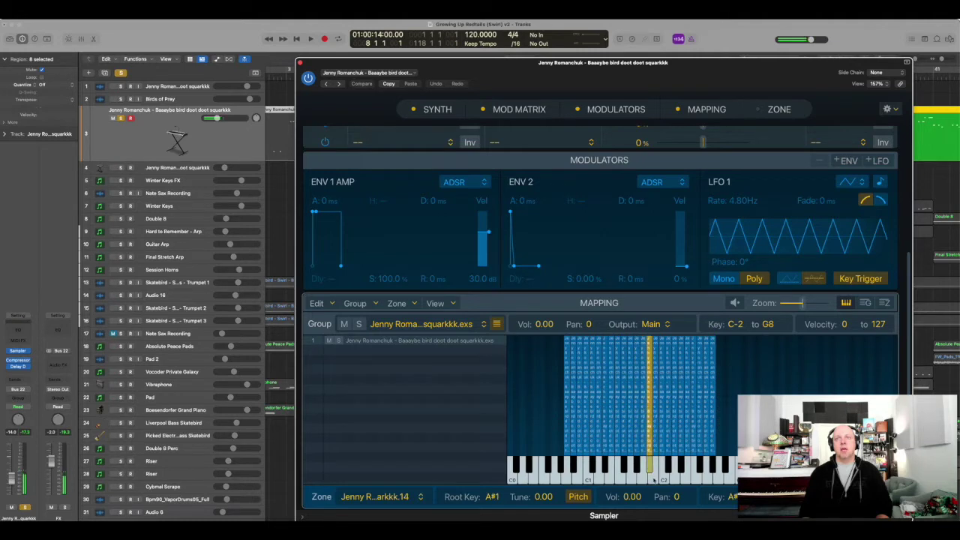
left_click(653, 478)
left_click(665, 477)
left_click(673, 461)
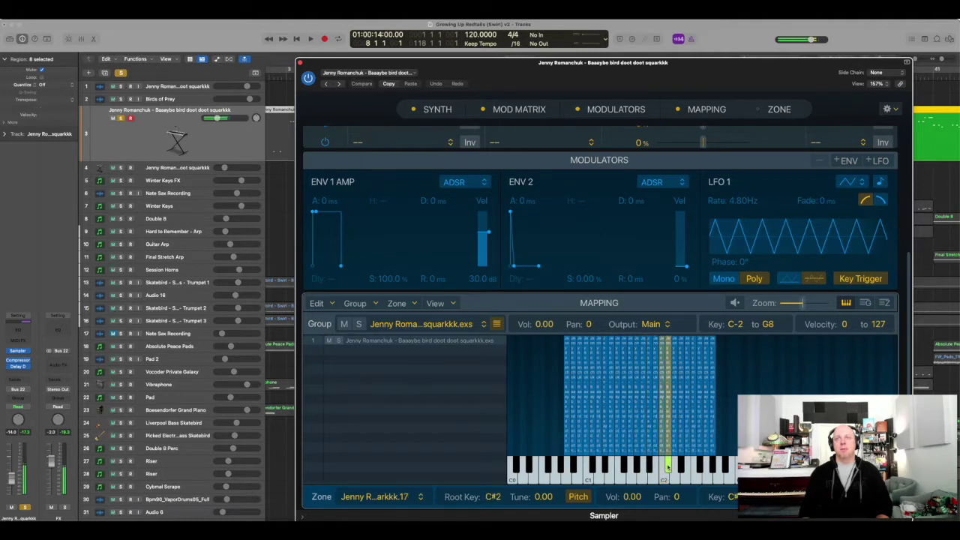
left_click(680, 469)
left_click(683, 462)
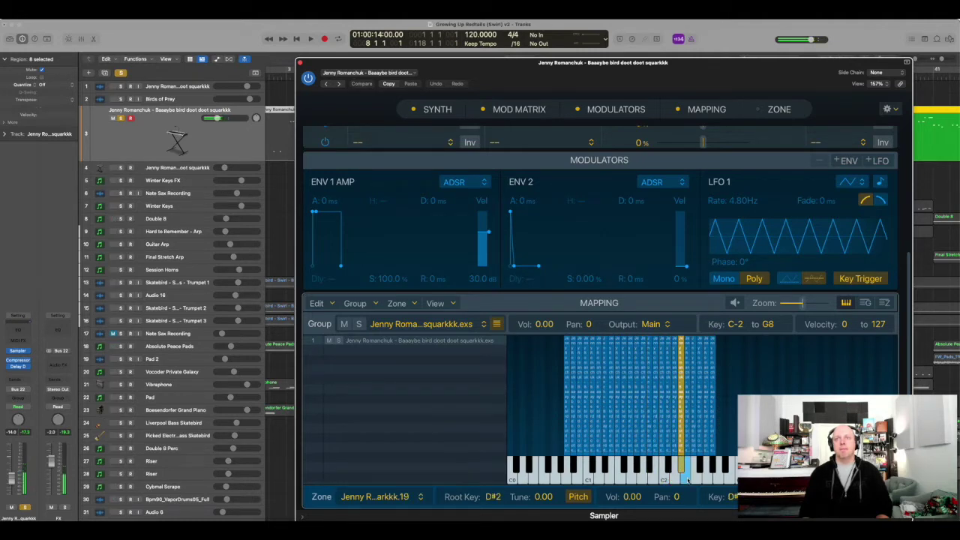
left_click(688, 472)
left_click(696, 471)
left_click(701, 464)
left_click(703, 472)
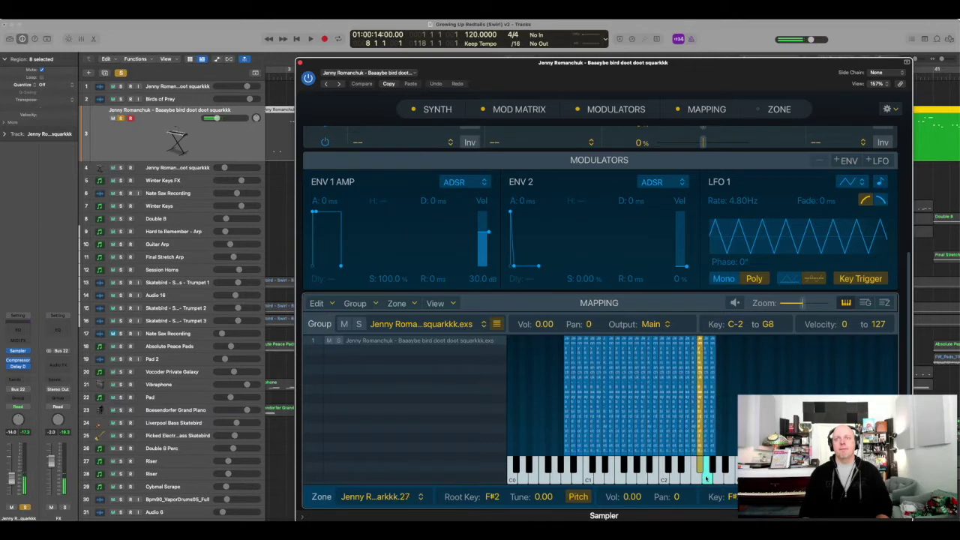
left_click(707, 471)
left_click(711, 465)
left_click(713, 467)
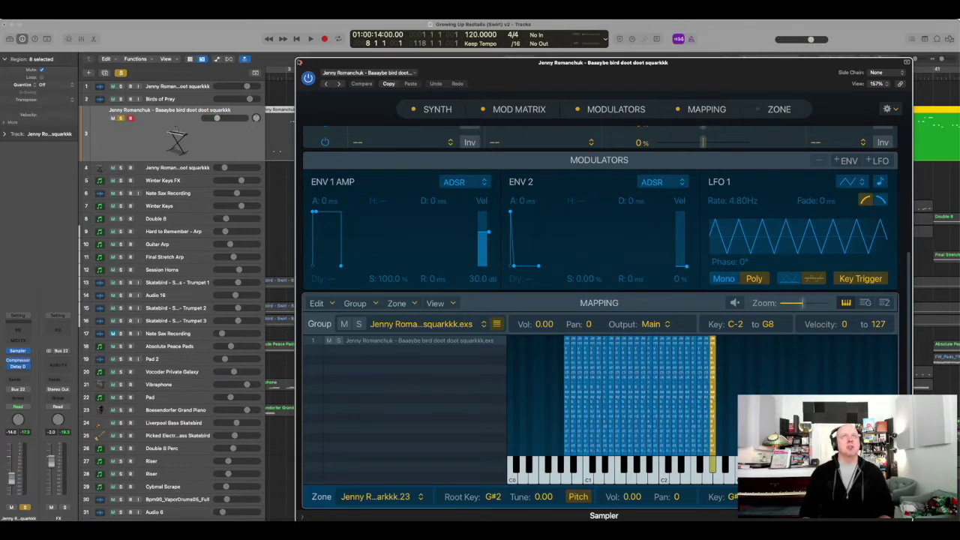
left_click(299, 62)
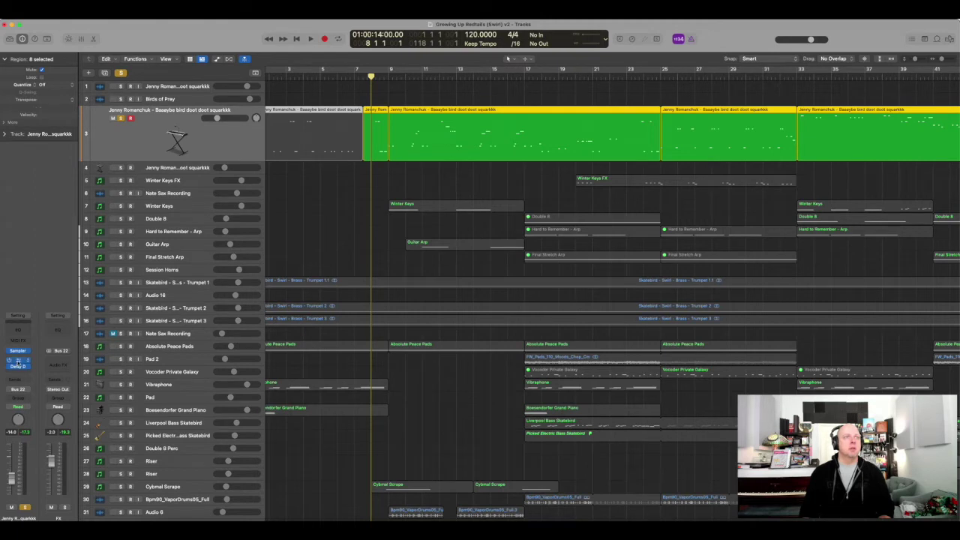
Inspect track 3's Compressor and Delay Designer settings, including the delay taps' transpose and pan views.
left_click(18, 364)
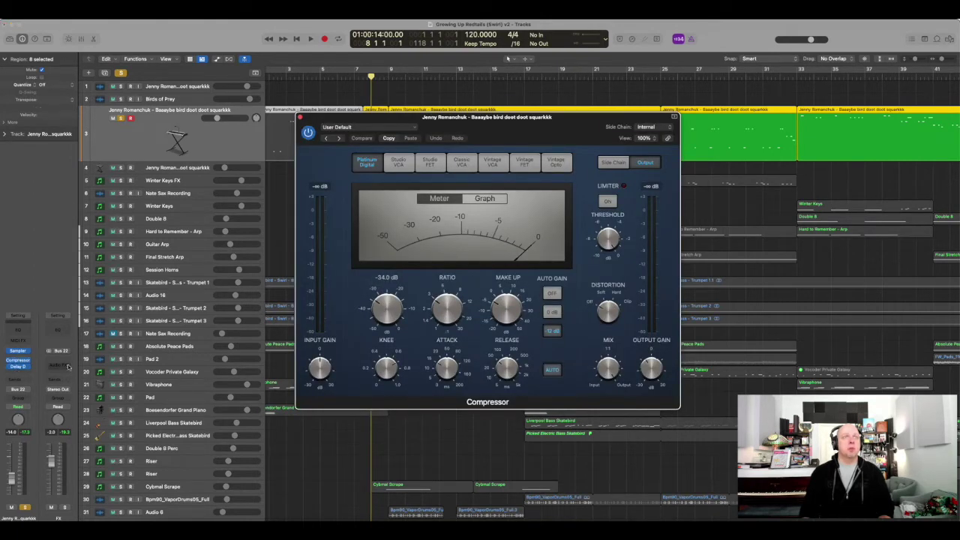
left_click(18, 367)
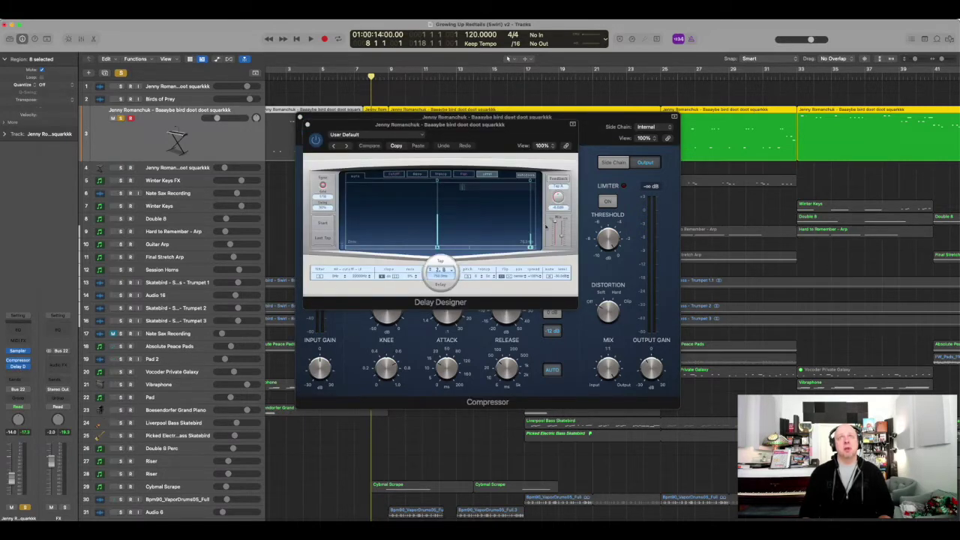
left_click(442, 174)
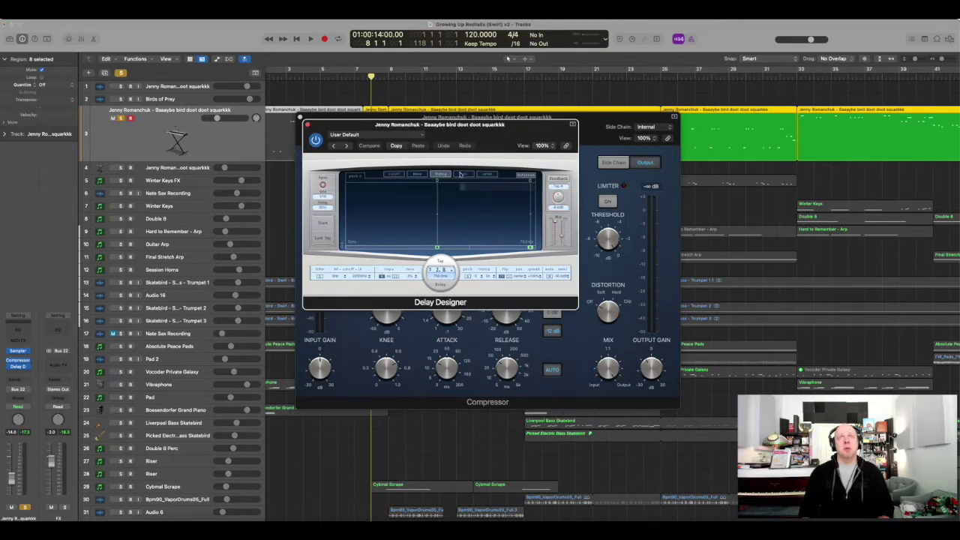
left_click(460, 174)
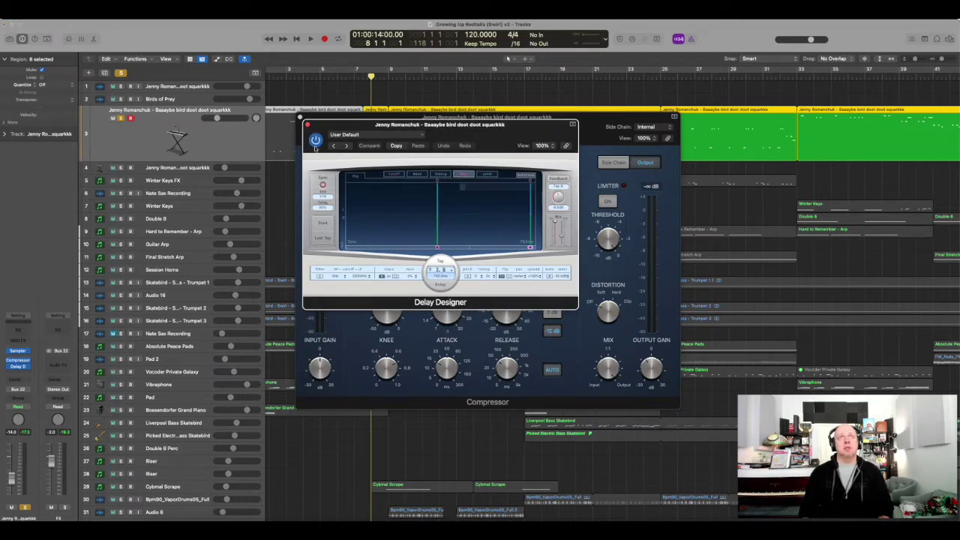
left_click(308, 124)
left_click(306, 125)
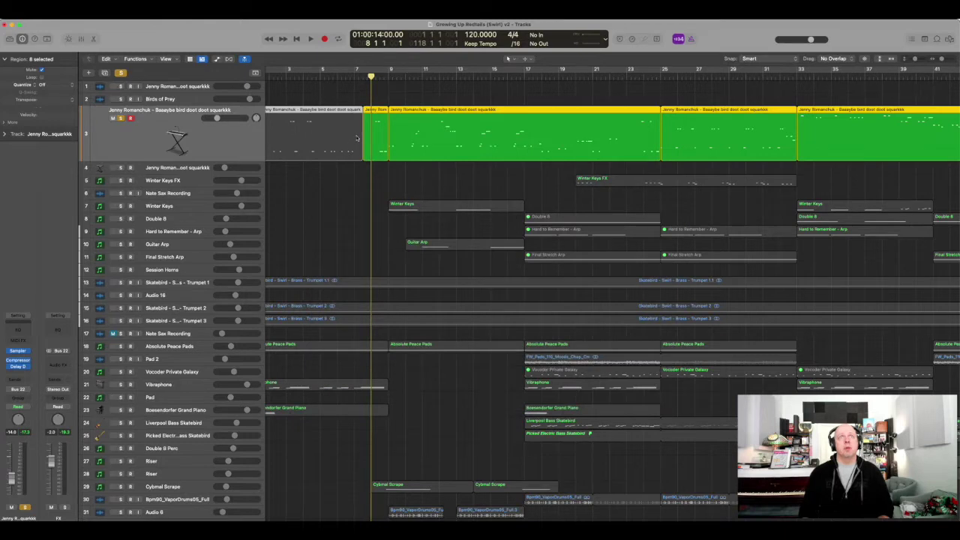
Select track 3's three regions between about bars 7 and 33 and examine their notes in an enlarged Piano Roll.
left_click(496, 179)
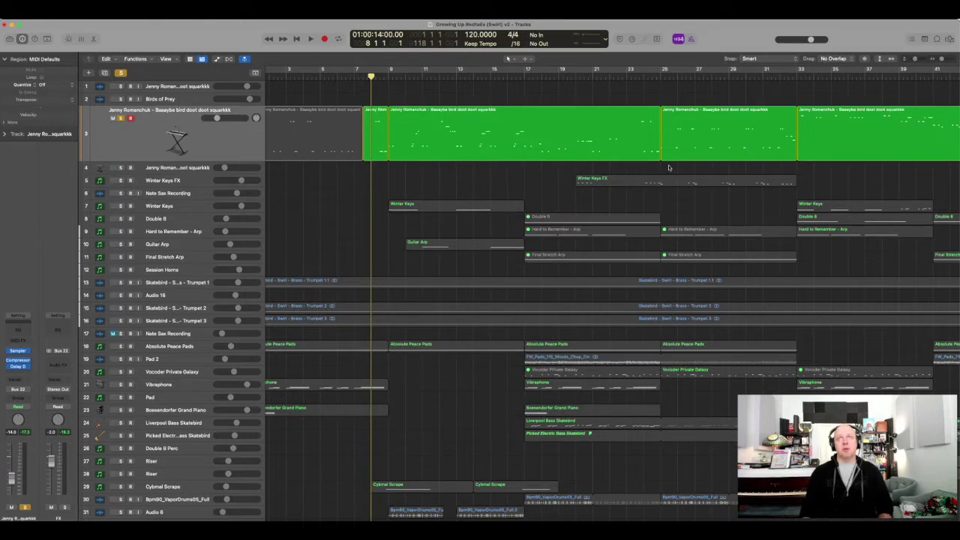
left_click_drag(709, 166, 367, 136)
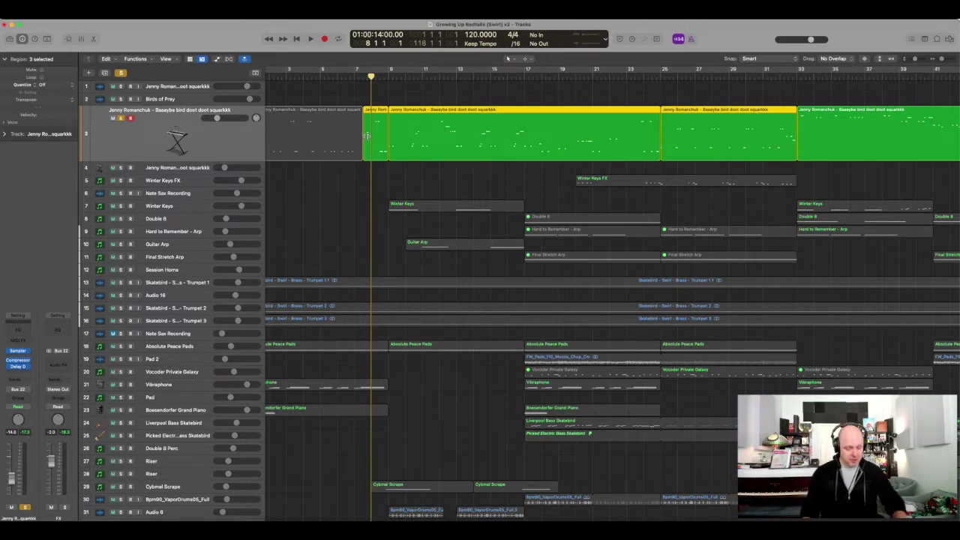
double_click(366, 136)
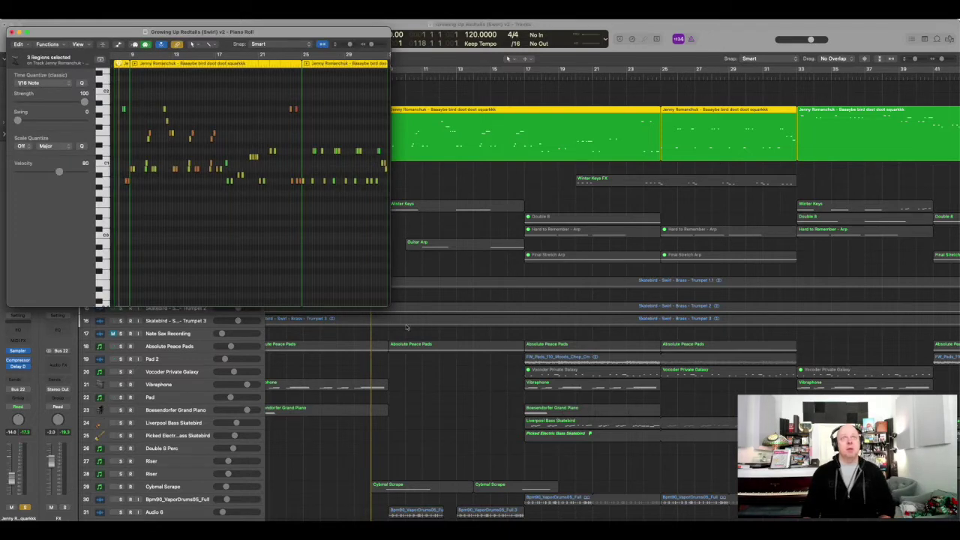
left_click_drag(389, 305, 871, 365)
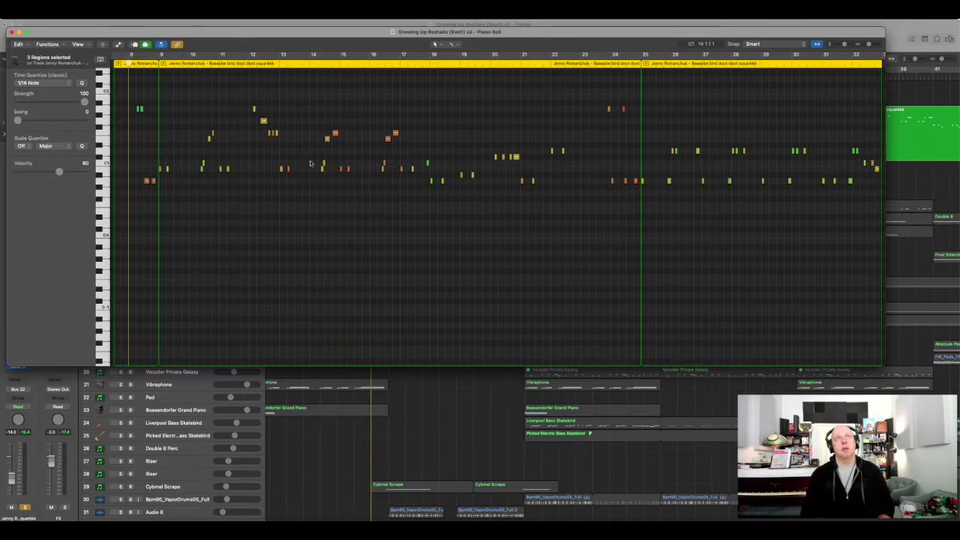
key("super+Right")
key("super+Right")
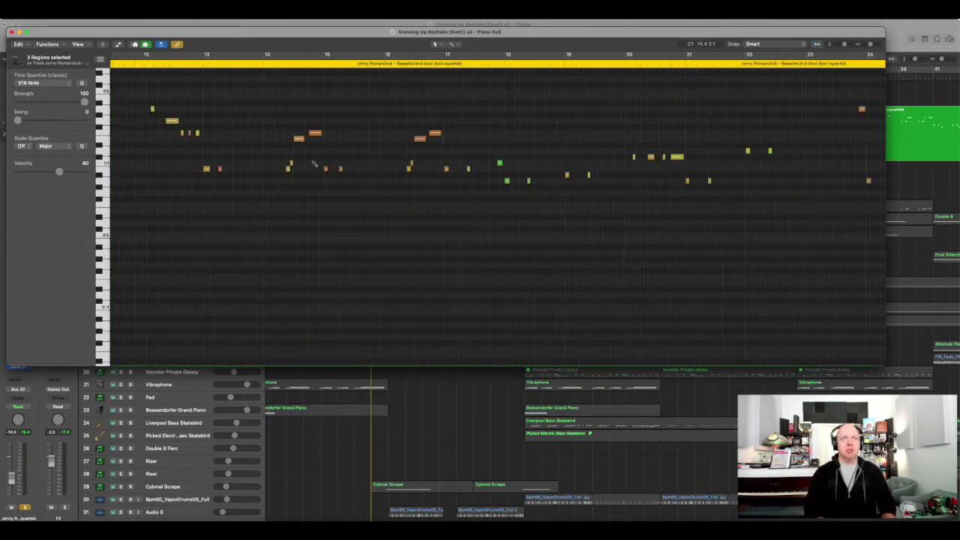
key("super+Right")
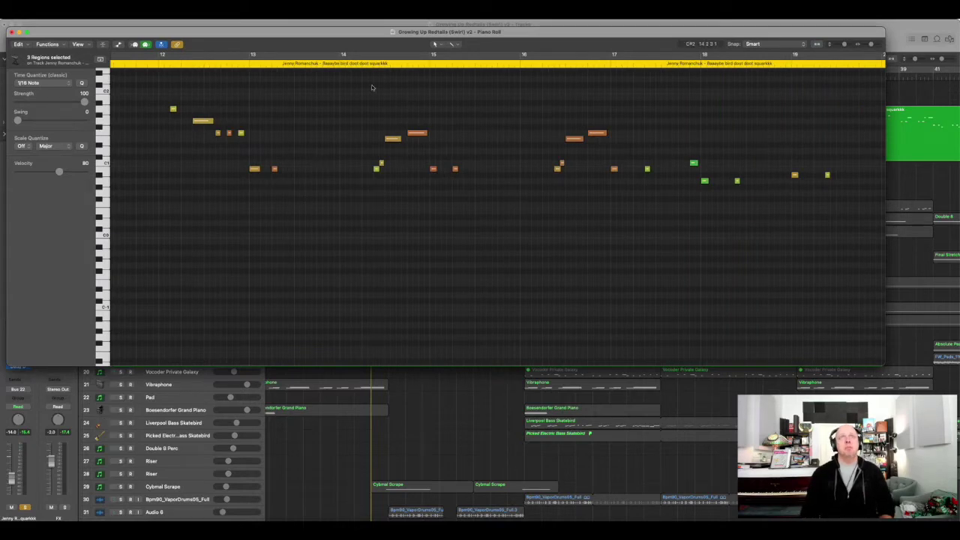
left_click(10, 32)
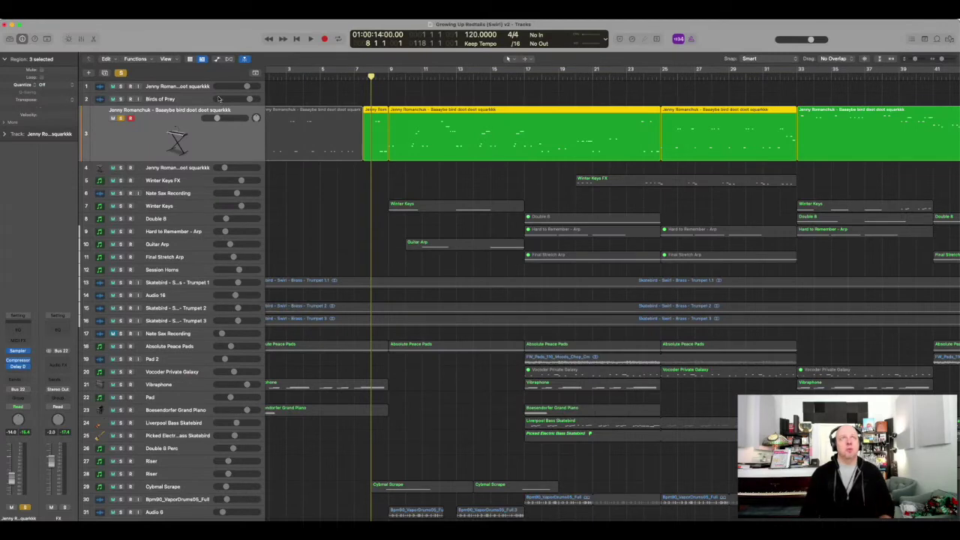
Place the playhead at bar 50, beat 3, just before the chopped audio regions on track 1.
left_click(362, 75)
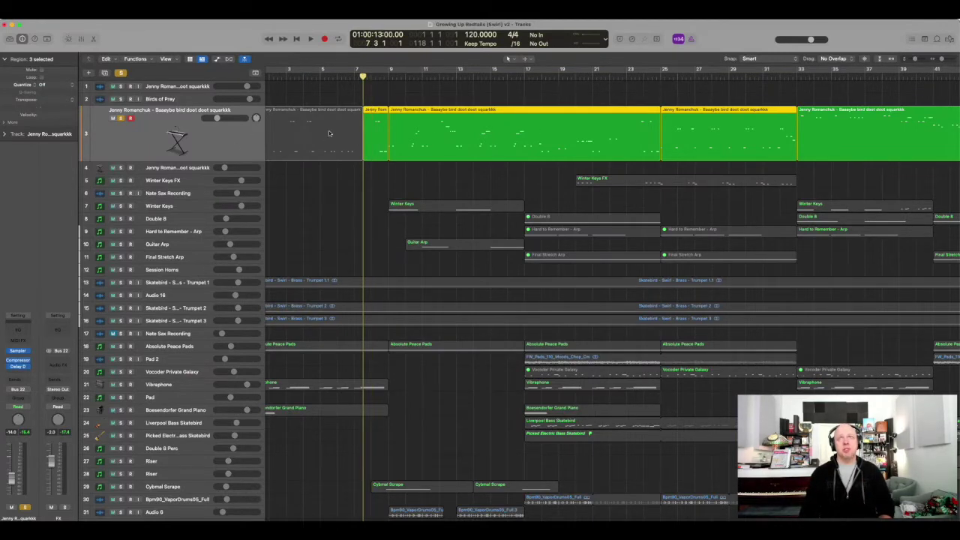
scroll(677, 139, "right", 15)
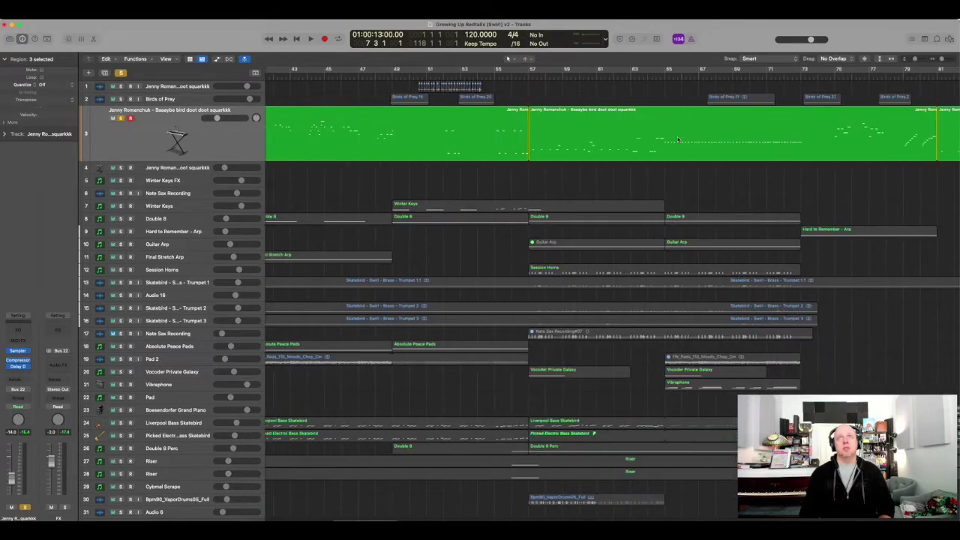
scroll(677, 139, "left", 2)
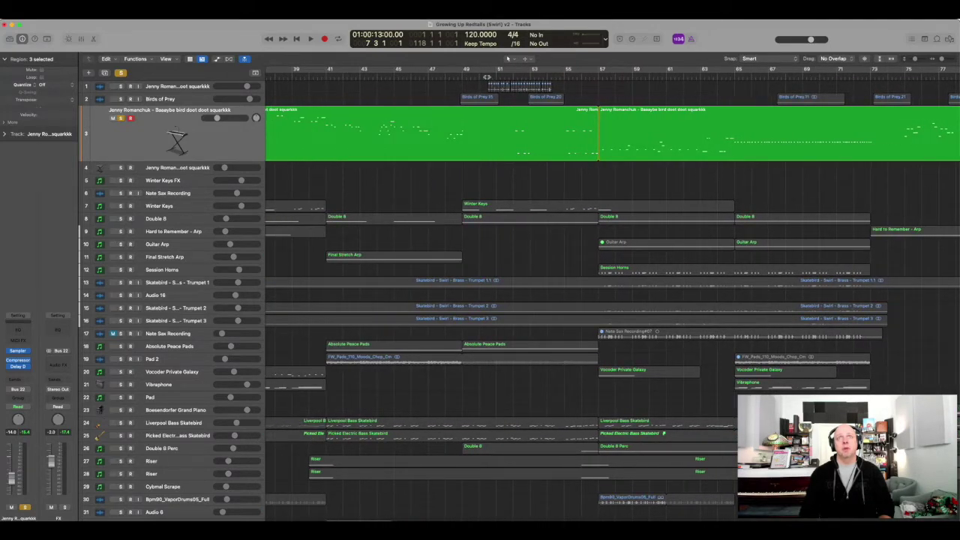
left_click(487, 78)
key("super+Right")
key("super+Right")
key("super+Right")
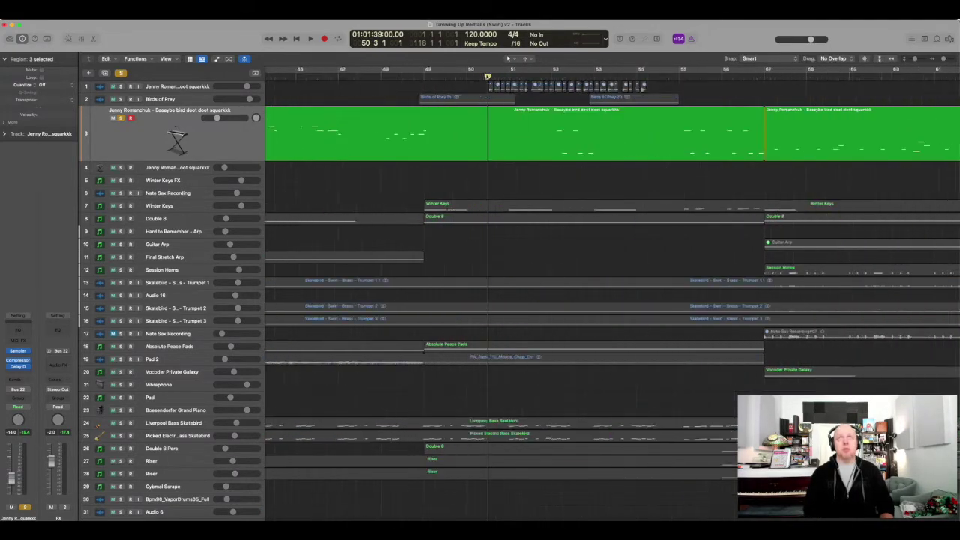
key("super+Down")
key("super+Down")
scroll(368, 105, "up", 1)
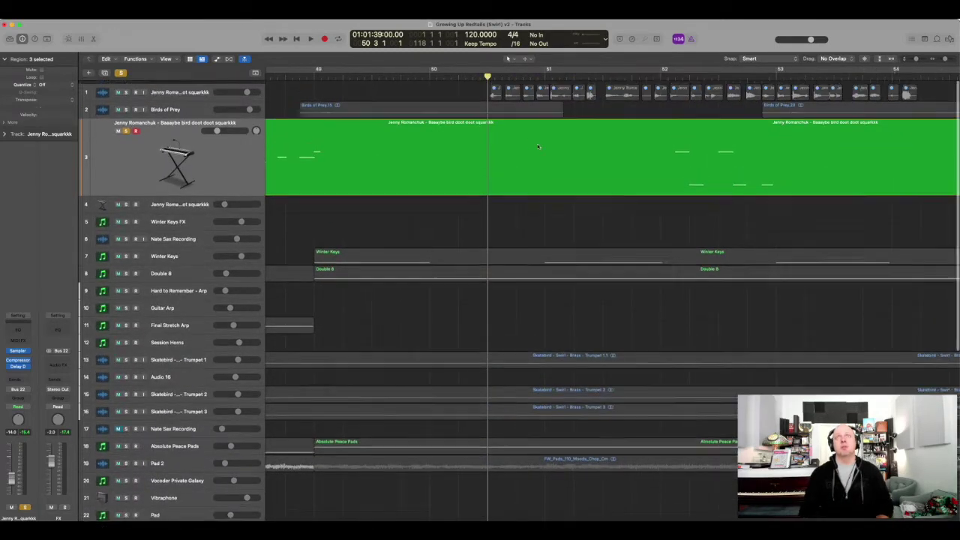
scroll(368, 104, "right", 3)
scroll(368, 105, "left", 1)
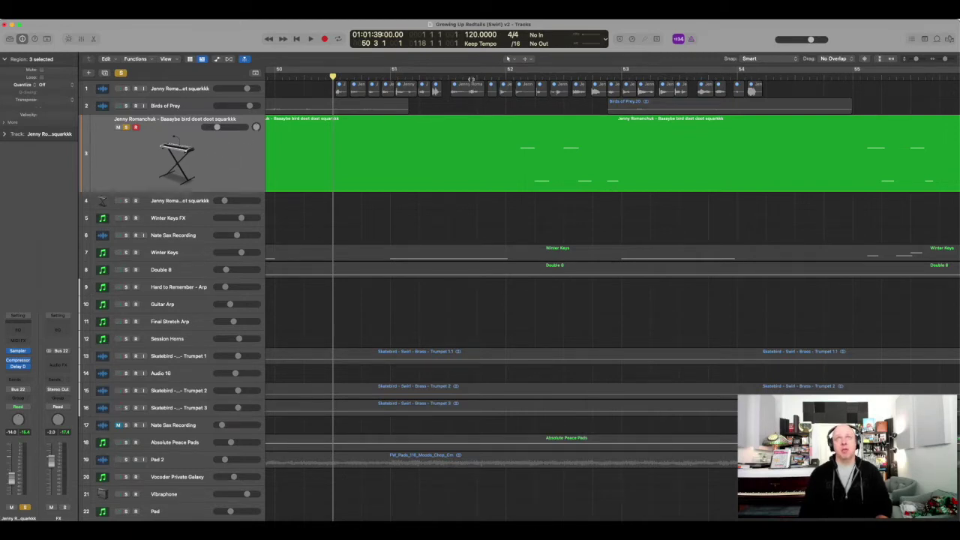
Solo track 1 instead of track 3, select all its chopped audio regions, and play them back from bar 50 to bar 54.
left_click(125, 89)
left_click(125, 127)
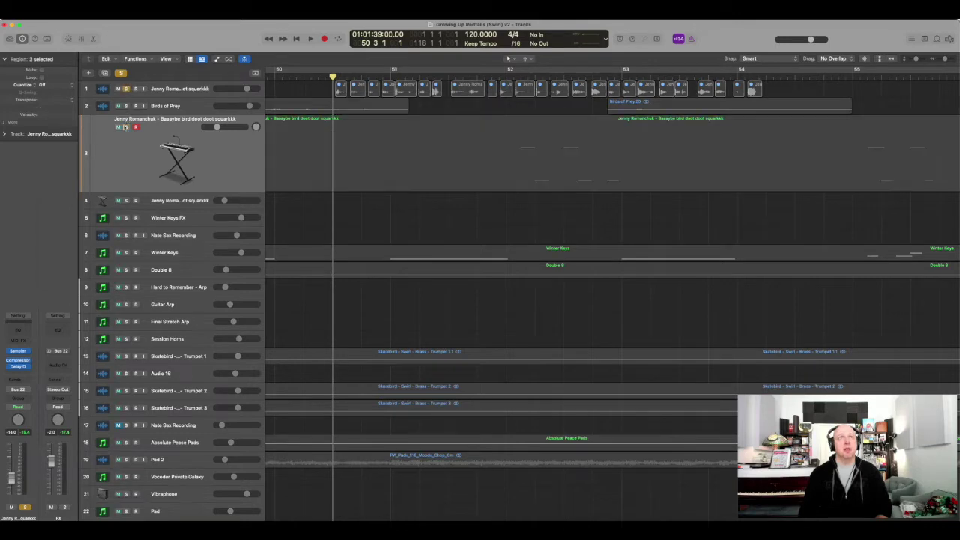
left_click_drag(266, 85, 779, 78)
key("space")
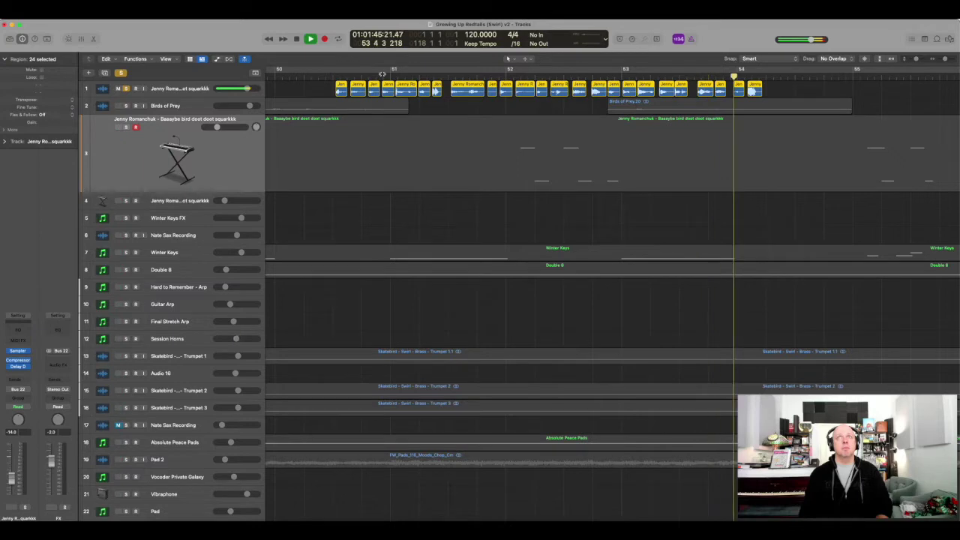
key("space")
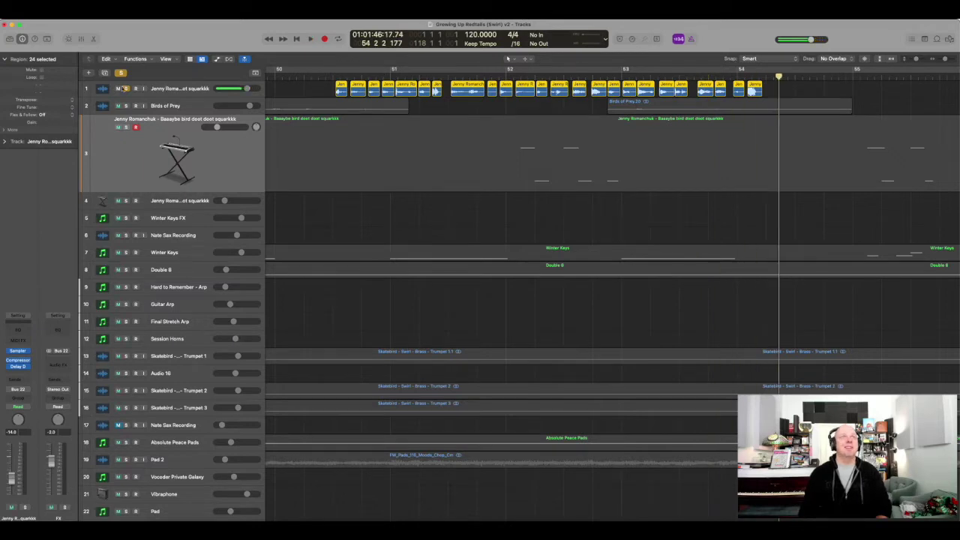
Solo track 3 instead of track 1 and play it back from bar 52 to bar 53.
left_click(126, 88)
left_click(126, 127)
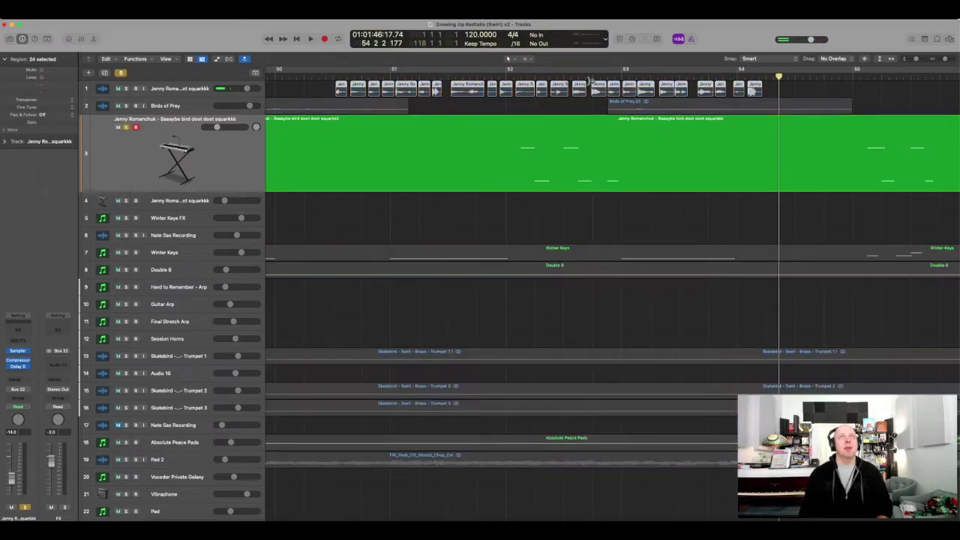
left_click(506, 74)
key("space")
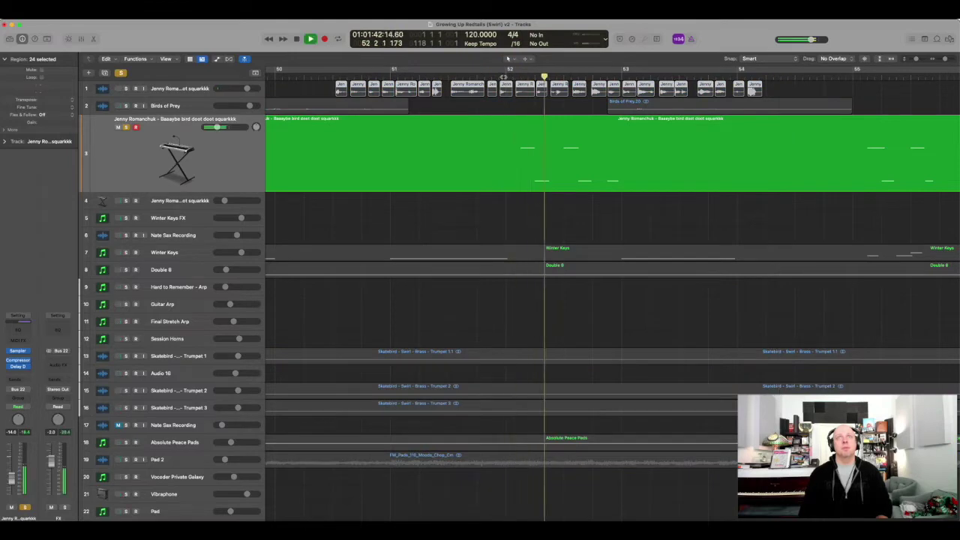
key("space")
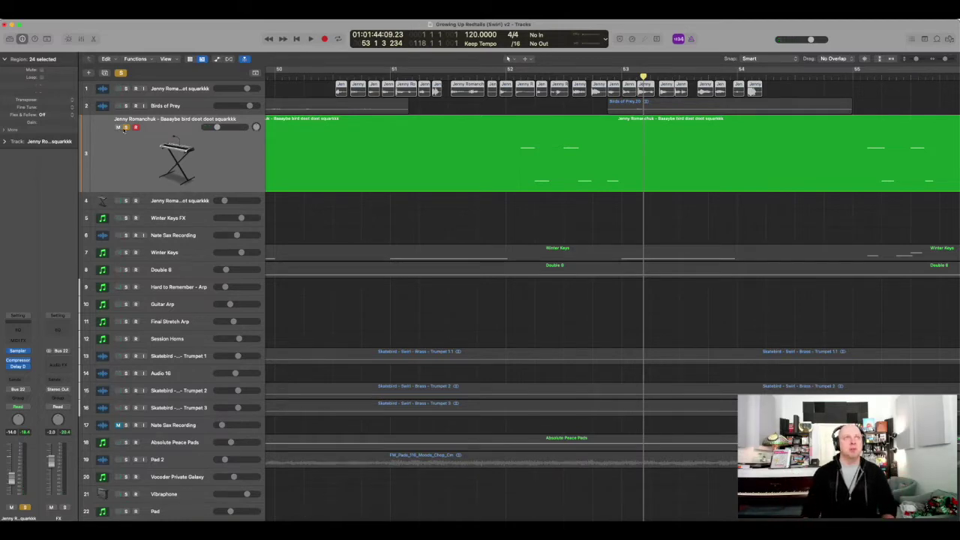
Select track 3's regions, bring the whole arrangement with all 36 tracks into view, and clear the solo.
left_click(128, 146)
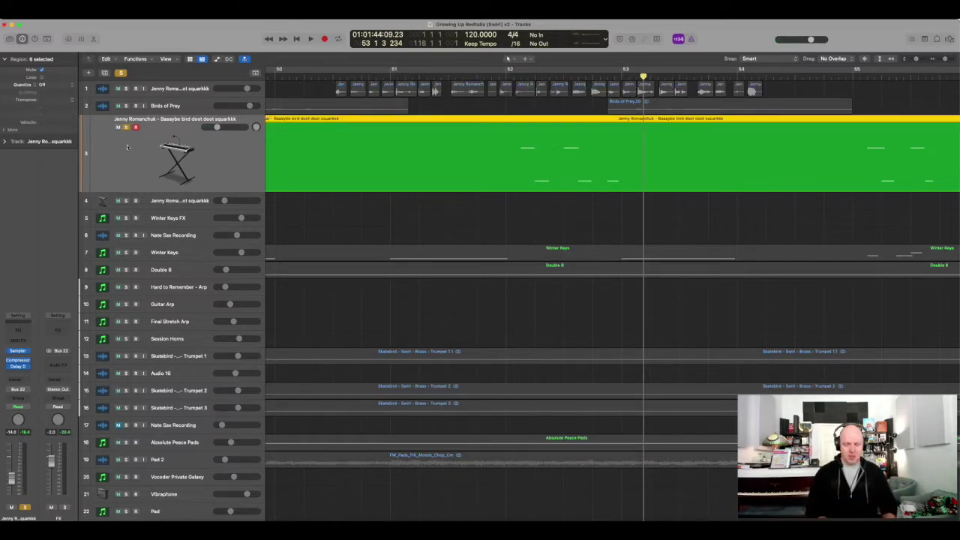
key("super+Left")
key("super+Left")
key("super+Left")
key("super+Left")
key("super+Left")
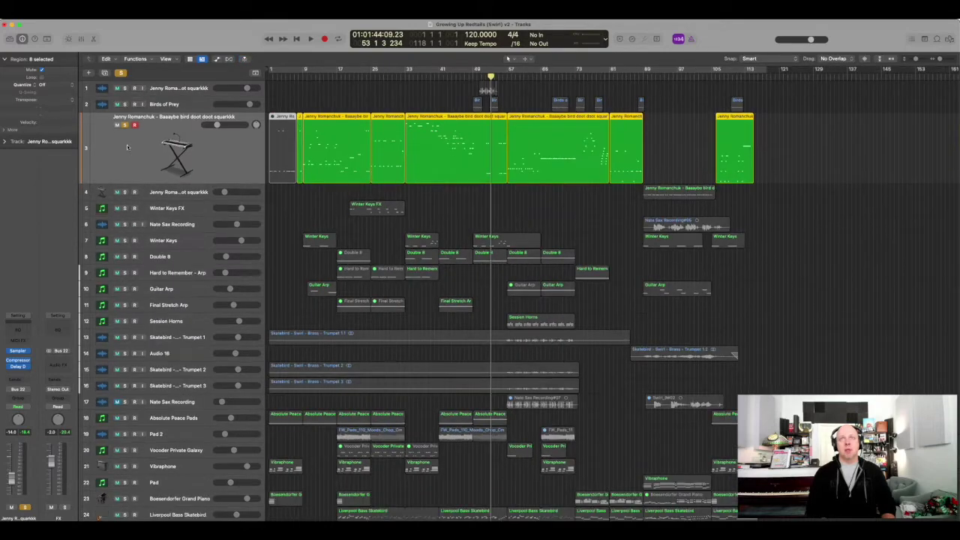
key("super+Up")
key("super+Up")
key("super+Up")
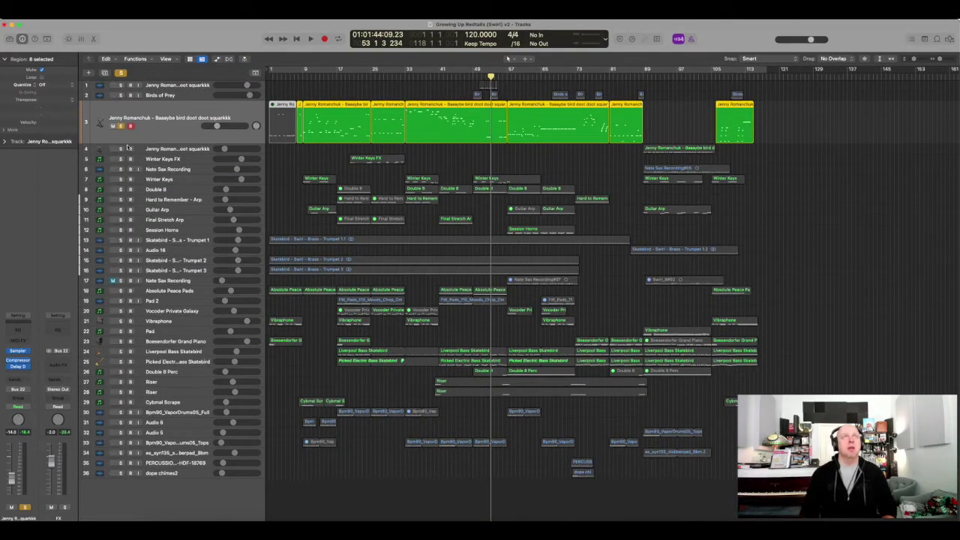
key("super+a")
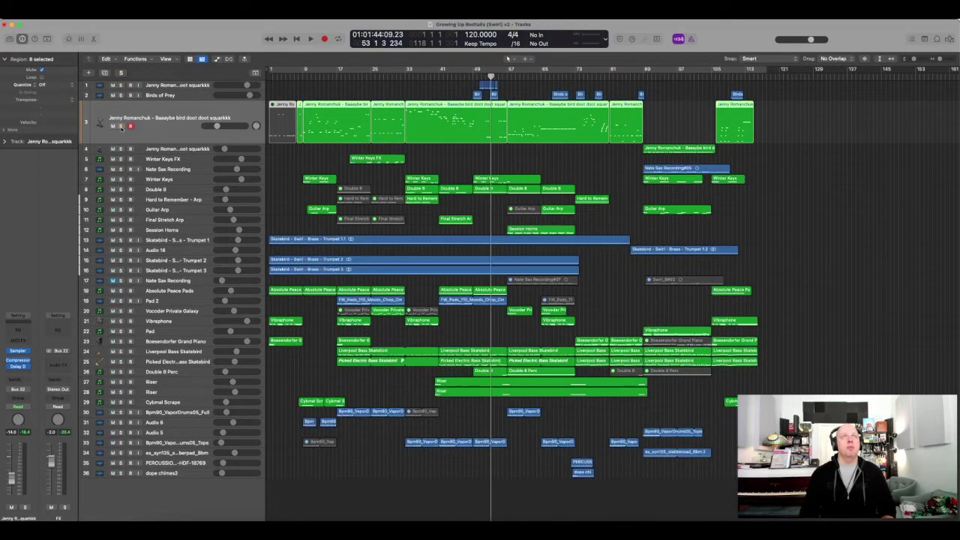
Mute track 1 and place the playhead at bar 49, where the first Birds of Prey region starts.
left_click(357, 70)
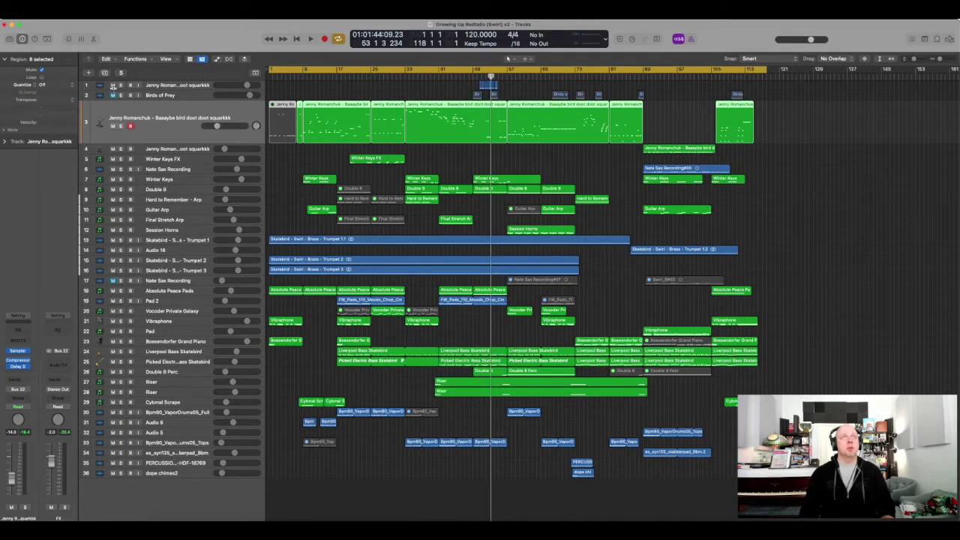
left_click(472, 72)
key("super+Down")
key("super+Down")
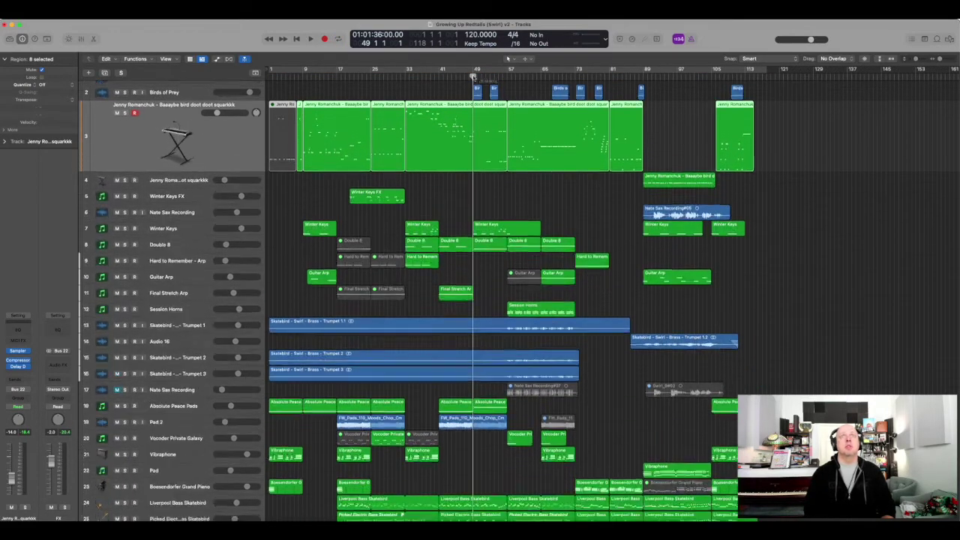
scroll(525, 150, "up", 2)
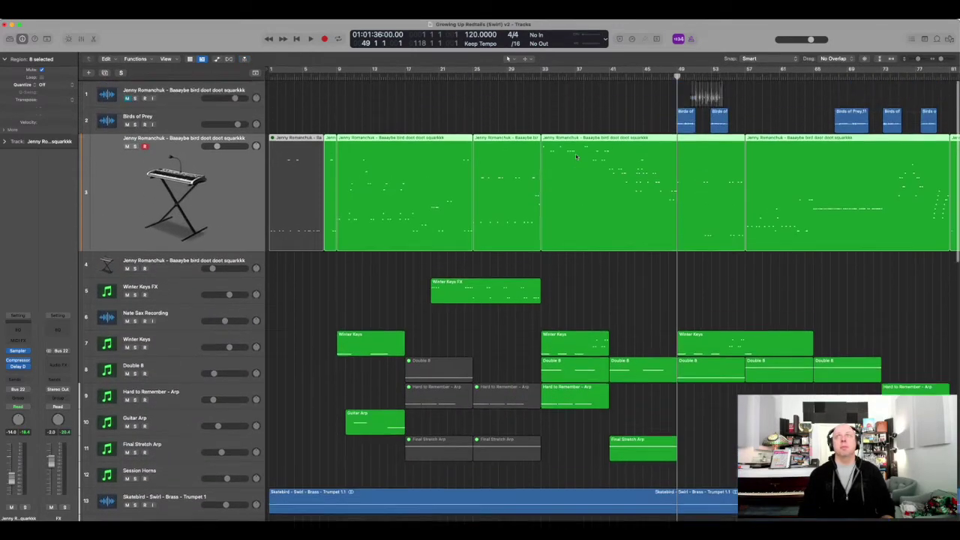
key("super+Right")
key("super+Right")
scroll(582, 157, "left", 5)
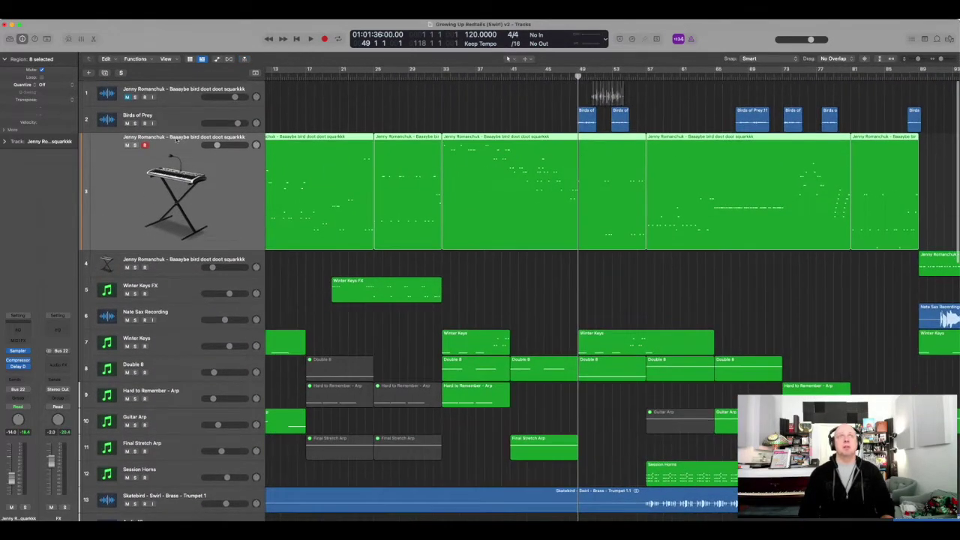
Solo the Birds of Prey track and play its first region from just before bar 49 to about bar 51.
left_click(135, 122)
left_click(135, 123)
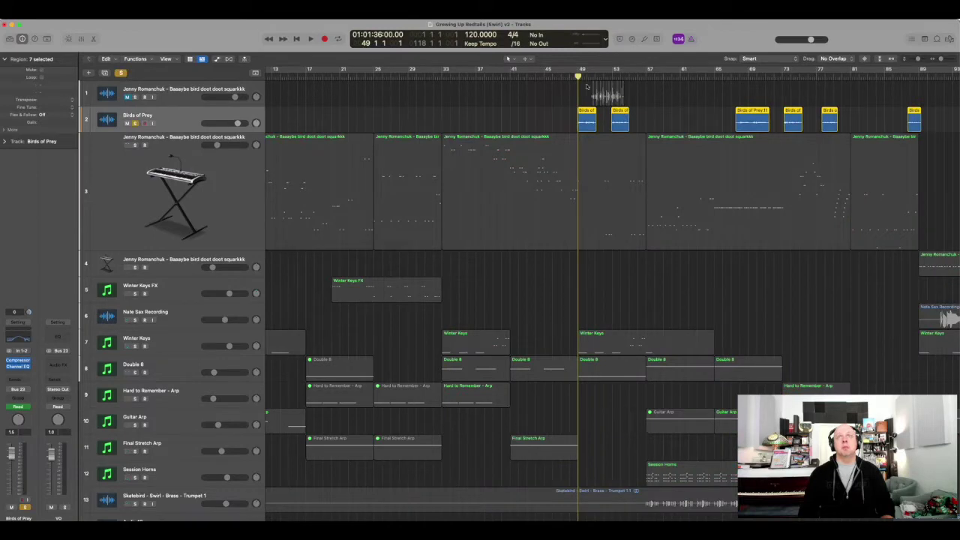
key("comma")
key("space")
key("super+Right")
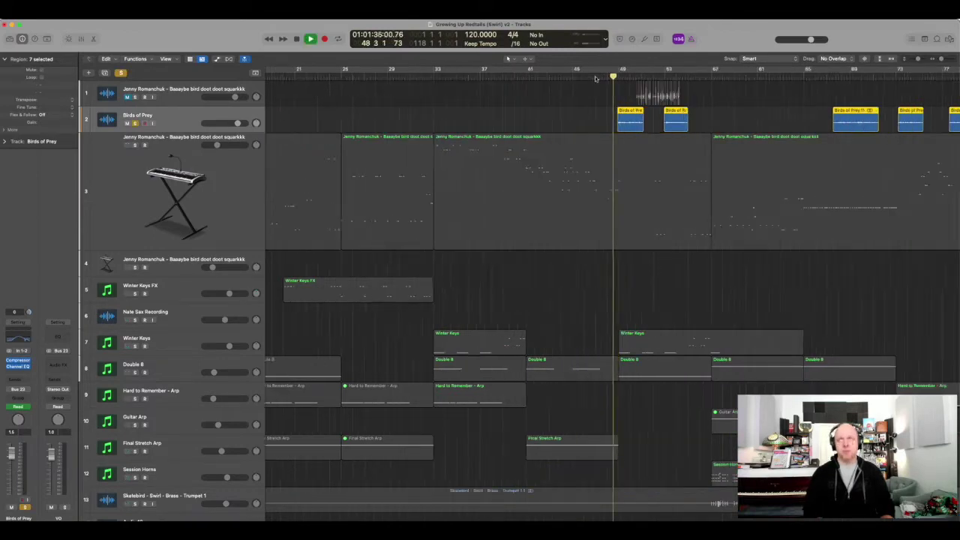
key("super+Right")
key("super+Down")
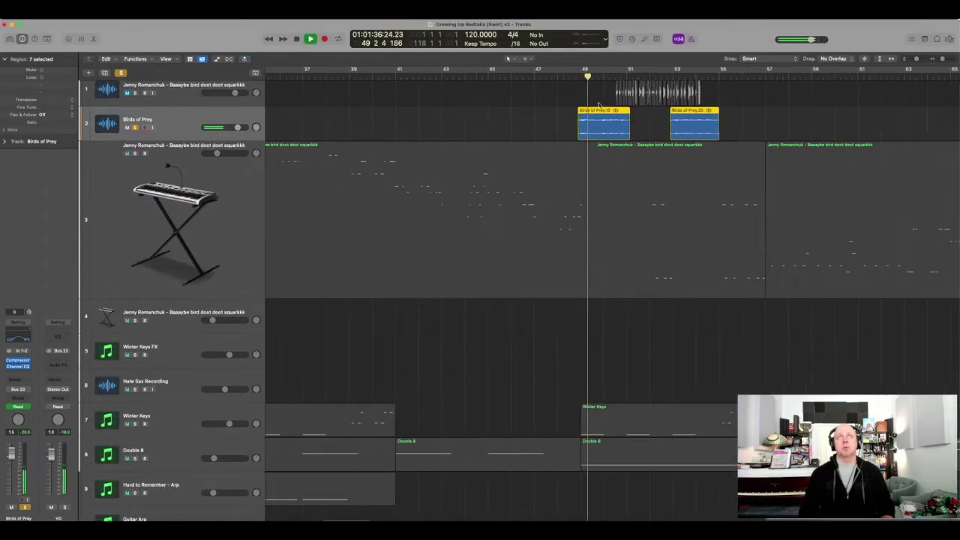
key("super+Left")
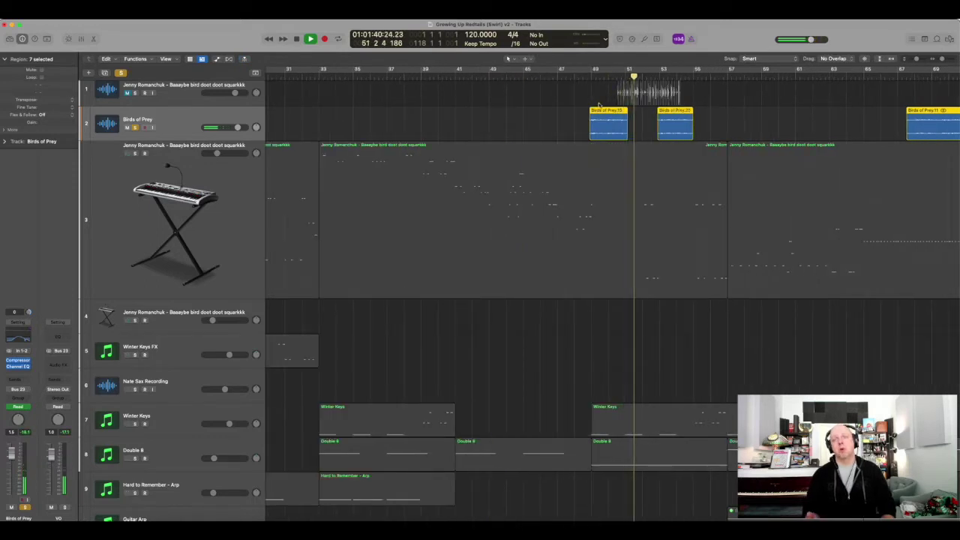
key("space")
Replay the start of the soloed Birds of Prey region briefly from bar 49.
left_click(588, 76)
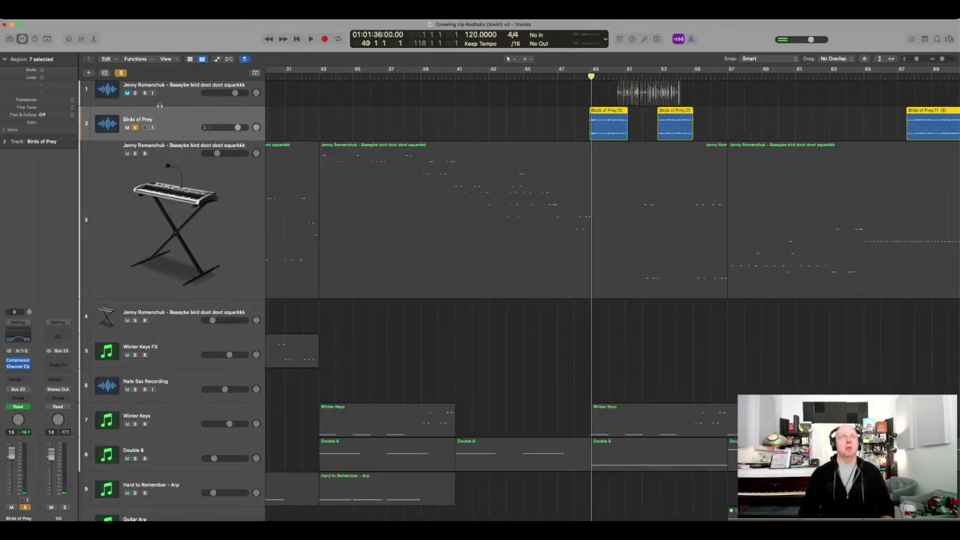
key("space")
key("space")
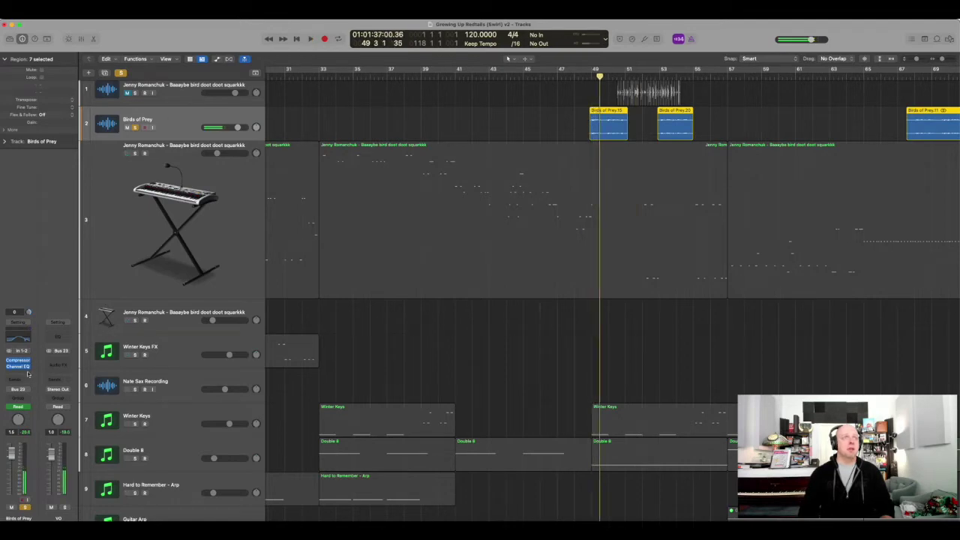
Open the Birds of Prey track's Channel EQ and compare the sound with the EQ bypassed and enabled during playback.
left_click(21, 341)
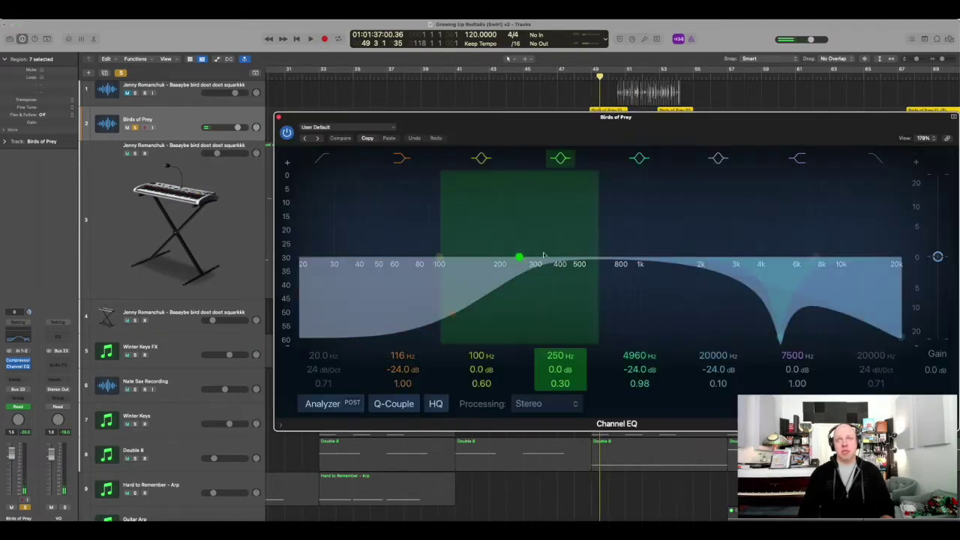
key("space")
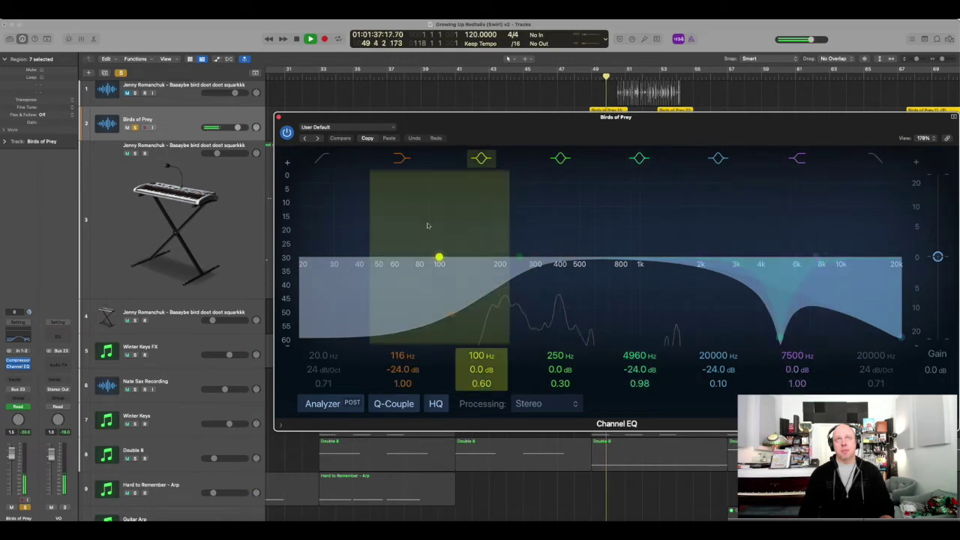
left_click(287, 133)
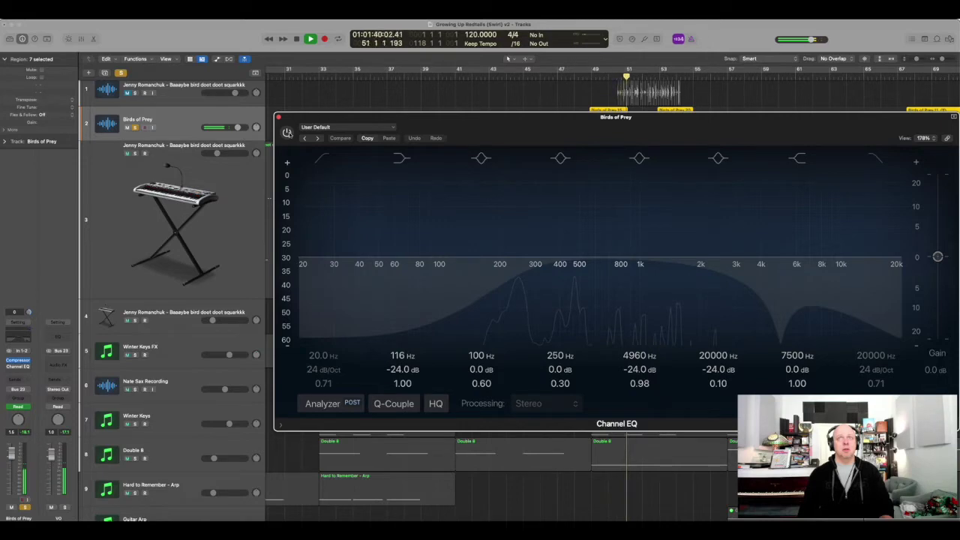
key("space")
key("space")
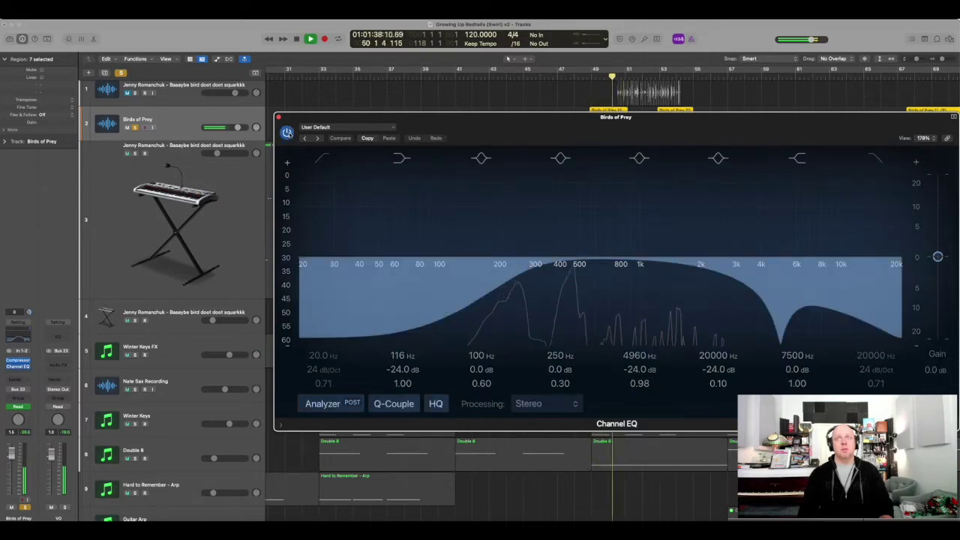
key("space")
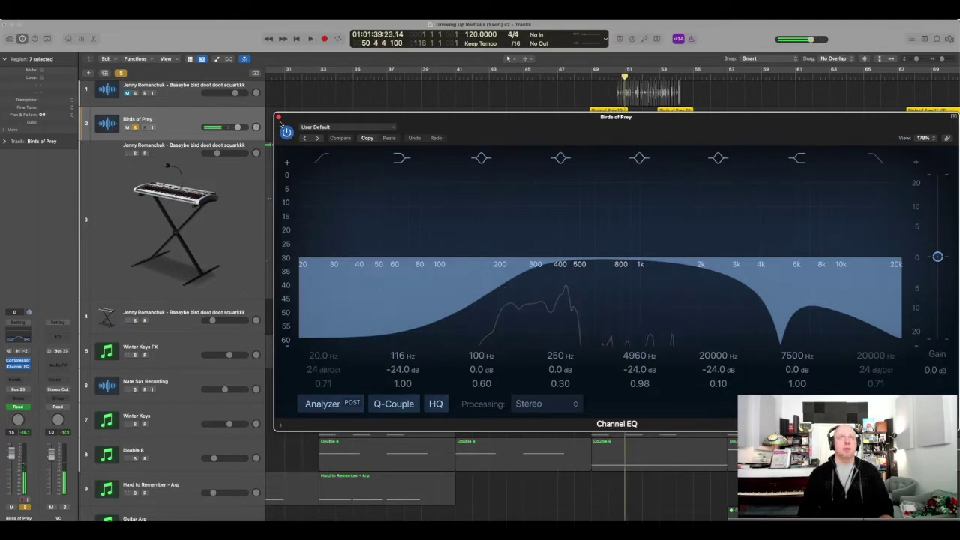
Close the Channel EQ and inspect the Birds of Prey track's Compressor settings, then close them too.
left_click(278, 117)
left_click(17, 360)
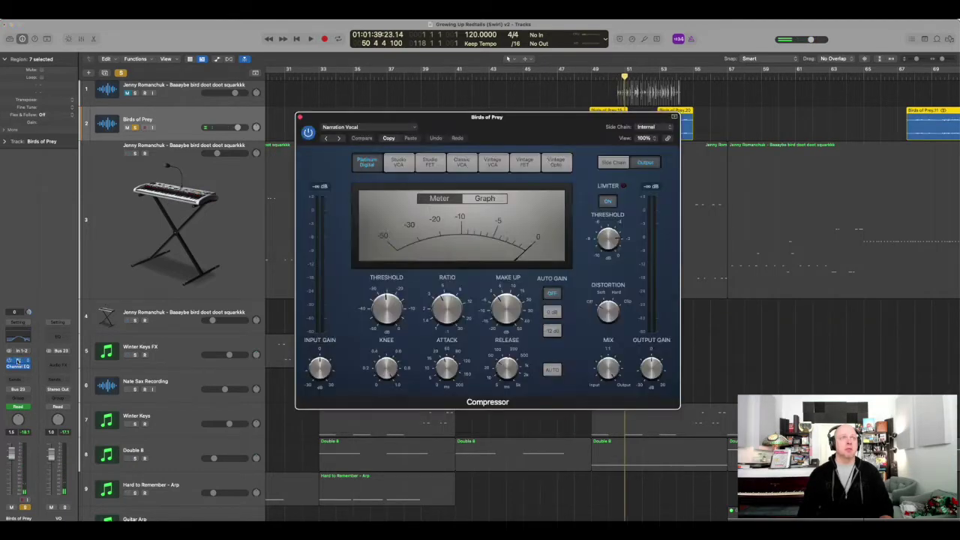
left_click(300, 118)
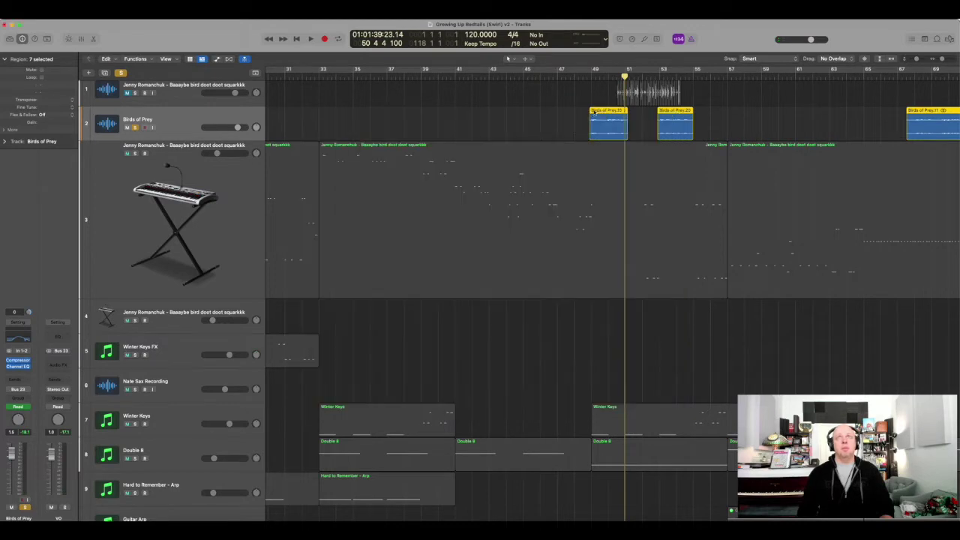
Clear the Birds of Prey solo and reduce track 3's height to match the other tracks in a full-song view.
left_click(527, 92)
key("z")
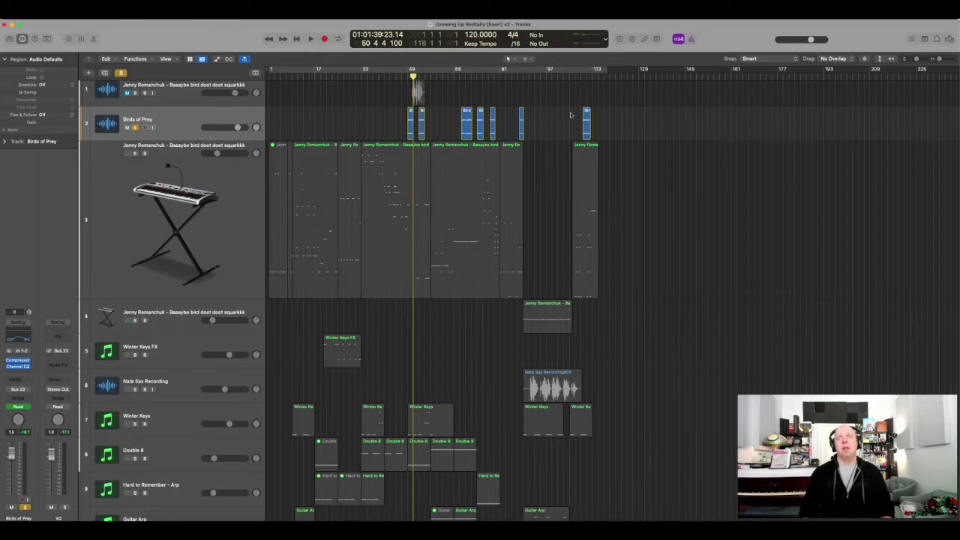
key("super+a")
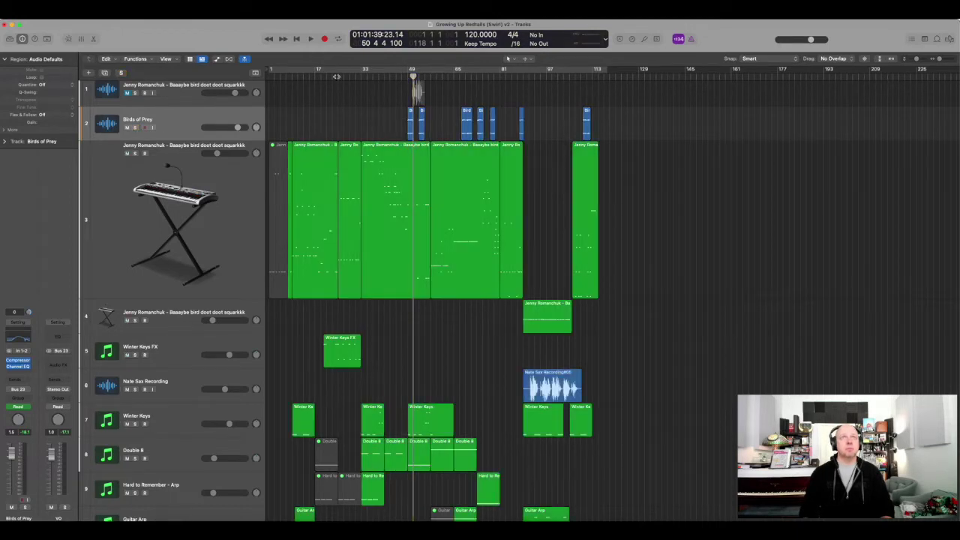
left_click_drag(217, 297, 207, 174)
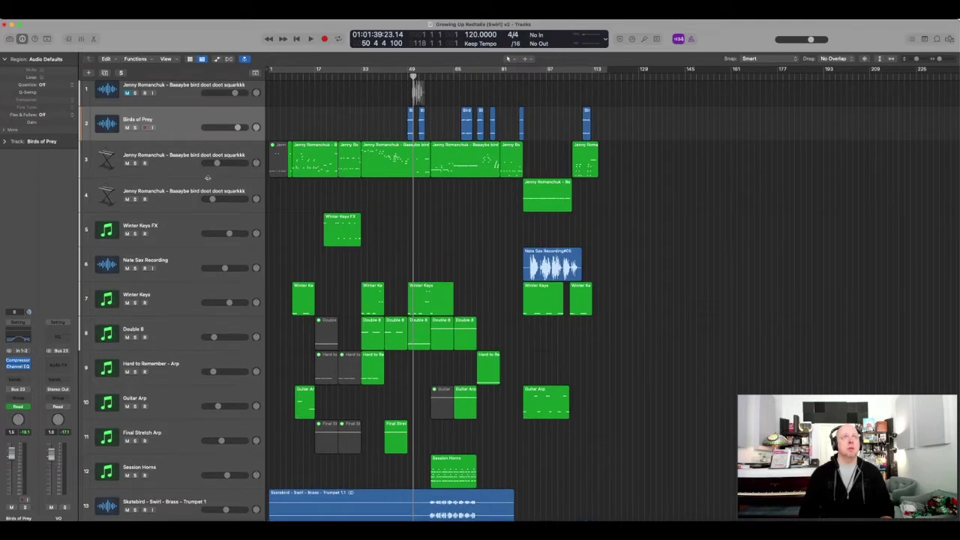
key("super+Up")
key("super+Up")
key("super+Up")
key("super+Up")
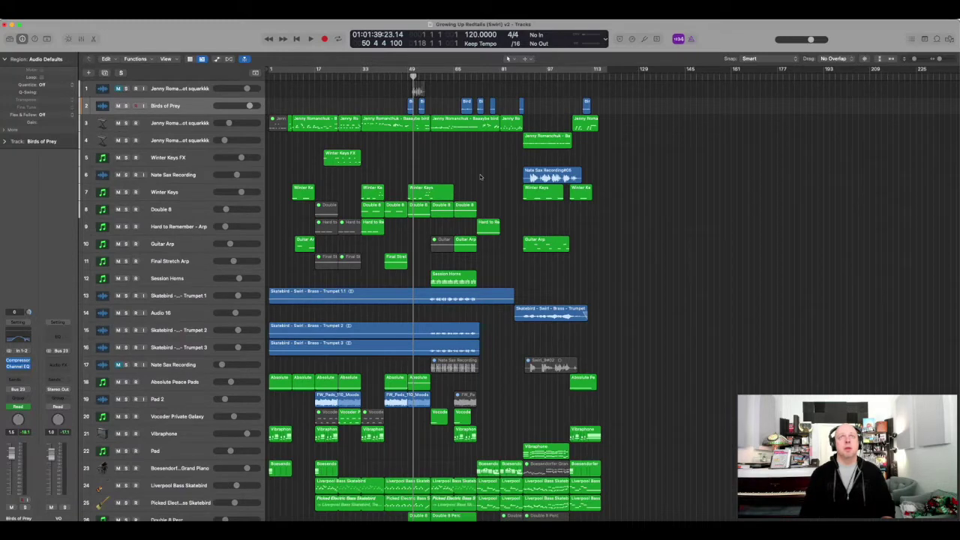
Turn on the cycle range over the song and solo track 18, Absolute Peace Pads, with its regions selected.
left_click(383, 70)
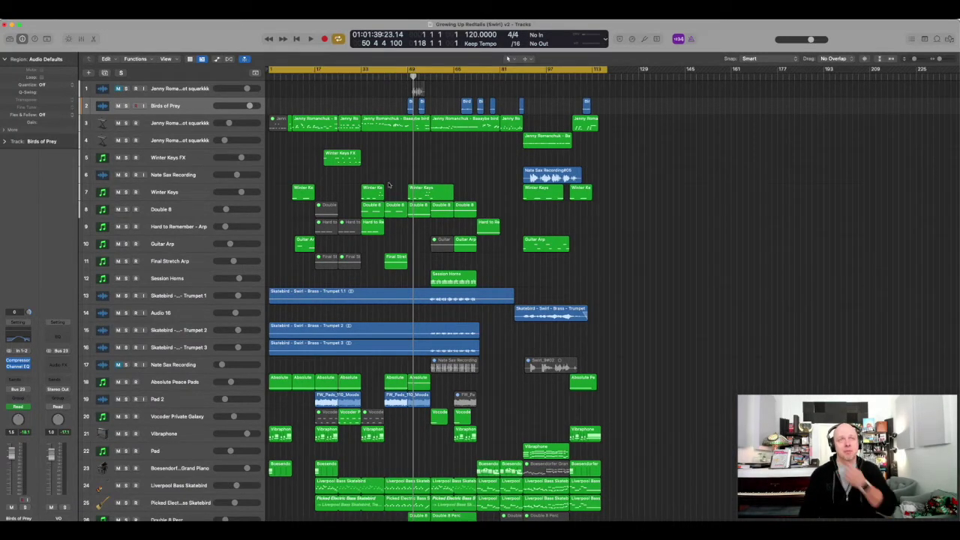
scroll(389, 185, "down", 8)
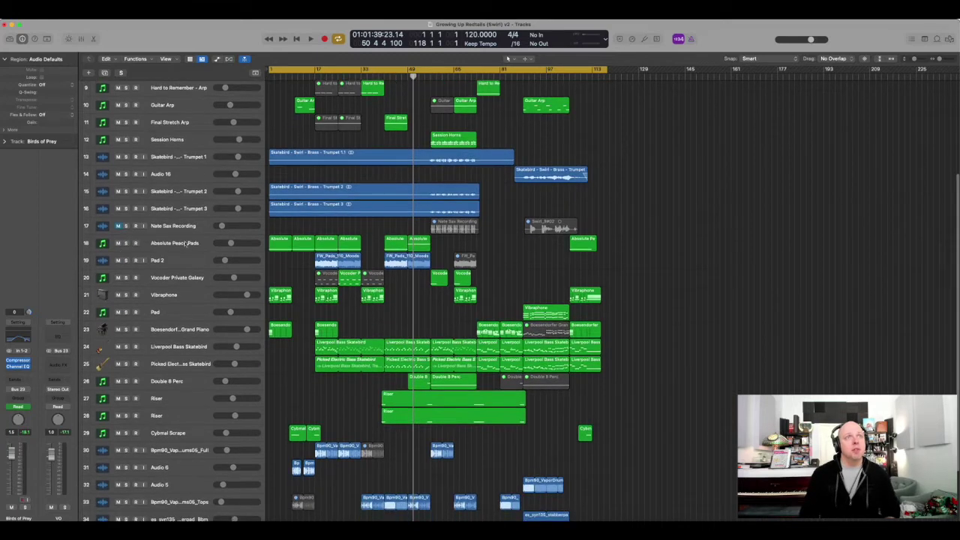
left_click(174, 242)
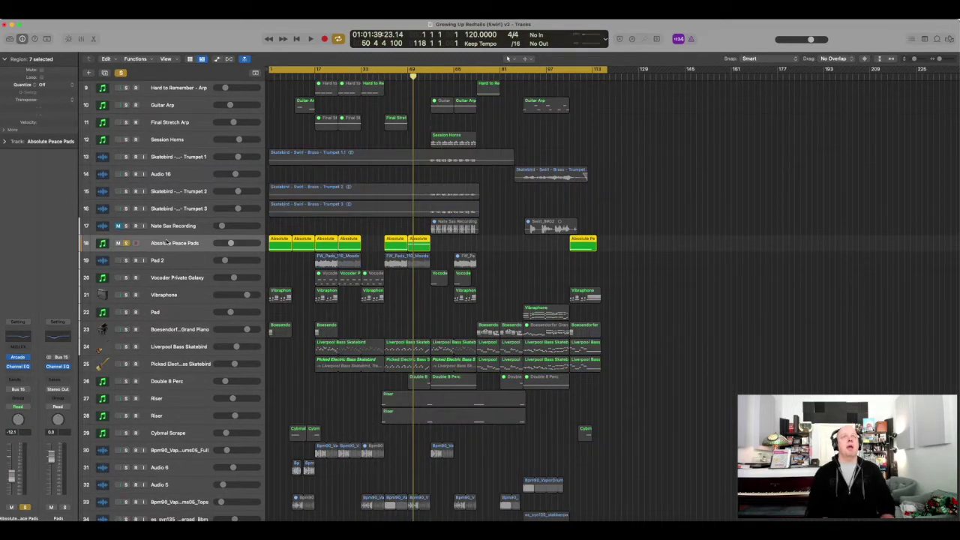
key("super+Down")
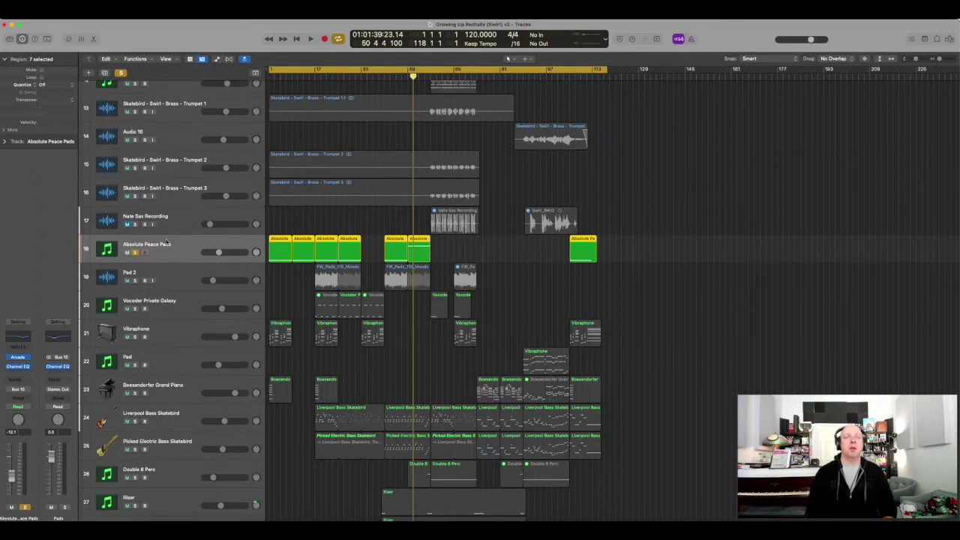
key("super+Right")
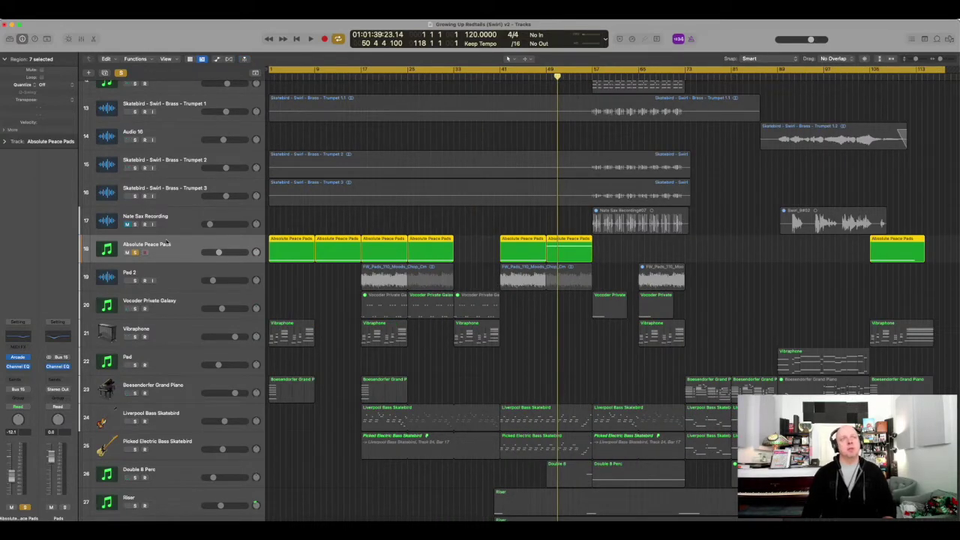
Open the Absolute Peace Pads track's Arcade instrument, move its window clear of the first regions, and deselect the regions.
left_click(18, 359)
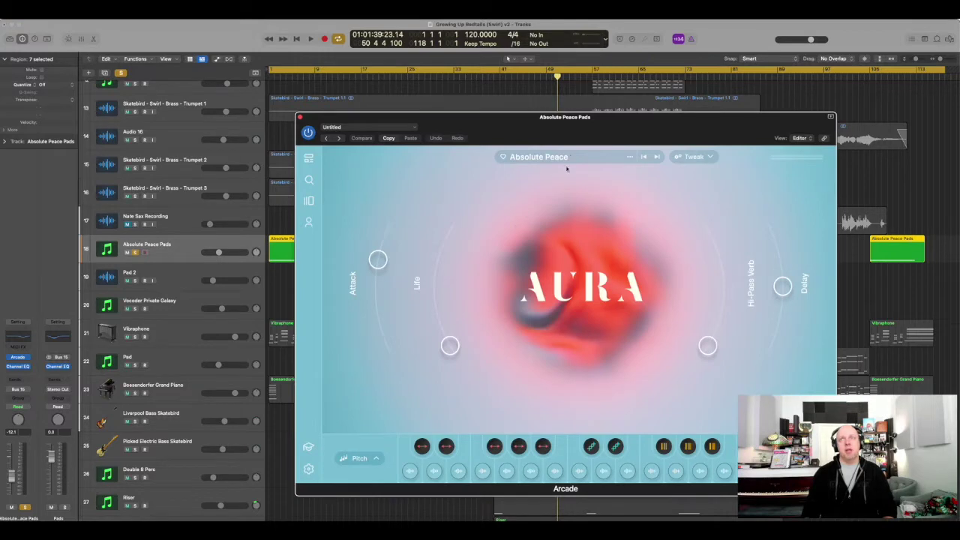
left_click_drag(557, 135, 632, 82)
left_click(328, 216)
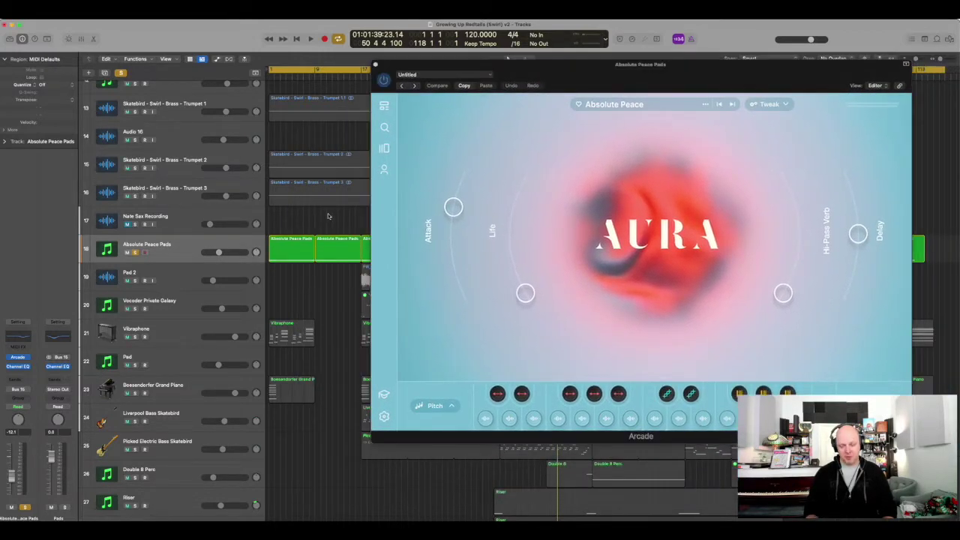
Audition the Absolute Peace Pads from the song start, close the Arcade instrument and clear the track's solo.
key("Return")
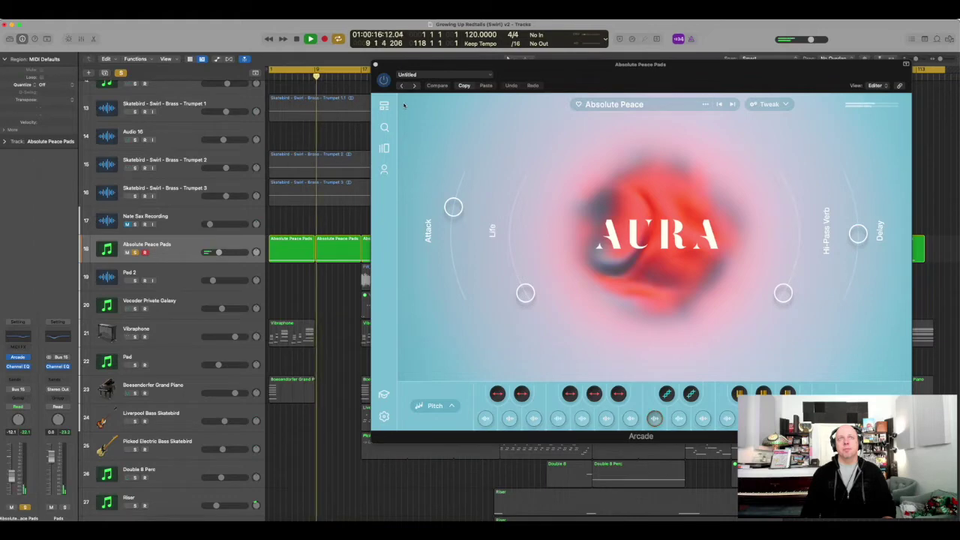
key("space")
left_click(375, 66)
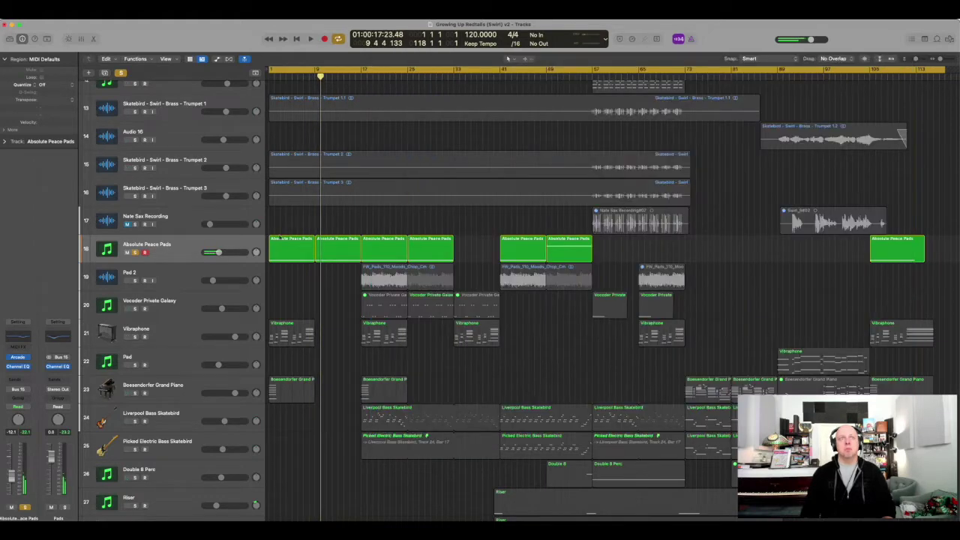
left_click(135, 253)
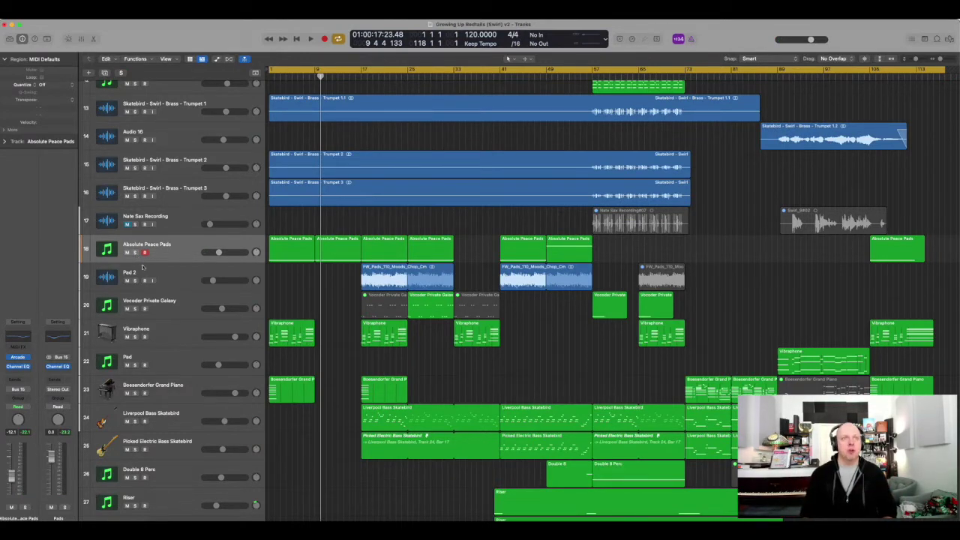
Solo and select track 21, Vibraphone, and play it from the song start.
left_click(136, 336)
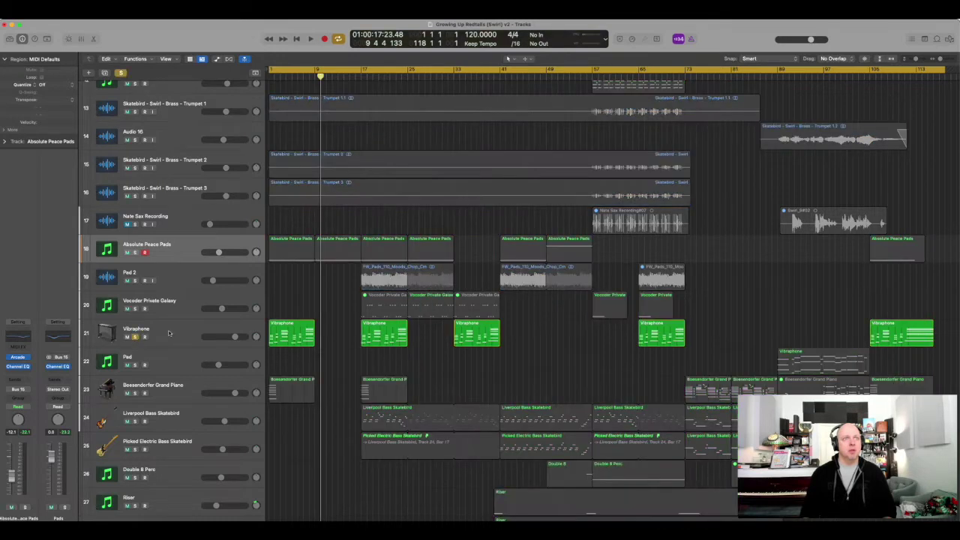
left_click(172, 333)
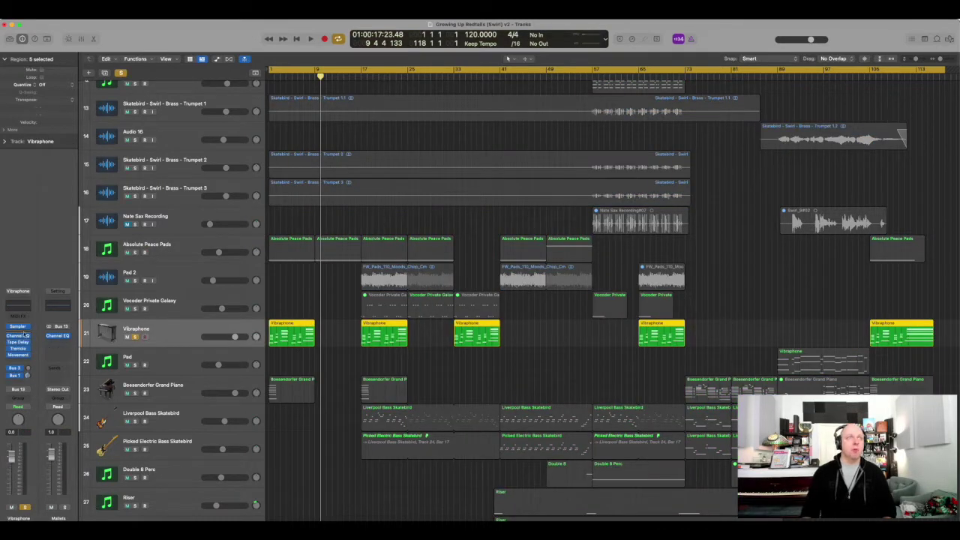
left_click(339, 326)
key("Return")
key("space")
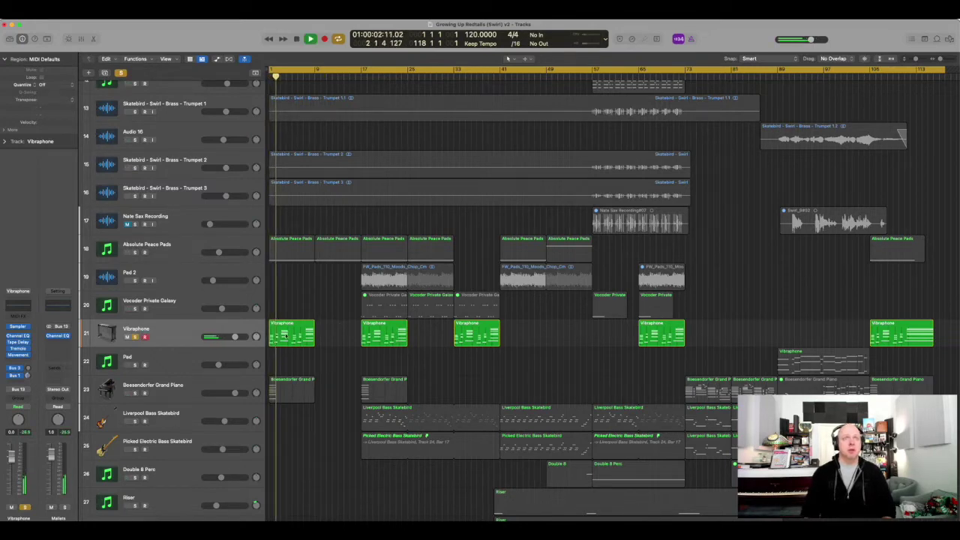
Examine the first Vibraphone region's notes in the Piano Roll during playback, then close the editor and stop.
left_click(291, 333)
key("super+4")
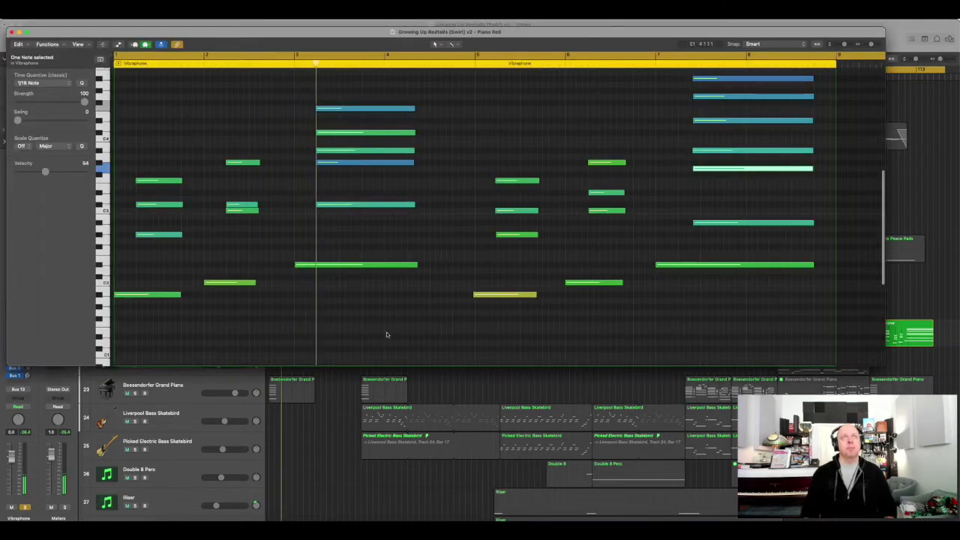
scroll(405, 325, "down", 2)
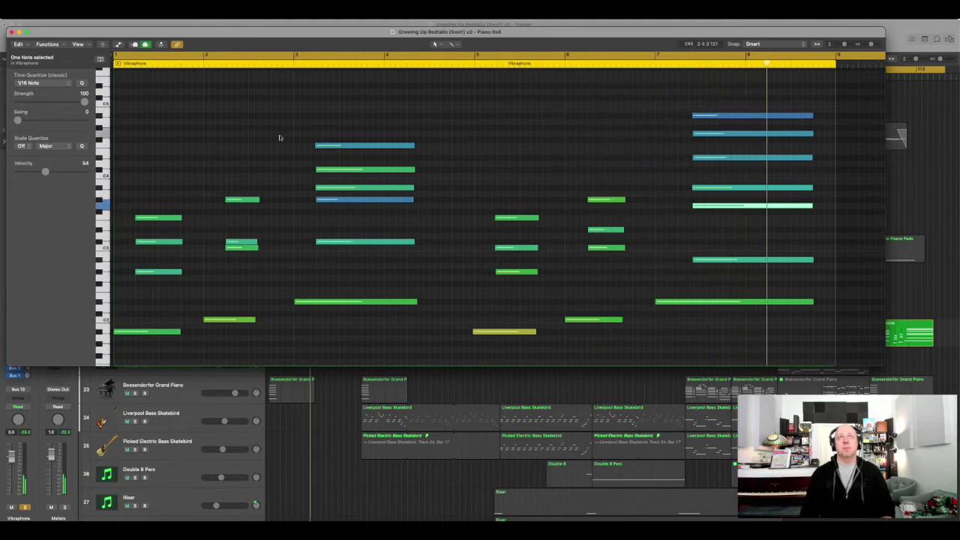
left_click(11, 32)
key("space")
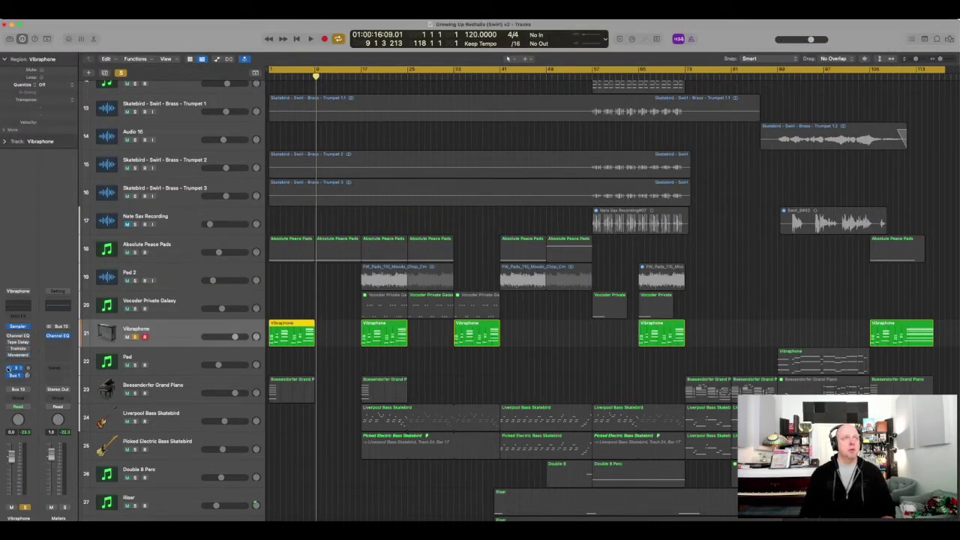
Replay the Vibraphone from the song start, then add Absolute Peace Pads to the solo and audition both together.
key("Return")
key("space")
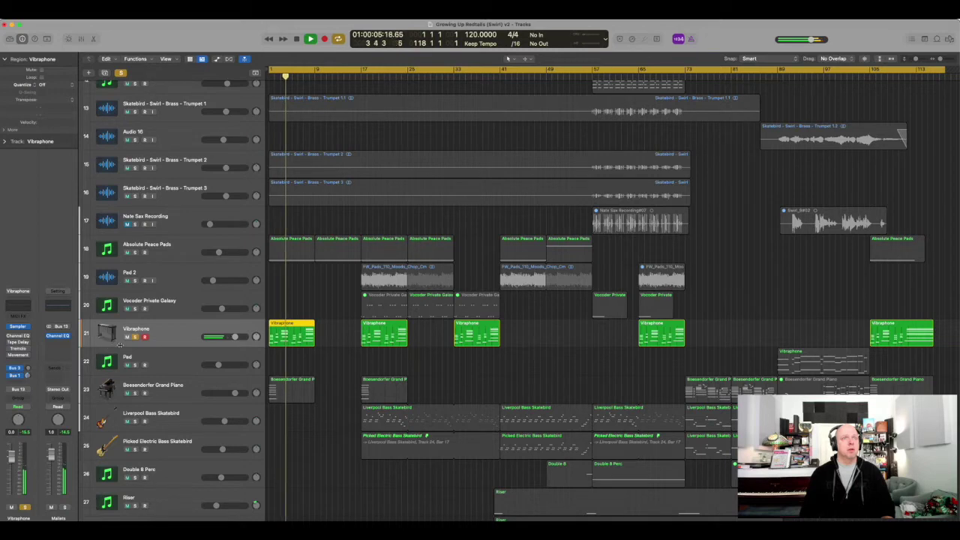
key("space")
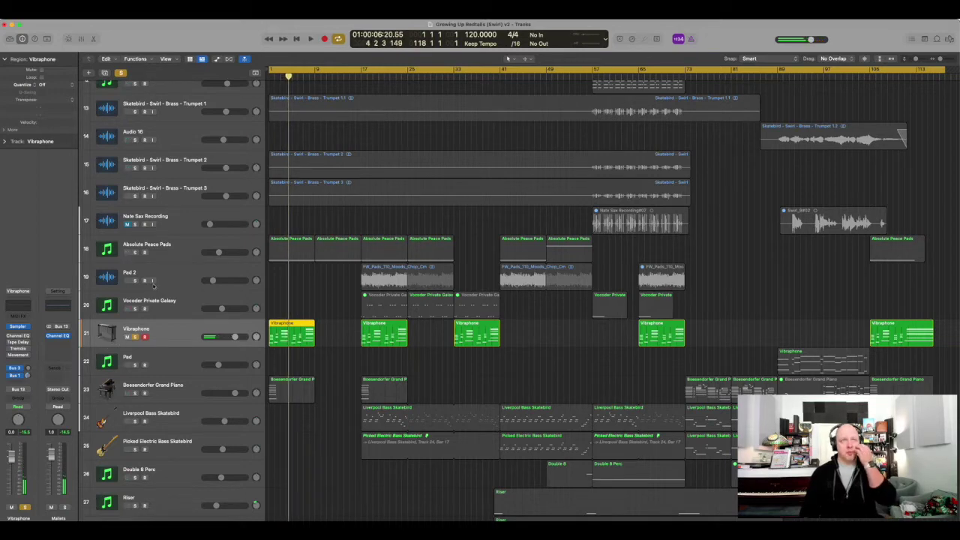
left_click(143, 252)
key("Return")
key("space")
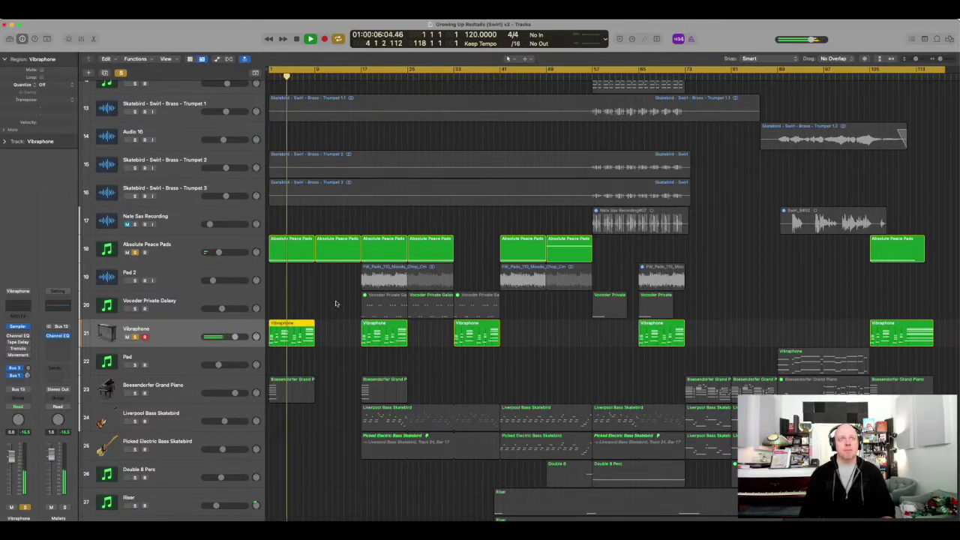
Select the Vibraphone track and replay it briefly from the song start together with the pads.
left_click(181, 323)
key("Return")
key("space")
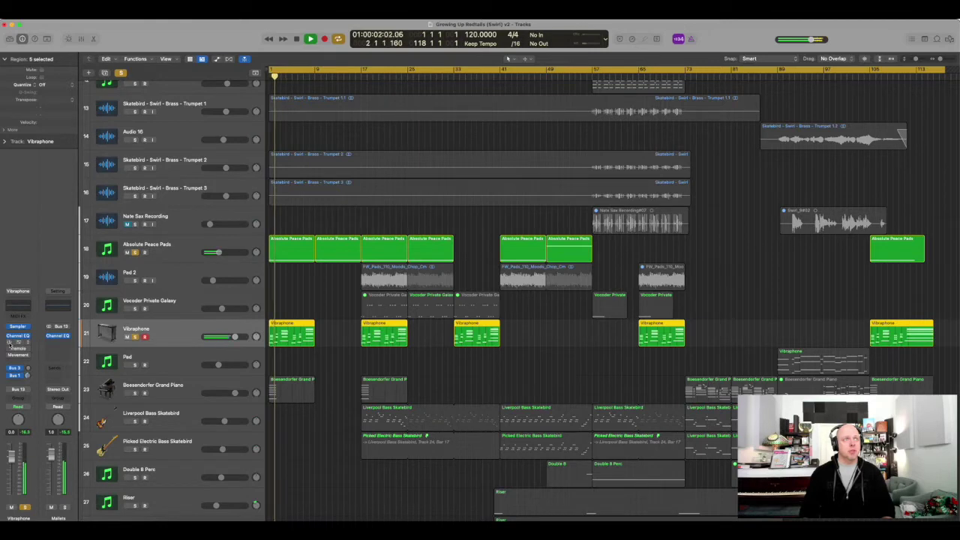
key("space")
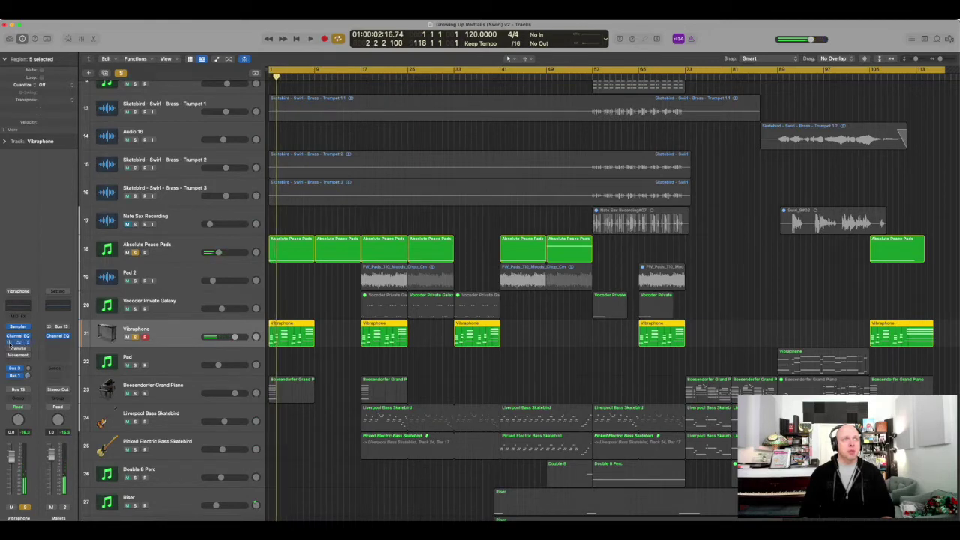
Audition the Vibraphone and pads twice more from the song start to compare the Vibraphone's Tremolo and Movement effects.
key("Return")
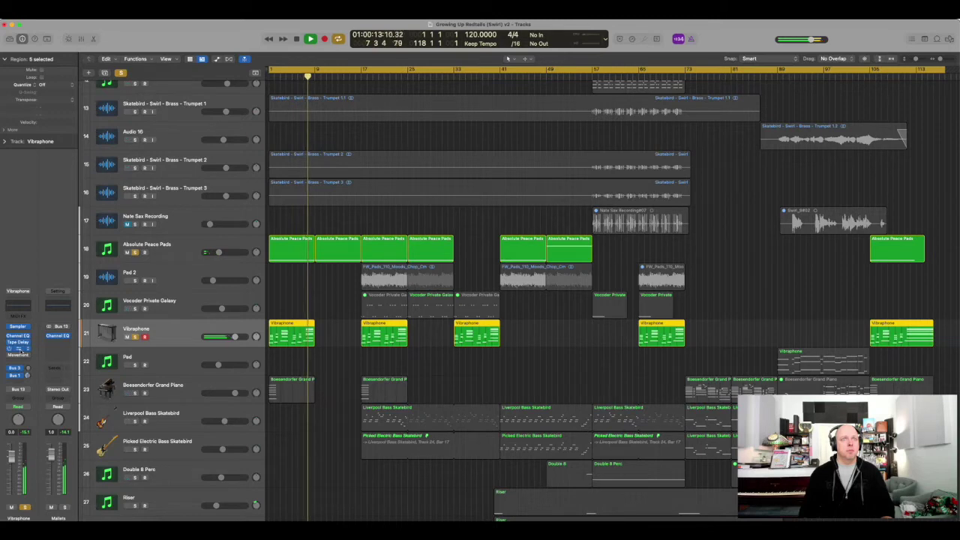
key("space")
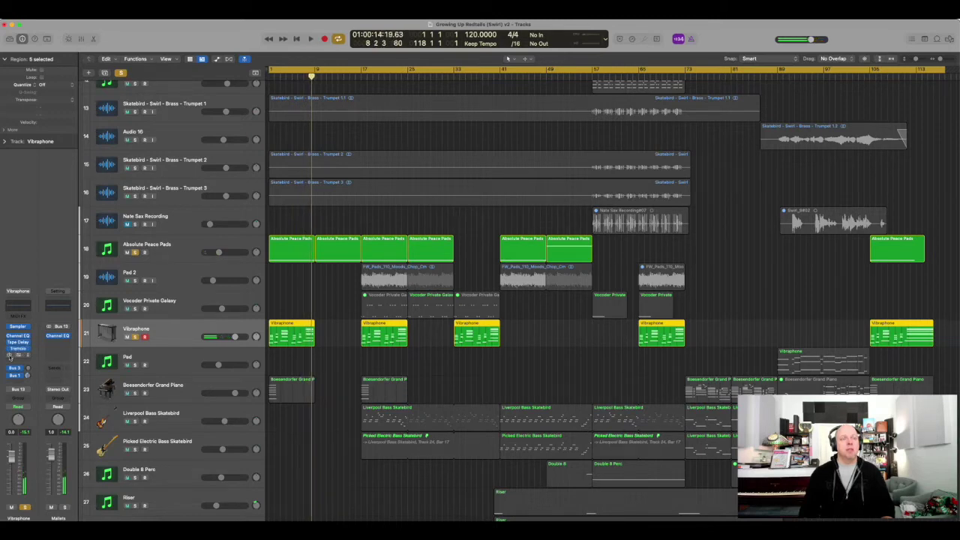
key("Return")
key("space")
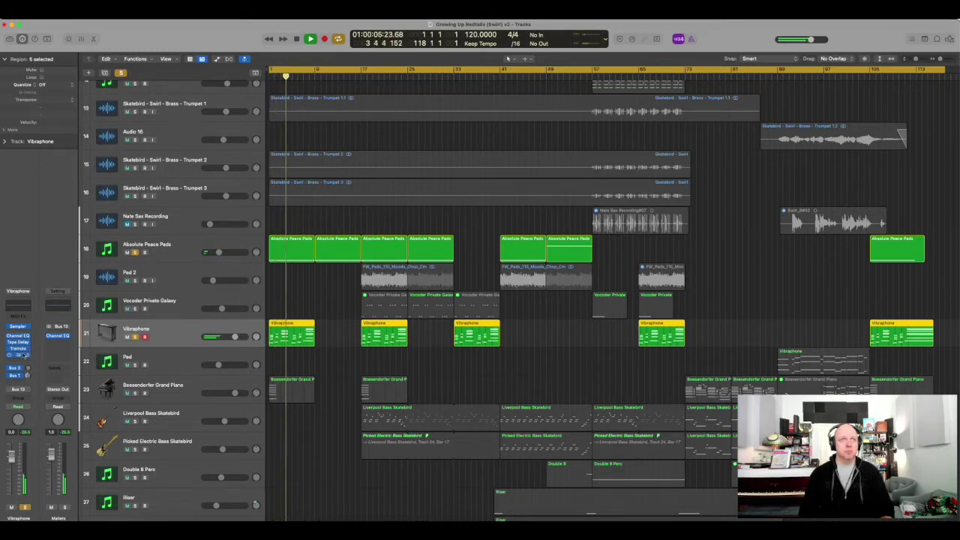
key("space")
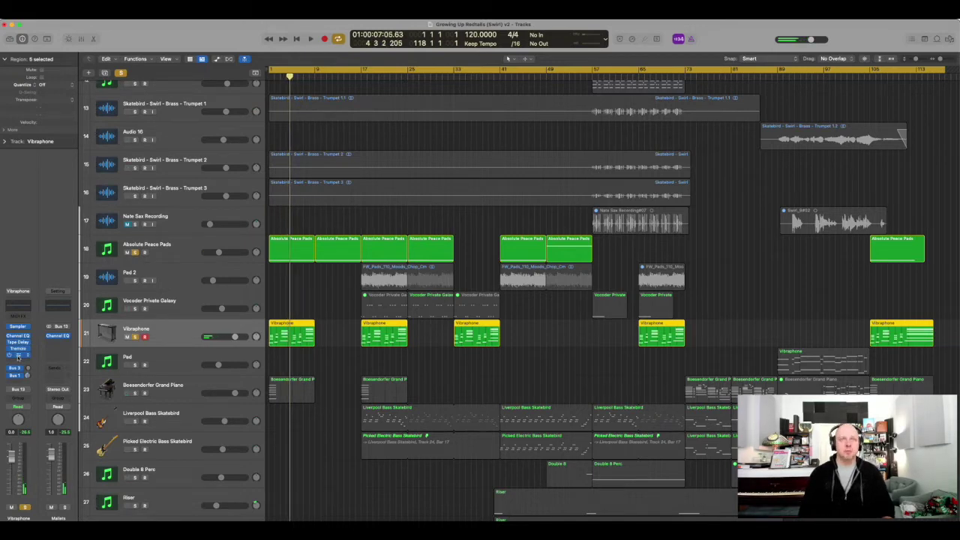
Open the Vibraphone's Movement effect, audition it with the rhythm 1/2 side's distortion switched on and back off, then close it.
left_click(18, 357)
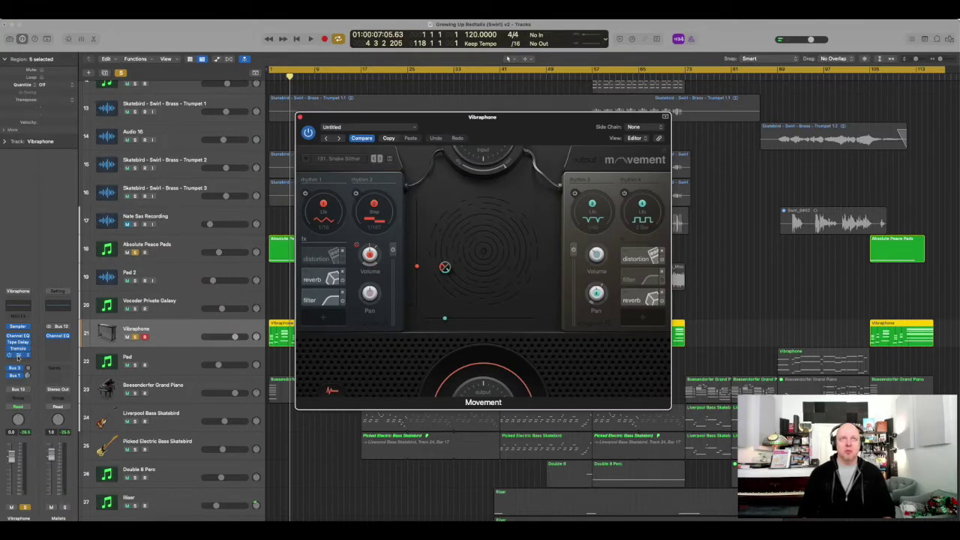
key("space")
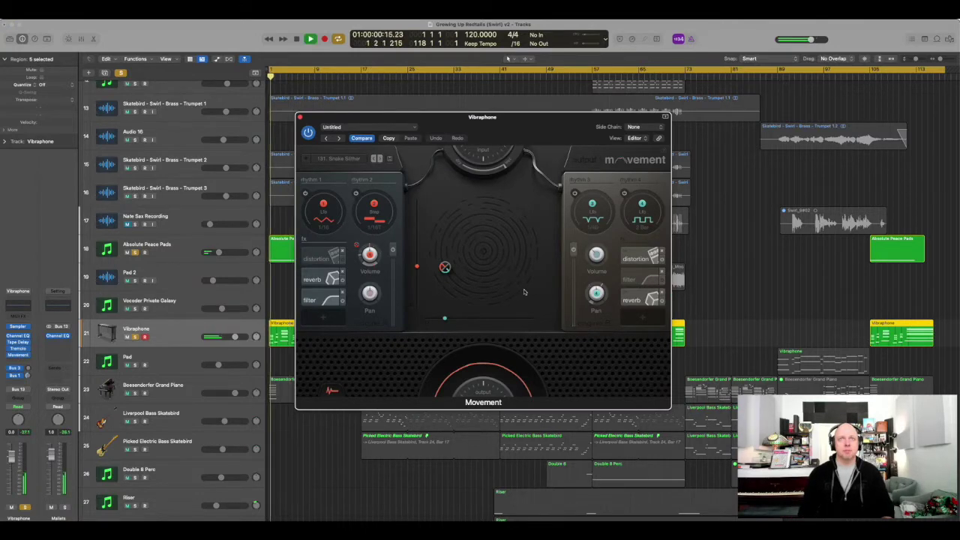
left_click(342, 260)
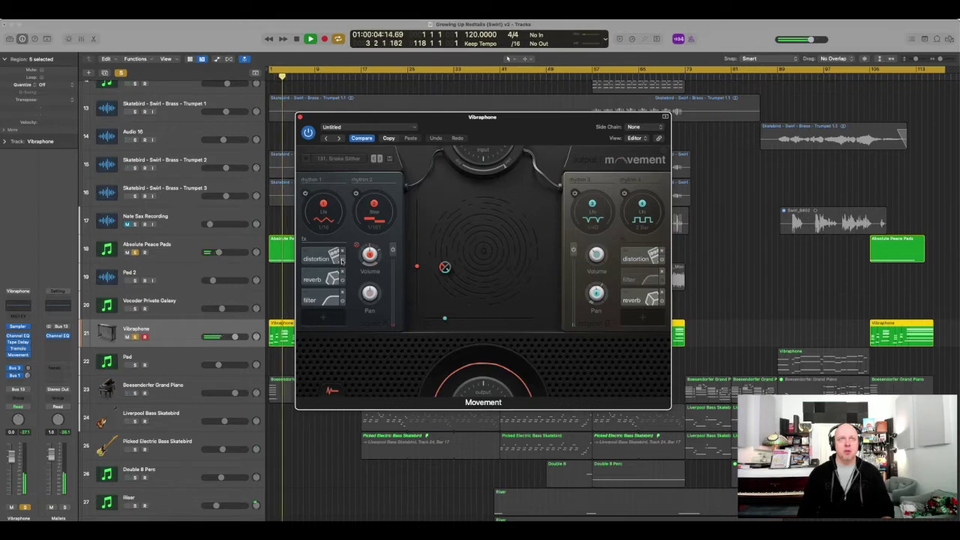
left_click(342, 259)
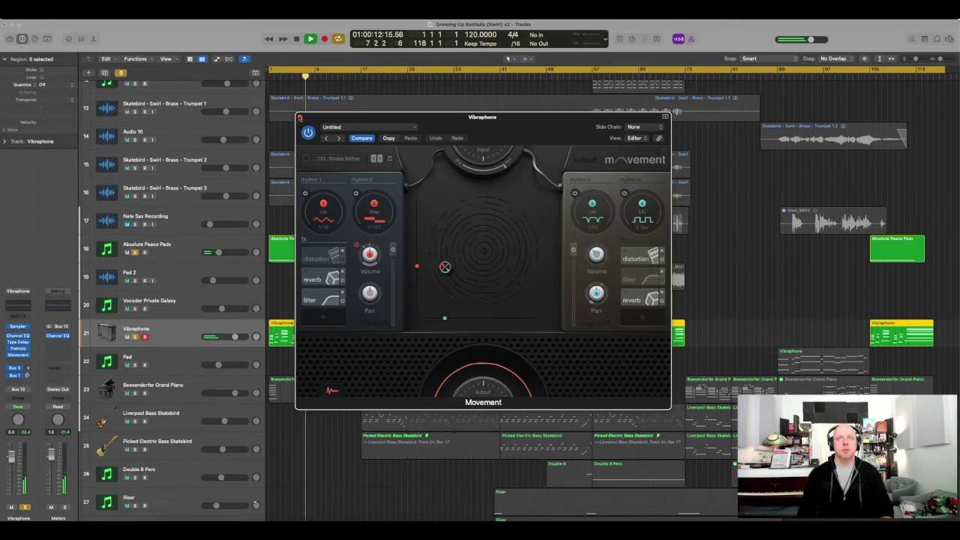
left_click(299, 118)
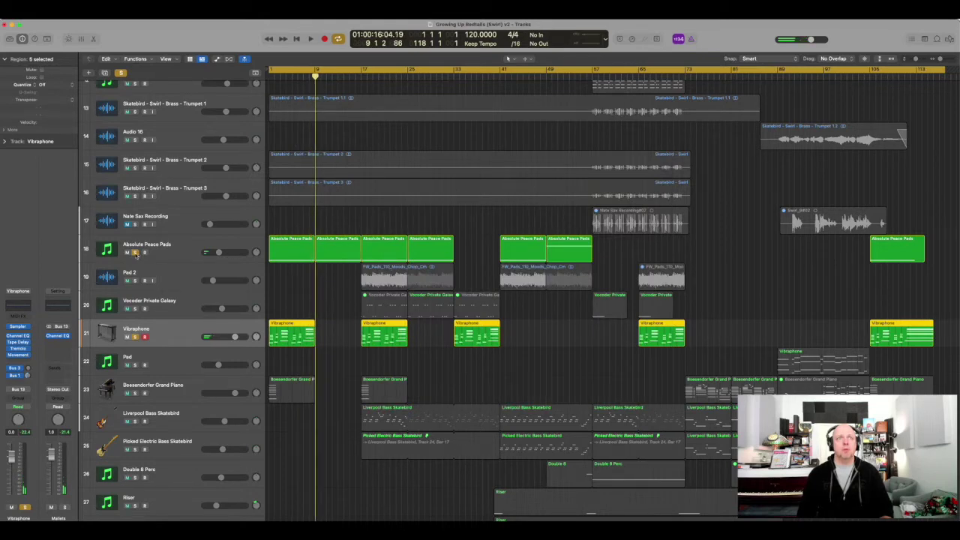
Clear the existing solos, then solo and select track 23, Boesendorfer Grand Piano, with the playhead at the song start.
left_click(135, 252)
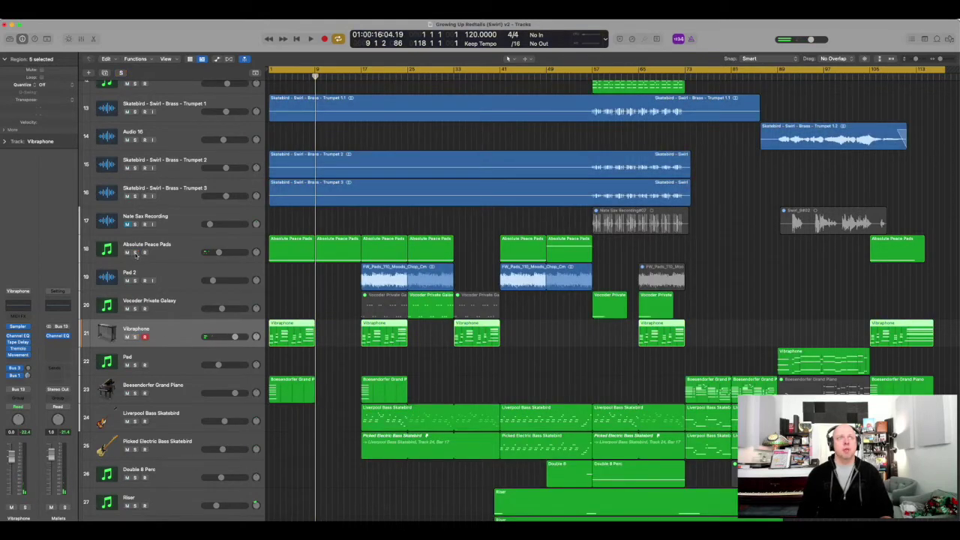
left_click(140, 393)
left_click(189, 387)
key("space")
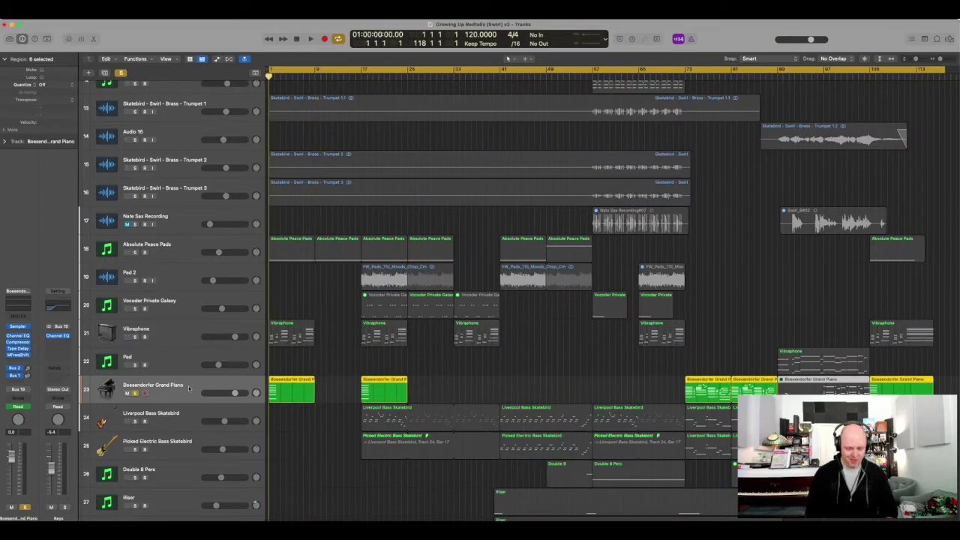
Audition the soloed Boesendorfer Grand Piano from the song start.
scroll(371, 358, "down", 5)
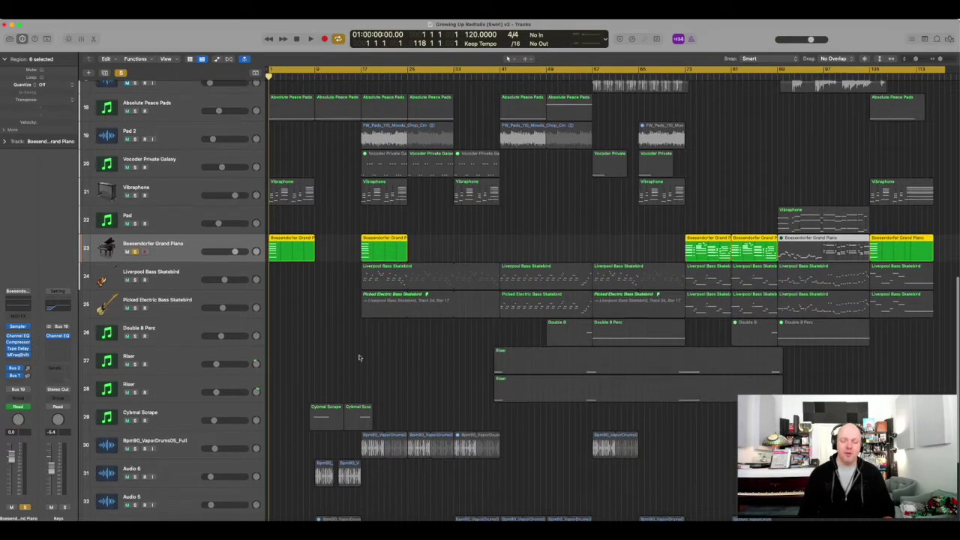
key("space")
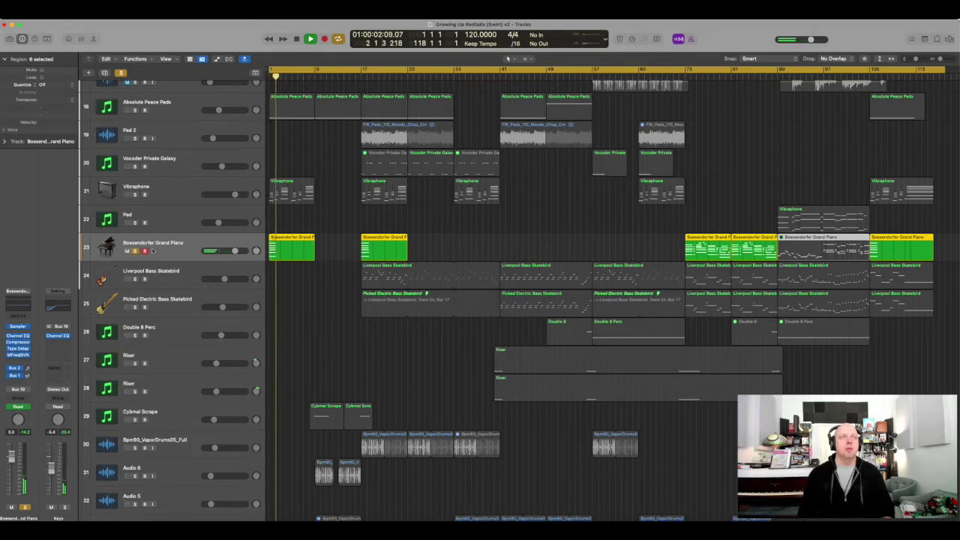
key("space")
Open the Grand Piano's MFreqShifter effect, turn off the cycle range and audition the piano part from bar 73.
left_click(19, 354)
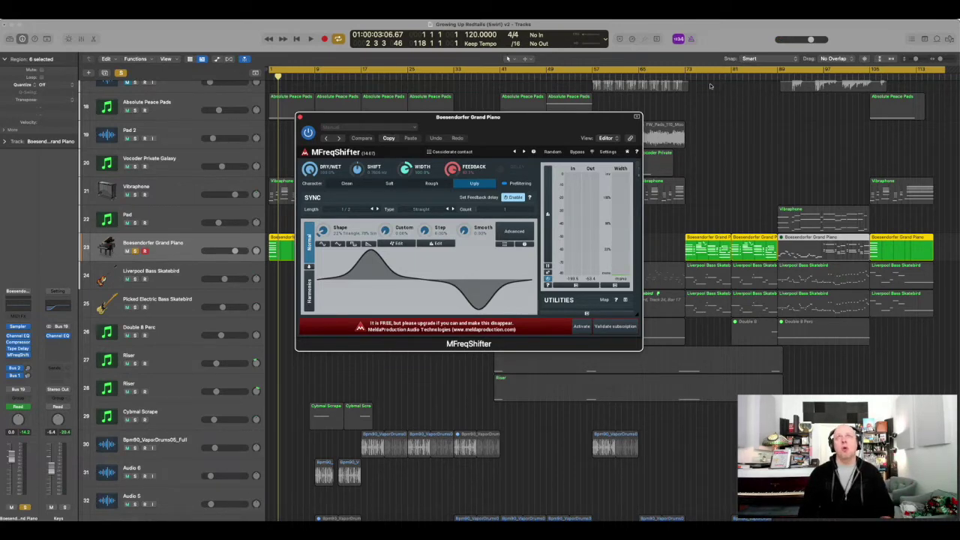
left_click(685, 71)
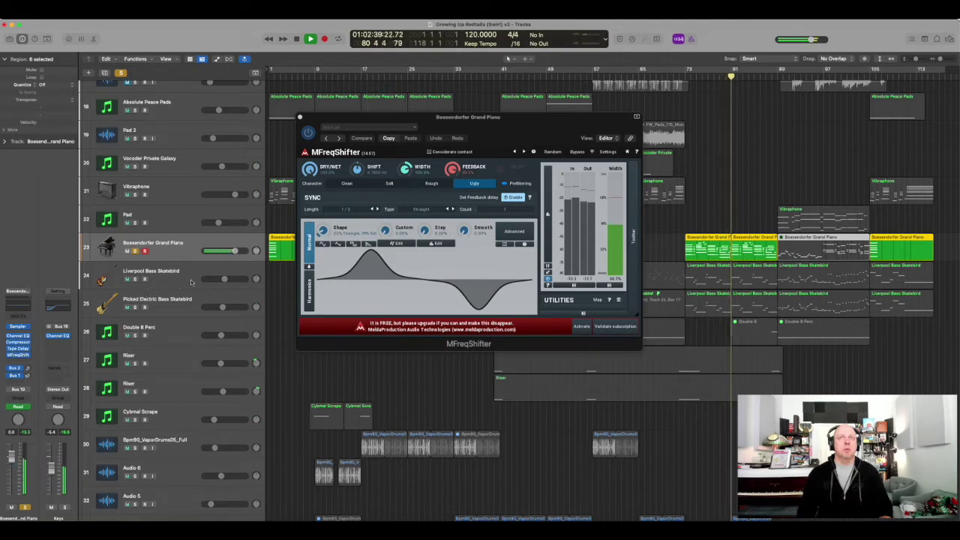
key("space")
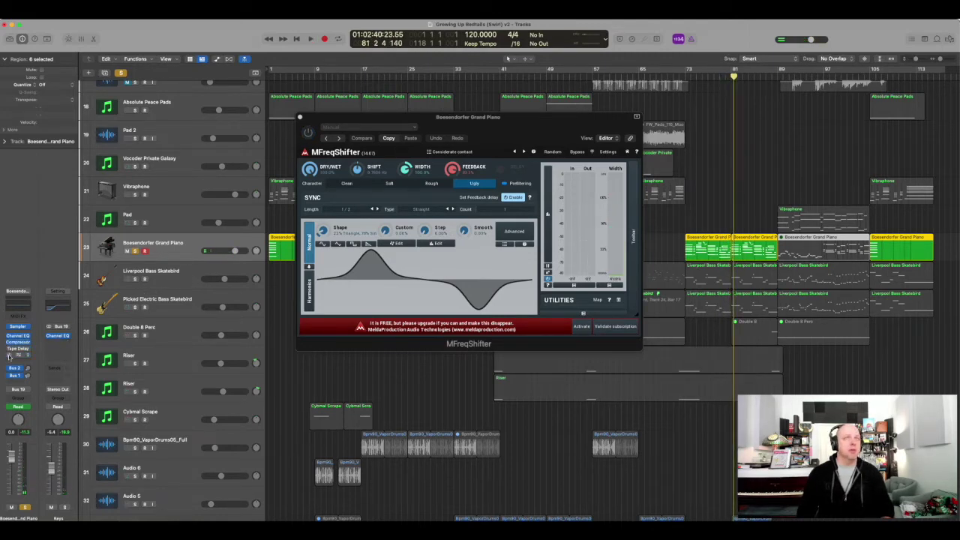
Replay the piano part to compare the MFreqShifter effect, then hide its window and stop playback.
key("space")
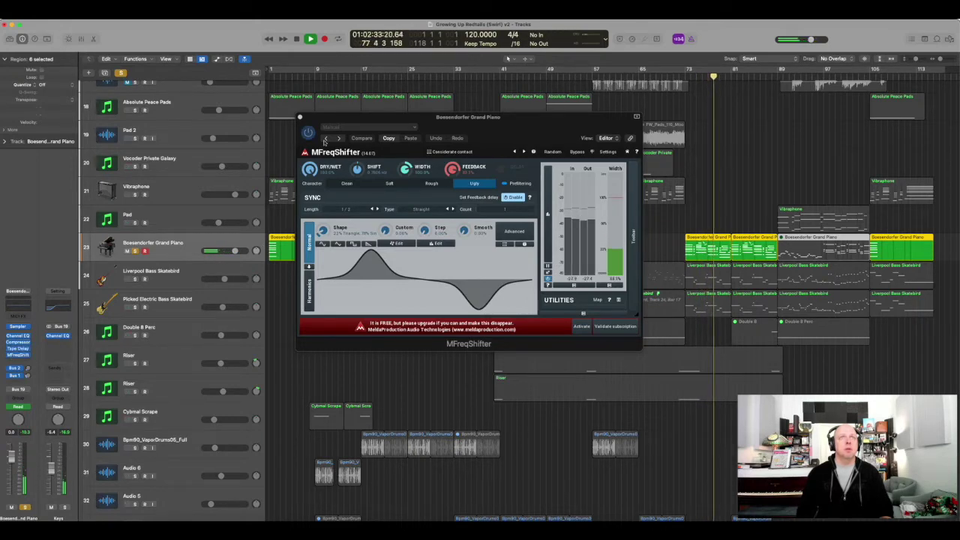
key("v")
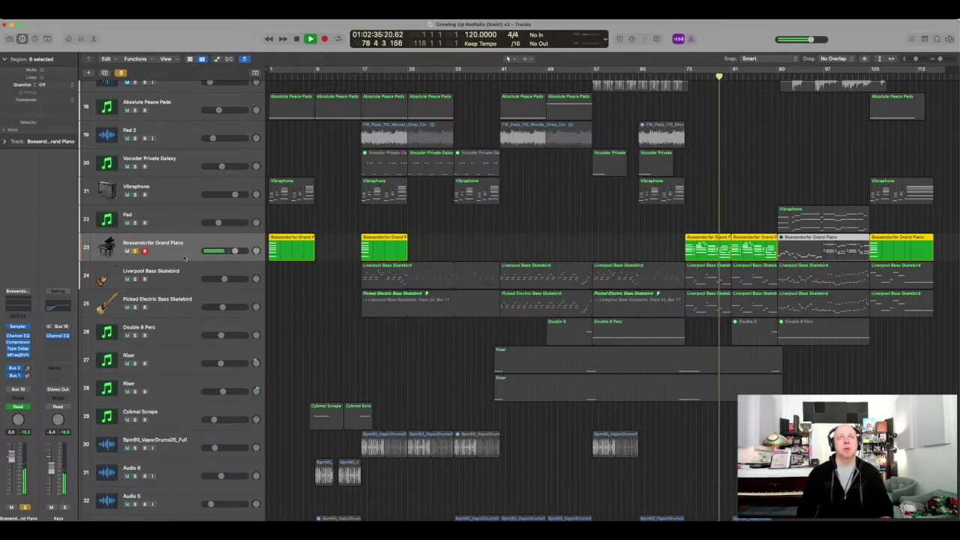
key("space")
Clear the Boesendorfer Grand Piano's solo and place the playhead at bar 9.
left_click(135, 251)
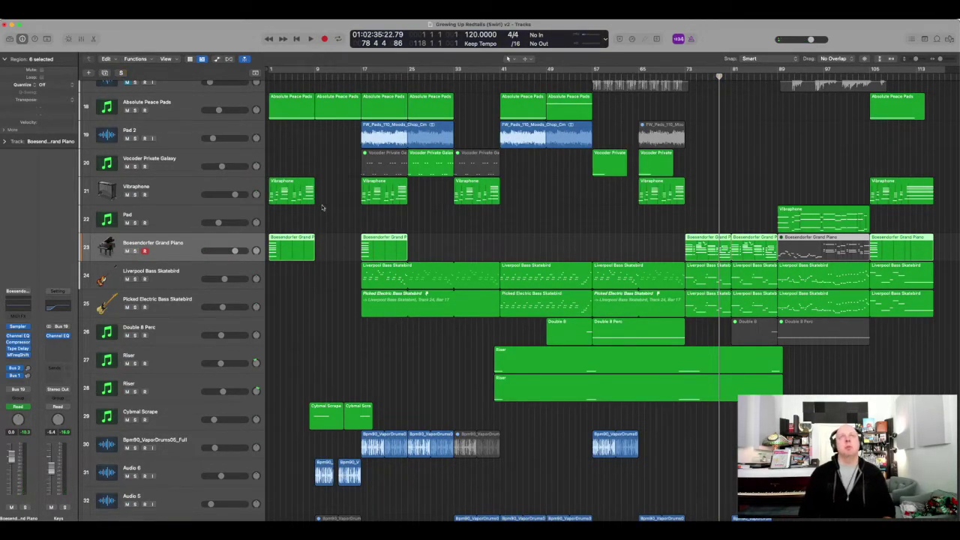
left_click(360, 77)
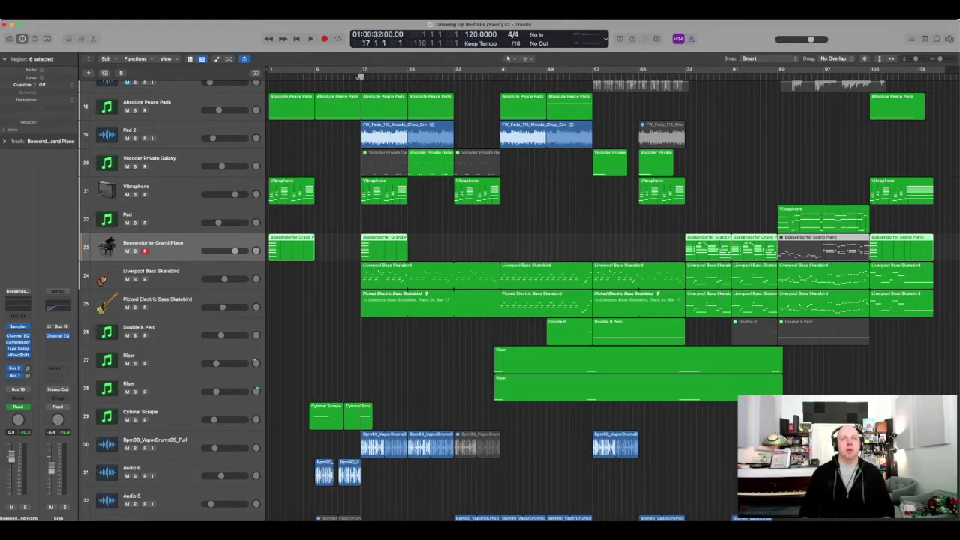
left_click(316, 77)
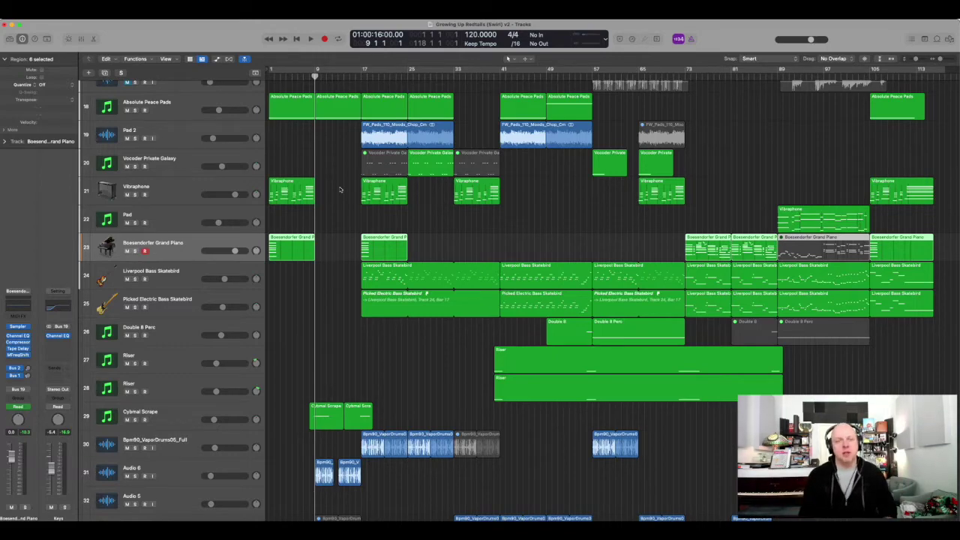
Solo the Winter Keys track and audition its part from bar 9.
scroll(401, 212, "down", 5)
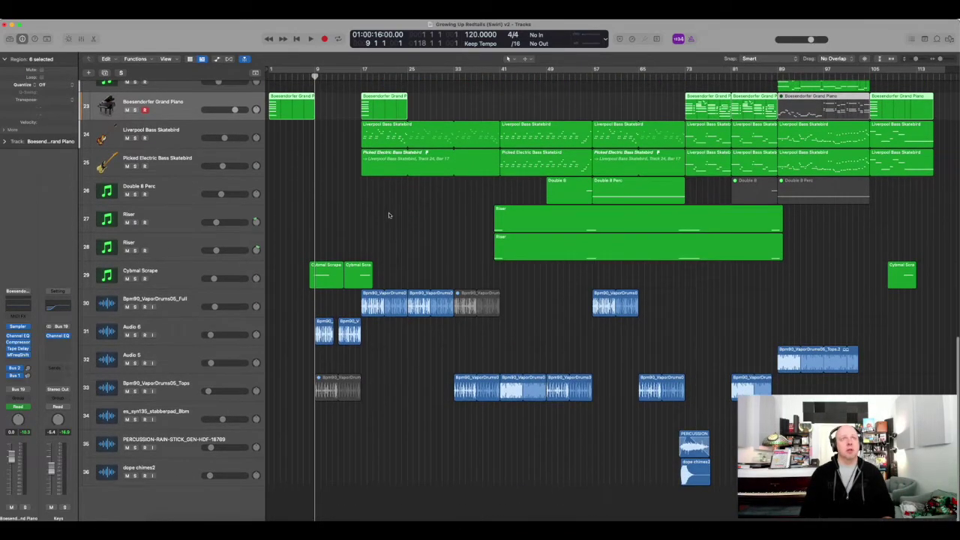
scroll(388, 212, "up", 5)
scroll(388, 216, "up", 10)
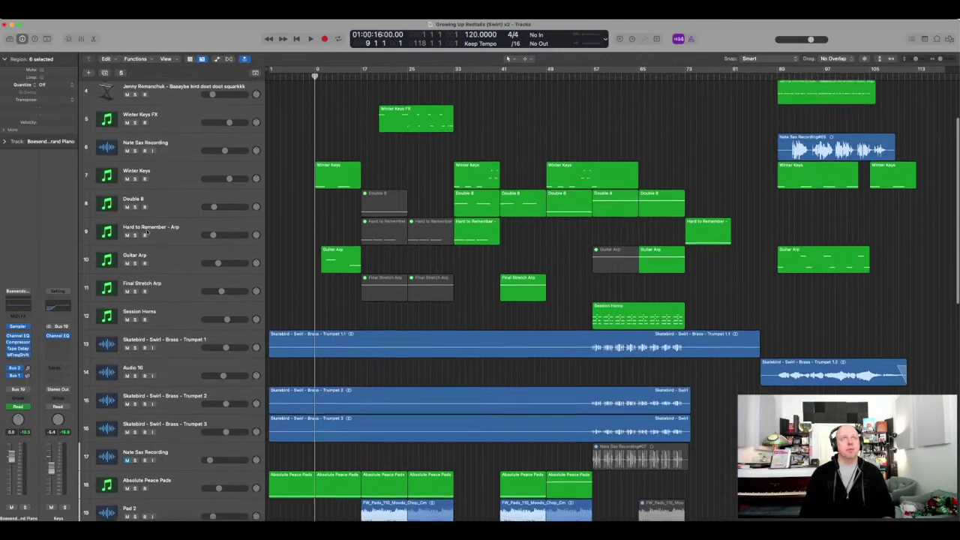
left_click(162, 262)
key("s")
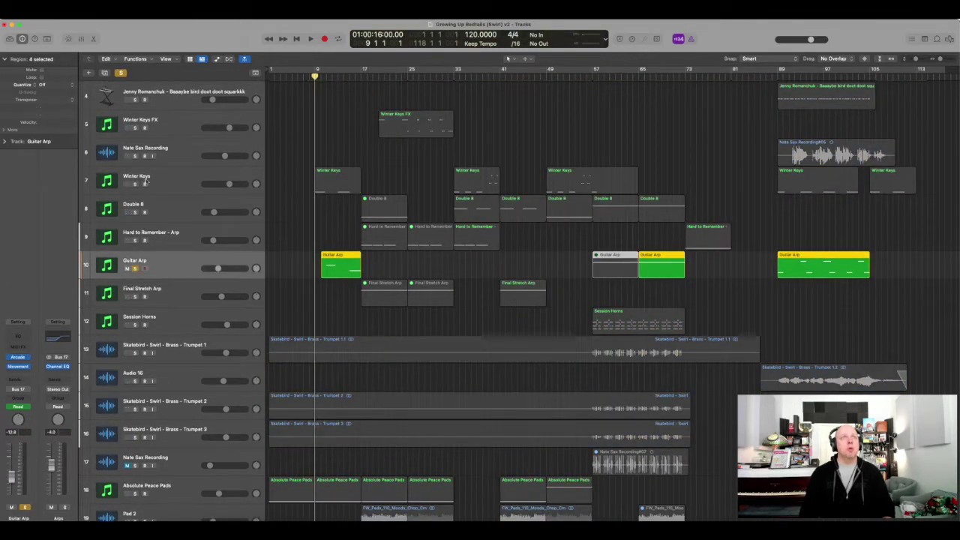
left_click(134, 184)
key("s")
left_click(177, 183)
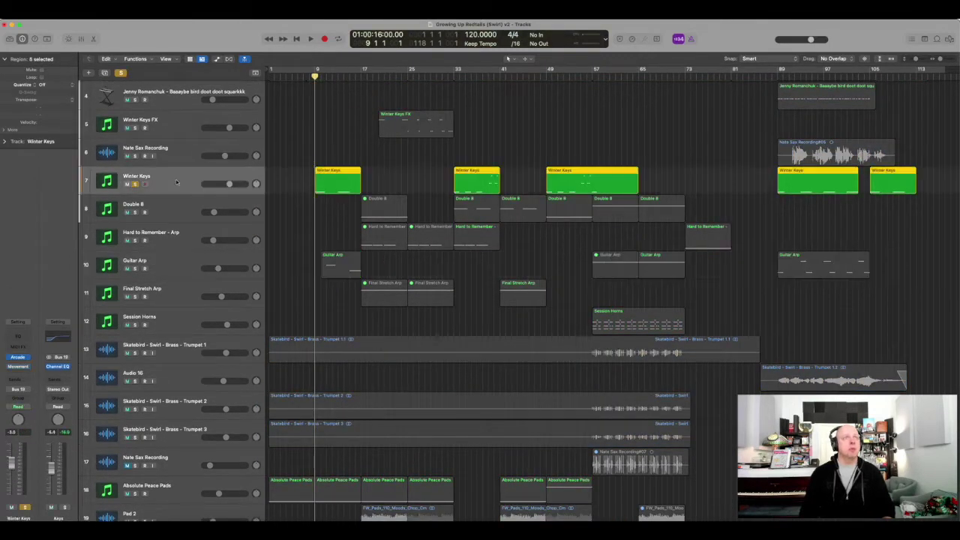
key("space")
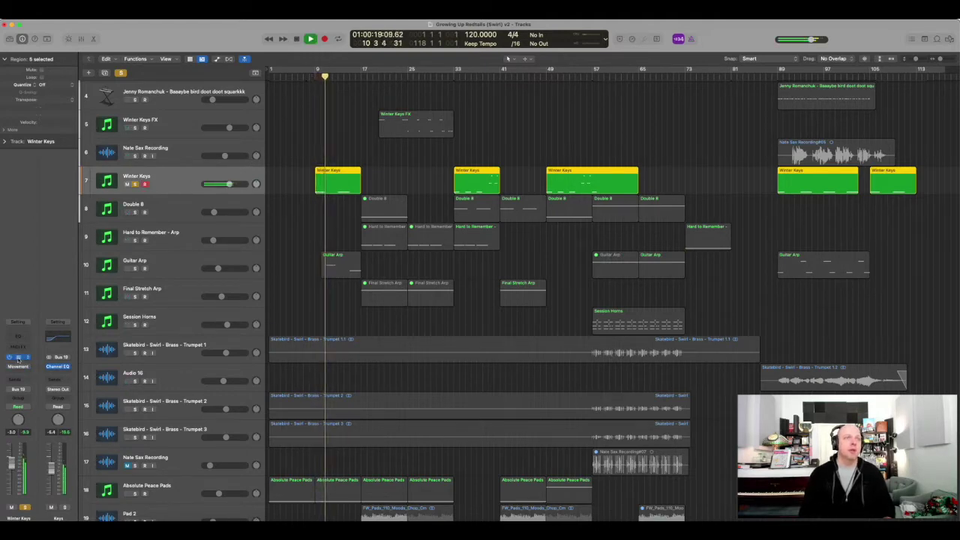
key("space")
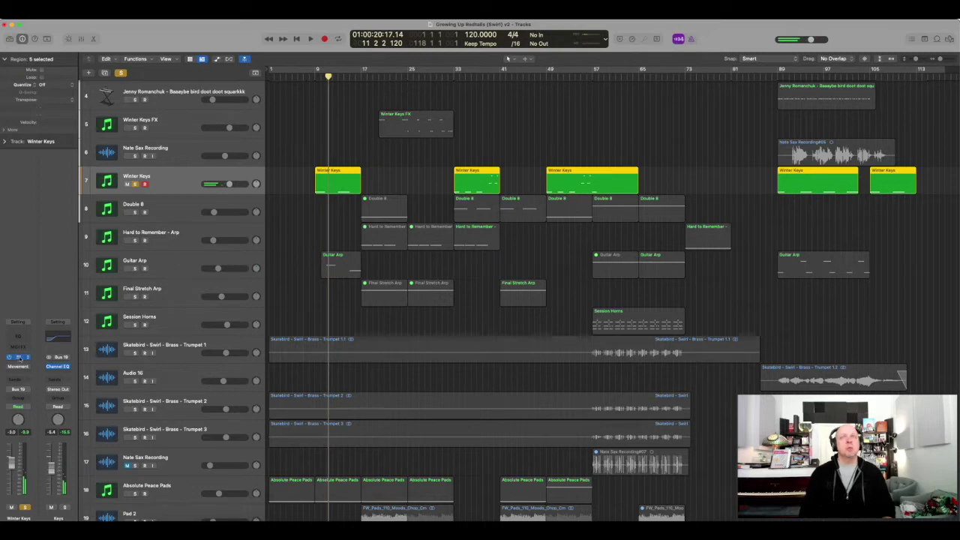
Open the Arcade instrument on Winter Keys and audition several of the Chopped kit's white-key samples one by one.
left_click(19, 358)
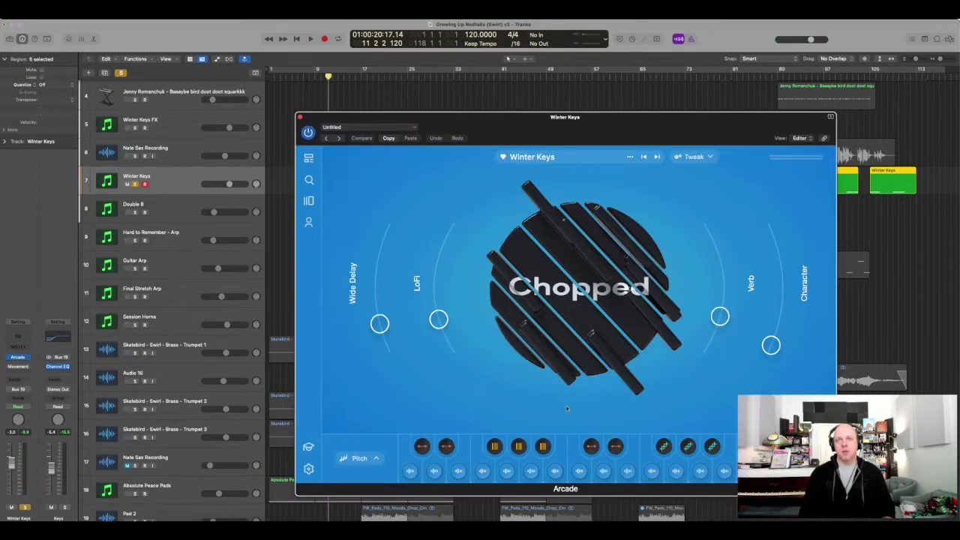
left_click(580, 471)
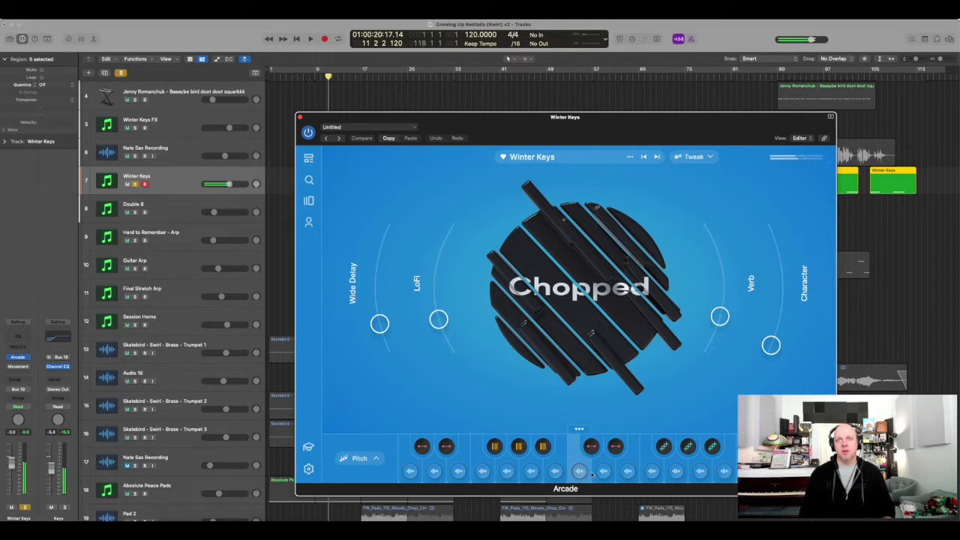
left_click(604, 470)
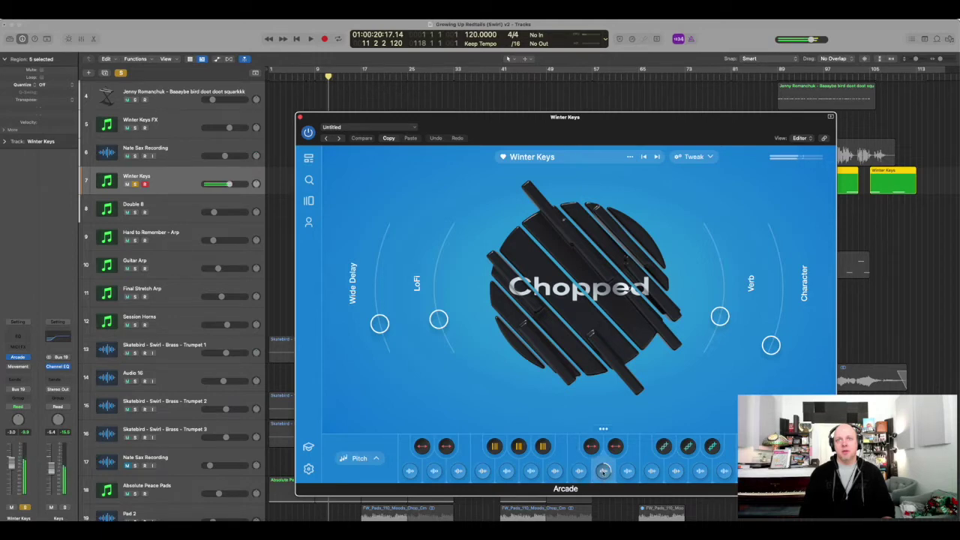
left_click(533, 471)
left_click(505, 471)
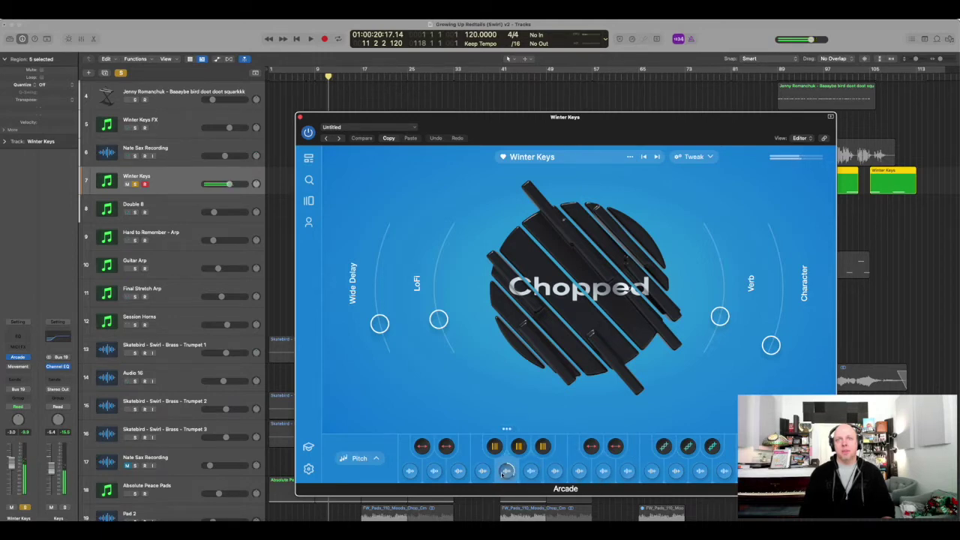
left_click(458, 471)
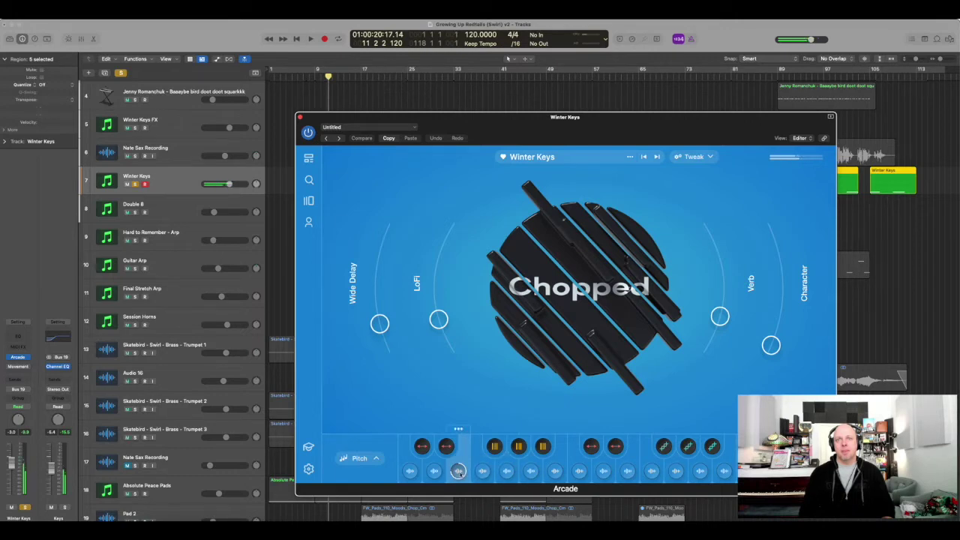
left_click(434, 470)
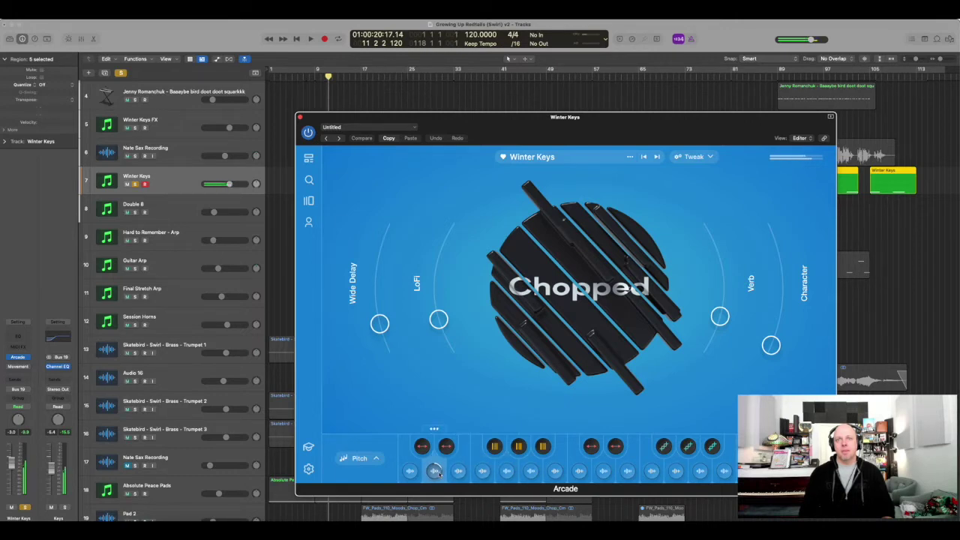
left_click(410, 470)
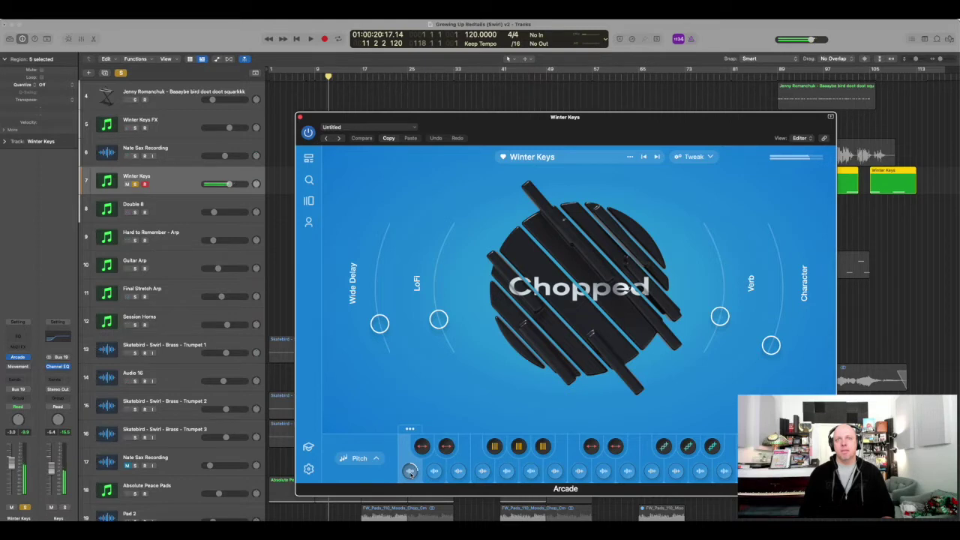
Play the Winter Keys part with Arcade showing, then close the instrument window and clear the track's solo.
key("space")
left_click(433, 471)
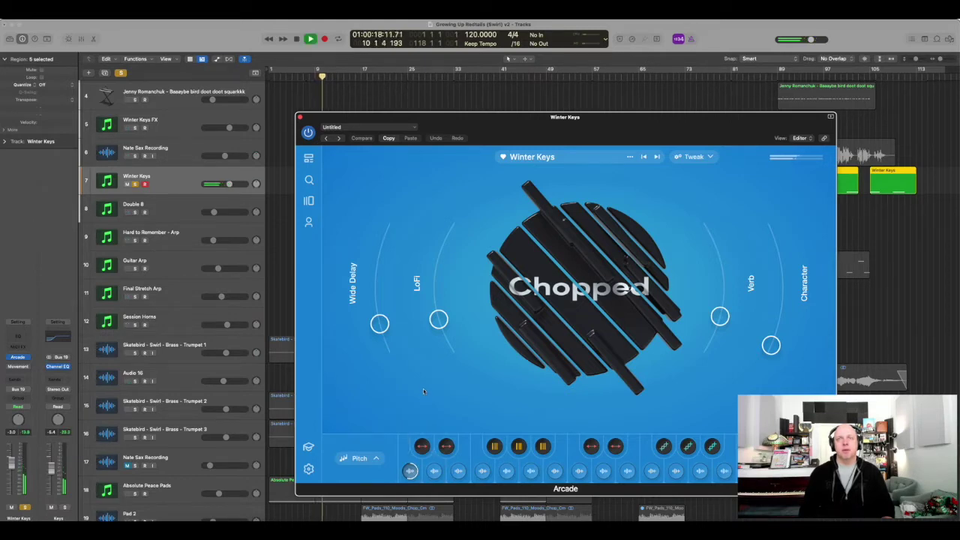
key("space")
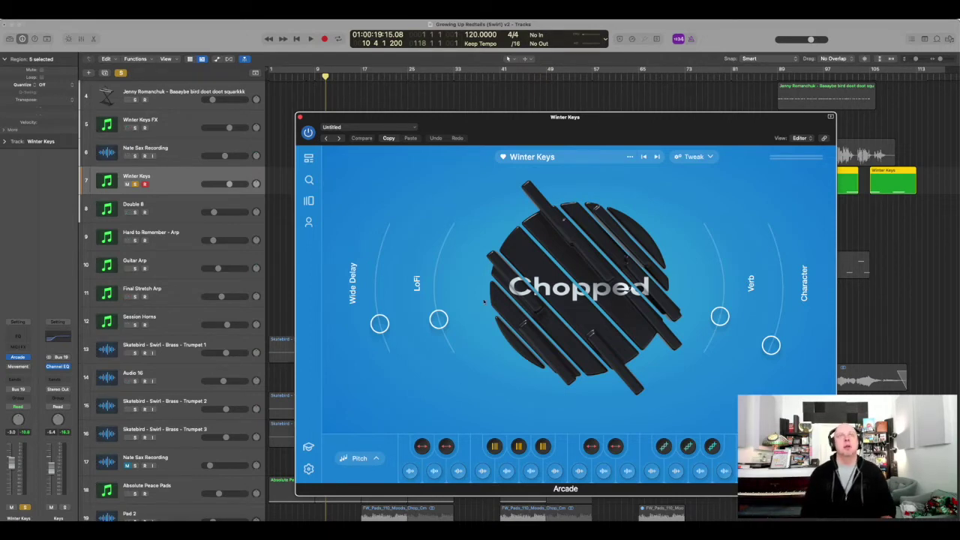
left_click(300, 117)
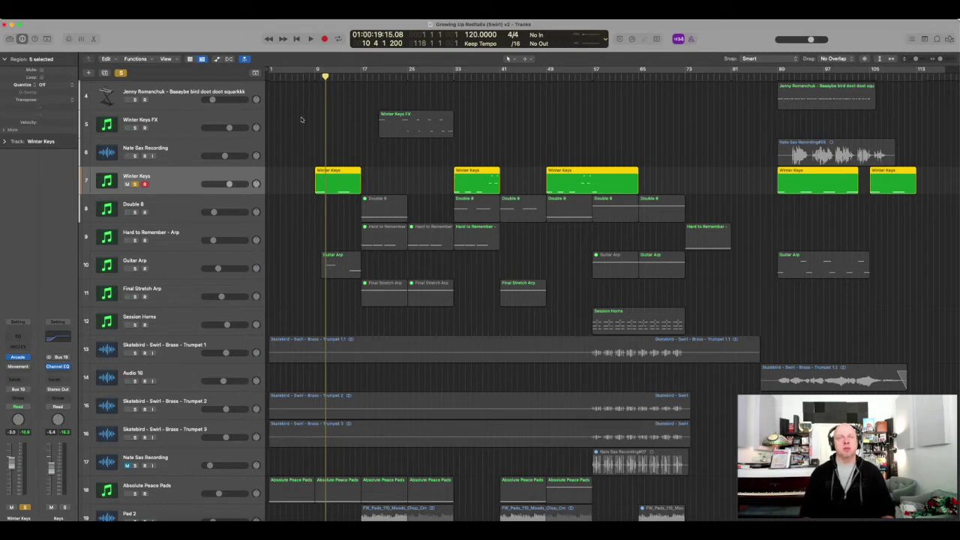
left_click(135, 185)
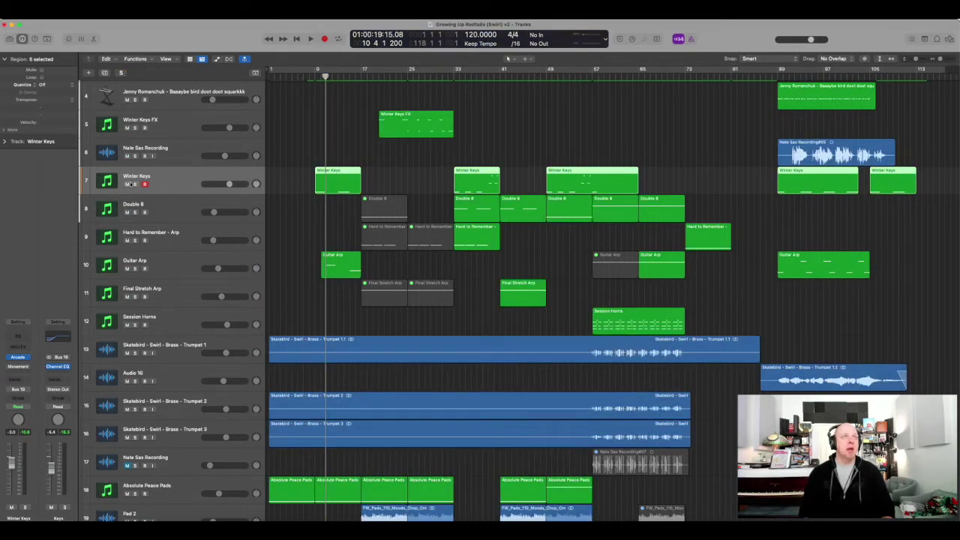
Show track automation, browse the Movement parameters available for Winter Keys and hide automation again without choosing one.
key("a")
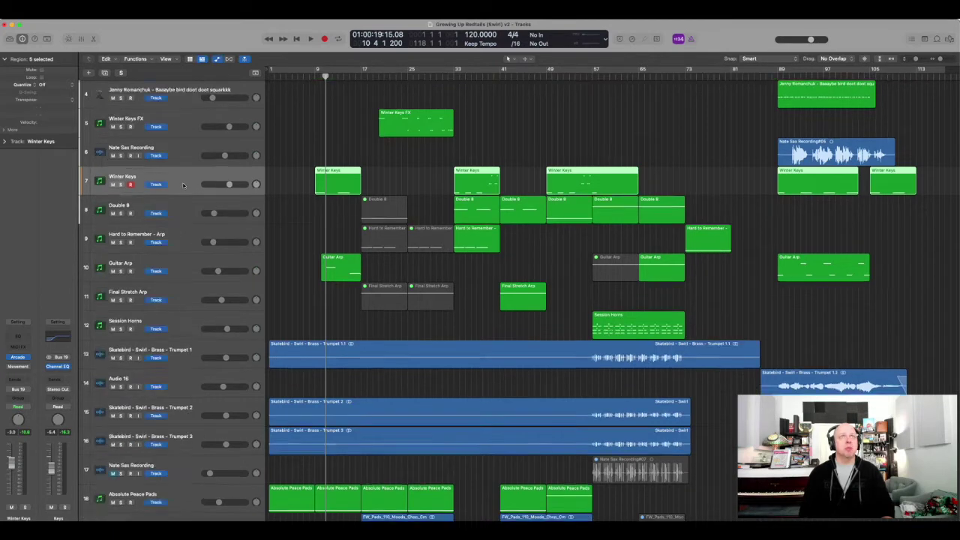
left_click(201, 192)
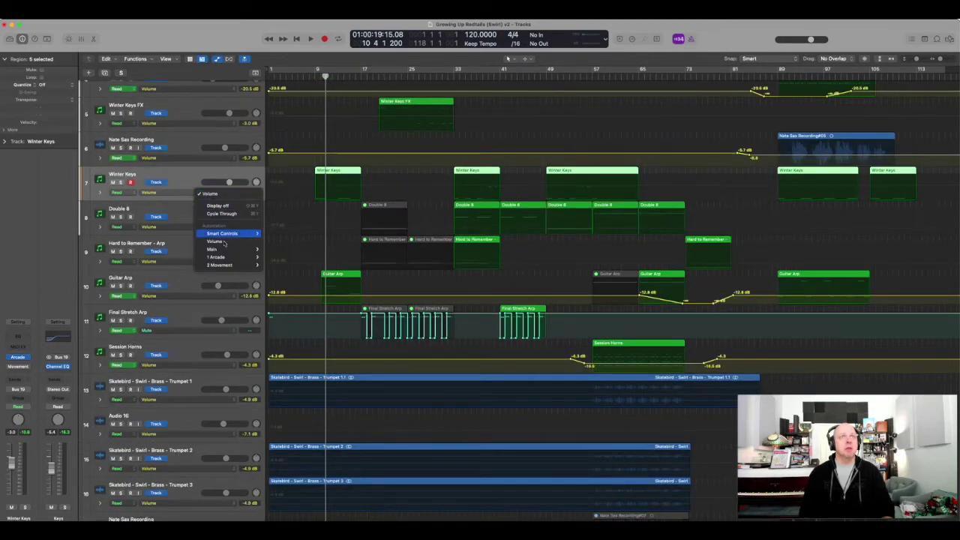
mouse_move(233, 266)
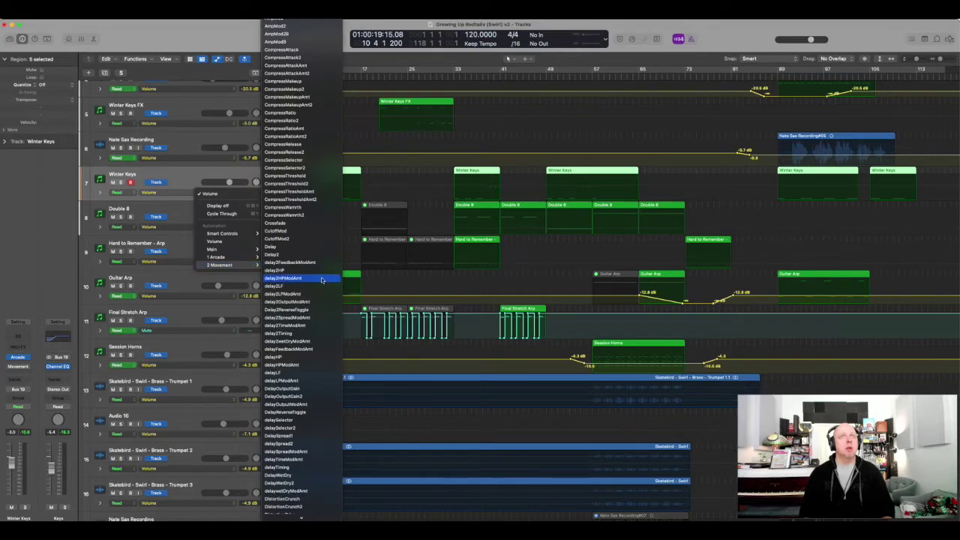
scroll(289, 364, "down", 10)
scroll(301, 516, "down", 15)
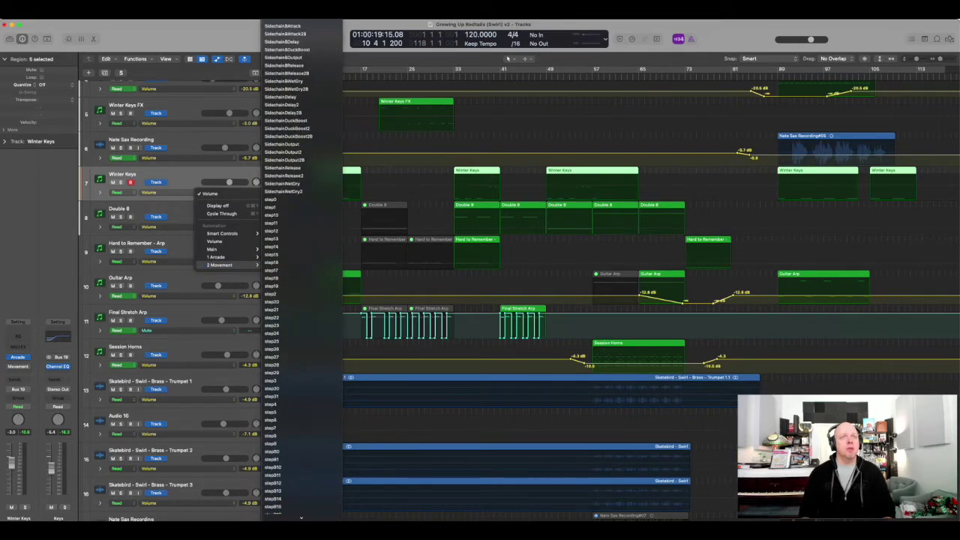
scroll(302, 517, "down", 3)
left_click(177, 175)
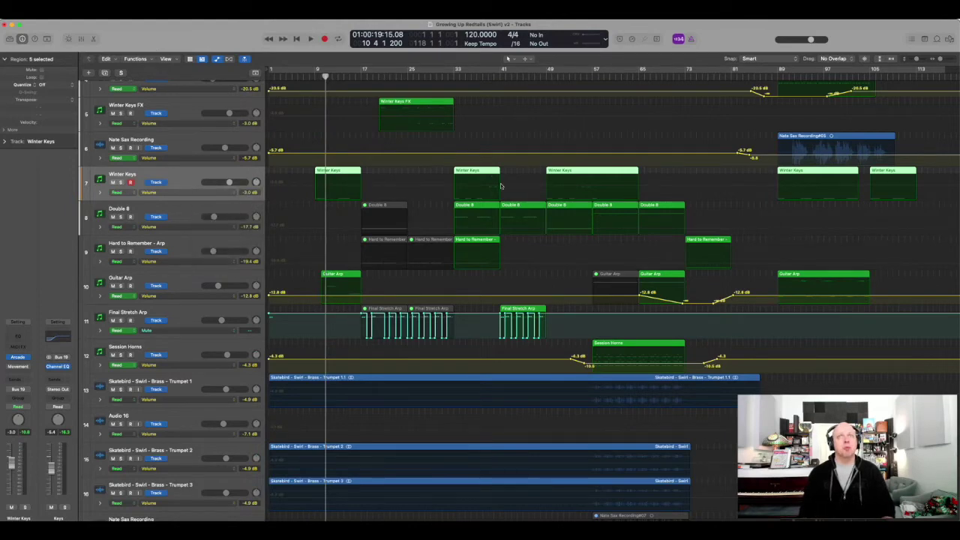
key("a")
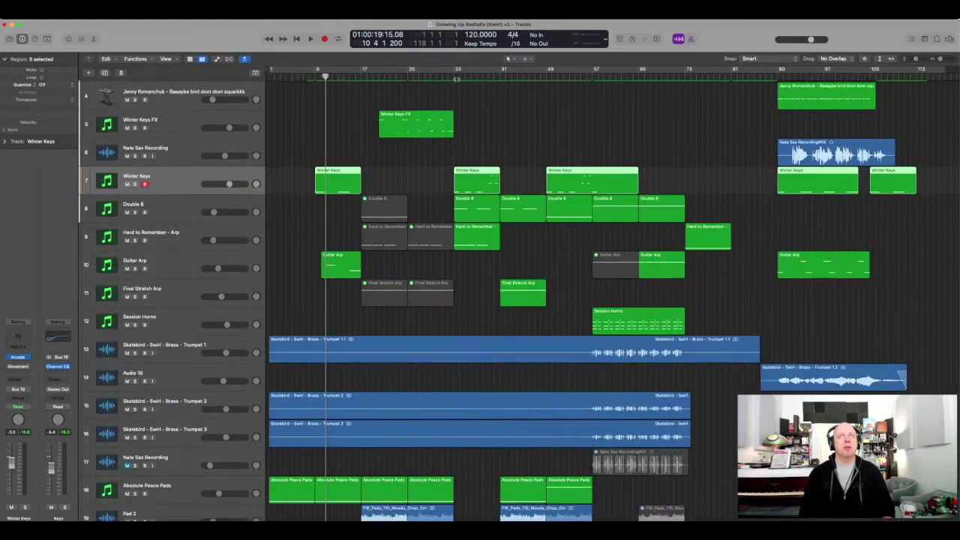
Open the Movement effect on Winter Keys, switch it on and audition the soloed track from bar 9.
left_click(455, 78)
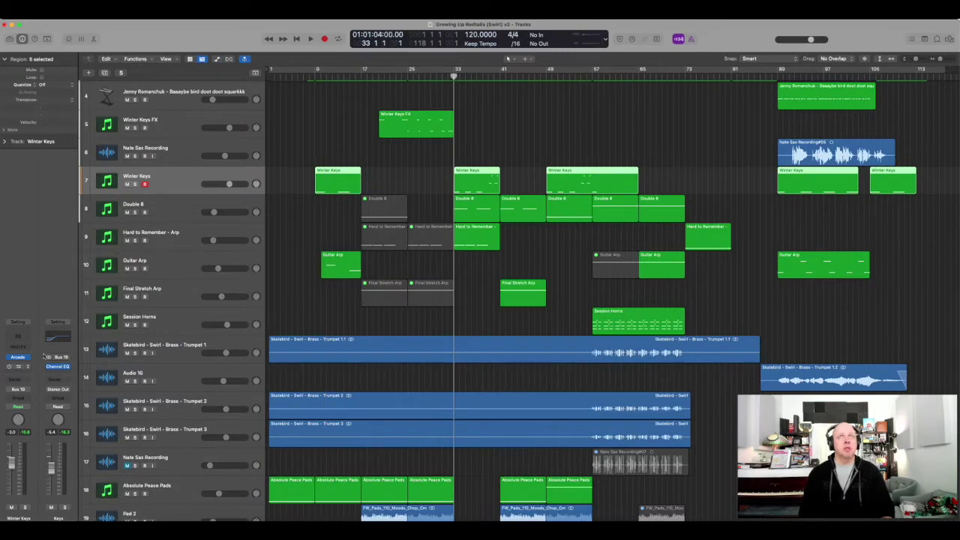
left_click(18, 366)
left_click_drag(450, 117, 693, 135)
left_click(314, 78)
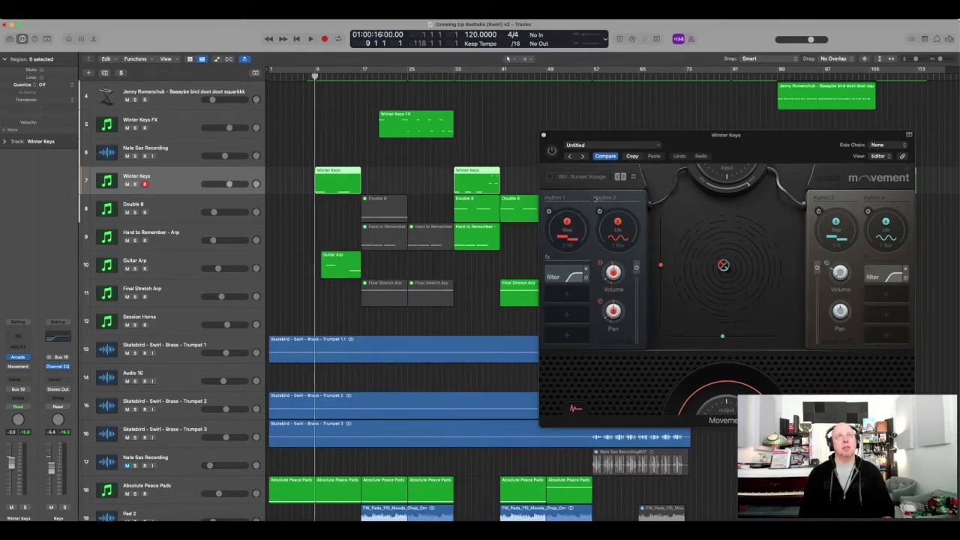
left_click(560, 154)
key("space")
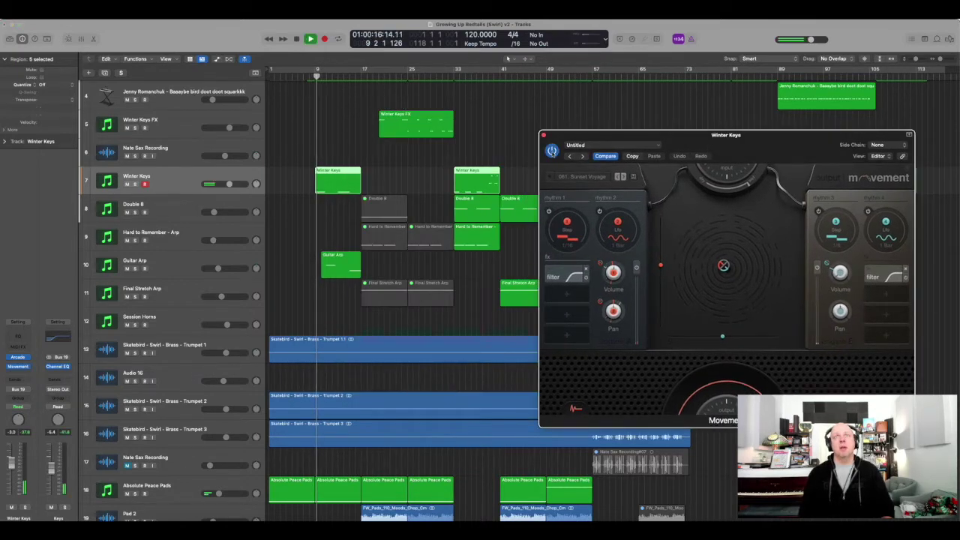
left_click(136, 184)
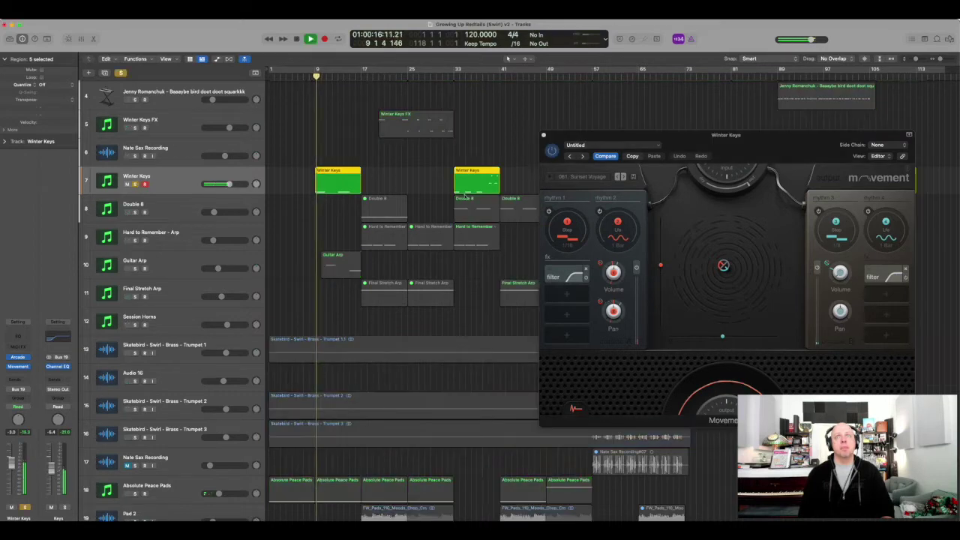
key("space")
Bypass Movement, clear the Winter Keys solo and play the full mix from bar 9 with the effect window closed.
left_click(552, 150)
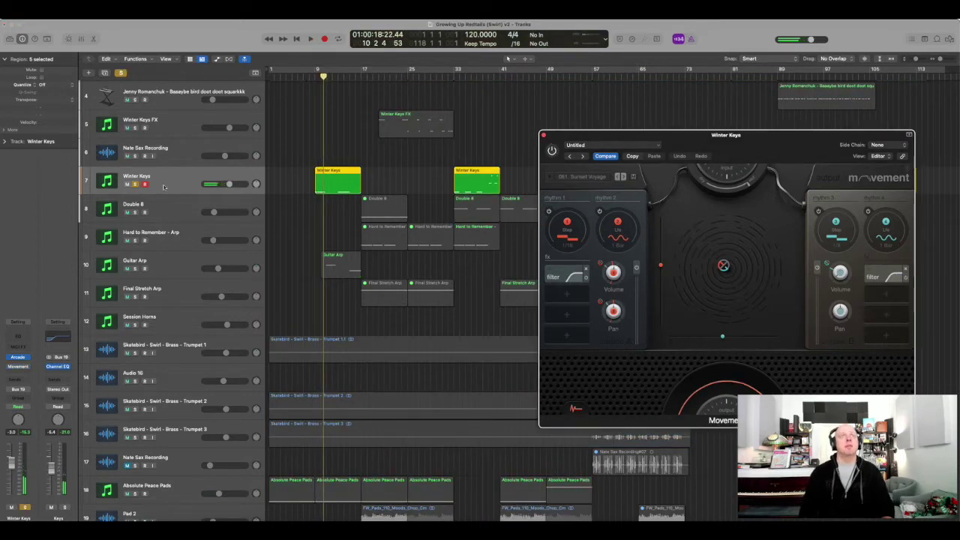
left_click(134, 184)
key("space")
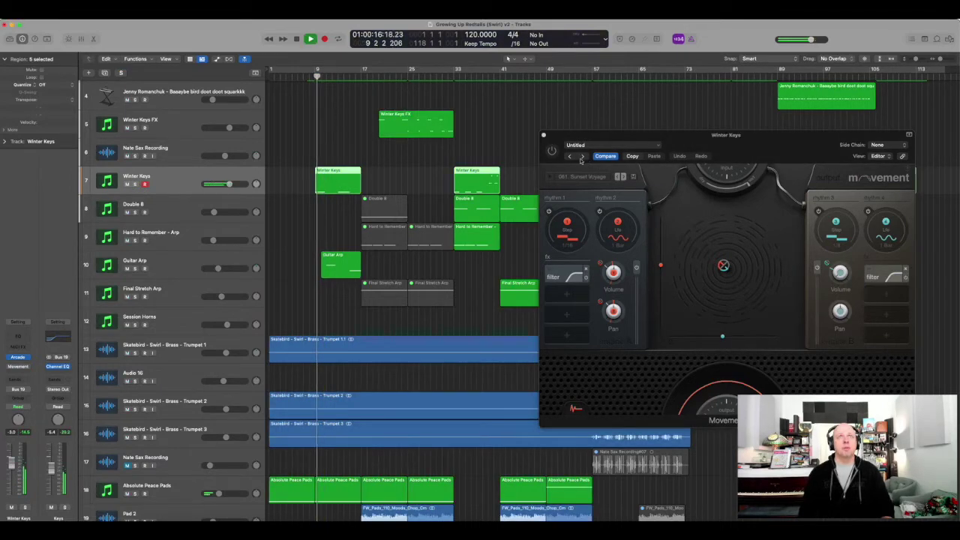
left_click(543, 136)
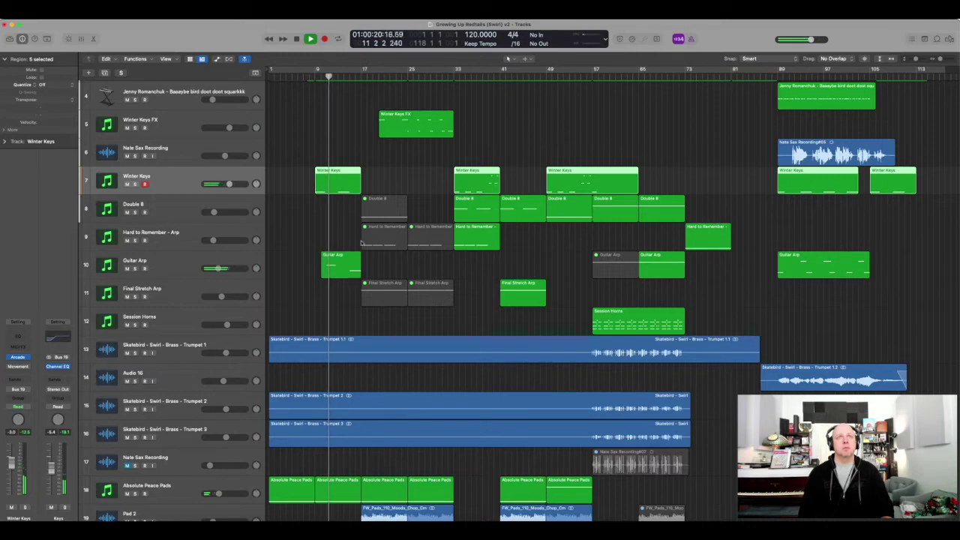
Solo the Pad 2 track during playback, then stop with the playhead at bar 17.
left_click(193, 261)
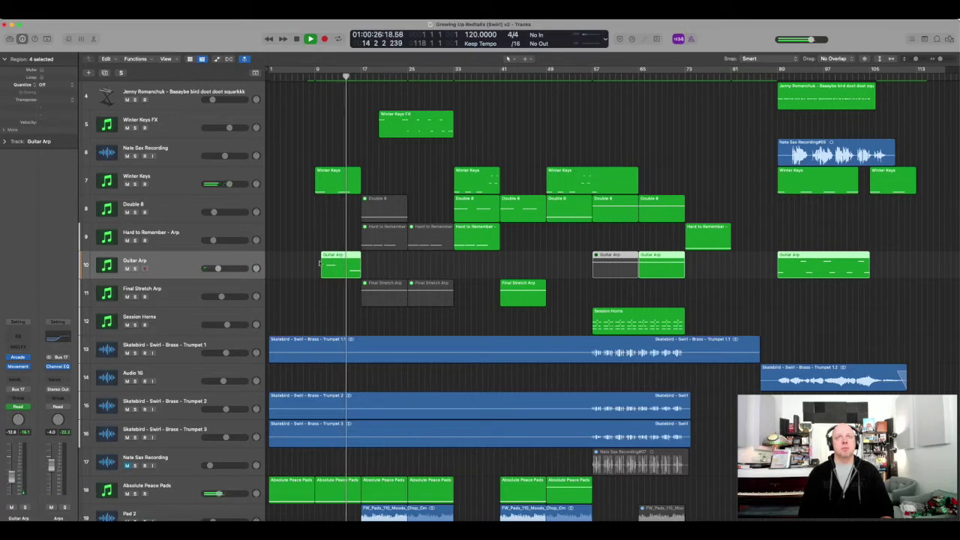
scroll(388, 247, "down", 5)
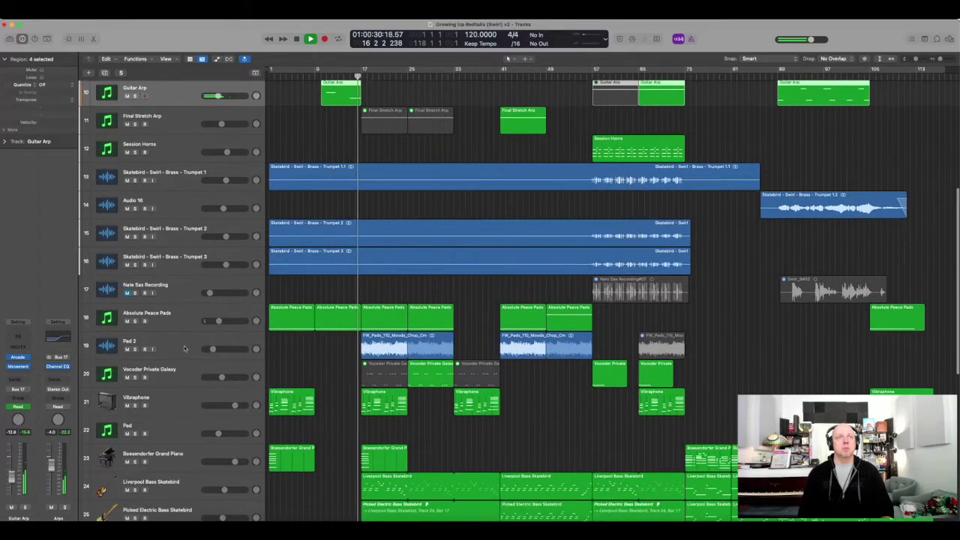
left_click(180, 345)
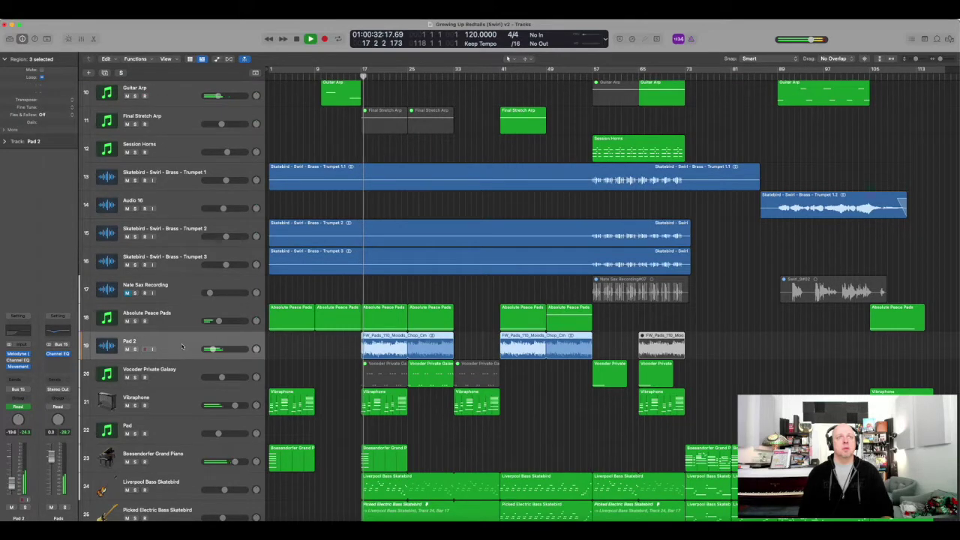
left_click(135, 349)
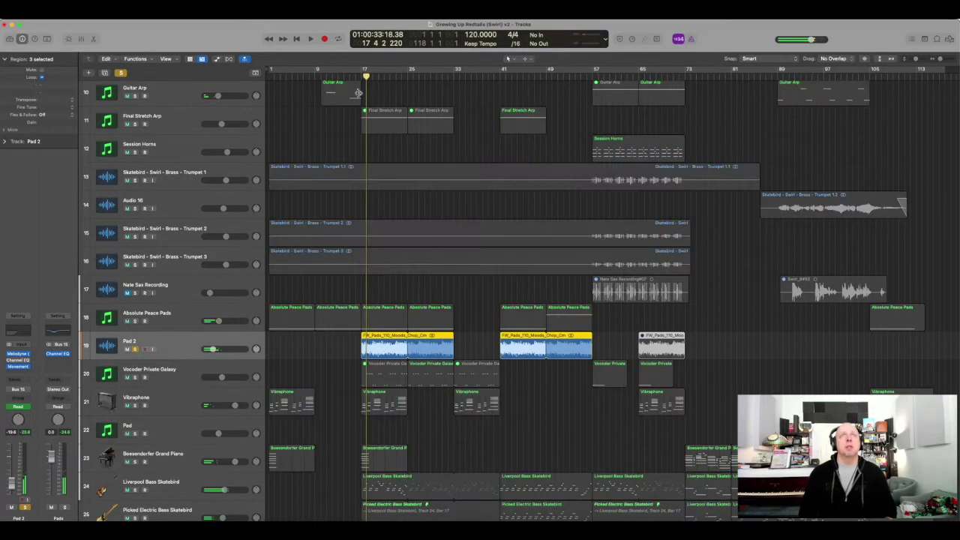
key("space")
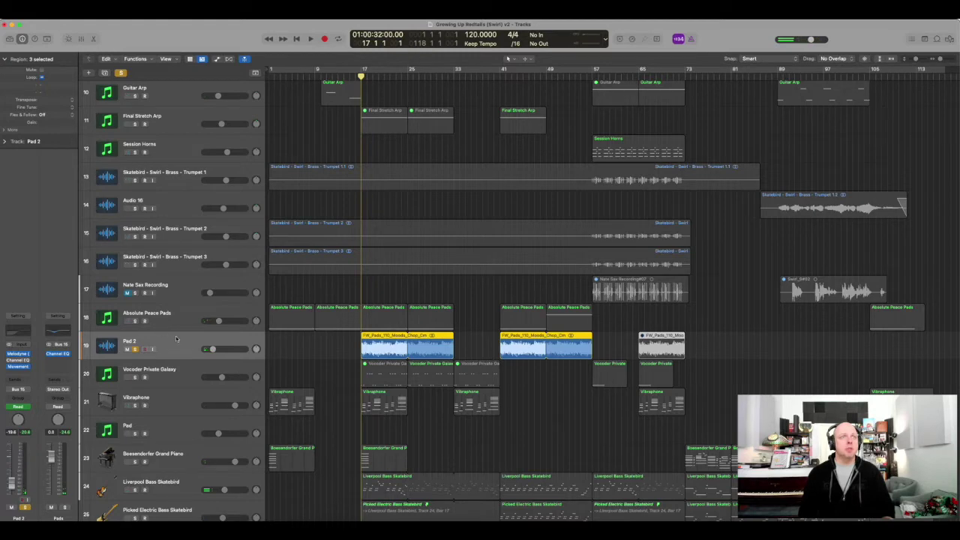
Examine Pad 2's notes in Melodyne during soloed playback, dismissing the update page, then stop and clear the solo.
left_click(18, 353)
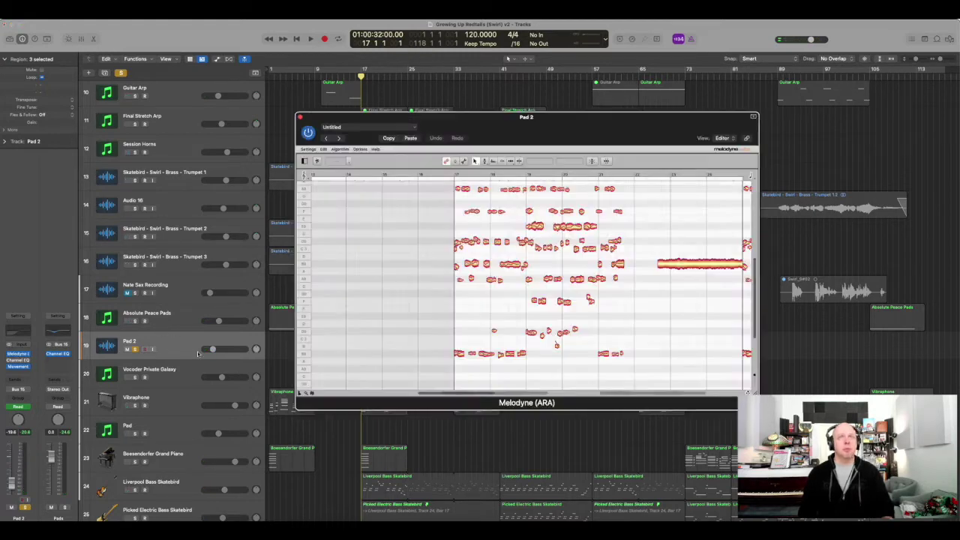
key("space")
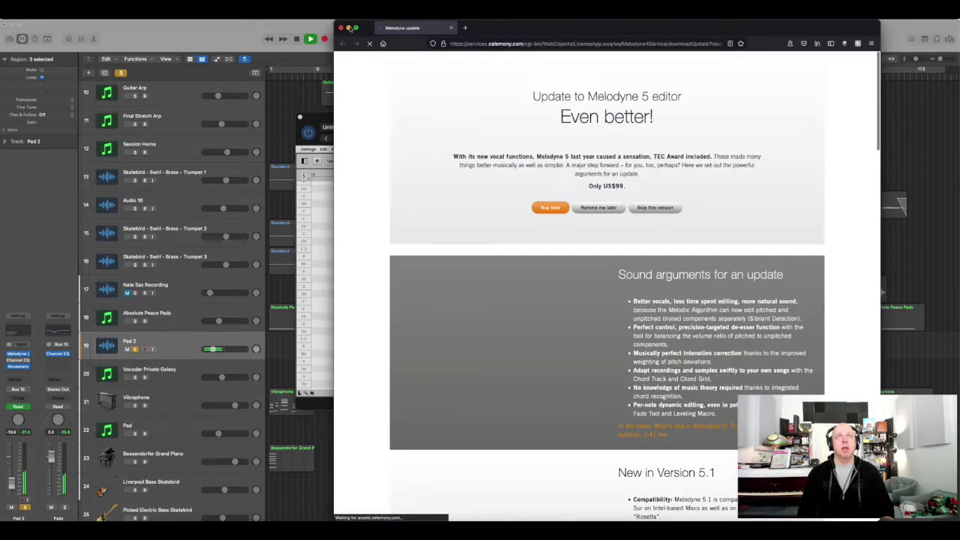
left_click(349, 28)
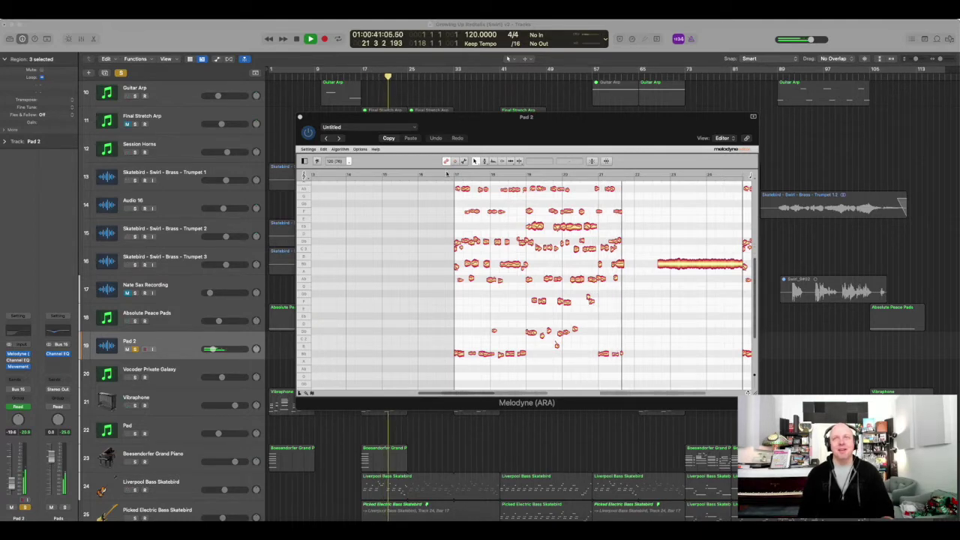
scroll(549, 236, "right", 5)
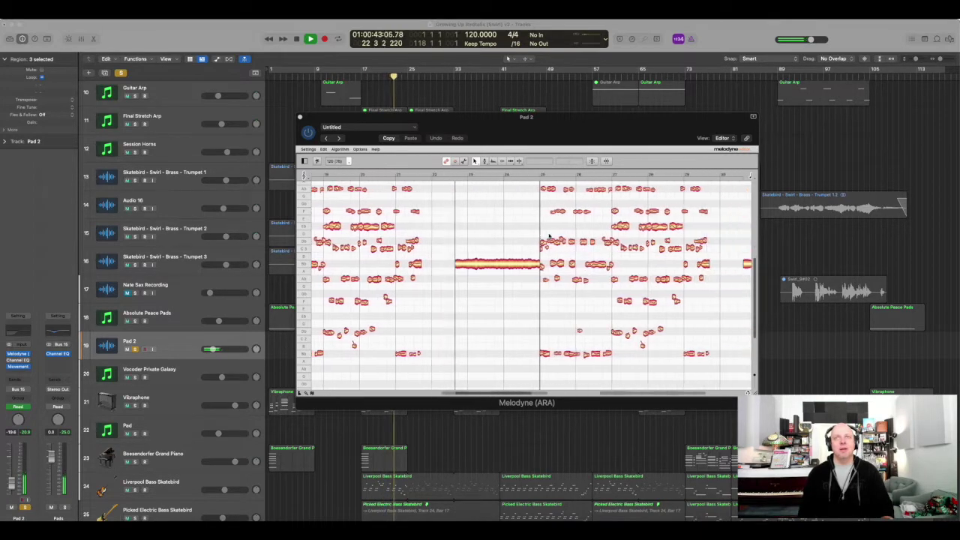
scroll(544, 236, "right", 3)
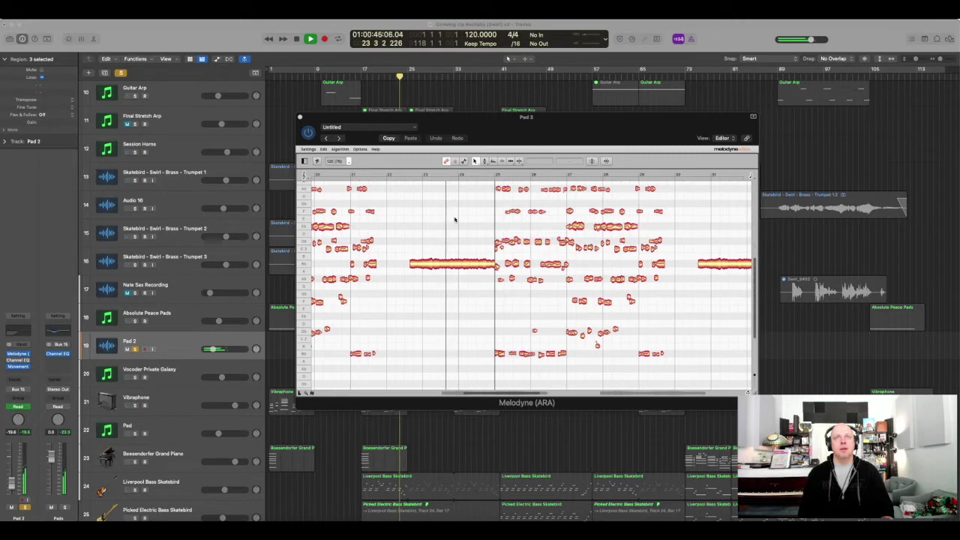
left_click(300, 117)
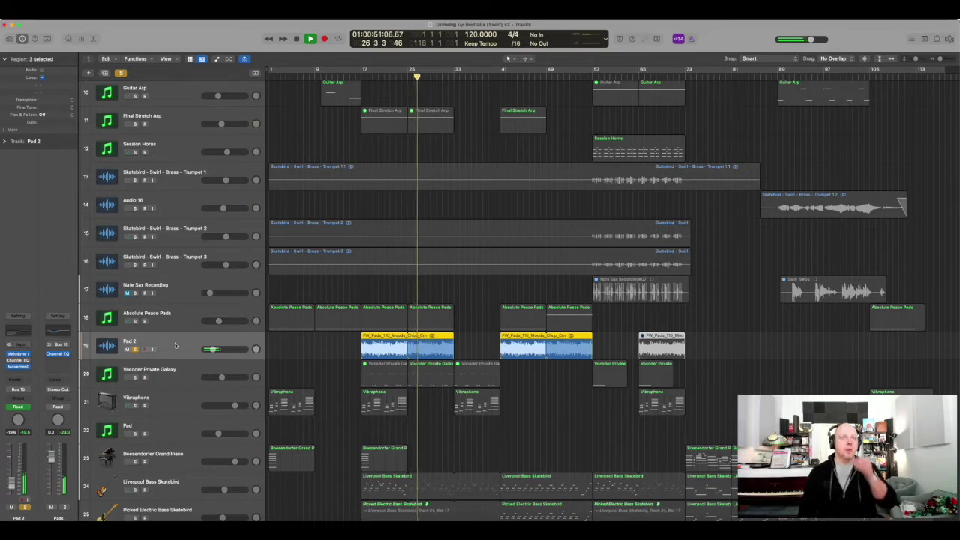
left_click(135, 350)
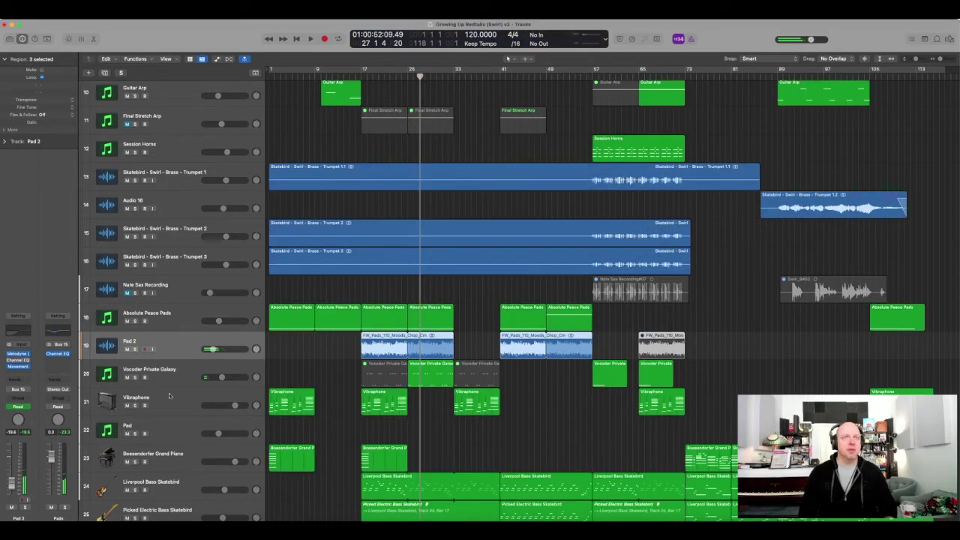
Open the Vibraphone regions in an enlarged score view, read the notation up to bar 73 and close it.
left_click(139, 406)
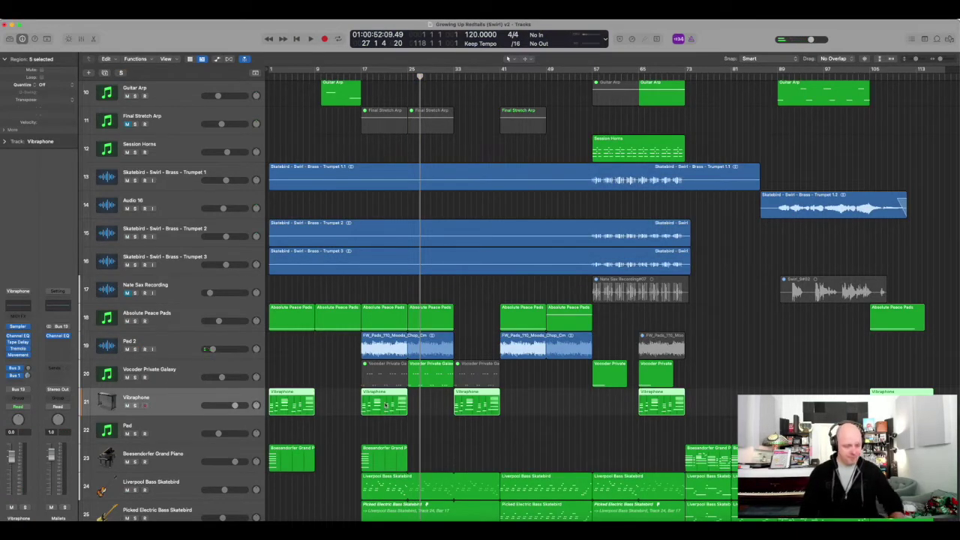
key("super+3")
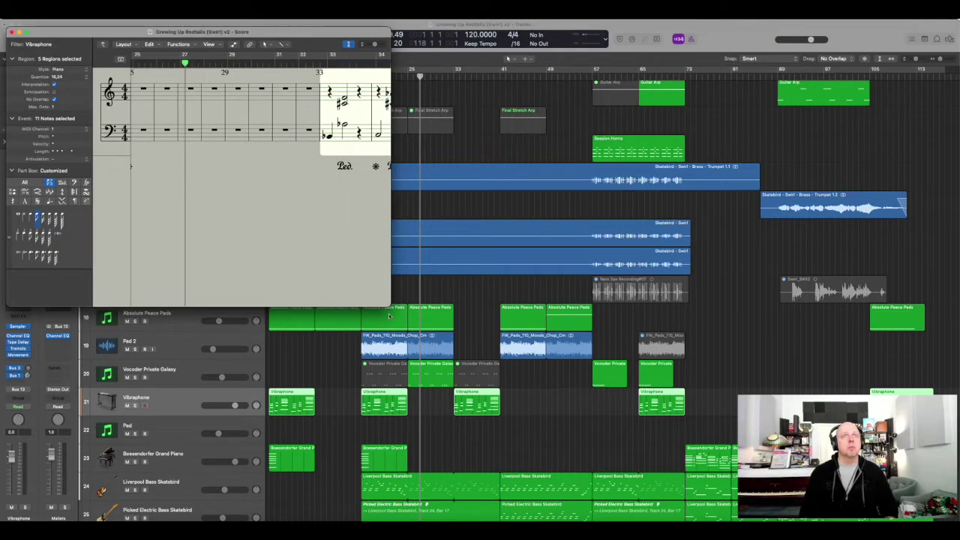
left_click_drag(389, 306, 559, 345)
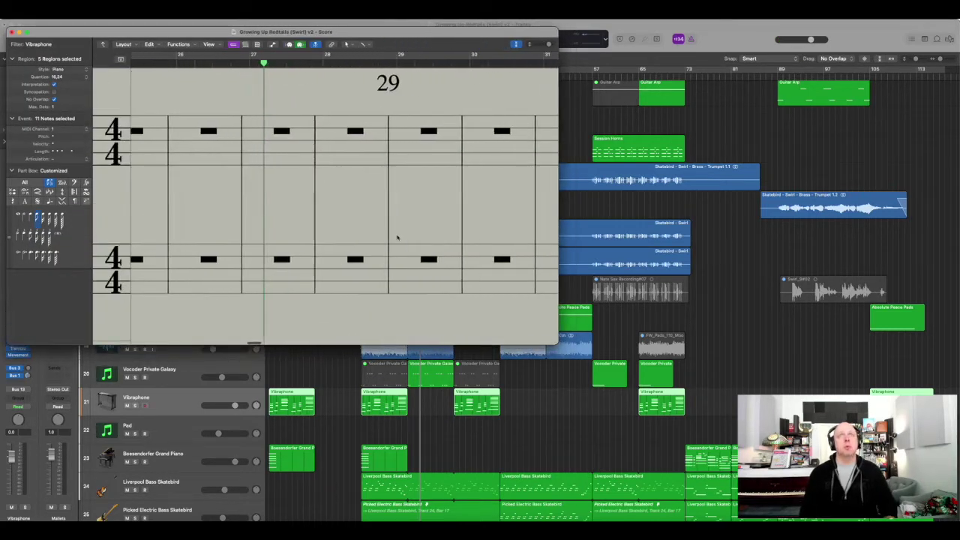
scroll(546, 47, "right", 15)
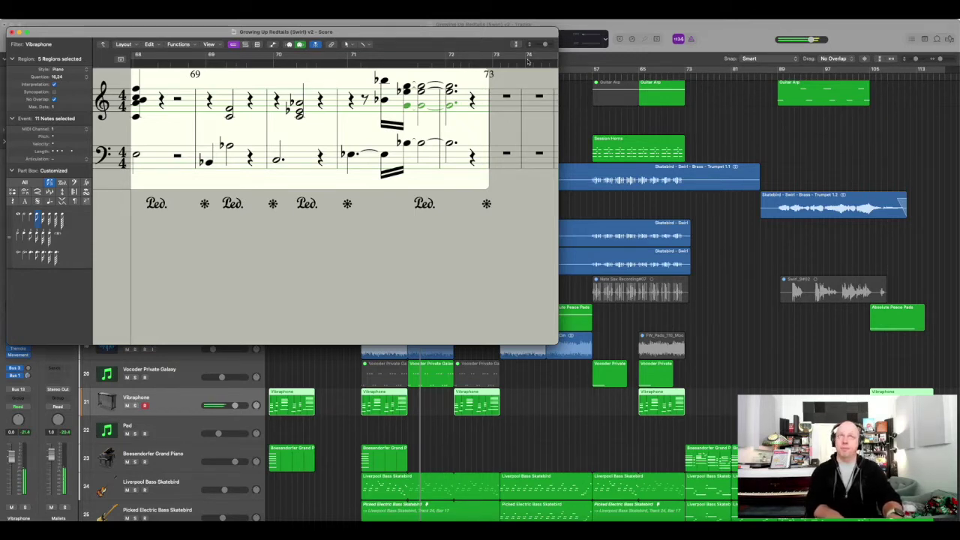
left_click(10, 32)
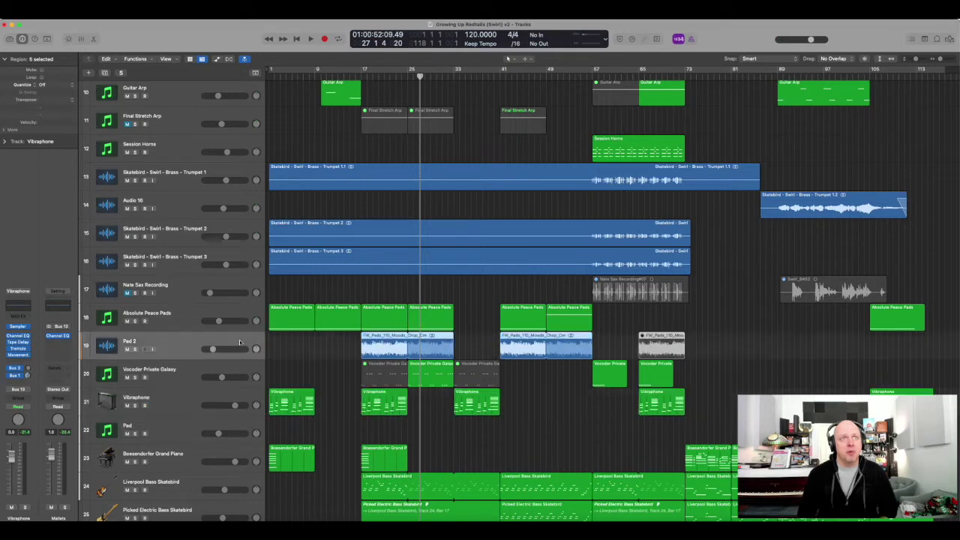
Reopen Melodyne on the Pad 2 track, review its detected notes and close the editor.
left_click(245, 342)
left_click_drag(50, 354, 53, 354)
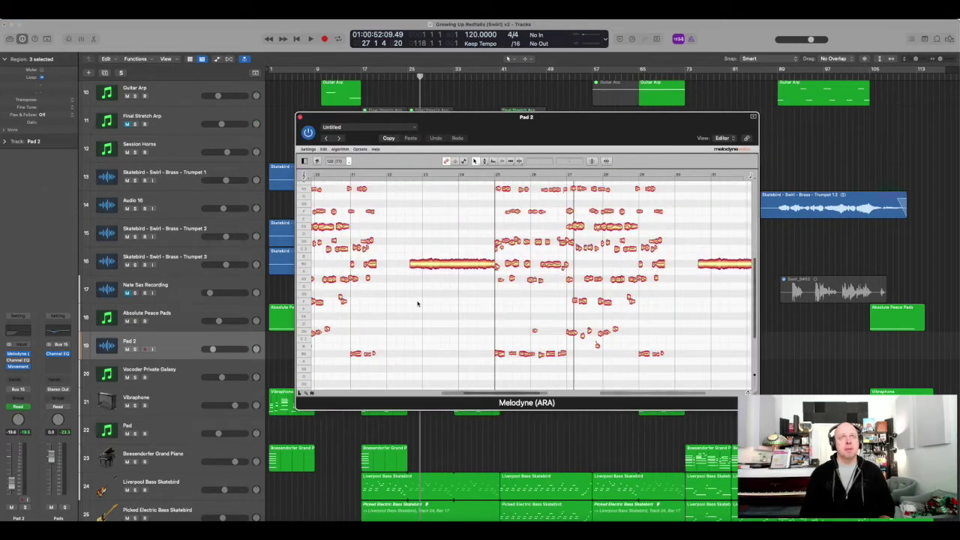
scroll(417, 303, "left", 2)
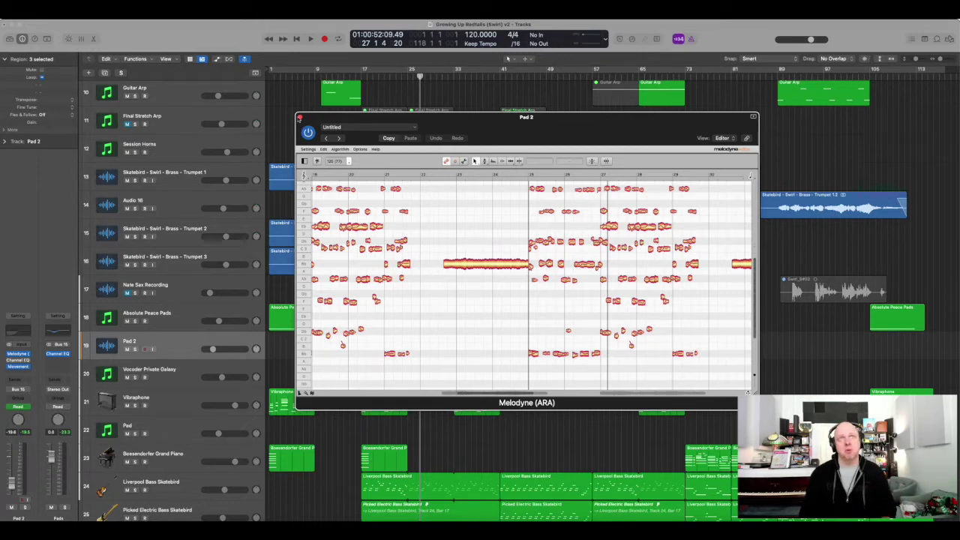
left_click(300, 118)
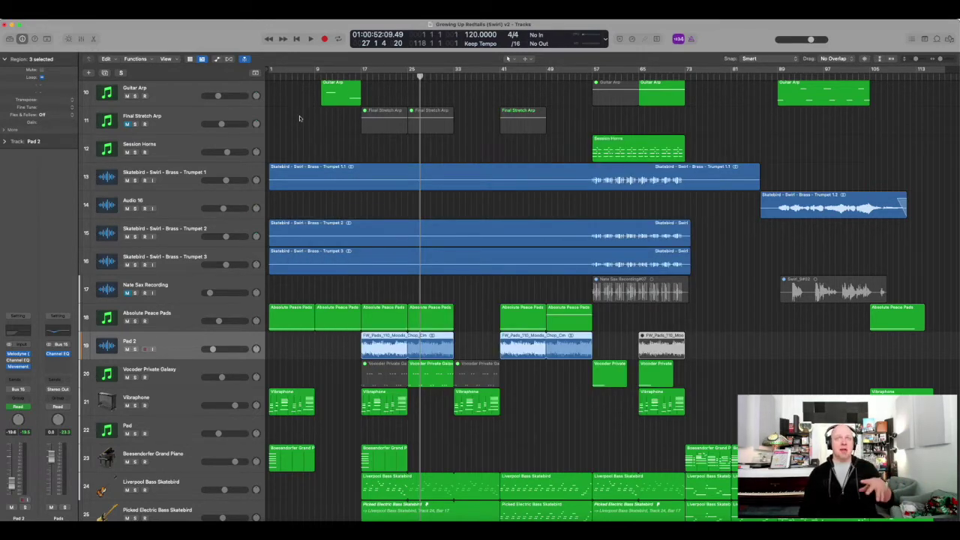
Solo Pad 2 and play it from bar 17.
key("space")
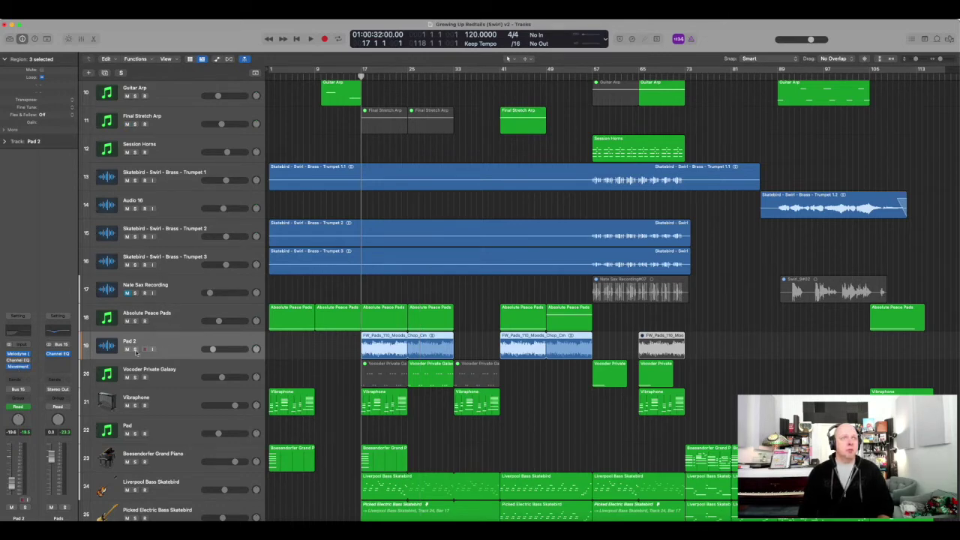
left_click(135, 349)
key("space")
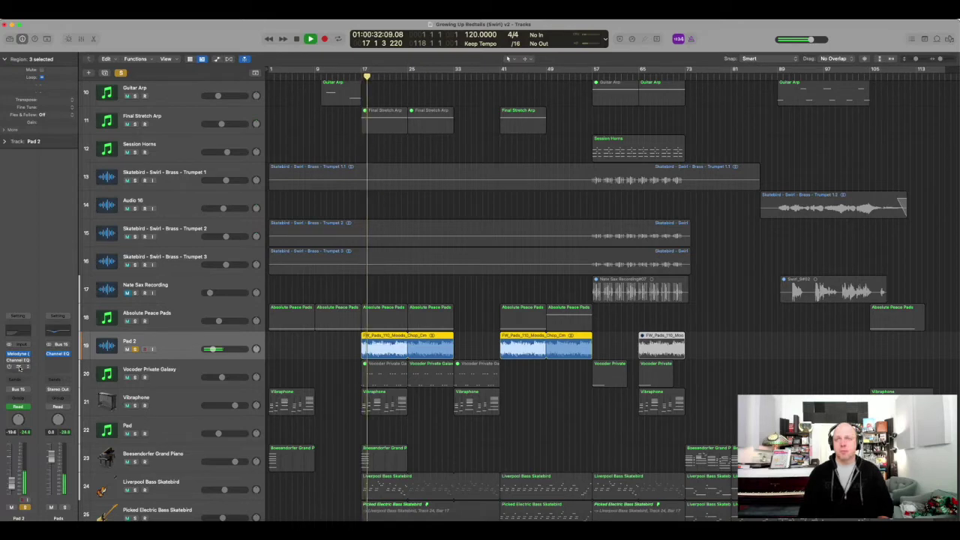
Switch on Pad 2's Movement effect to hear it during playback, then close the effect window and clear the solo.
left_click(19, 366)
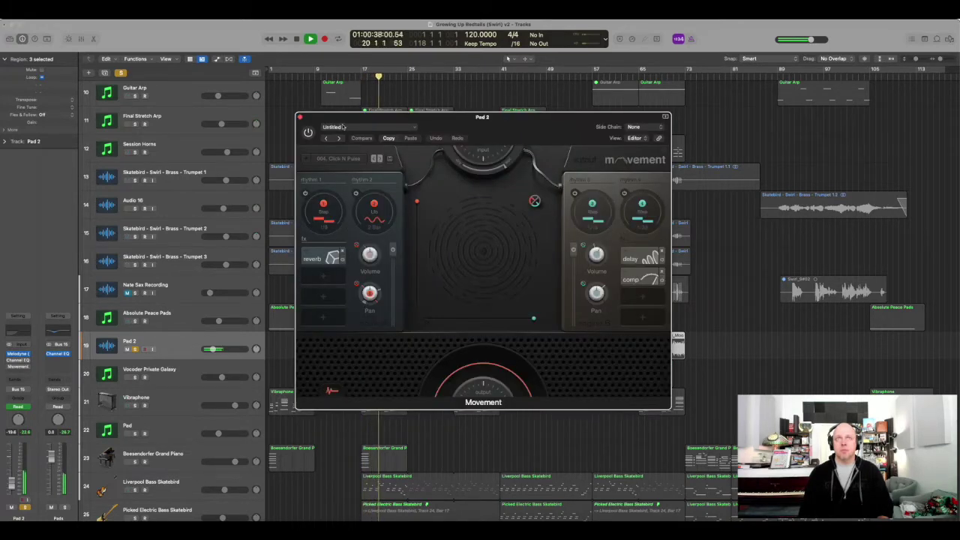
left_click_drag(321, 120, 475, 152)
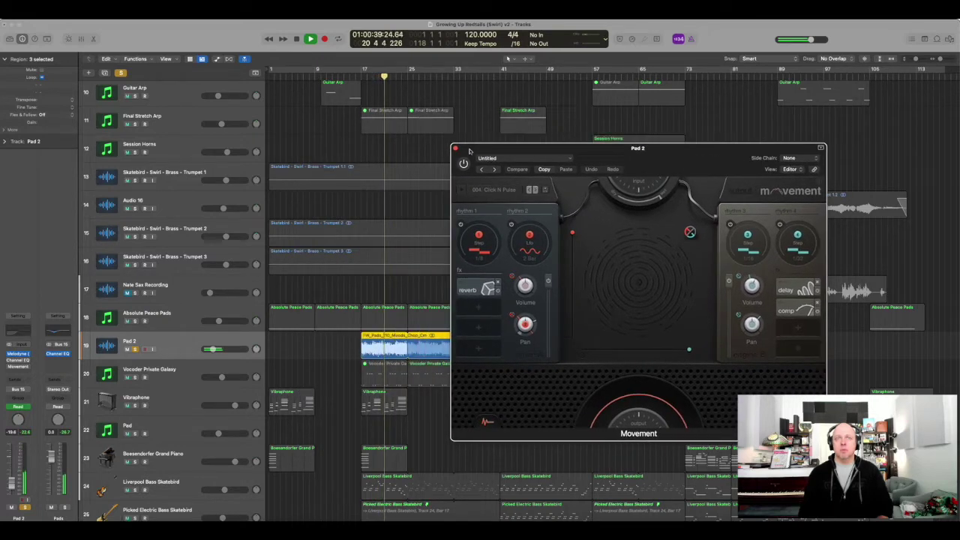
left_click(463, 163)
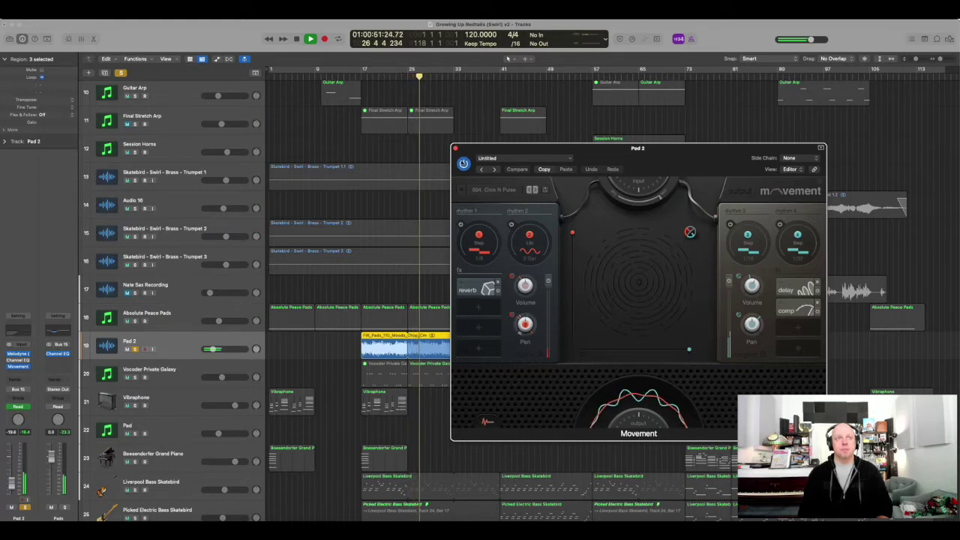
left_click(455, 148)
left_click(136, 348)
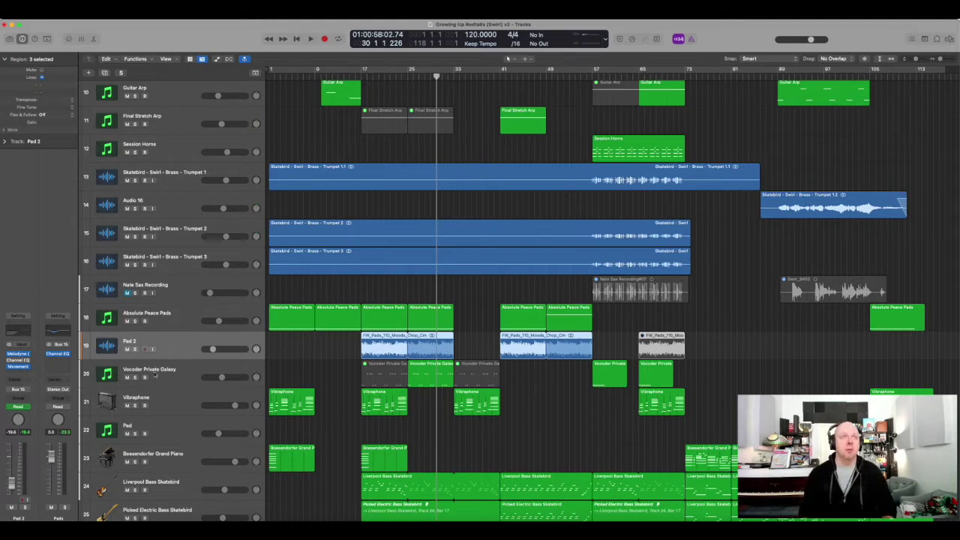
Solo the Vocoder Private Galaxy track and play it from bar 25.
left_click(155, 374)
left_click(409, 75)
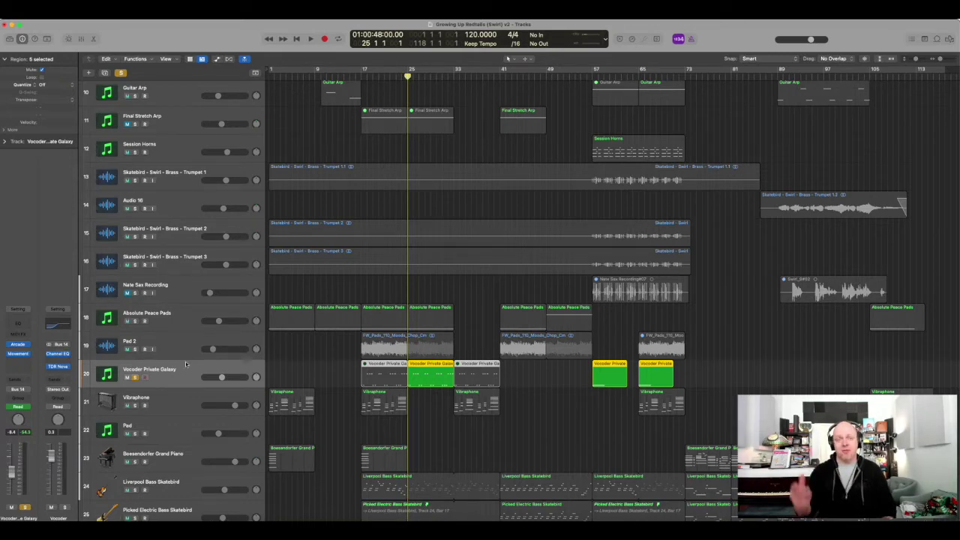
key("space")
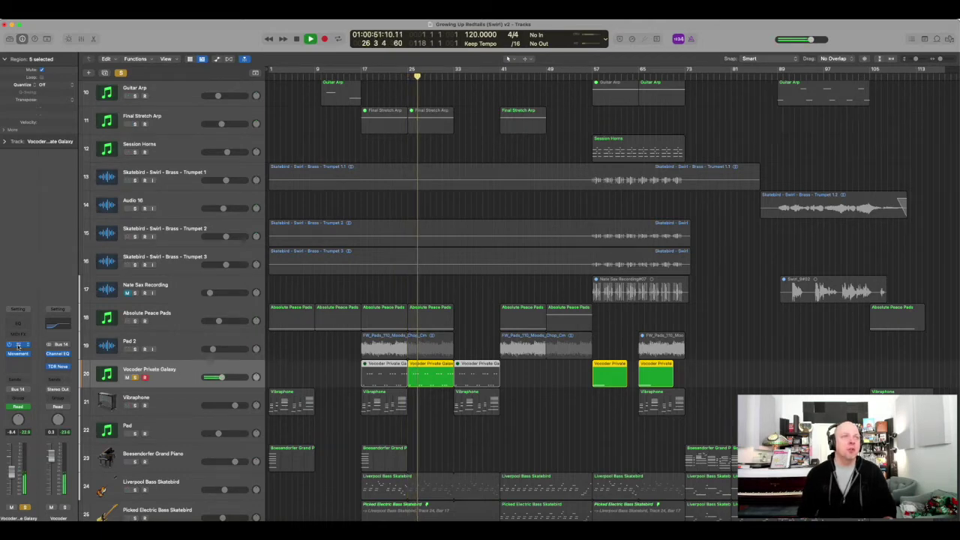
View the Arcade instrument on Vocoder Private Galaxy, then stop playback with its window closed and the solo cleared.
left_click(19, 346)
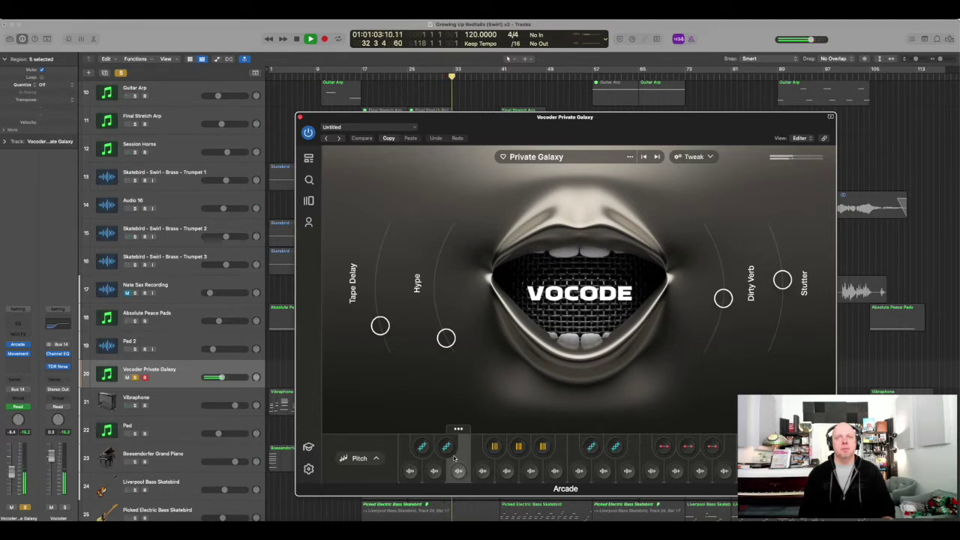
key("space")
left_click(299, 116)
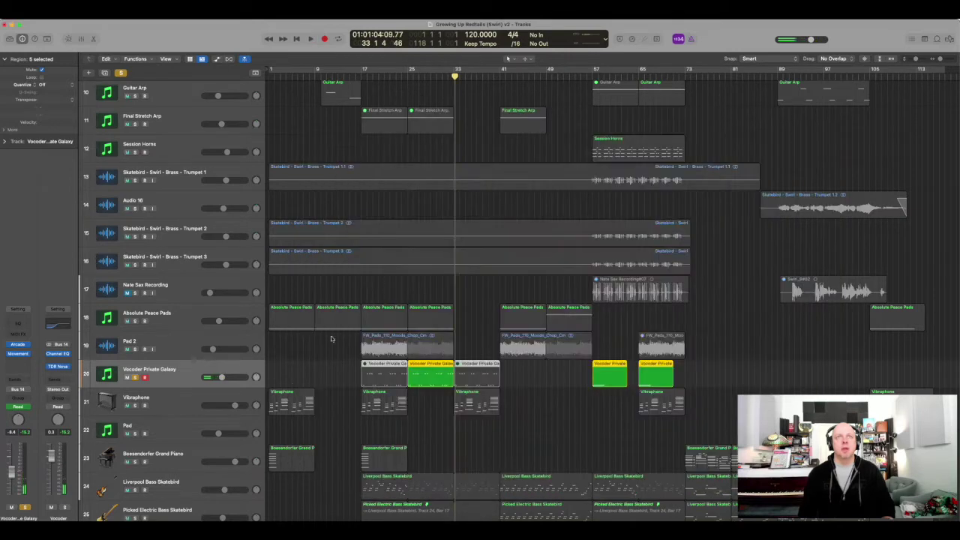
left_click(136, 377)
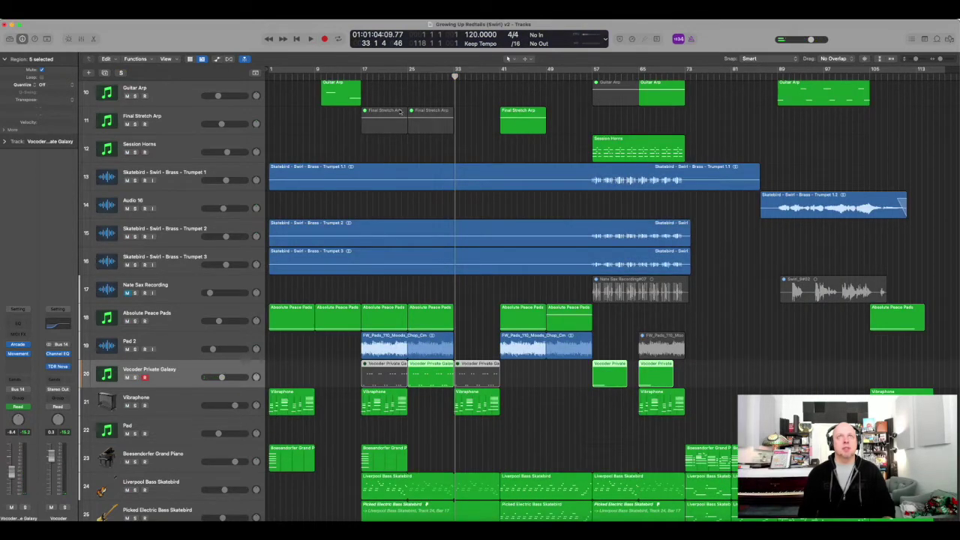
Play the full mix from bar 25 while reviewing the bass, percussion and riser tracks.
left_click(407, 70)
left_click(408, 69)
key("space")
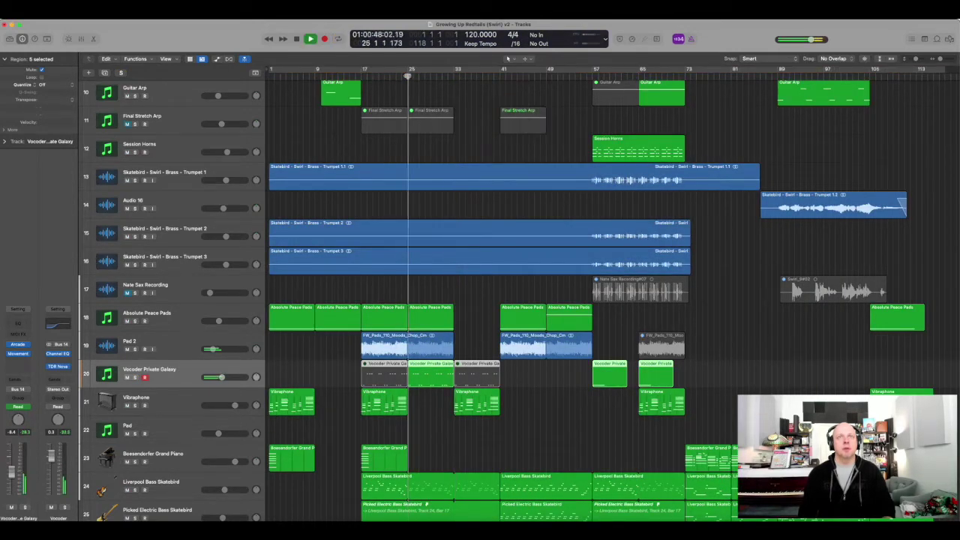
scroll(465, 179, "down", 5)
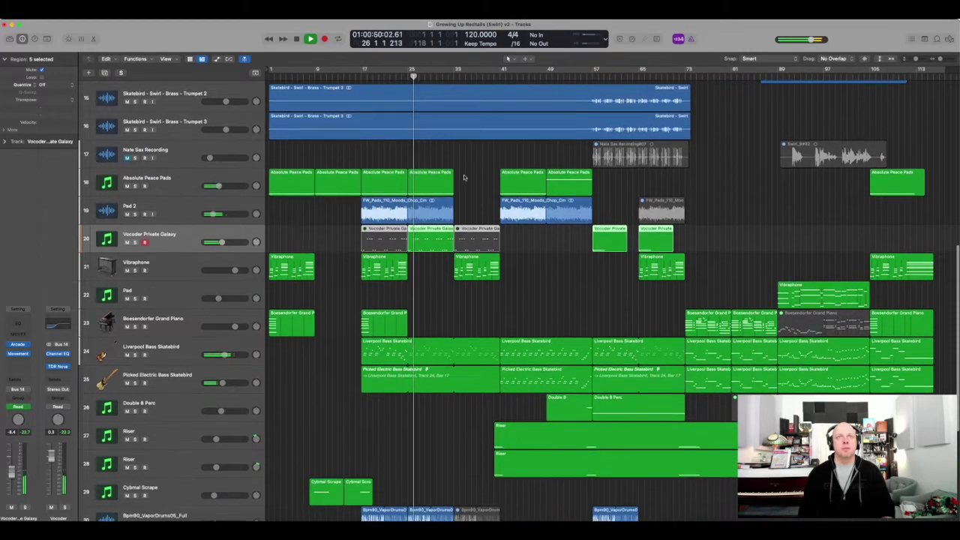
scroll(418, 288, "down", 2)
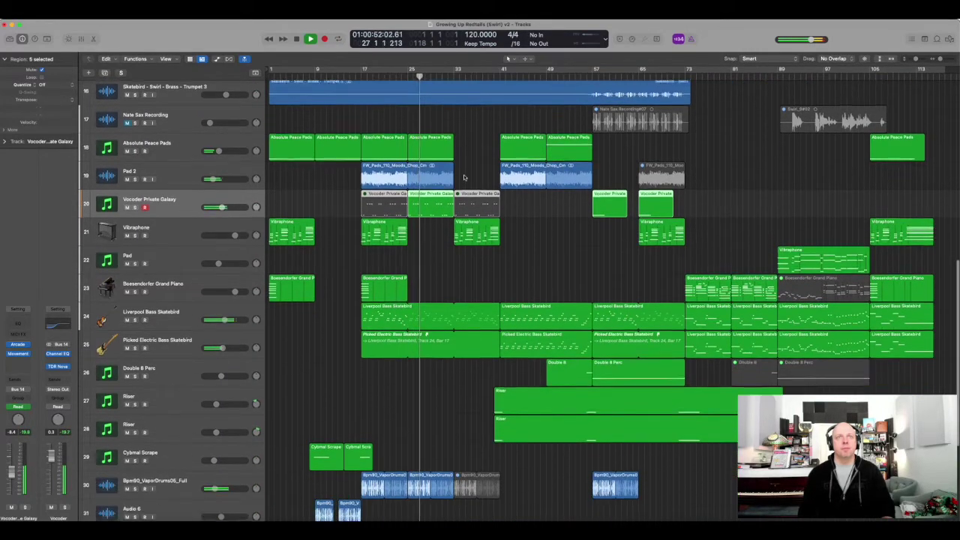
Inspect the Liverpool Bass Skatebird region starting at bar 17 in the Piano Roll, then close it and stop playback.
left_click(401, 293)
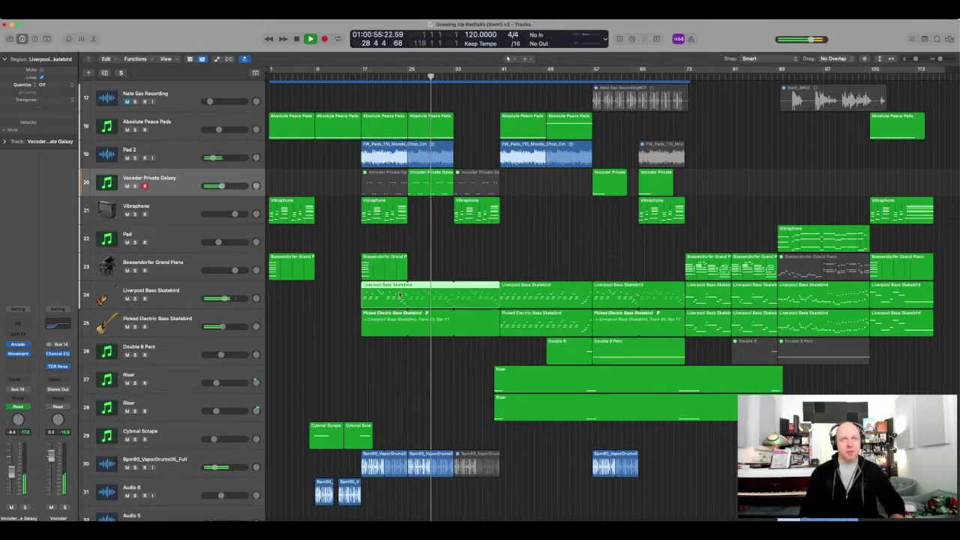
key("super+4")
left_click(11, 32)
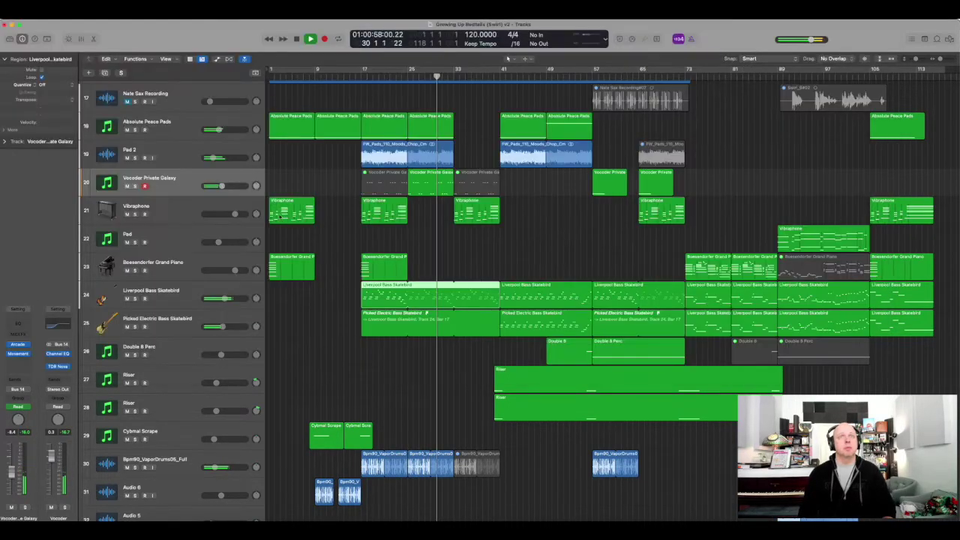
key("super+4")
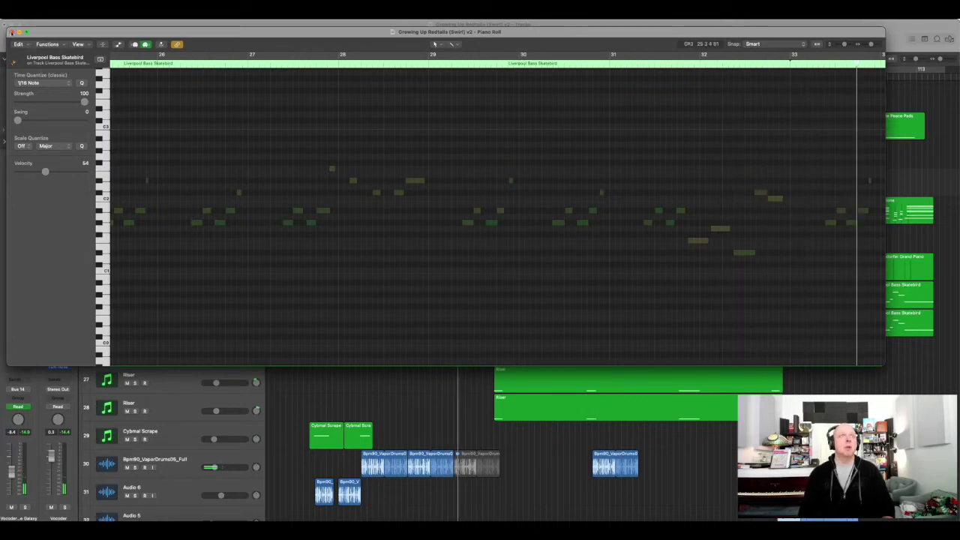
key("super+w")
key("space")
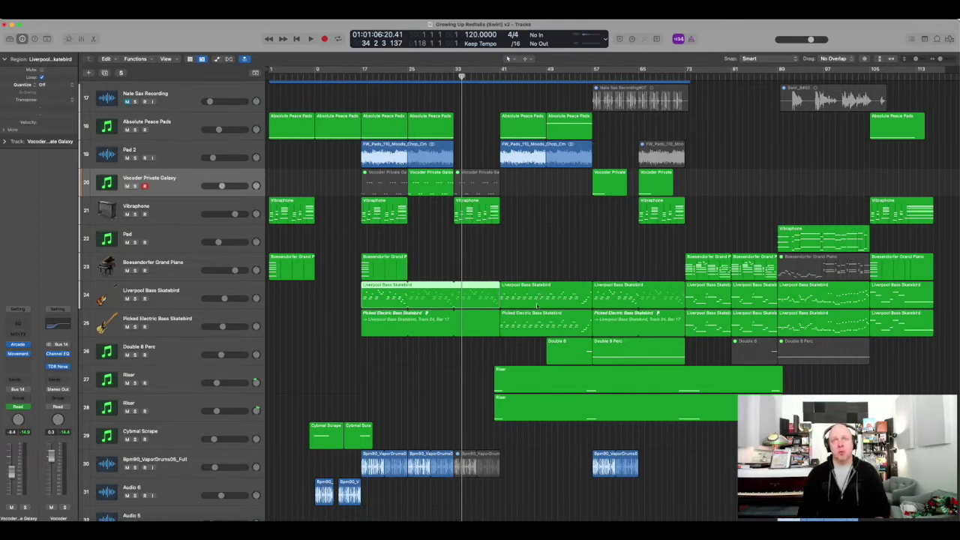
scroll(541, 319, "right", 5)
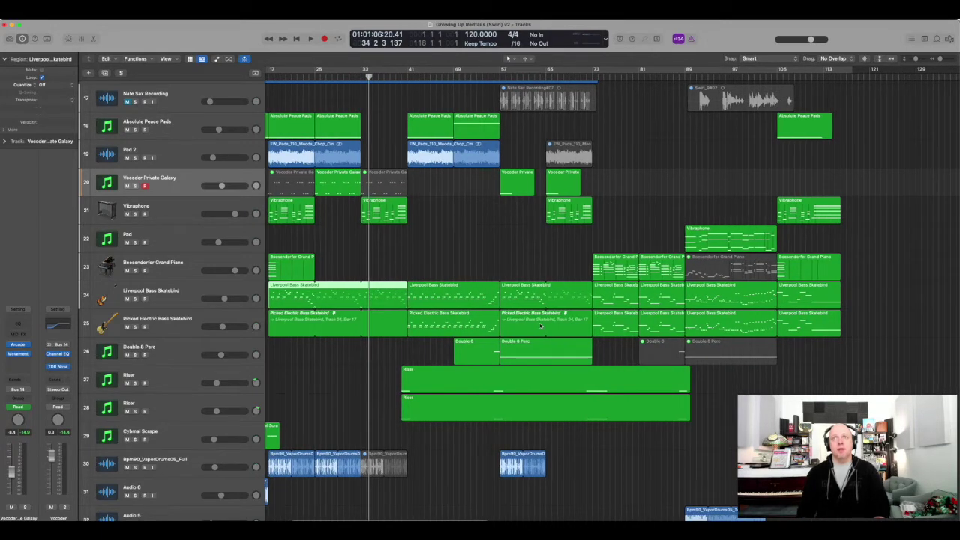
scroll(540, 324, "left", 5)
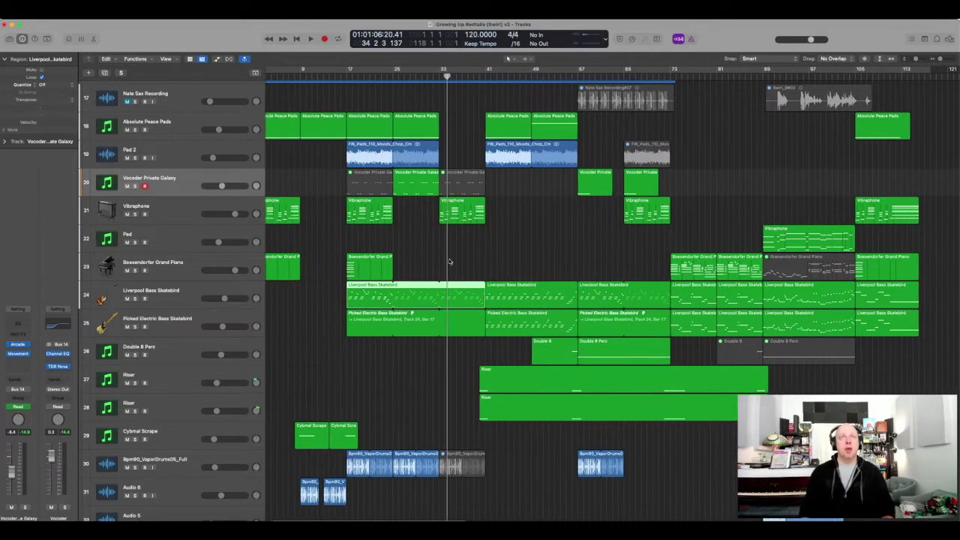
Play the full mix from bar 33 while moving up to the arp tracks, then stop playback.
scroll(464, 254, "right", 1)
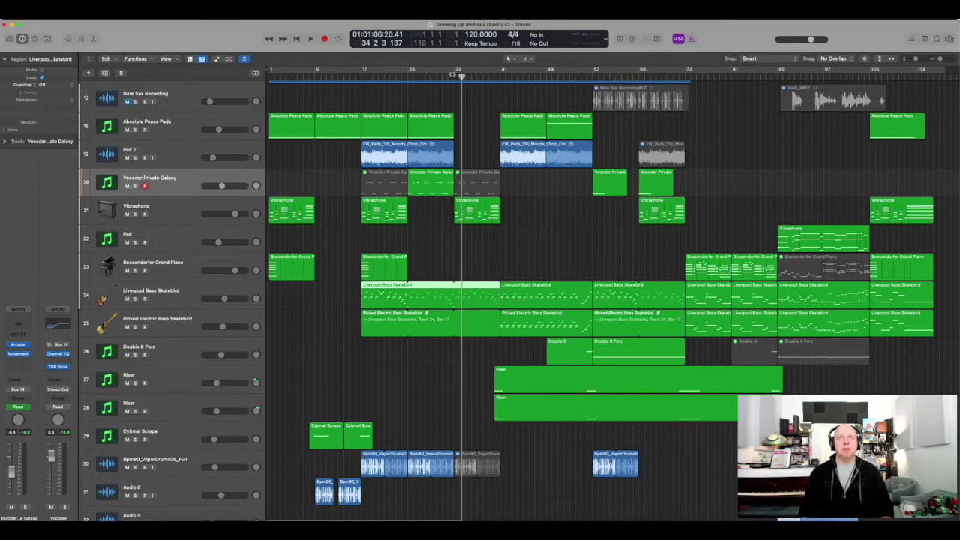
key("space")
scroll(476, 135, "up", 5)
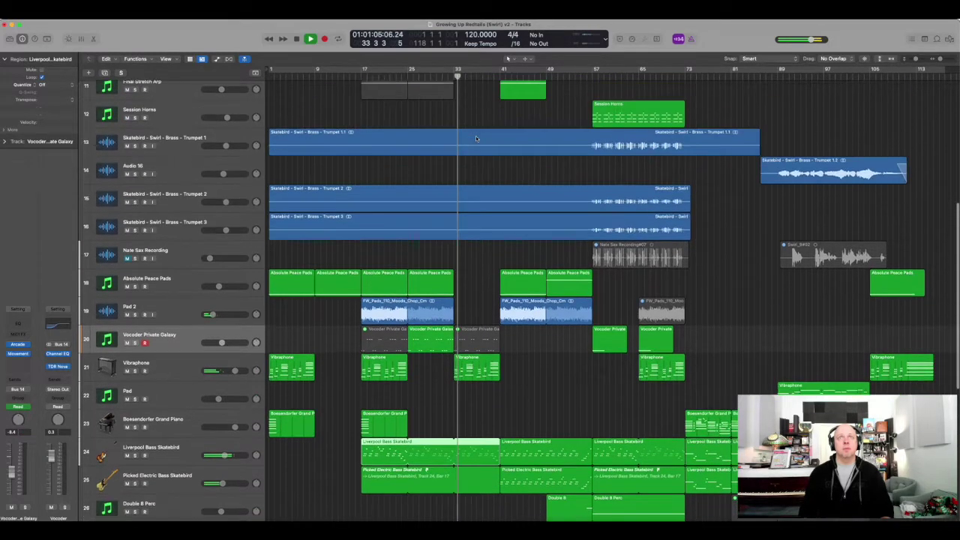
scroll(475, 136, "up", 6)
key("space")
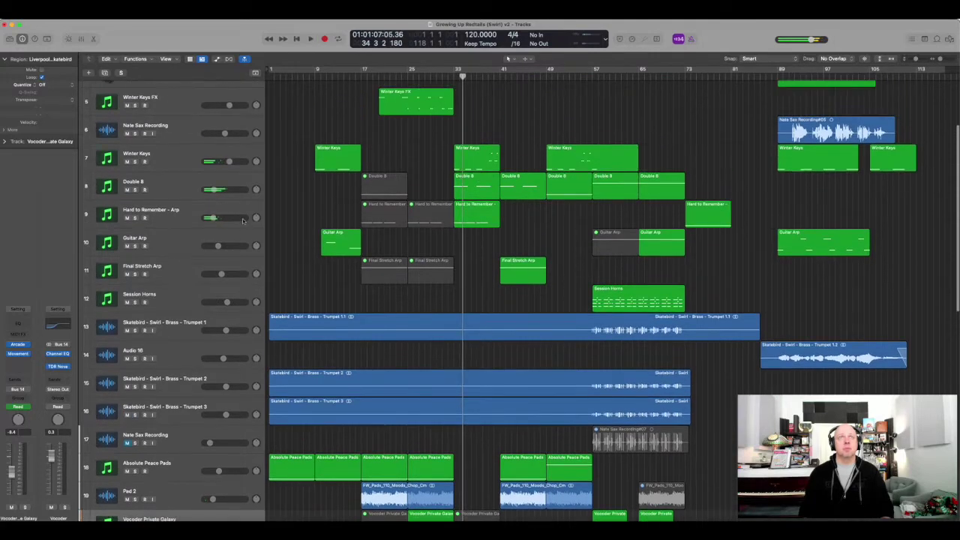
Solo the Hard to Remember - Arp track, view its Arcade instrument while playing from bar 33, and close the instrument window.
left_click(169, 214)
left_click(135, 218)
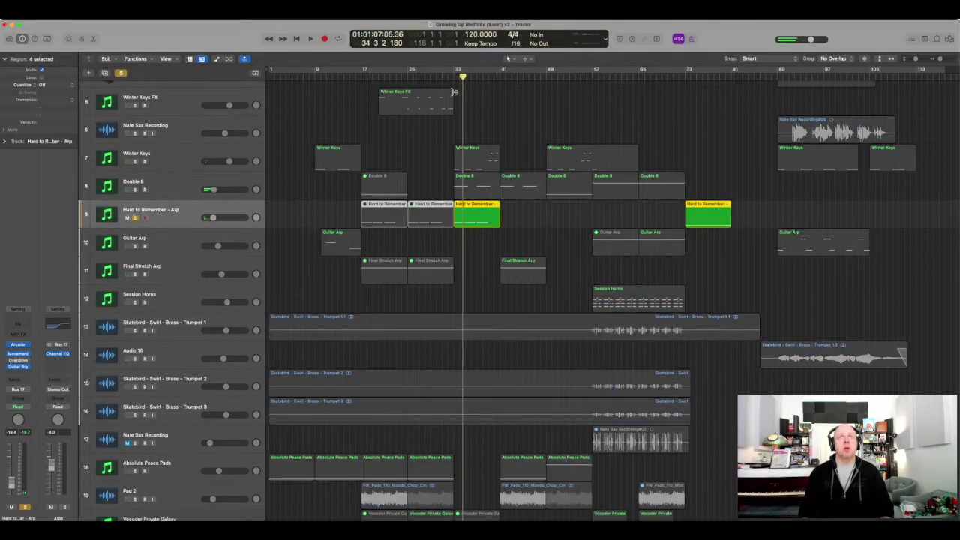
key("Return")
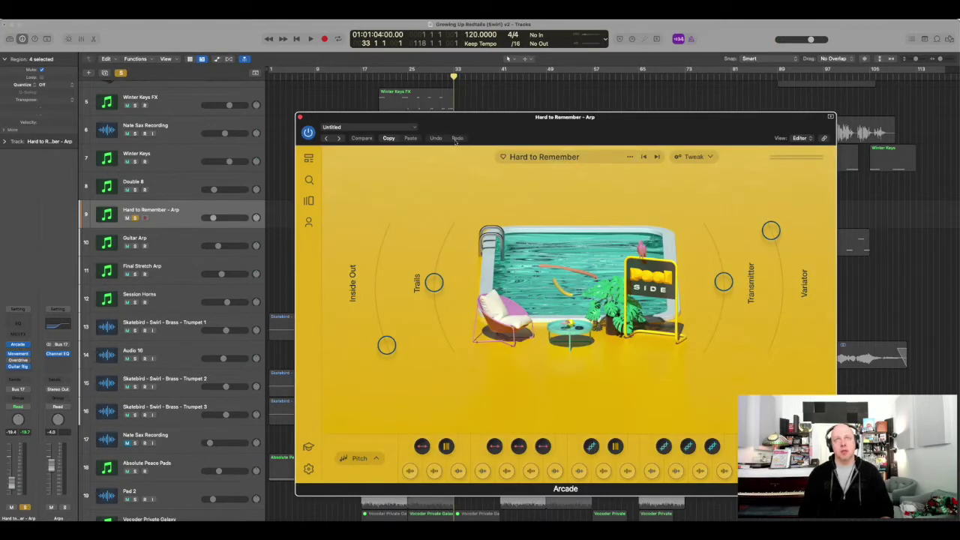
key("space")
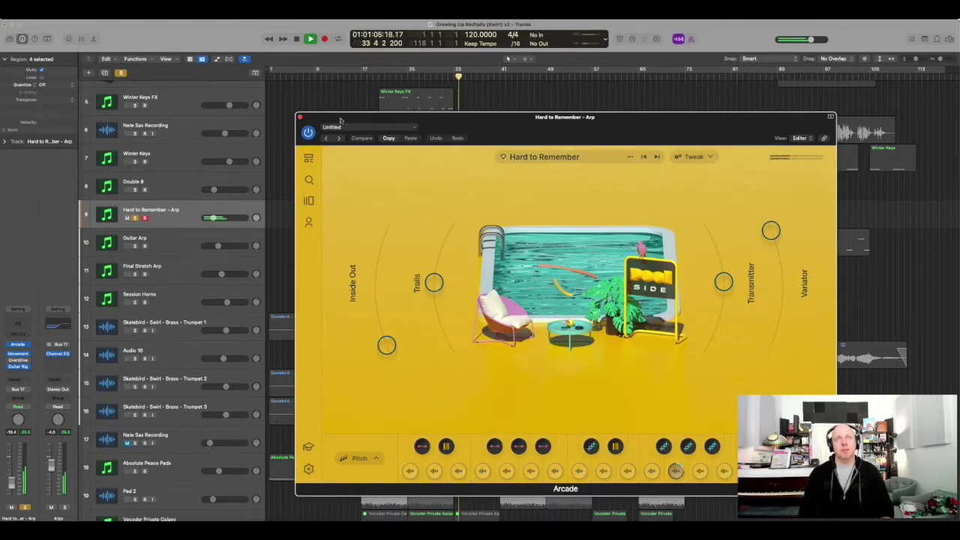
left_click(299, 117)
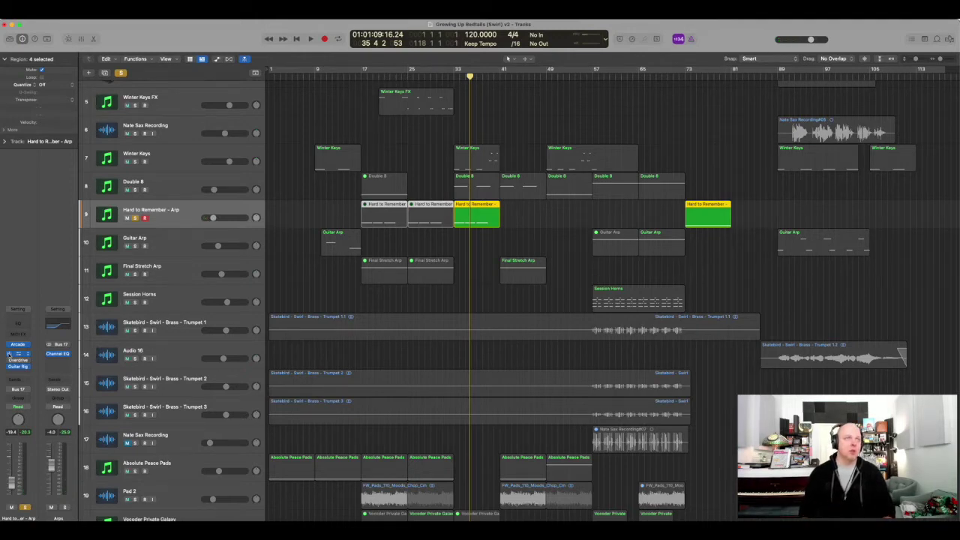
Audition the soloed arp from bar 33 with all its effects bypassed, and again with only Movement enabled.
key("shift+space")
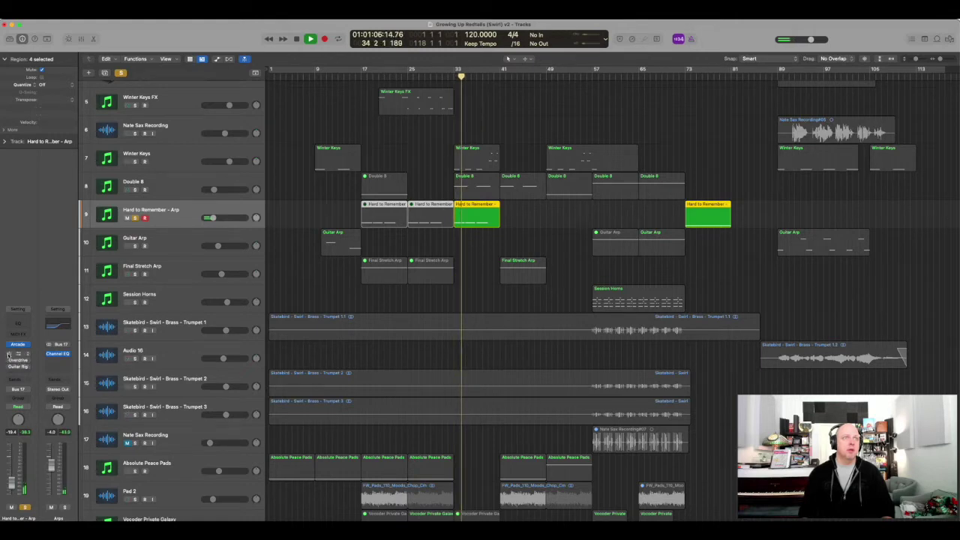
key("space")
key("shift+space")
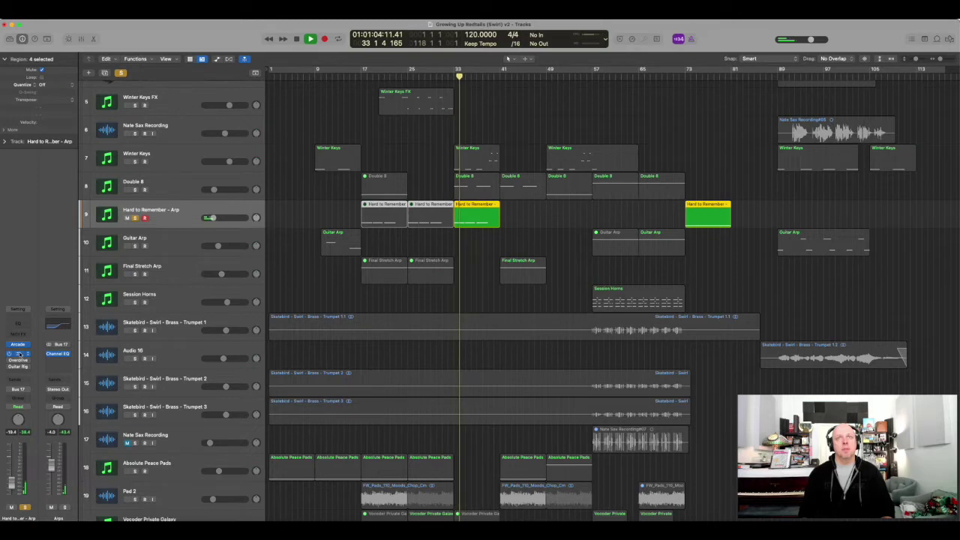
View the arp's Movement settings and Guitar Rig 5 FX rack with Overdrive and Guitar Rig re-enabled, then close the plug-in windows.
left_click(19, 353)
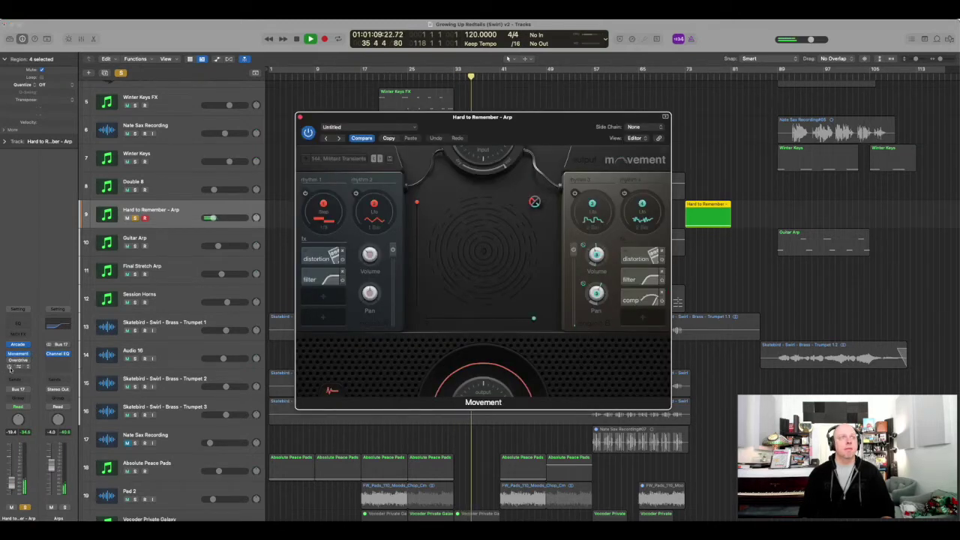
left_click(16, 367)
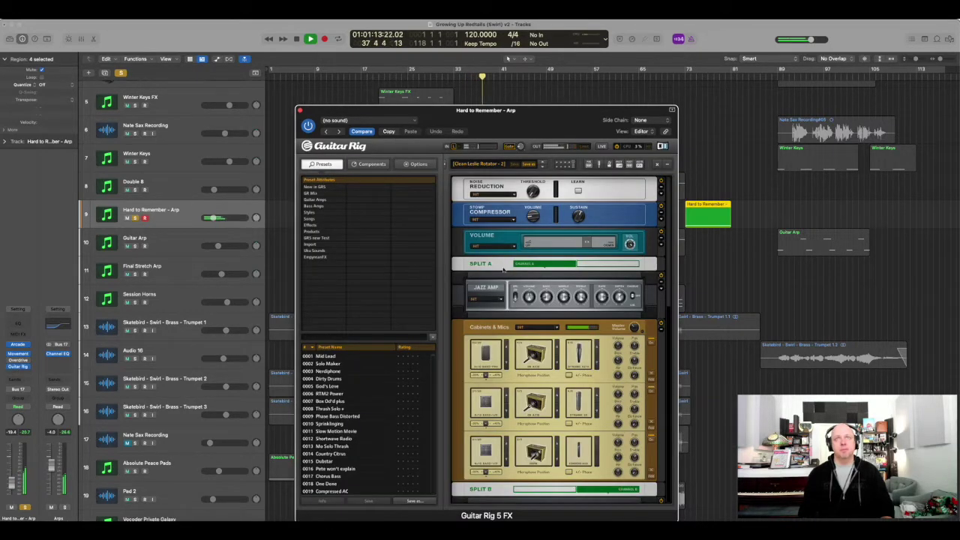
scroll(503, 270, "down", 8)
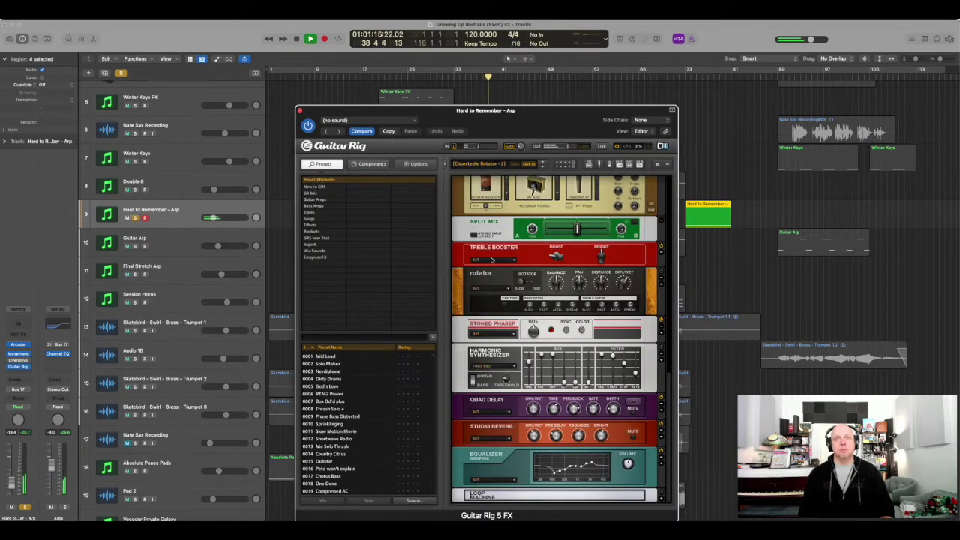
scroll(491, 260, "up", 8)
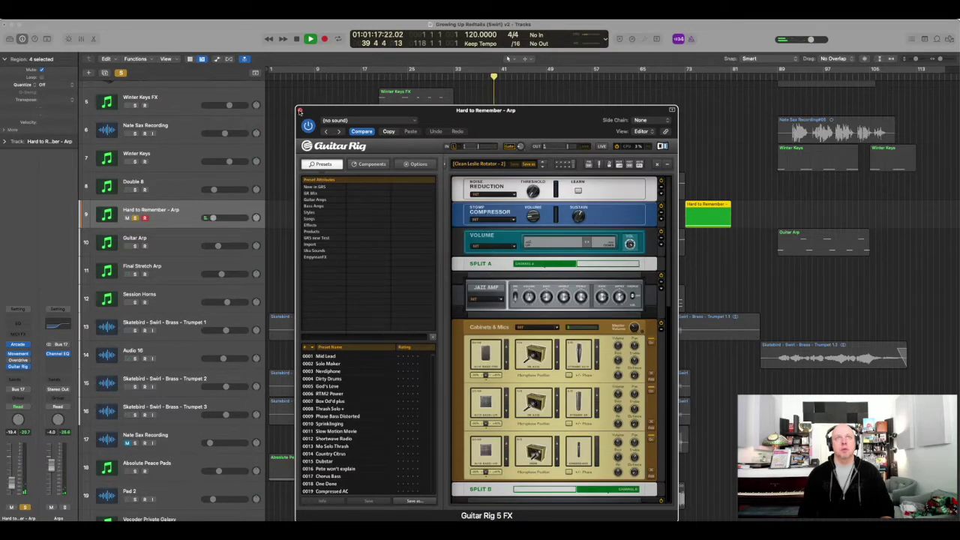
left_click(299, 111)
left_click(300, 111)
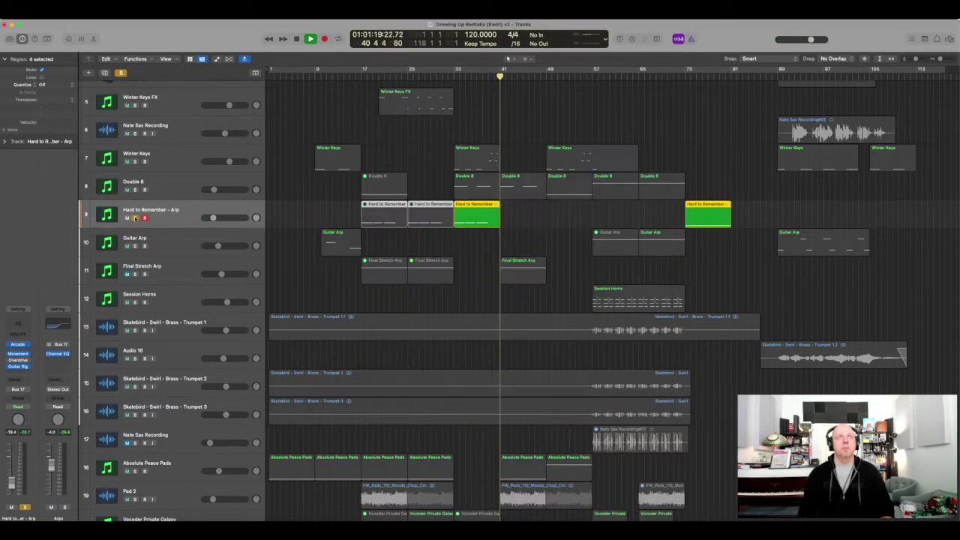
Move the solo from the arp to the Double 8 track, audition it from bar 33, and clear the solo.
key("space")
left_click(135, 218)
left_click(169, 187)
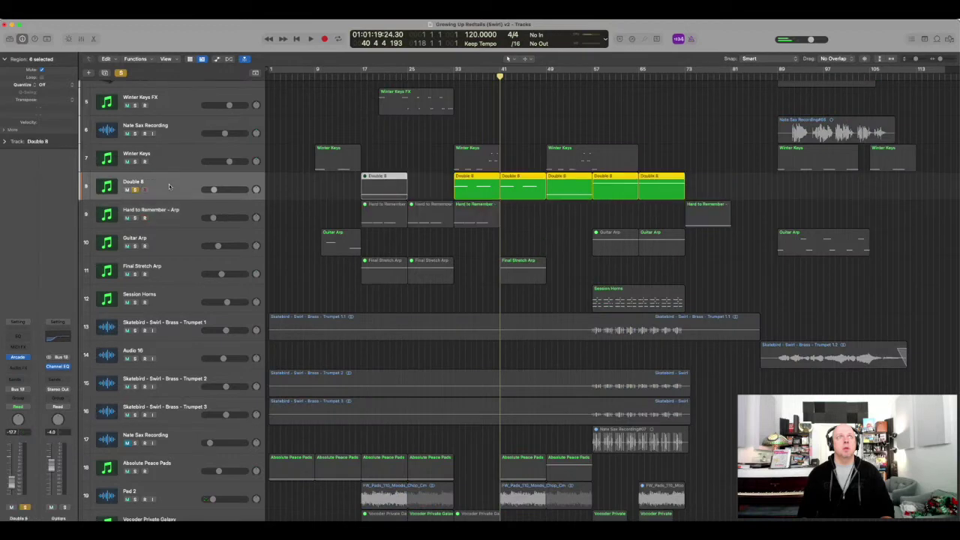
key("shift+space")
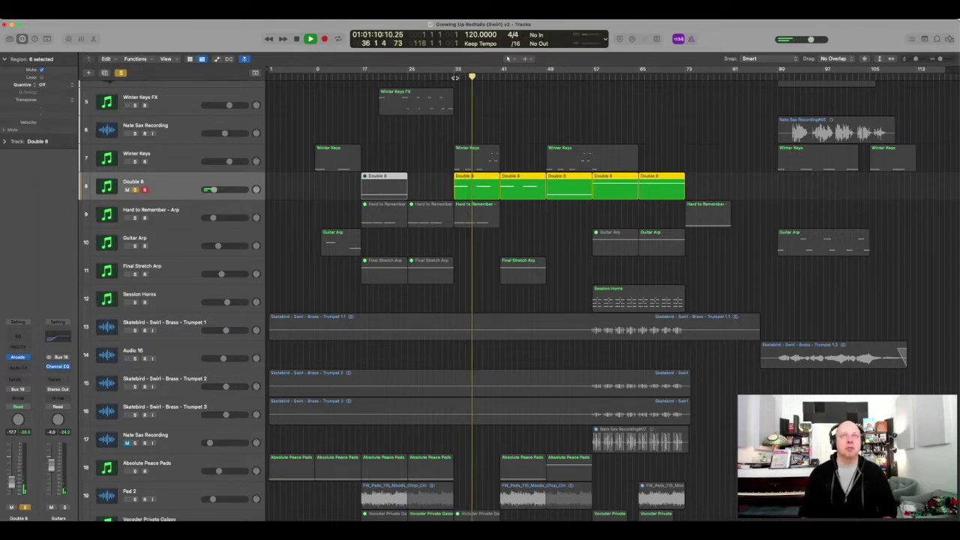
left_click(135, 190)
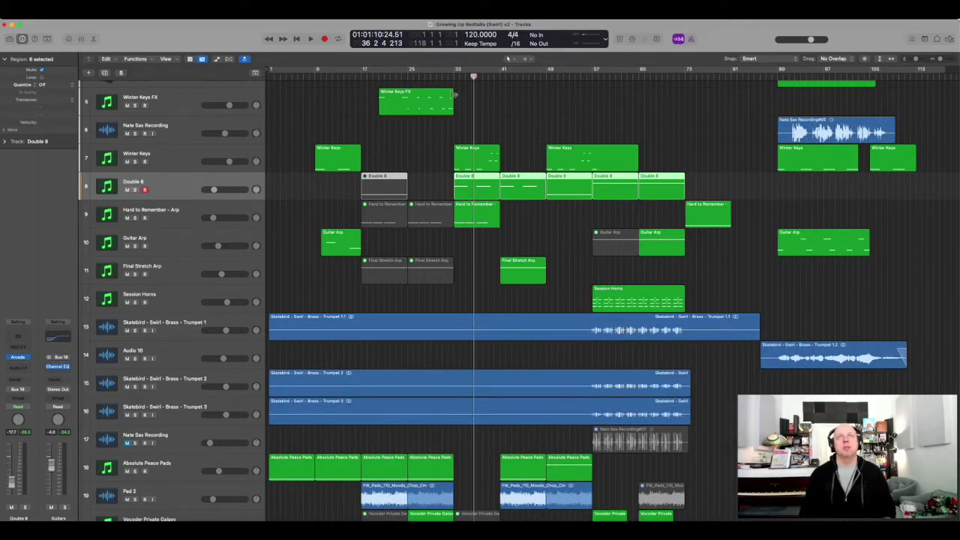
Review the track list down to dope chimes2, turn on cycle mode, and play the full mix from bar 1.
scroll(514, 186, "up", 5)
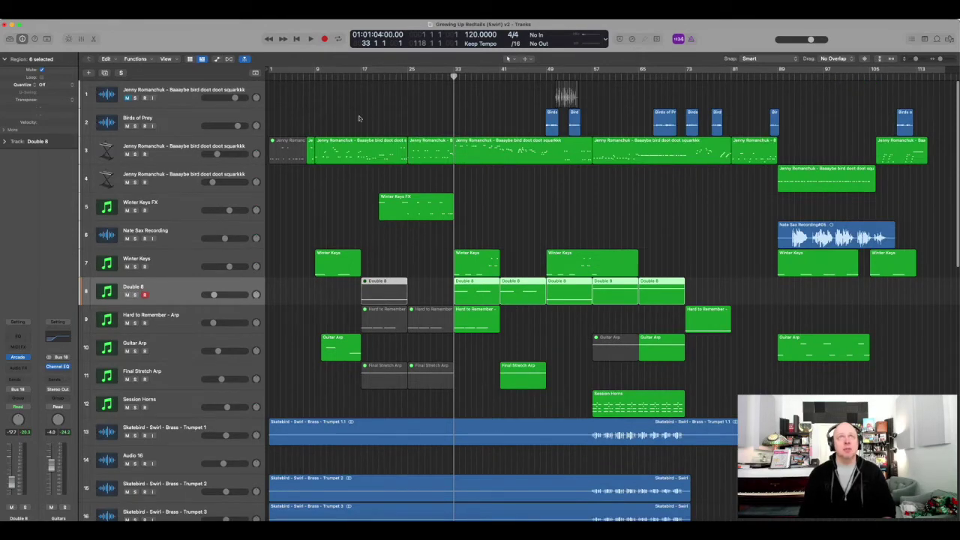
scroll(358, 118, "down", 15)
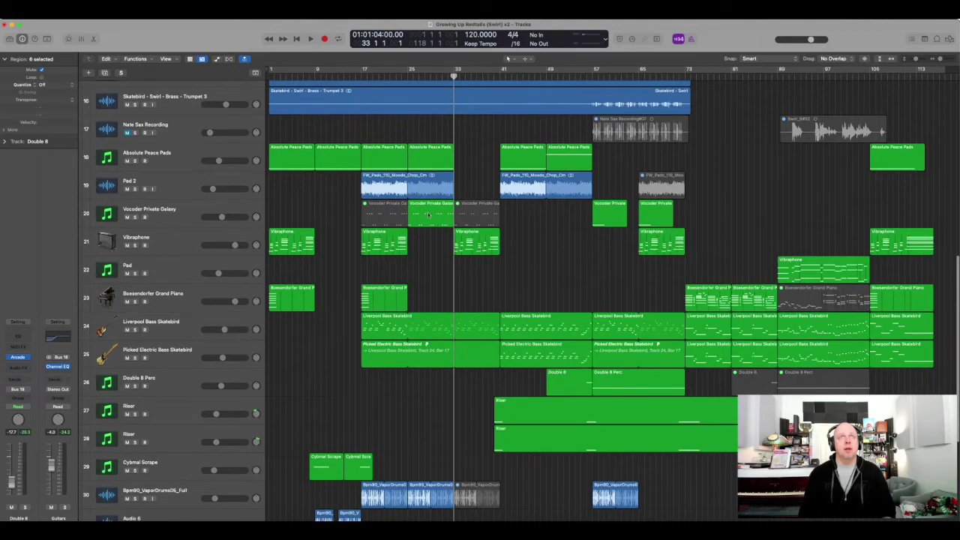
scroll(426, 225, "down", 5)
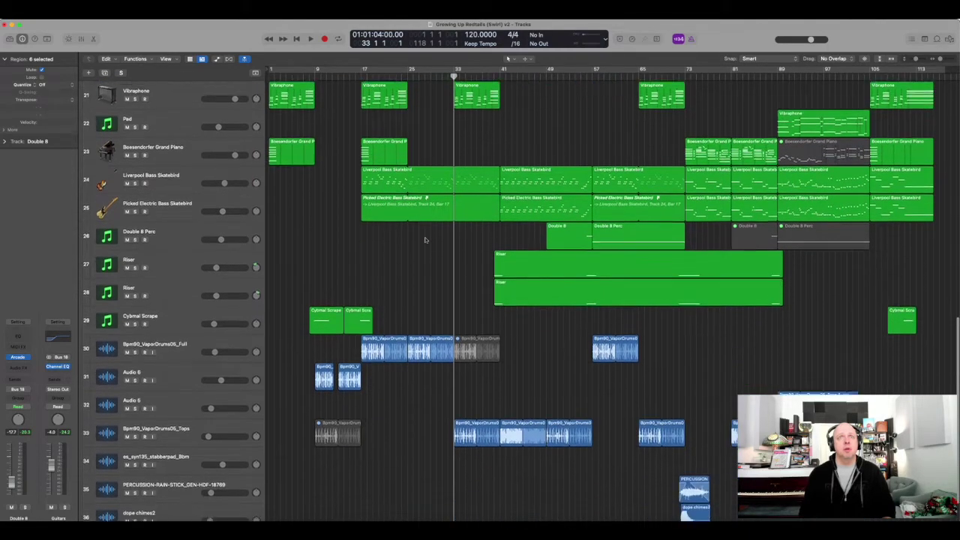
scroll(424, 240, "down", 1)
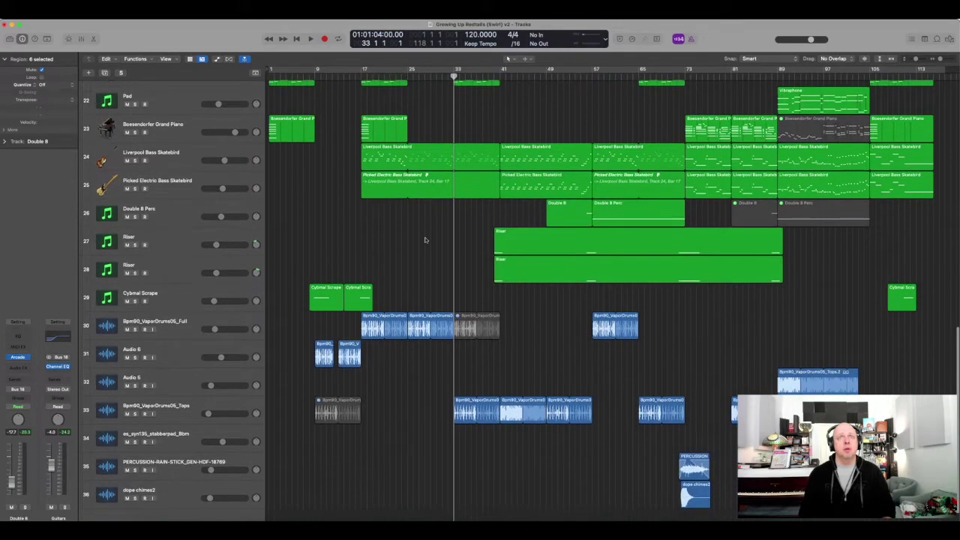
left_click(329, 70)
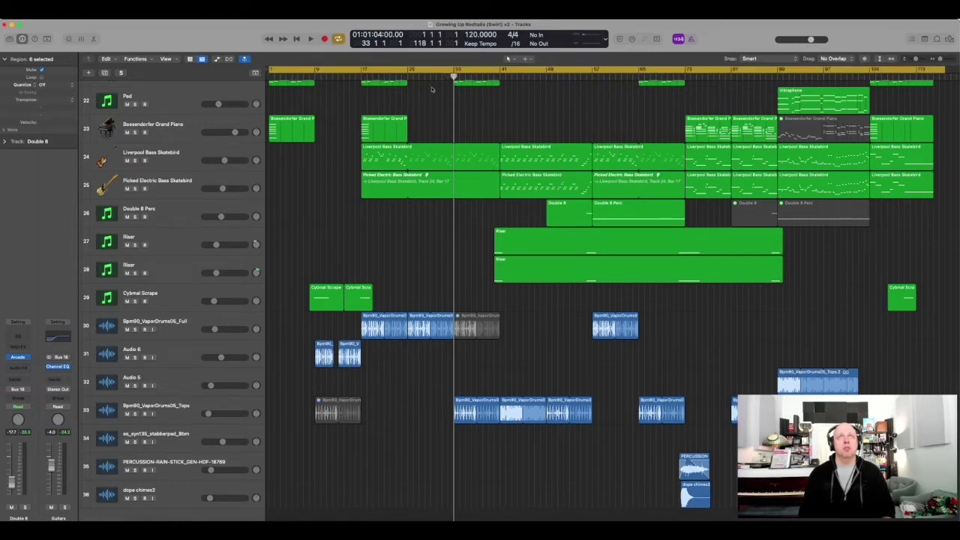
key("space")
Deselect the Double 8 regions and shrink the track heights until all 36 tracks fit on screen during playback.
scroll(442, 97, "up", 10)
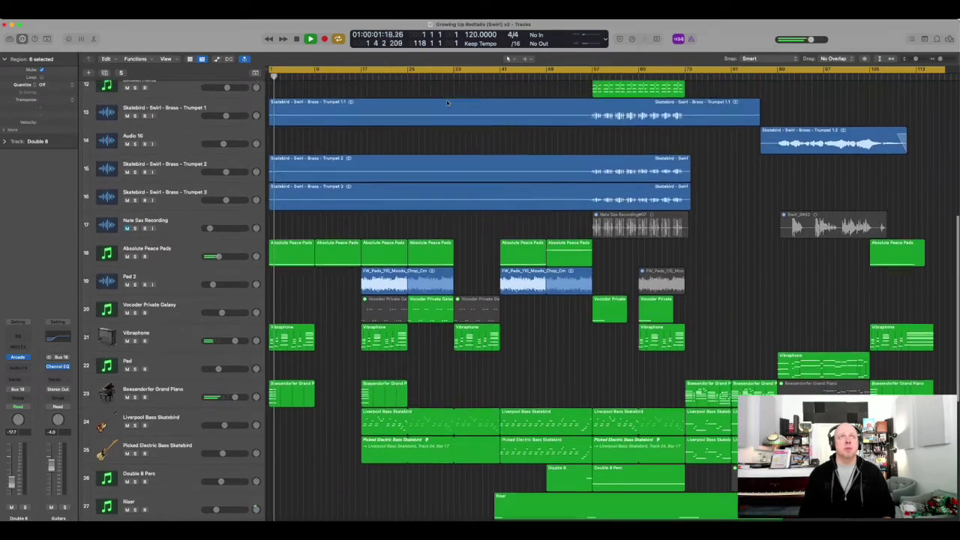
scroll(480, 112, "up", 10)
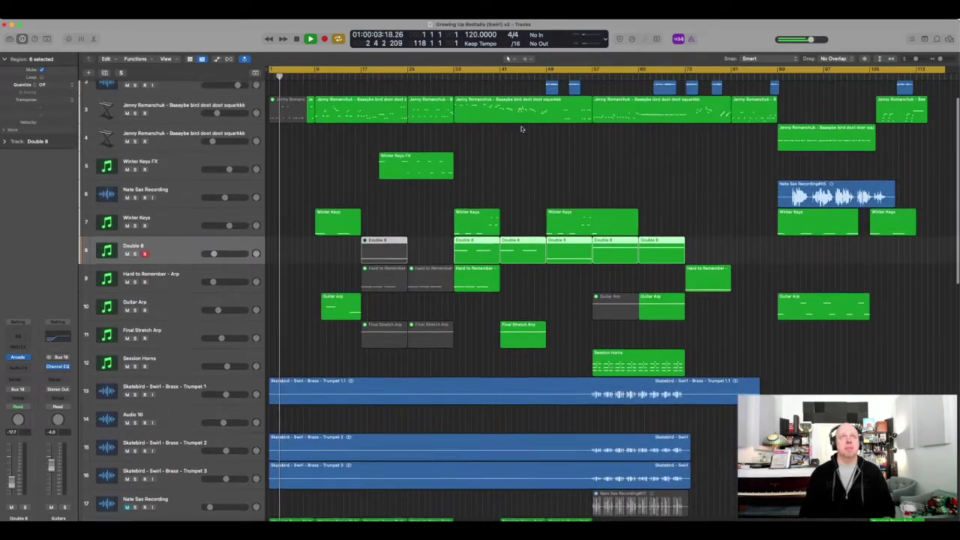
left_click(521, 129)
key("super+Up")
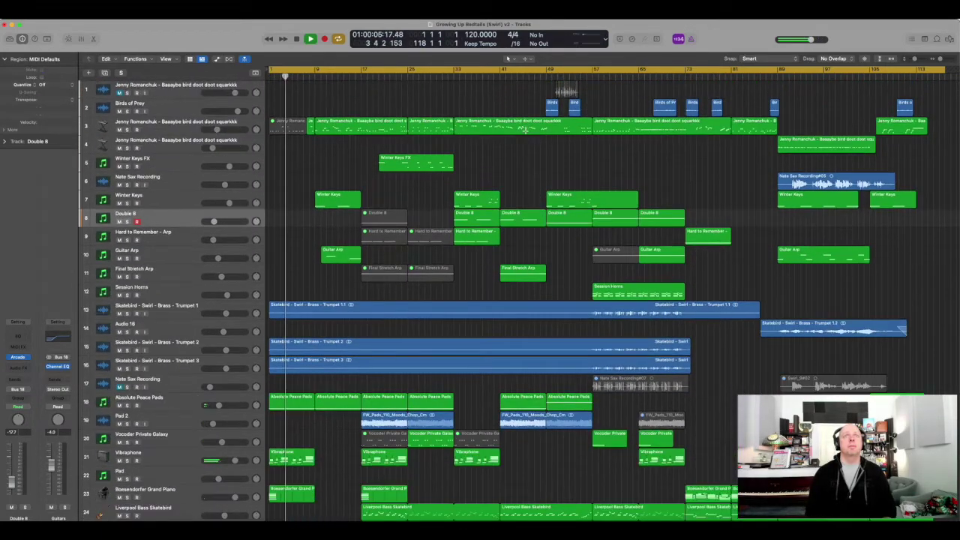
key("super+Up")
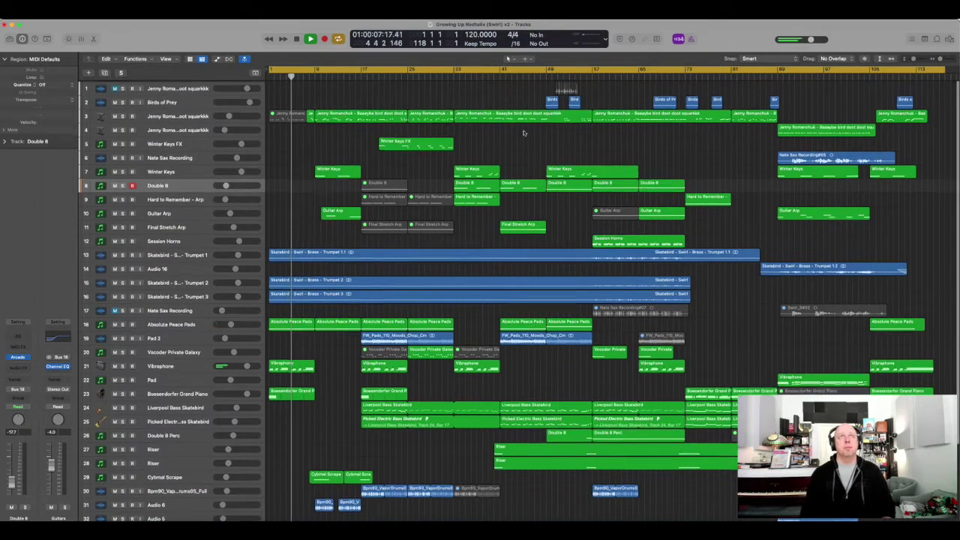
scroll(523, 133, "down", 4)
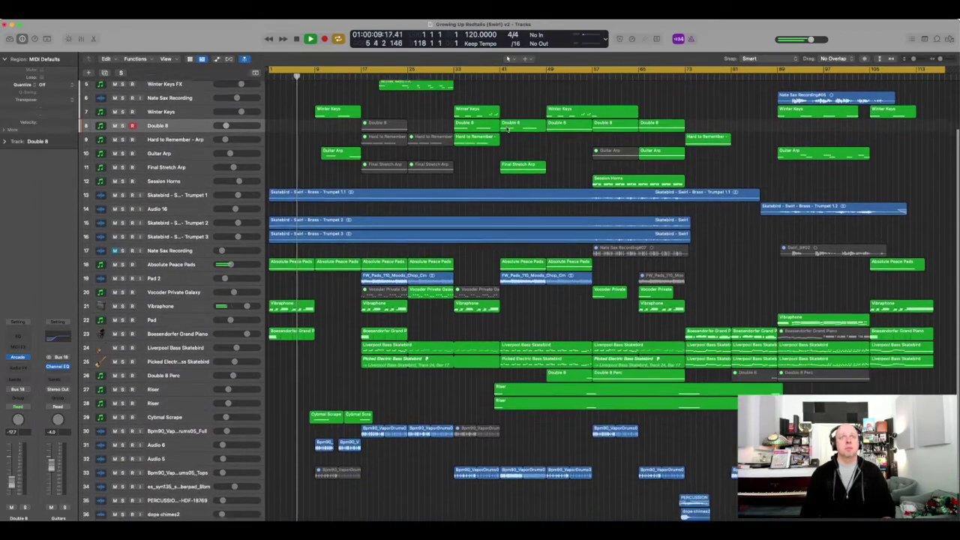
key("super+Down")
key("super+Down")
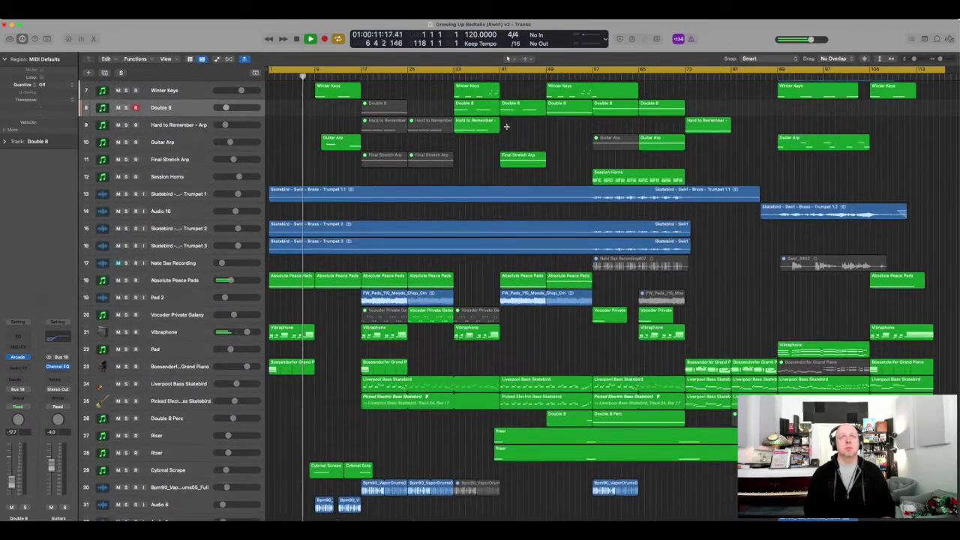
key("super+Up")
scroll(498, 139, "down", 3)
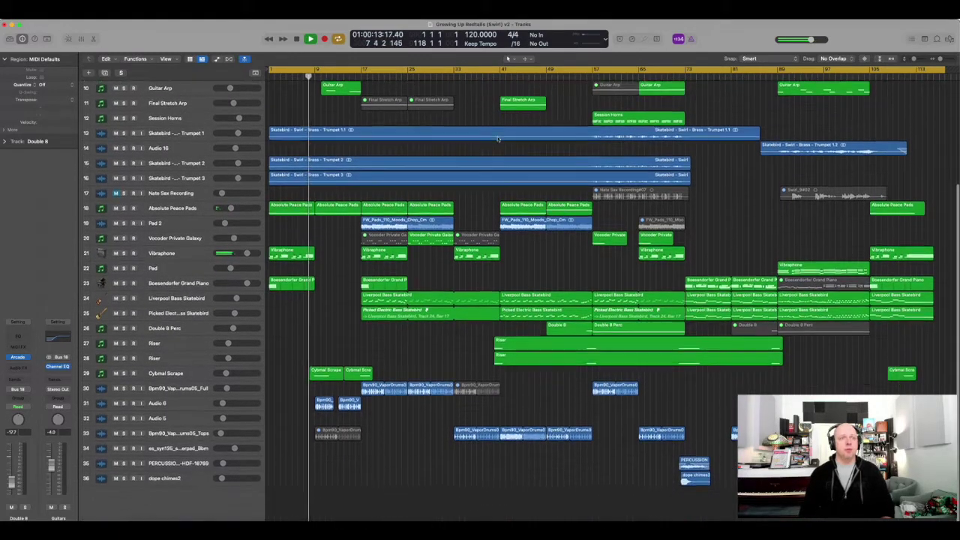
key("super+Up")
scroll(503, 143, "up", 3)
scroll(510, 147, "up", 7)
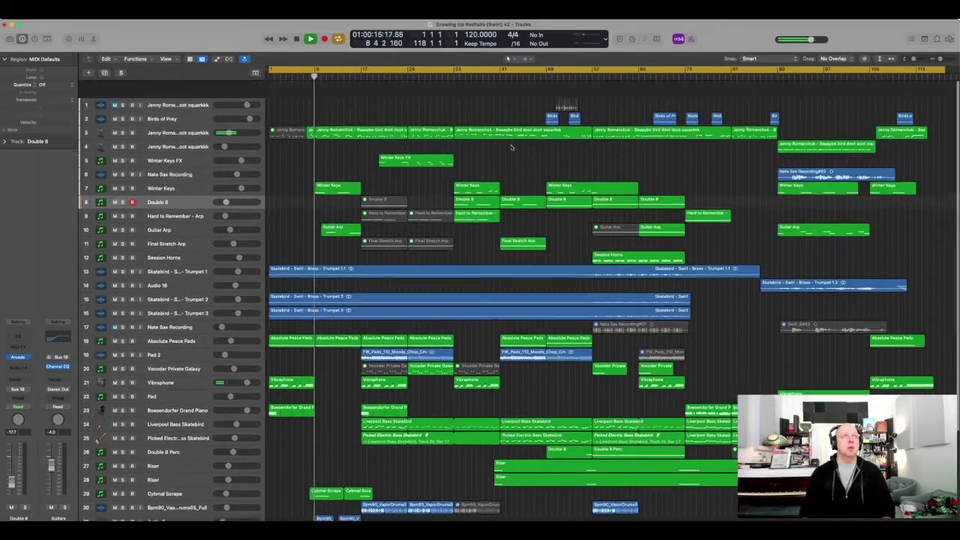
key("super+Up")
key("super+Up")
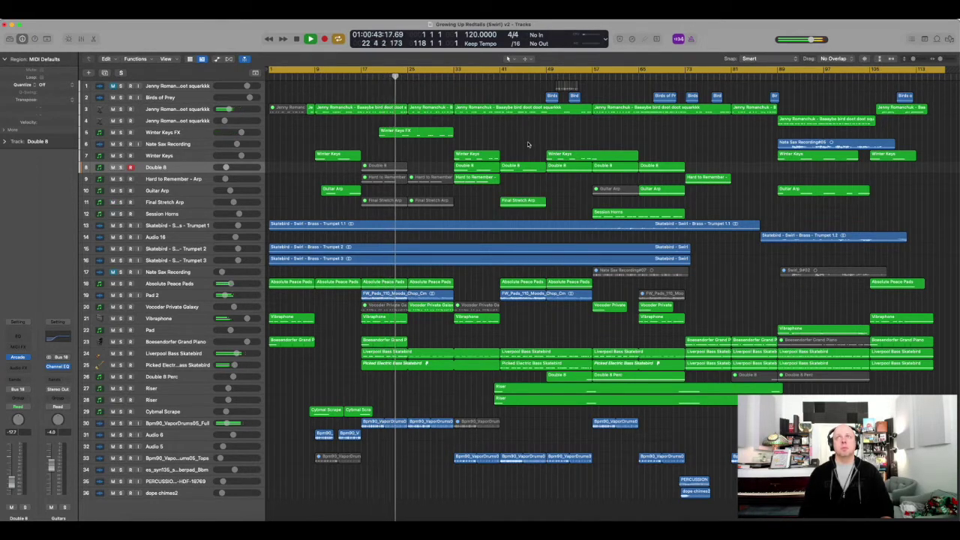
Play the full arrangement through to bar 33 and stop playback.
scroll(528, 141, "up", 1)
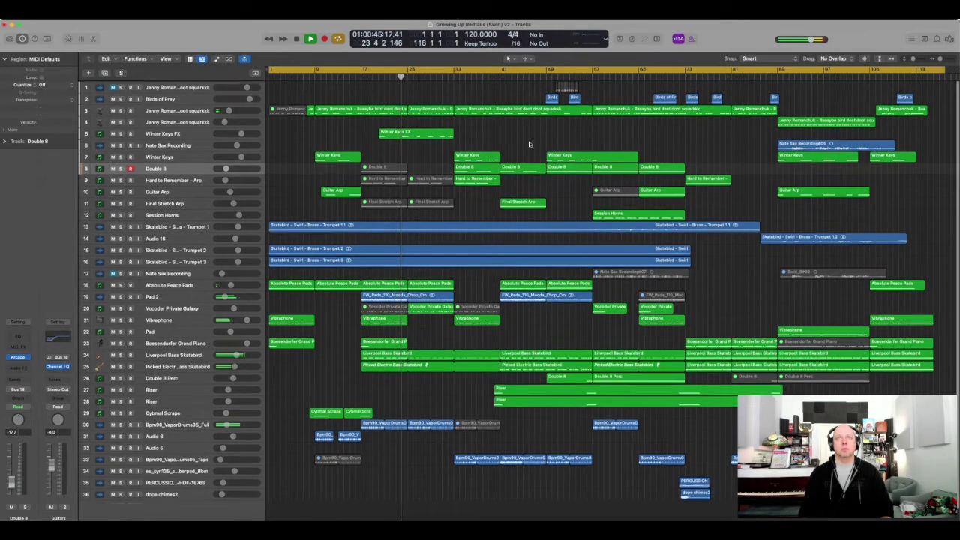
scroll(529, 141, "down", 1)
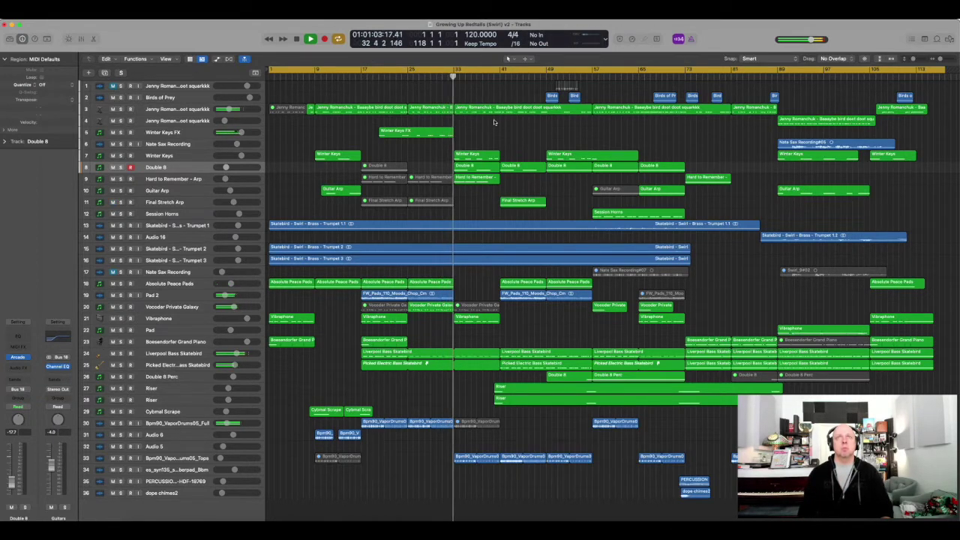
key("space")
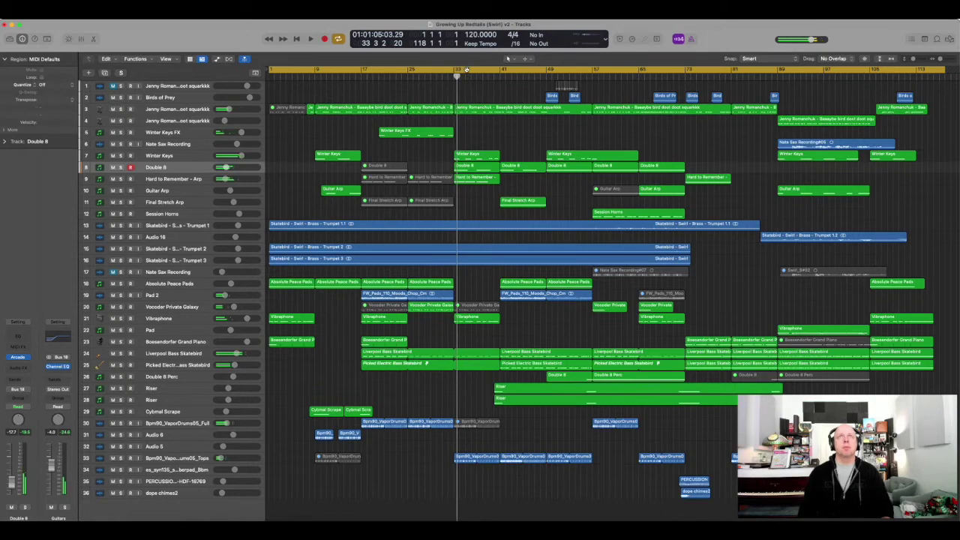
left_click(466, 69)
left_click(466, 69)
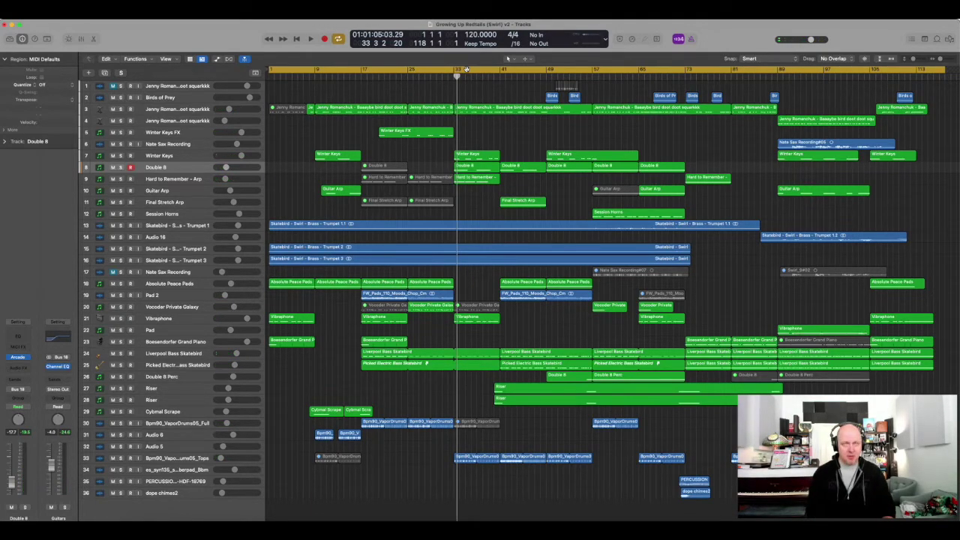
Play the full mix from bar 1 with the timeline zoomed in, then stop and place the playhead at bar 17.
key("Return")
key("super+Right")
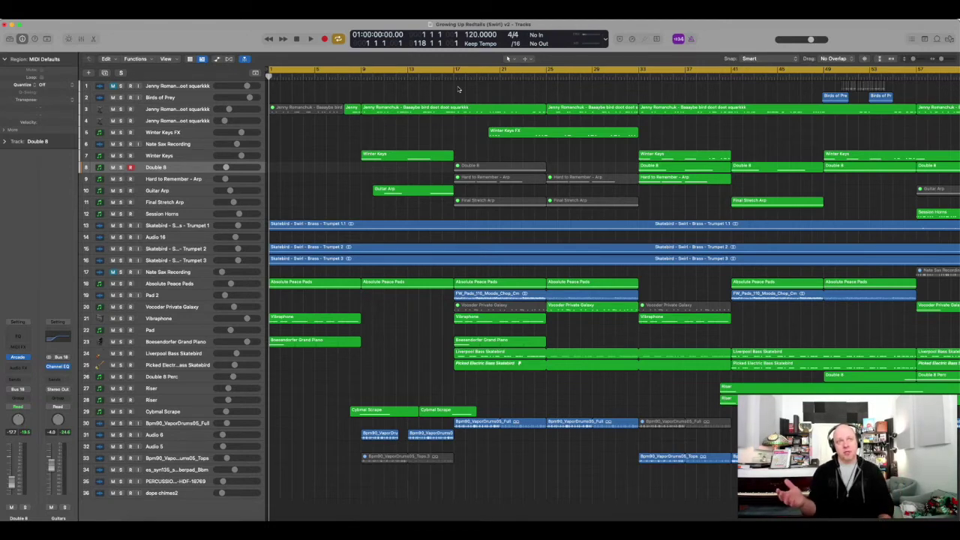
key("space")
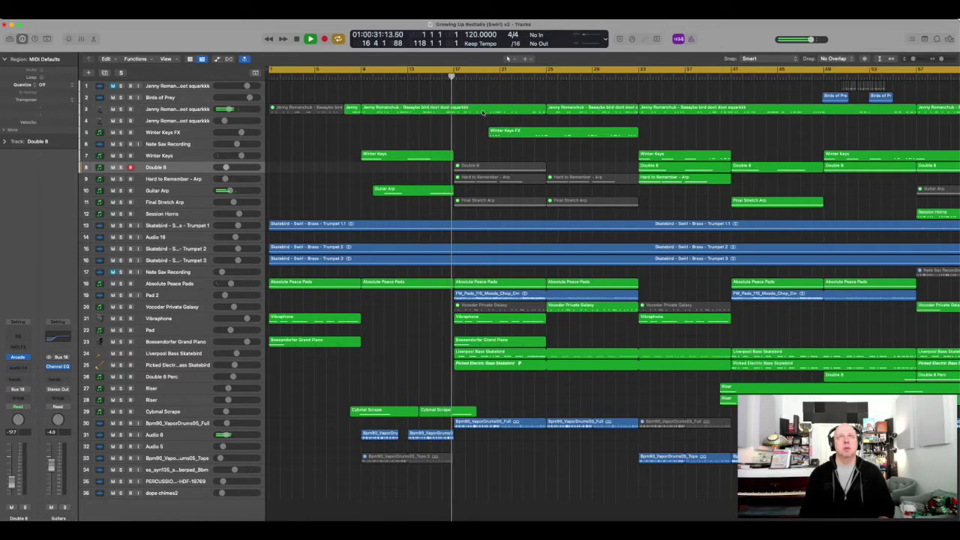
key("space")
key("comma")
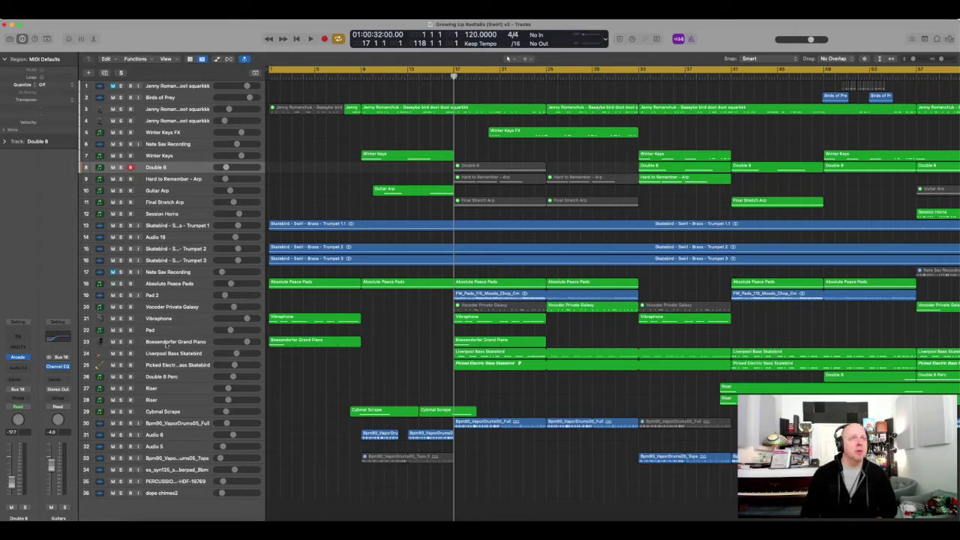
Select the Boesendorfer Grand Piano track, turn off cycle mode, and play the mix onward from bar 17.
left_click(166, 344)
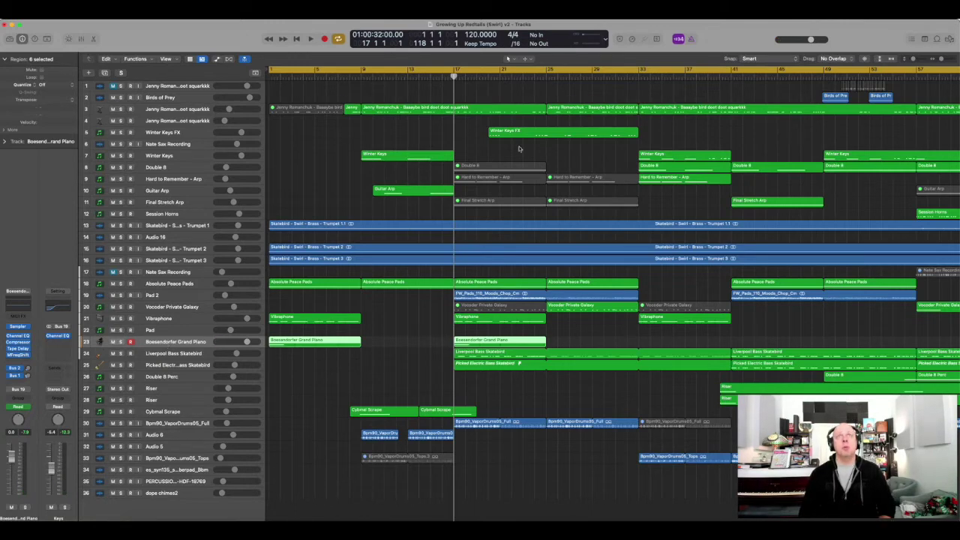
key("c")
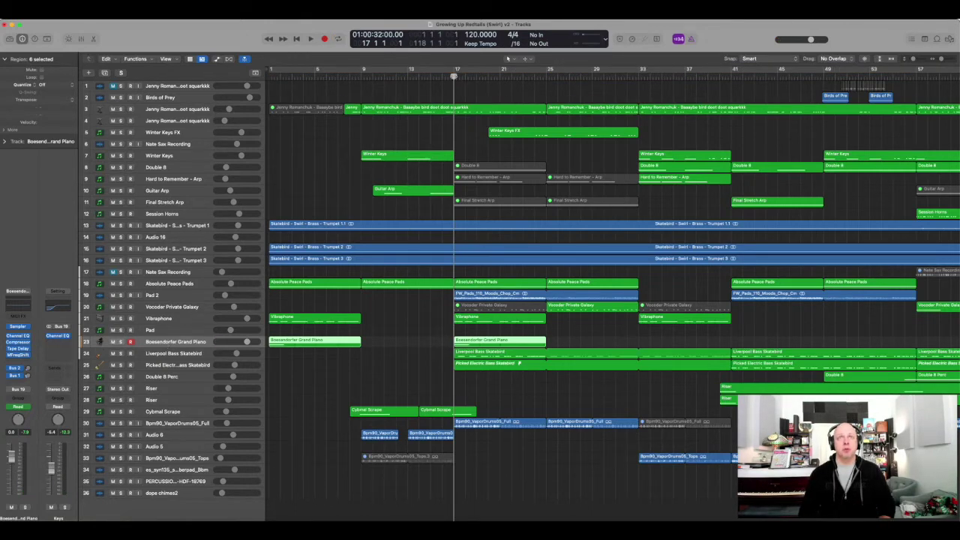
key("space")
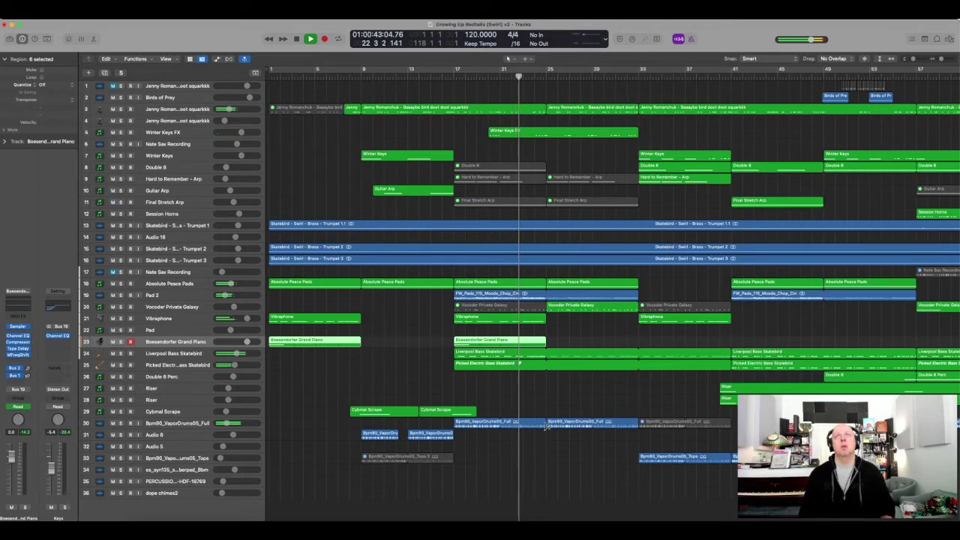
scroll(547, 424, "right", 5)
scroll(547, 424, "right", 2)
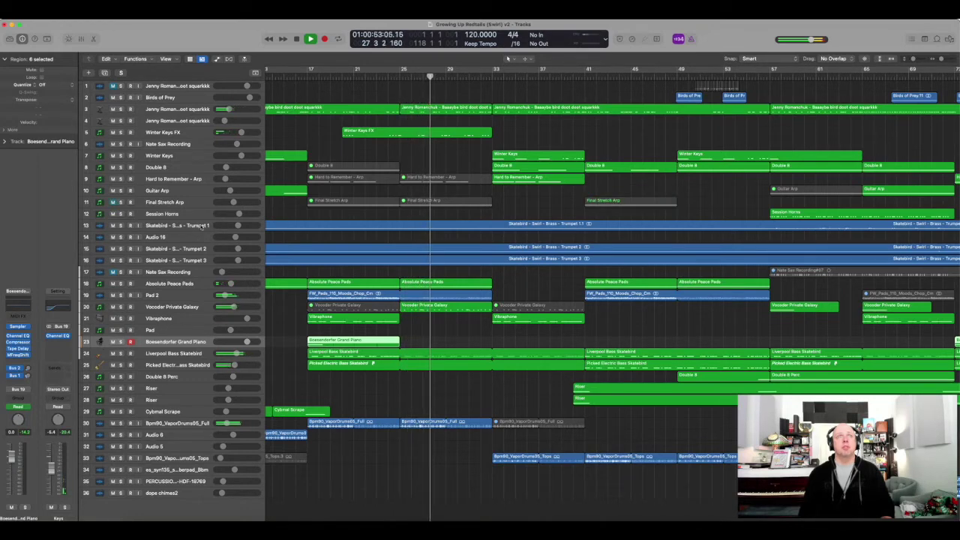
Select the Final Stretch Arp track, stop playback, and place the playhead at bar 41.
left_click(178, 206)
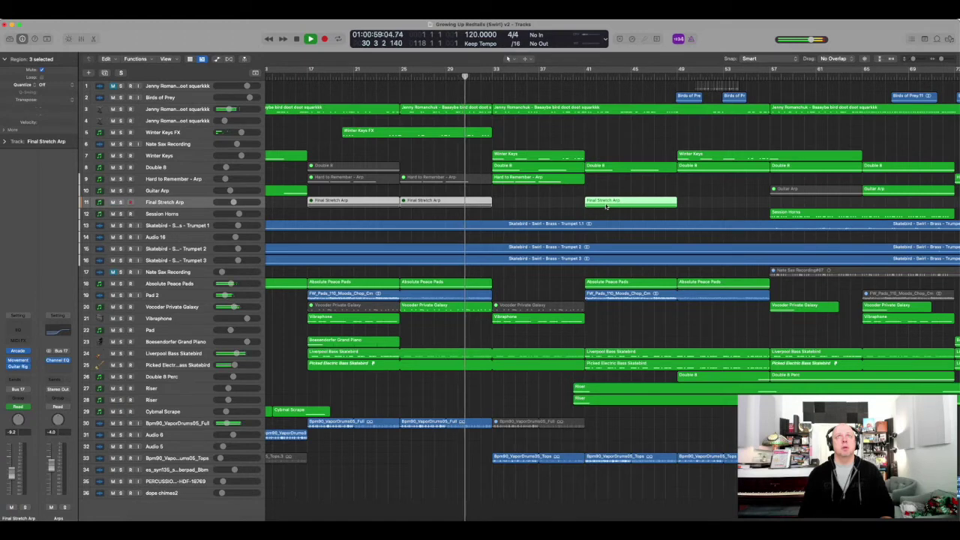
key("ctrl+m")
key("space")
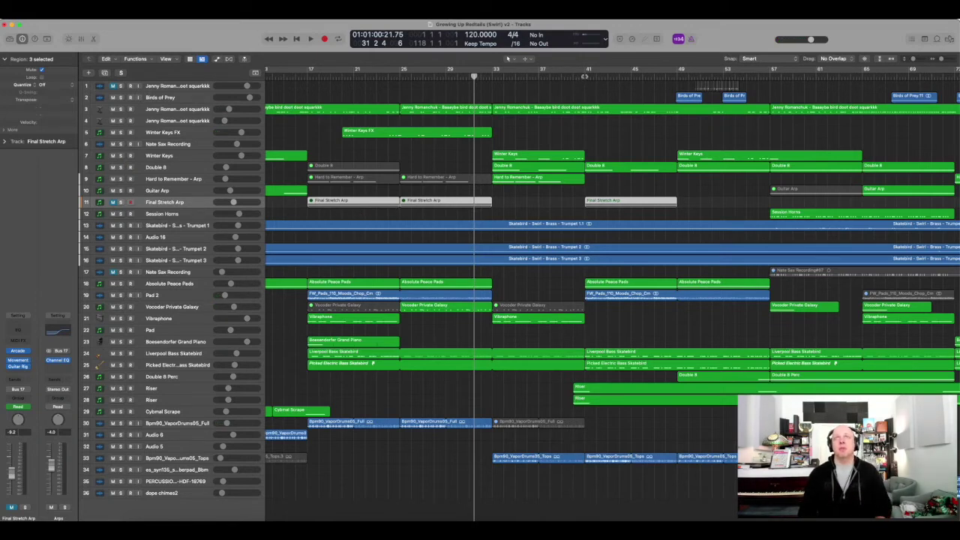
key("shift+Return")
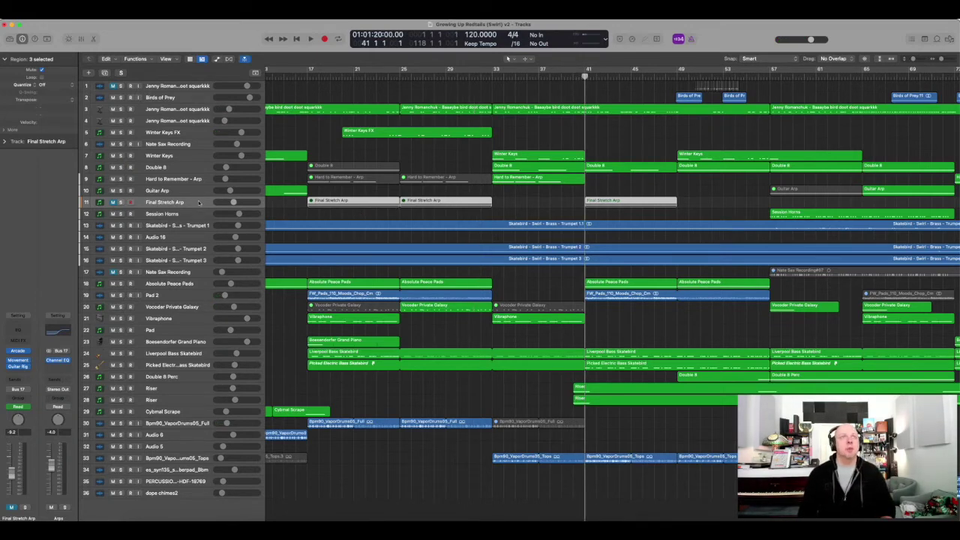
Show track automation and move the playhead between bars 39 and 43 to examine the Final Stretch Arp's mute automation.
key("a")
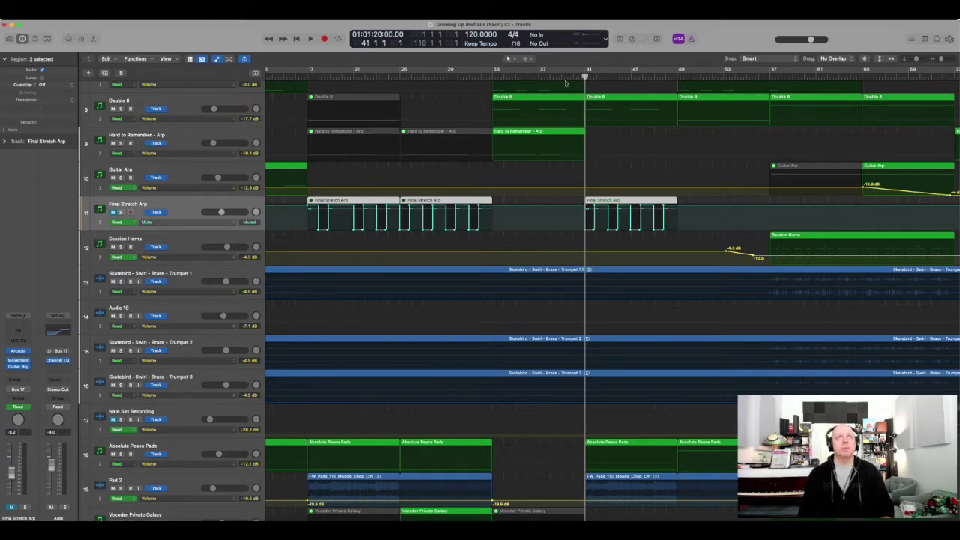
key("comma")
key("comma")
key("ctrl+m")
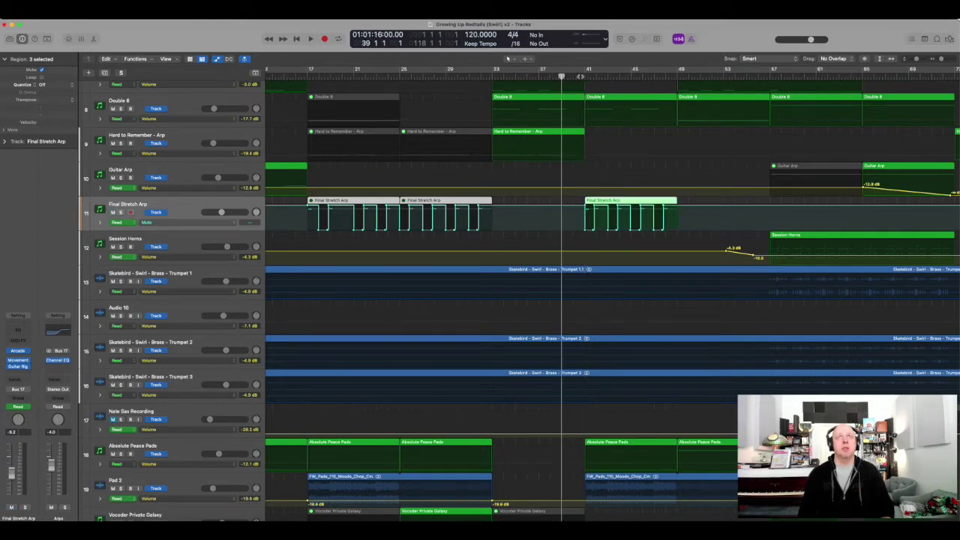
key("period")
key("period")
key("ctrl+m")
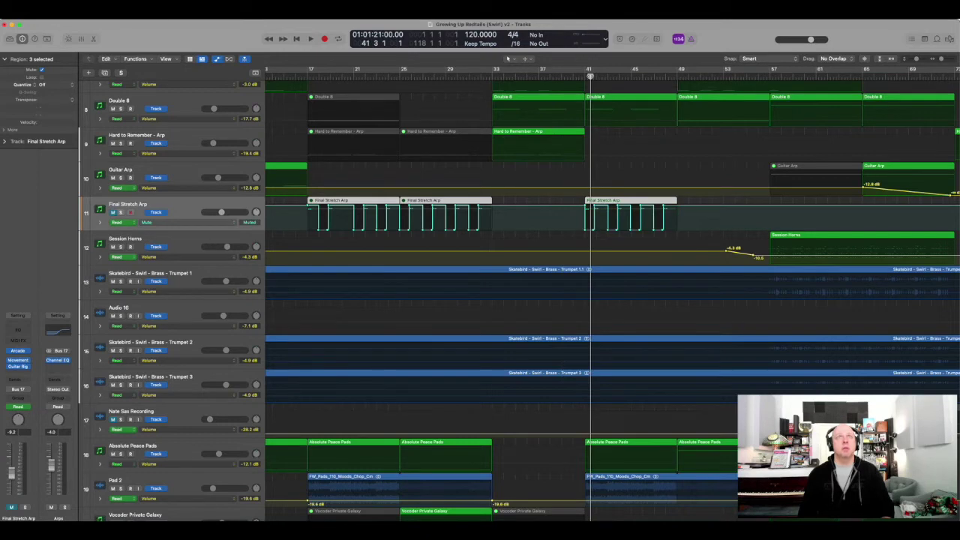
key("comma")
key("period")
key("period")
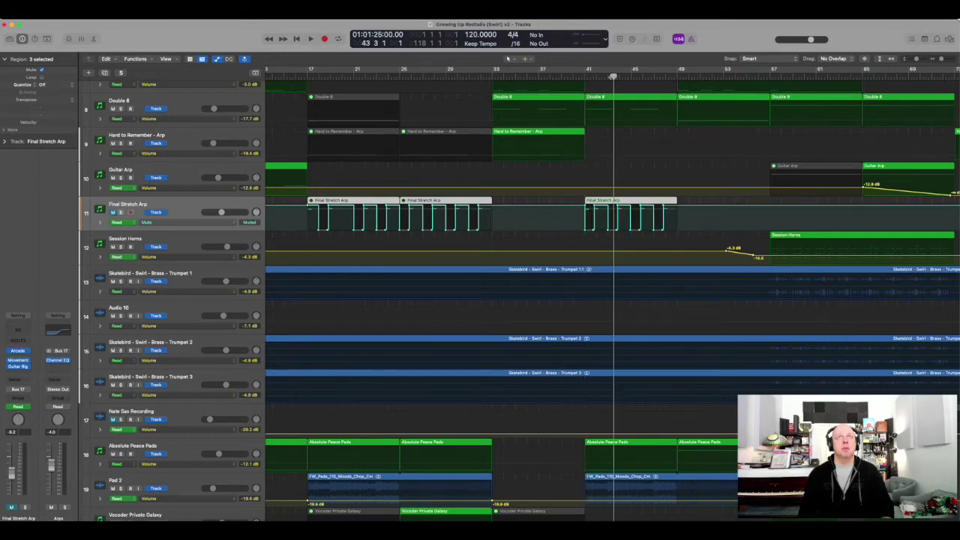
key("ctrl+m")
key("comma")
key("comma")
key("comma")
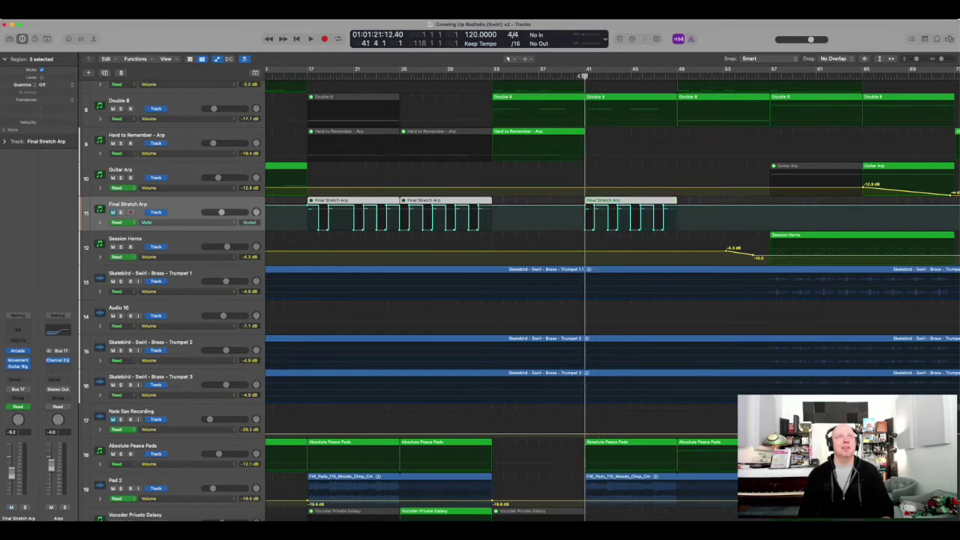
Play the mix from bar 41 to audition the mute automation on the Final Stretch Arp.
key("ctrl+m")
key("space")
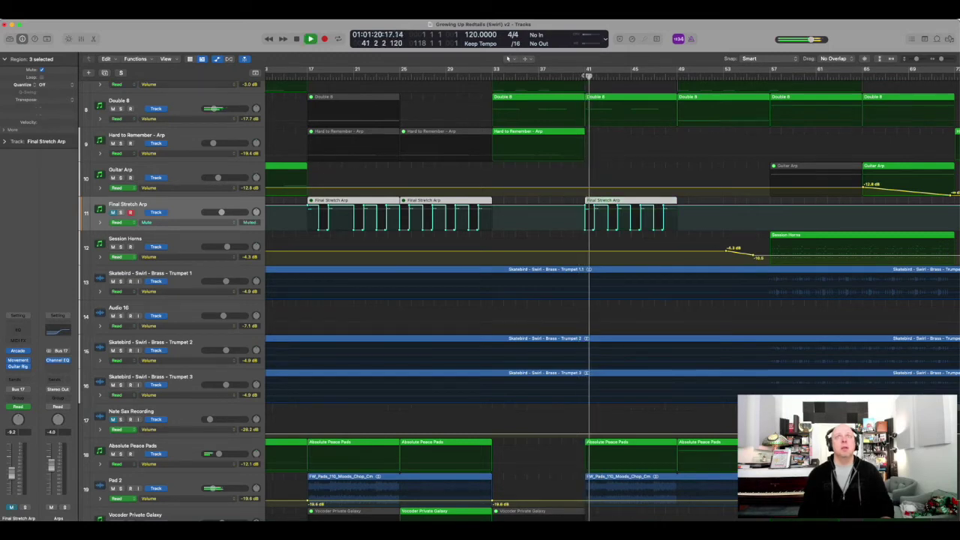
key("ctrl+m")
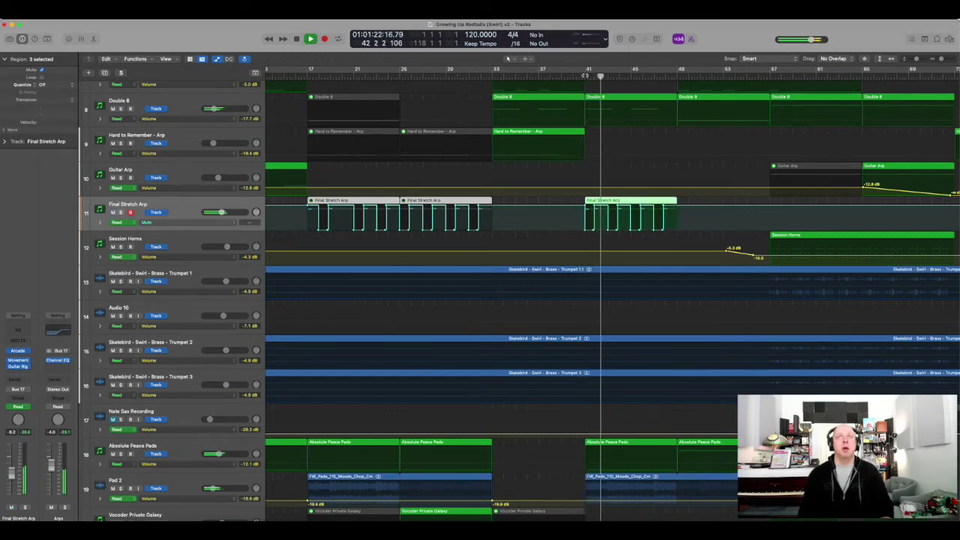
Solo the Final Stretch Arp track and play its region from bar 41 to hear the mute automation on its own.
key("ctrl+m")
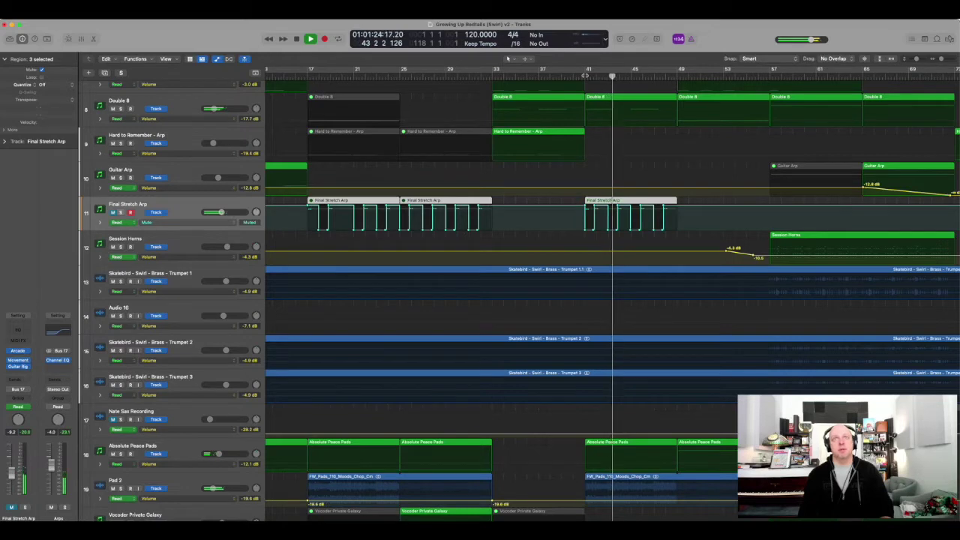
key("space")
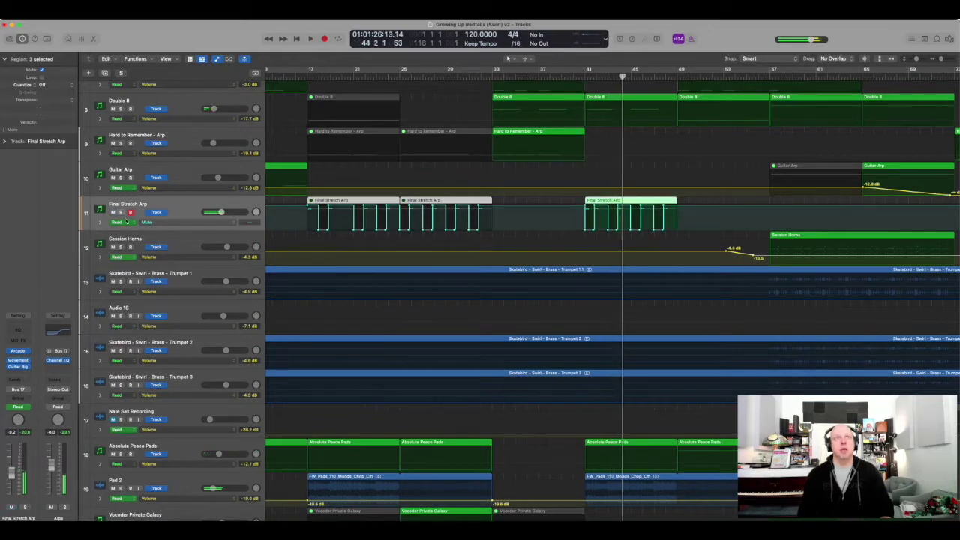
left_click(122, 213)
left_click(583, 77)
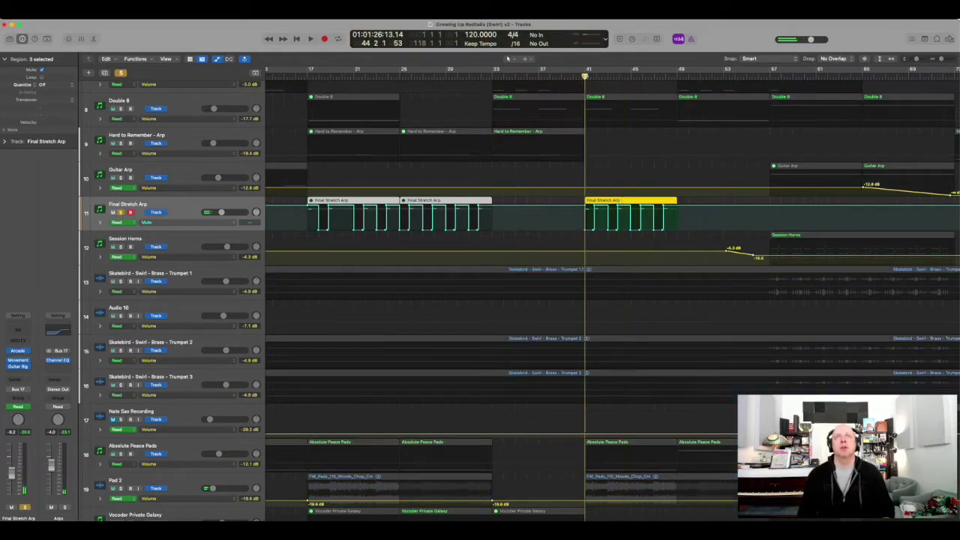
key("space")
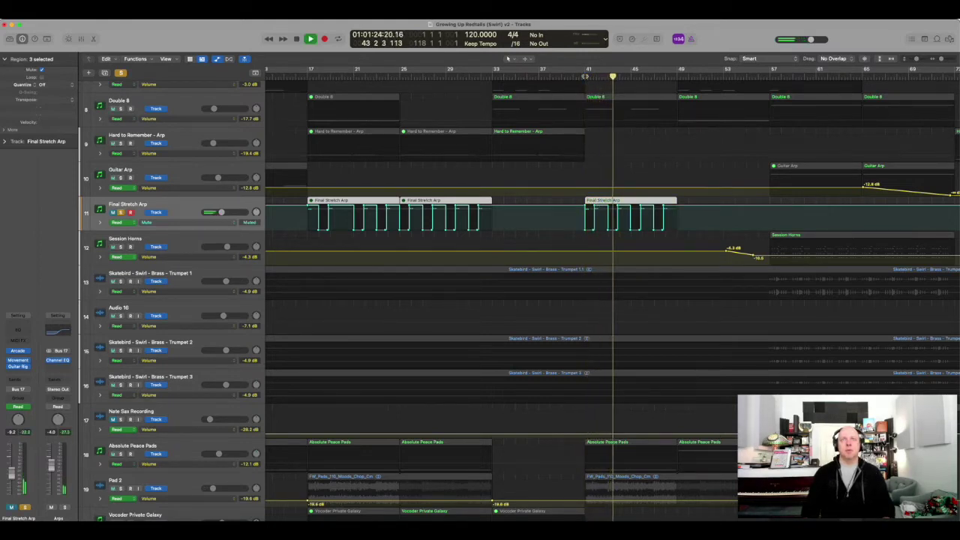
key("space")
Erase the mute automation over the Final Stretch Arp region at bar 41 and keep the track unmuted across that section.
key("t")
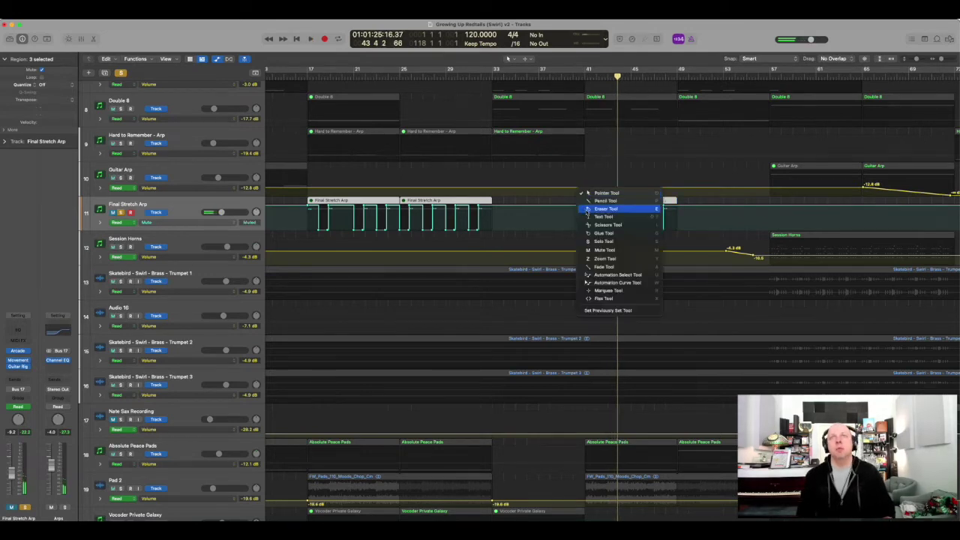
left_click(606, 208)
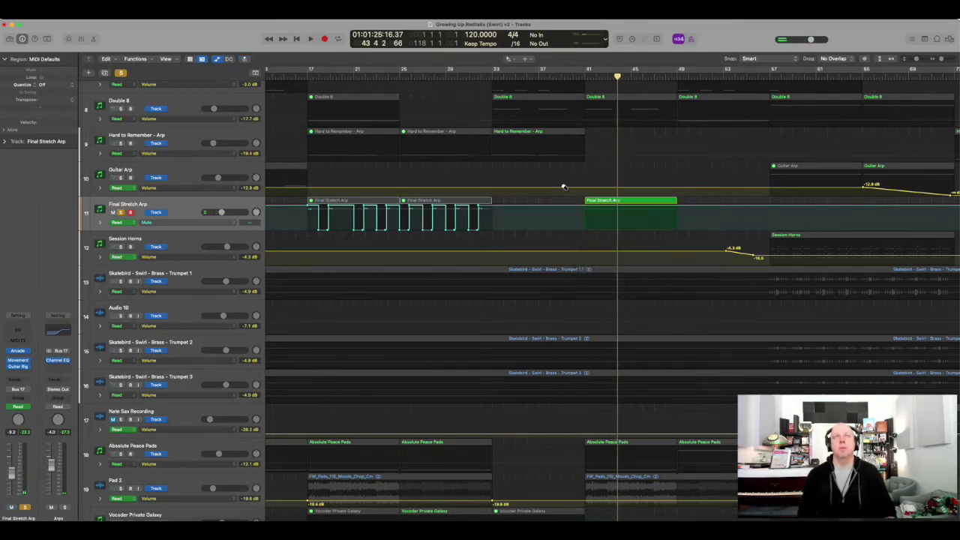
key("t")
left_click(565, 185)
key("t")
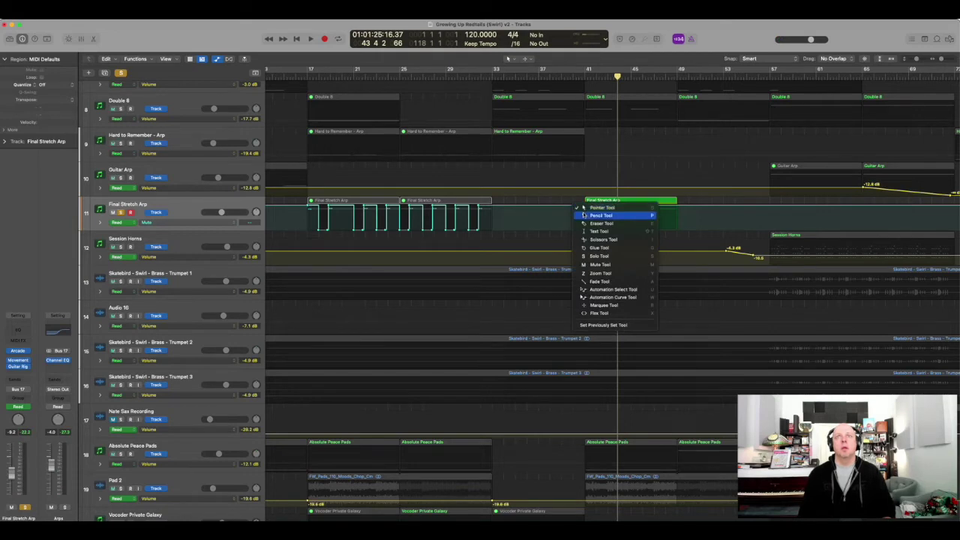
left_click(583, 213)
key("t")
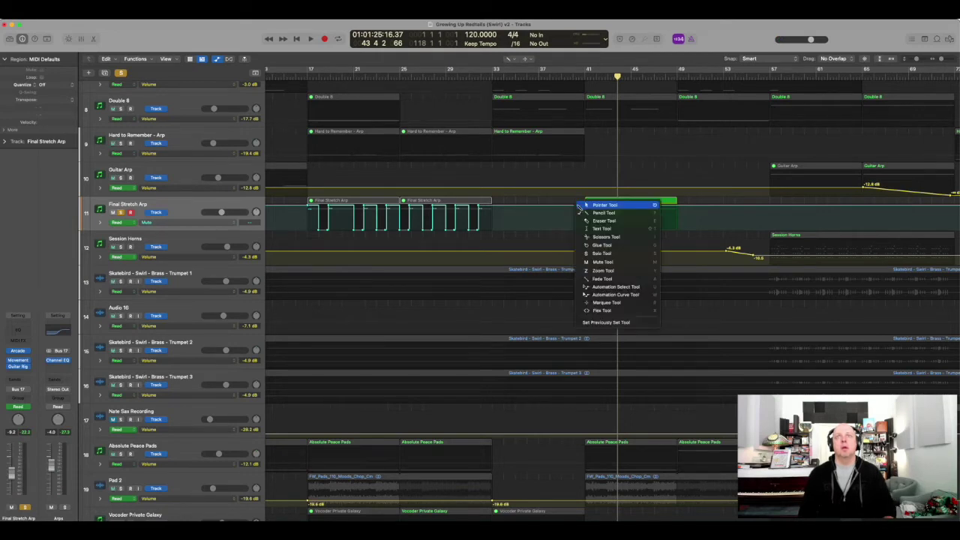
left_click(577, 208)
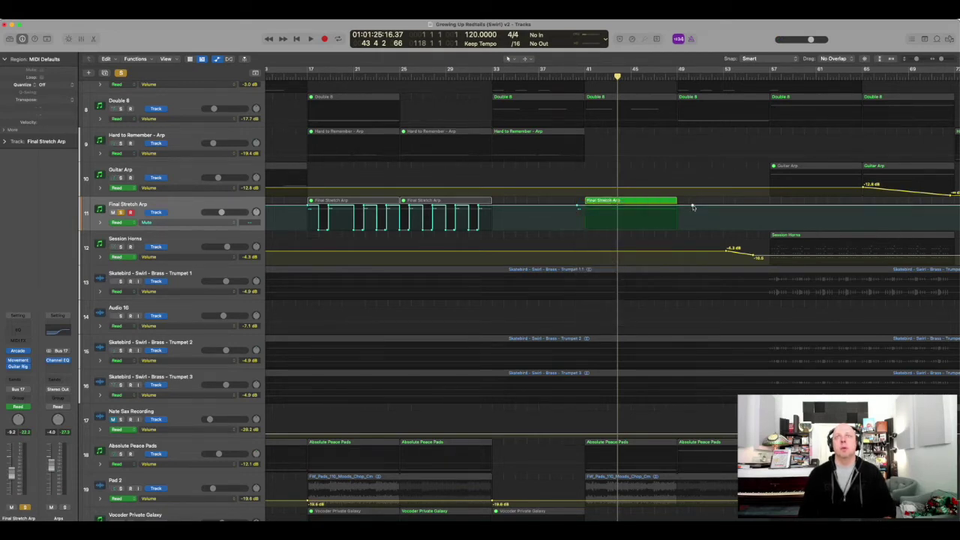
left_click(631, 203)
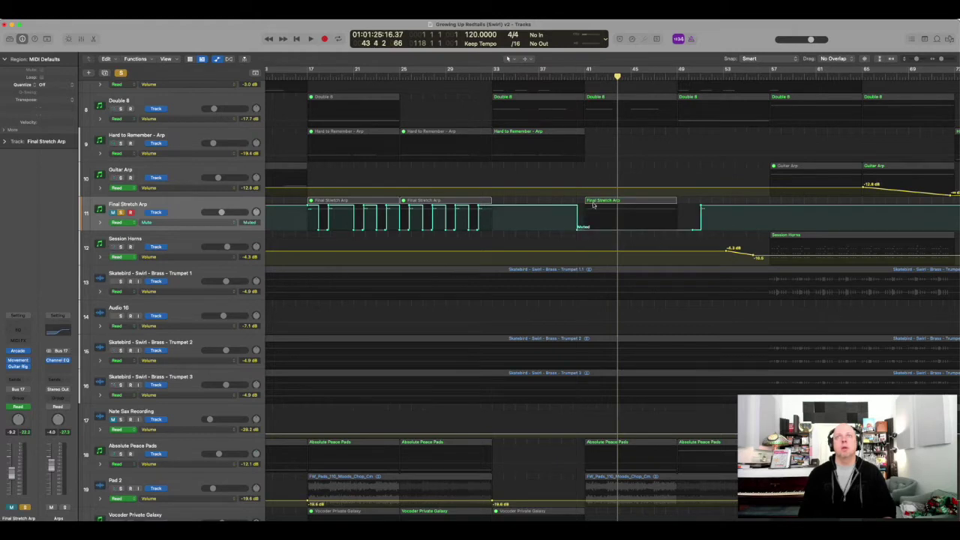
left_click(601, 229)
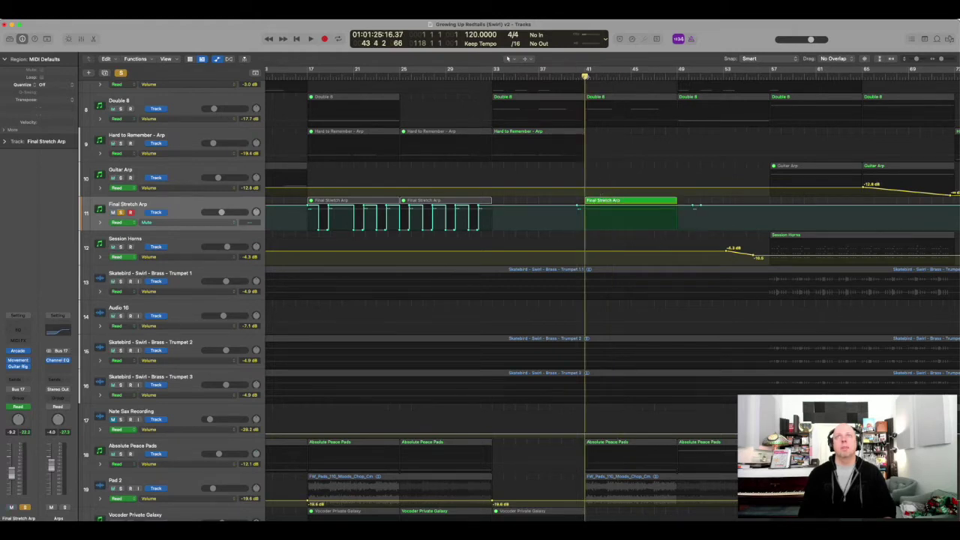
Unsolo the Final Stretch Arp track and play the full mix from bar 41 without the region's mute automation.
left_click(121, 212)
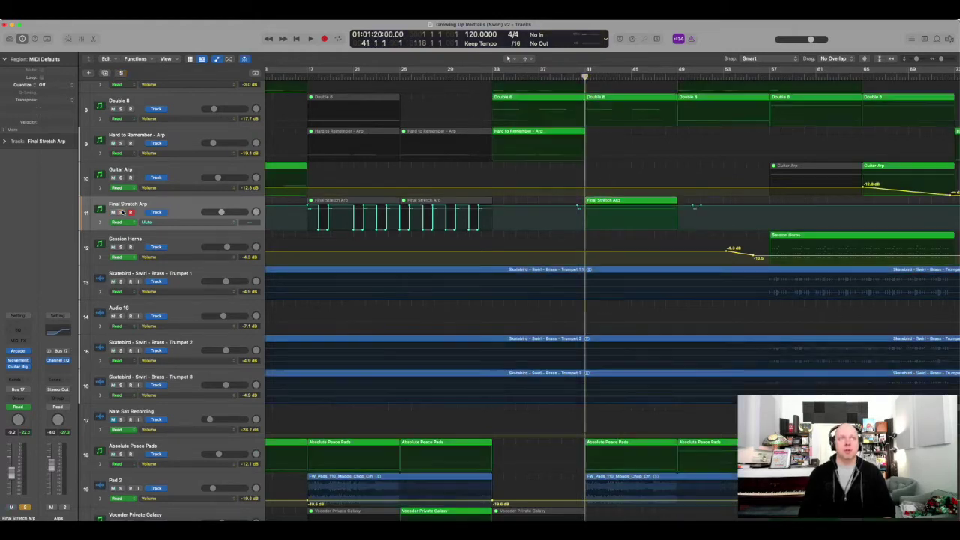
key("space")
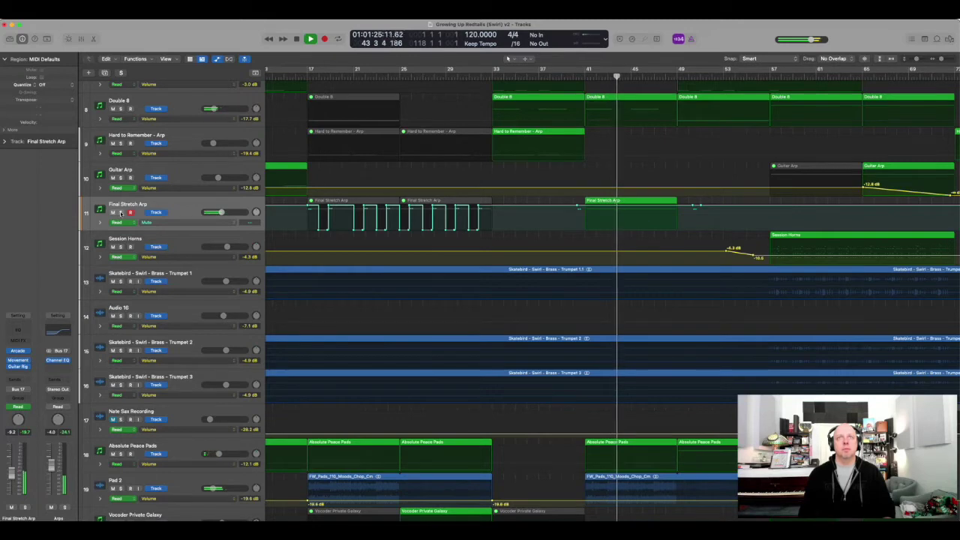
key("space")
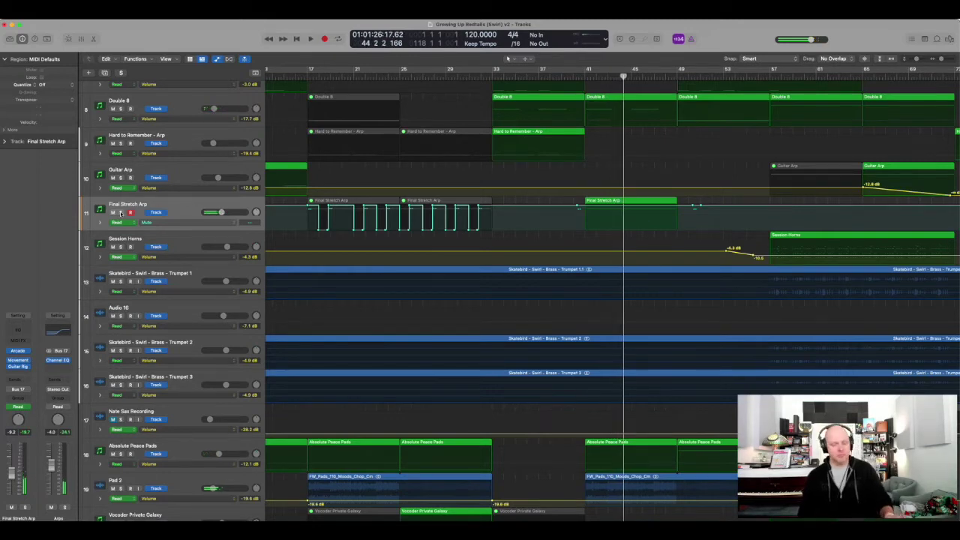
key("space")
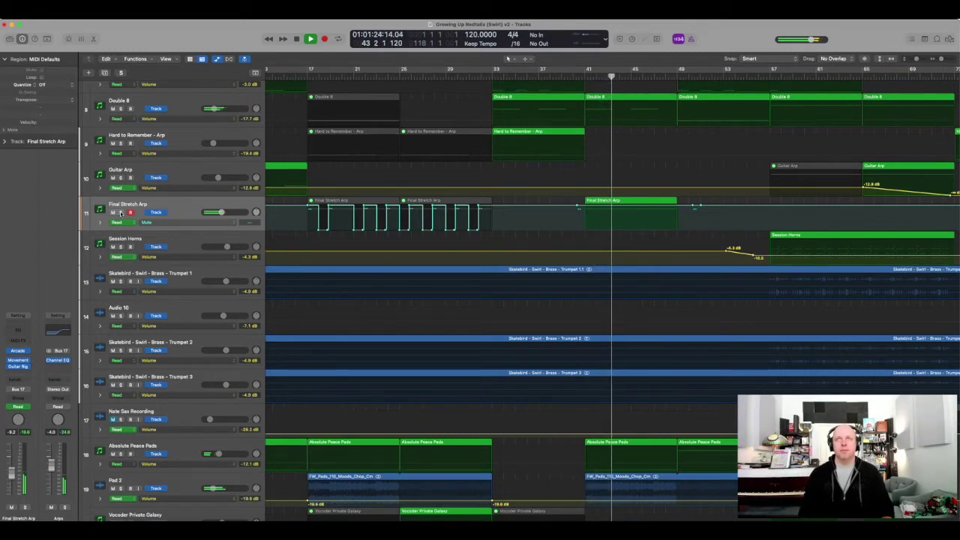
key("space")
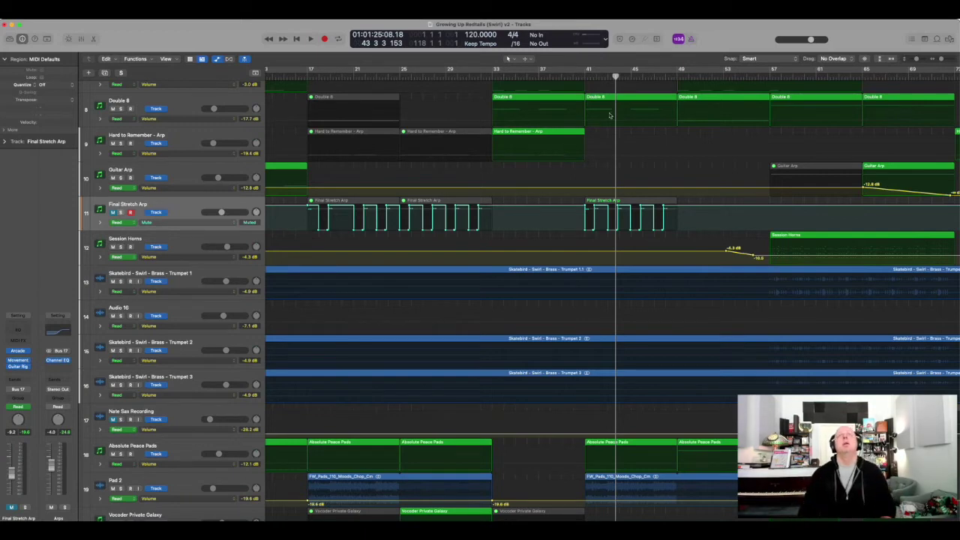
Play the full mix from bar 41 with the Final Stretch Arp mute automation in place, and hide the automation lanes.
key("space")
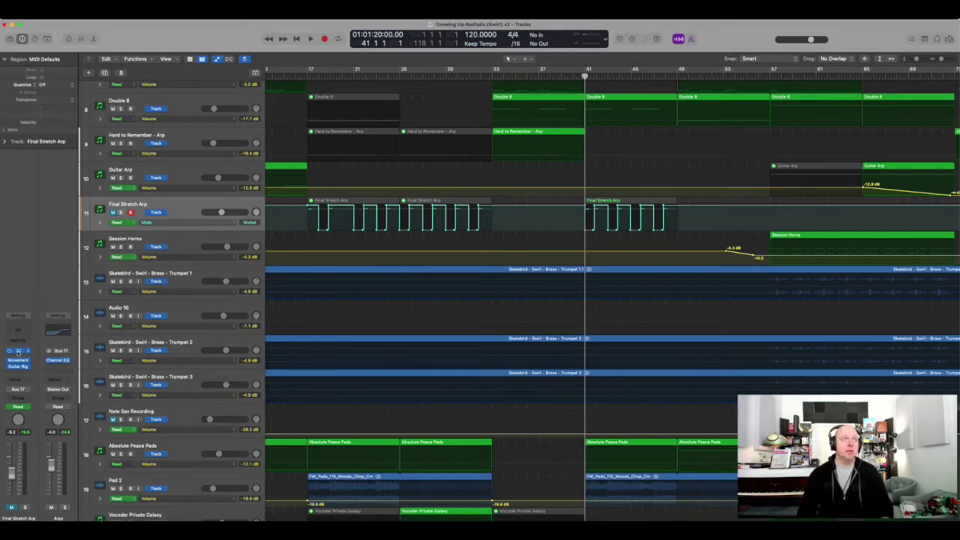
key("space")
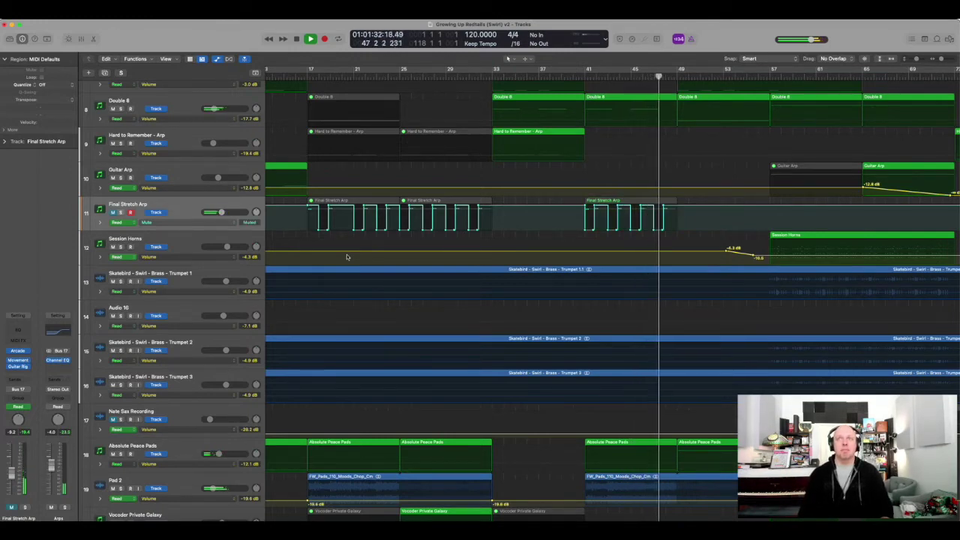
key("super+Up")
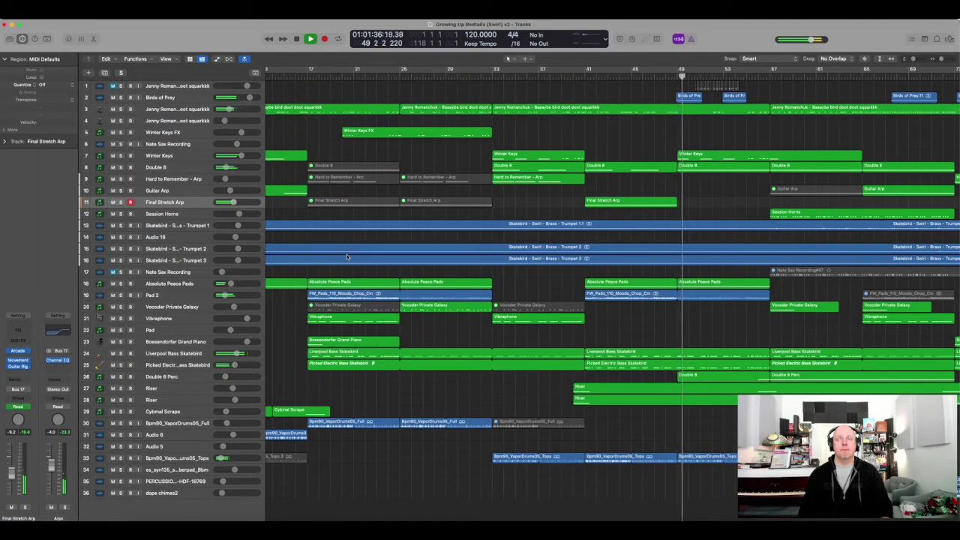
key("space")
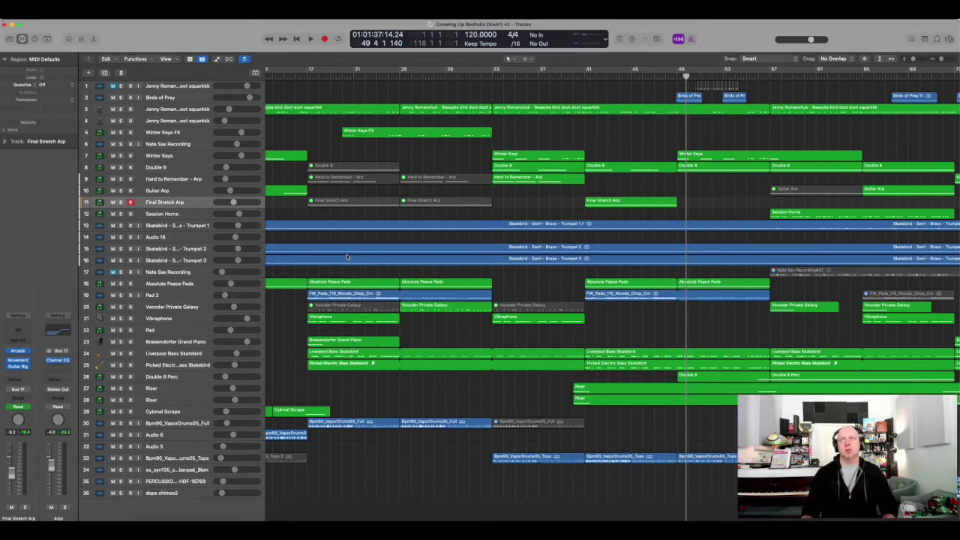
Play the arrangement from bar 49 into the section that begins at bar 57.
scroll(435, 212, "right", 5)
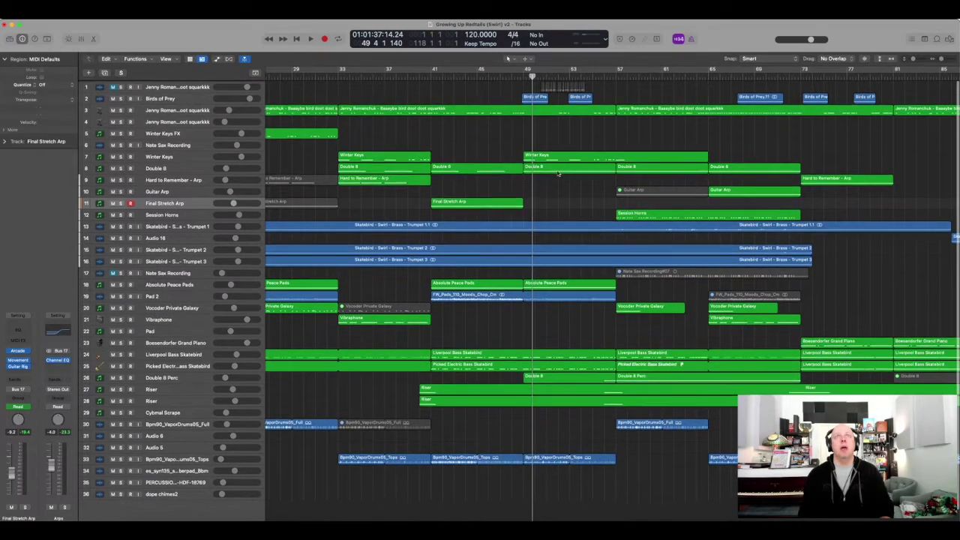
left_click(526, 79)
scroll(570, 171, "up", 1)
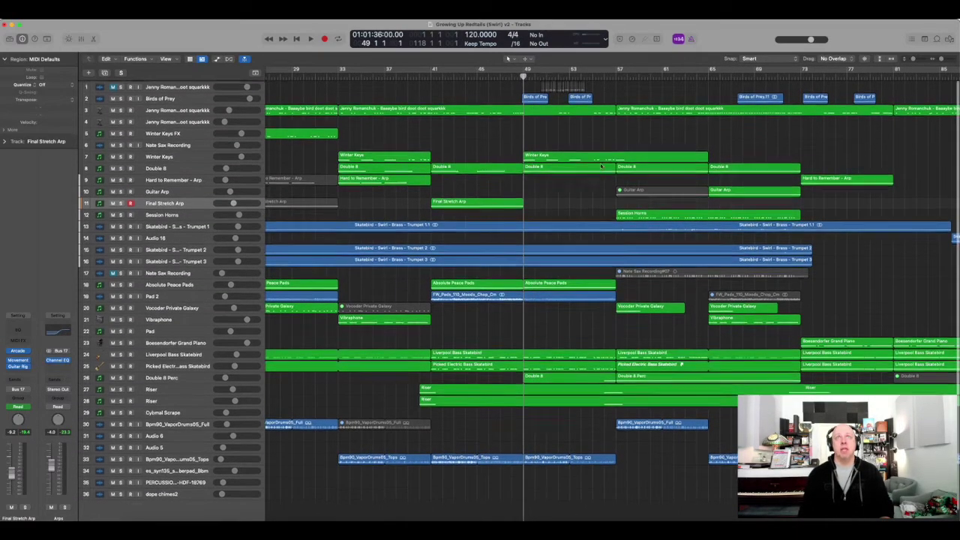
scroll(569, 133, "down", 1)
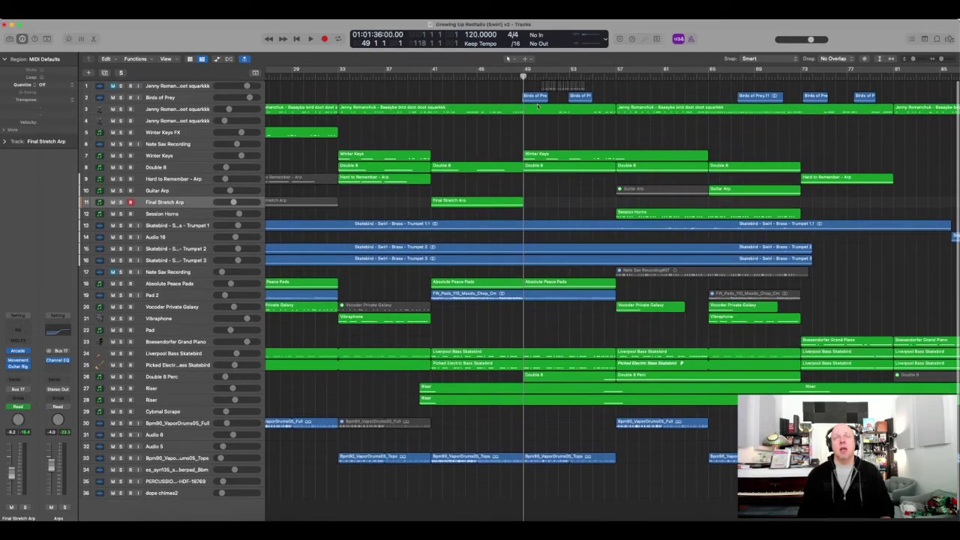
key("space")
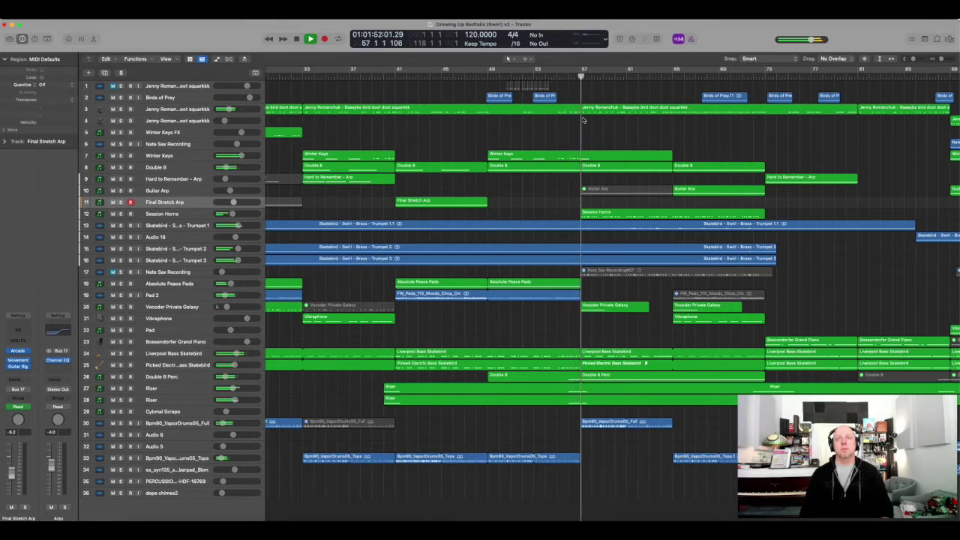
key("space")
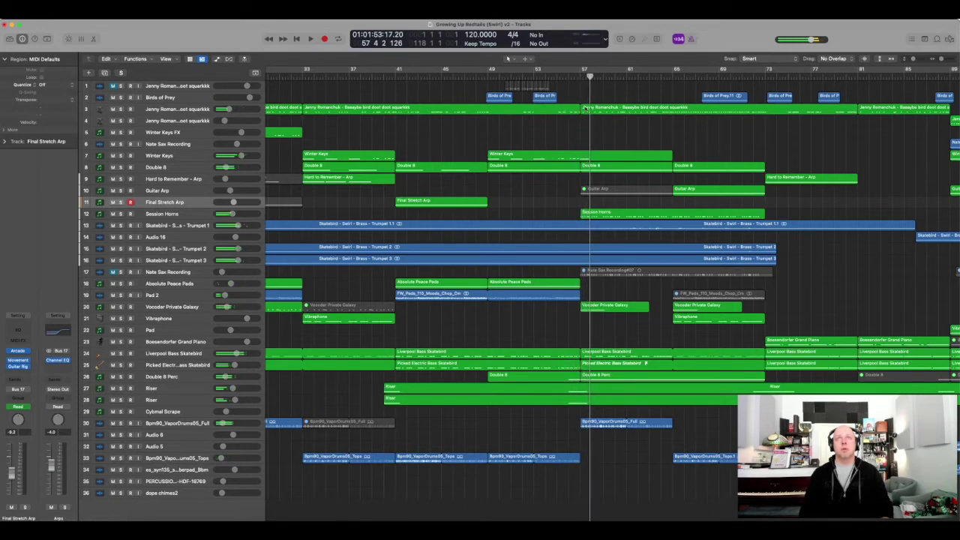
Show the track automation again and examine the volume automation on the Audio 6 drum track, with the playhead at bar 13.
left_click(580, 77)
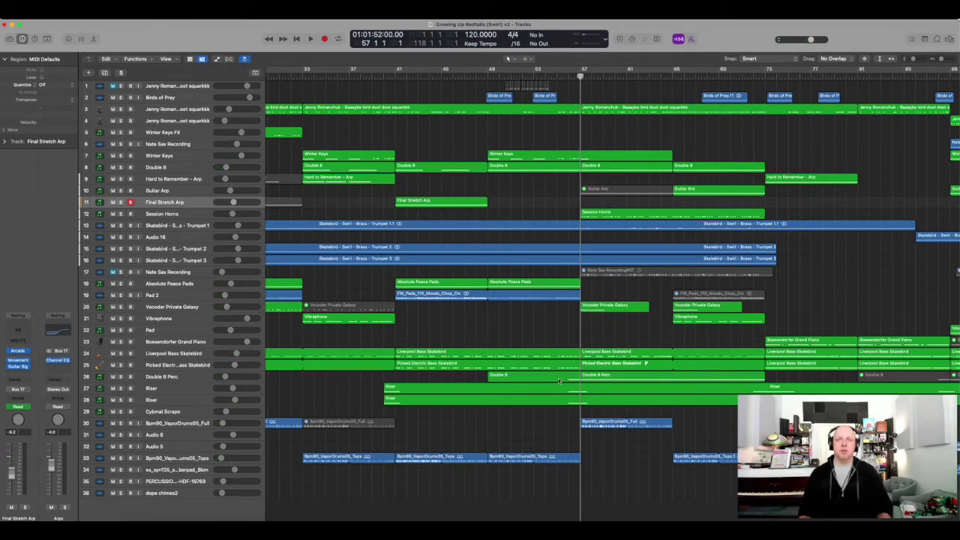
scroll(559, 381, "left", 15)
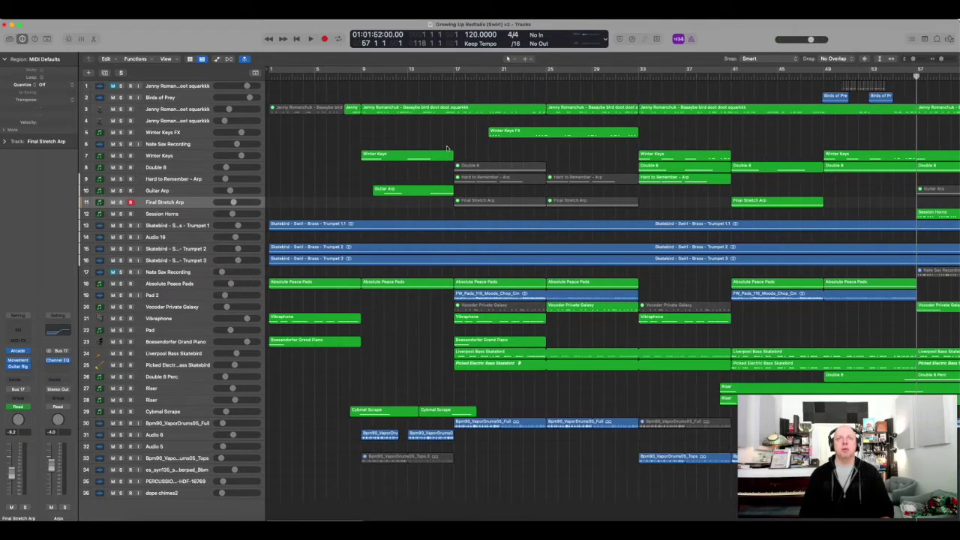
left_click(442, 75)
key("a")
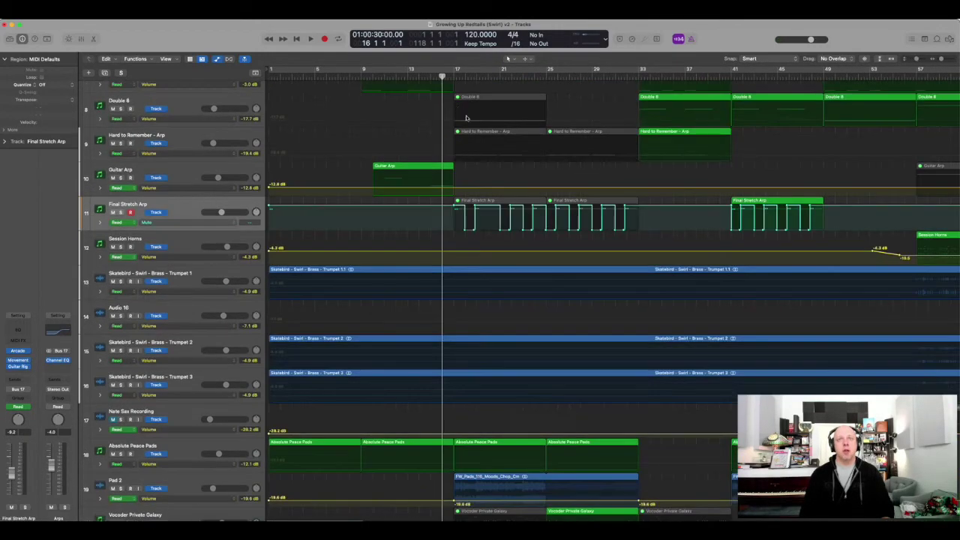
scroll(465, 118, "down", 12)
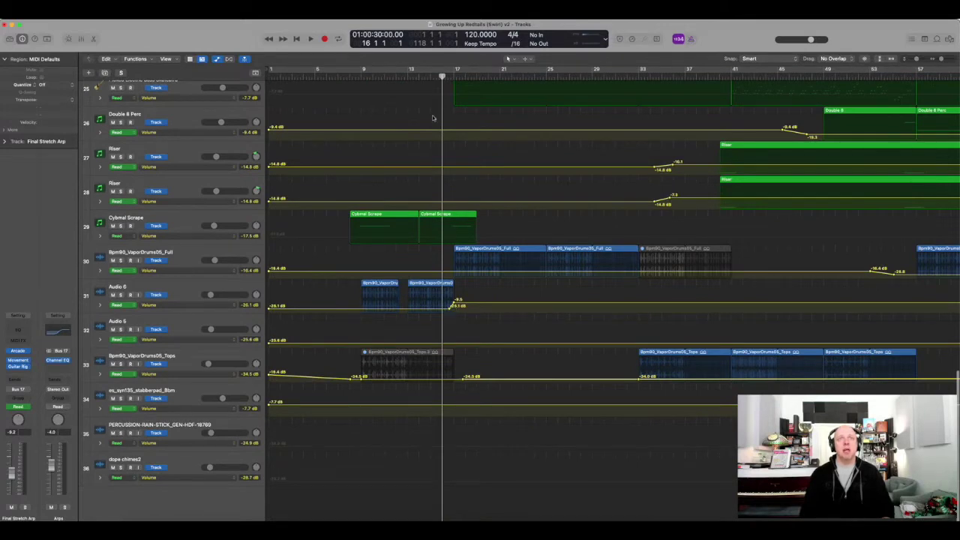
left_click(407, 76)
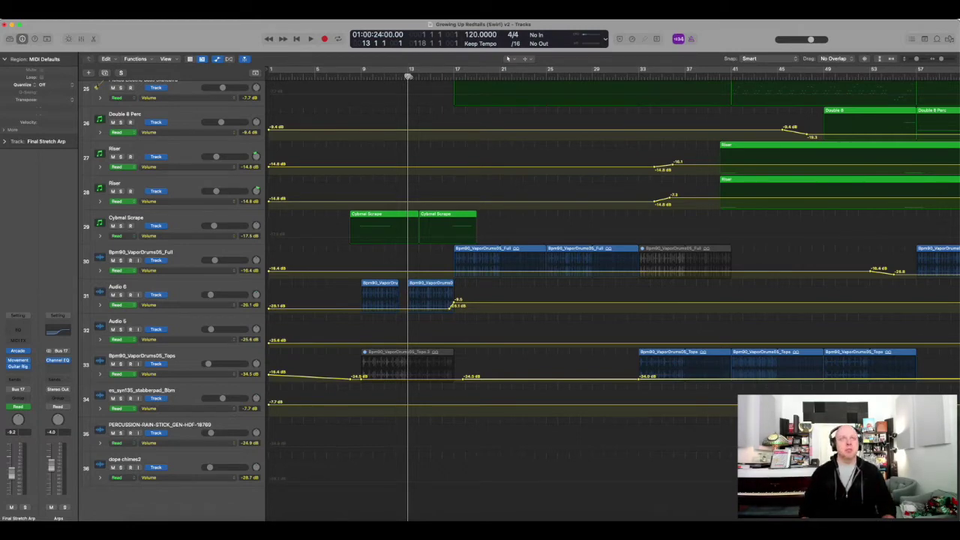
Solo the Audio 6 track and play from bar 16 through its volume automation change at bar 17.
left_click(120, 294)
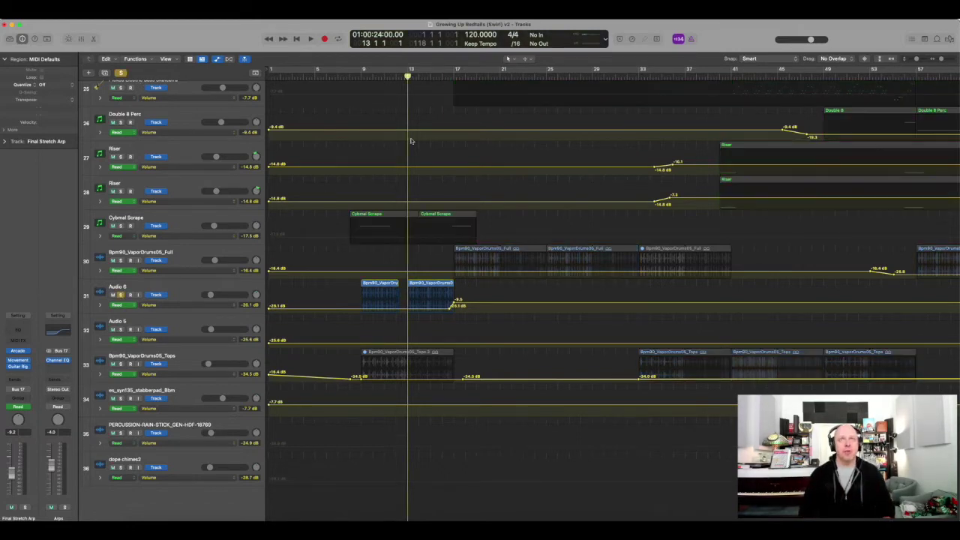
left_click(441, 71)
key("space")
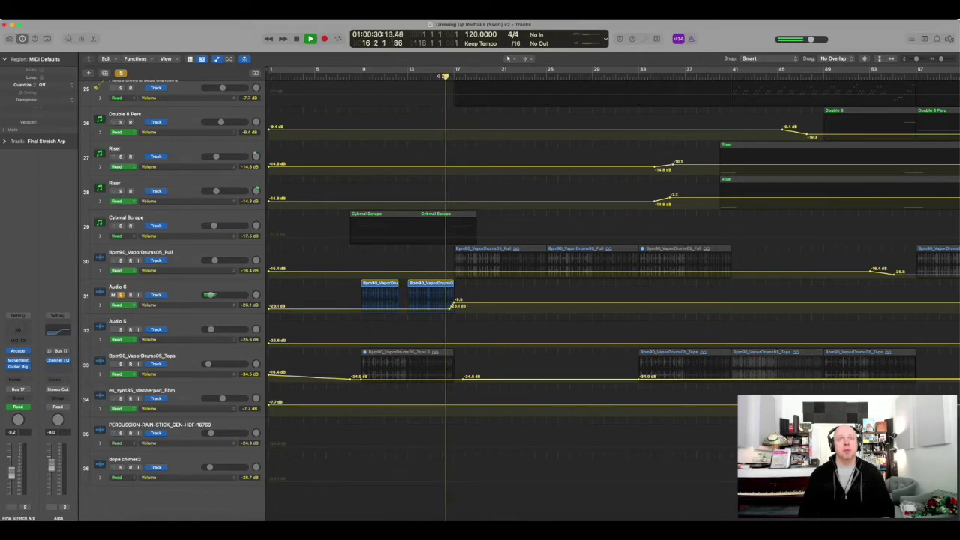
key("space")
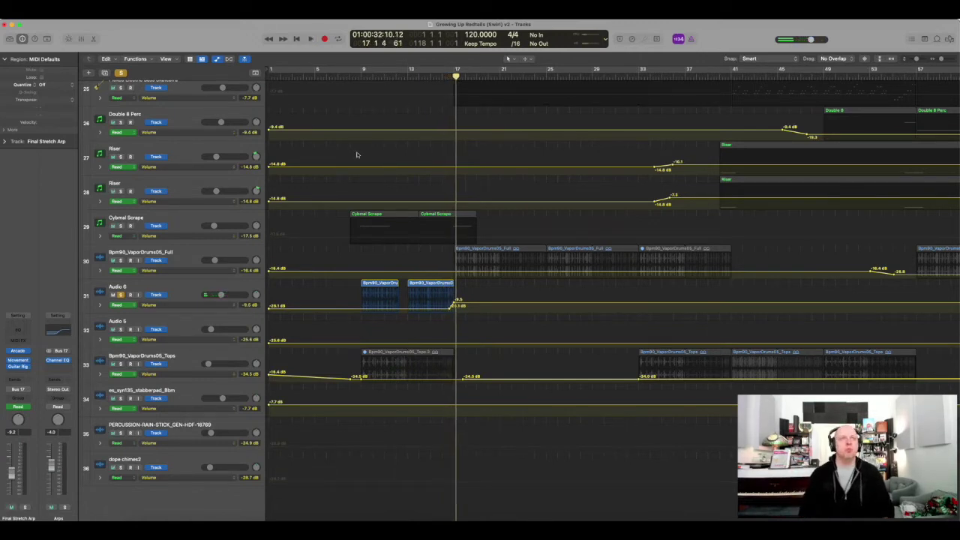
Turn off the solo on the Audio 6 track and play the full mix across the transition into bar 17.
left_click(122, 295)
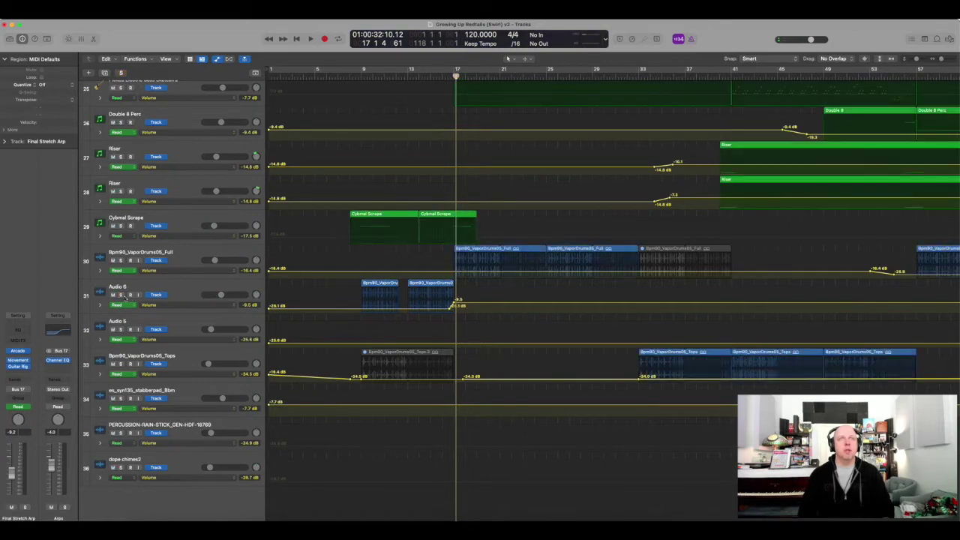
key("space")
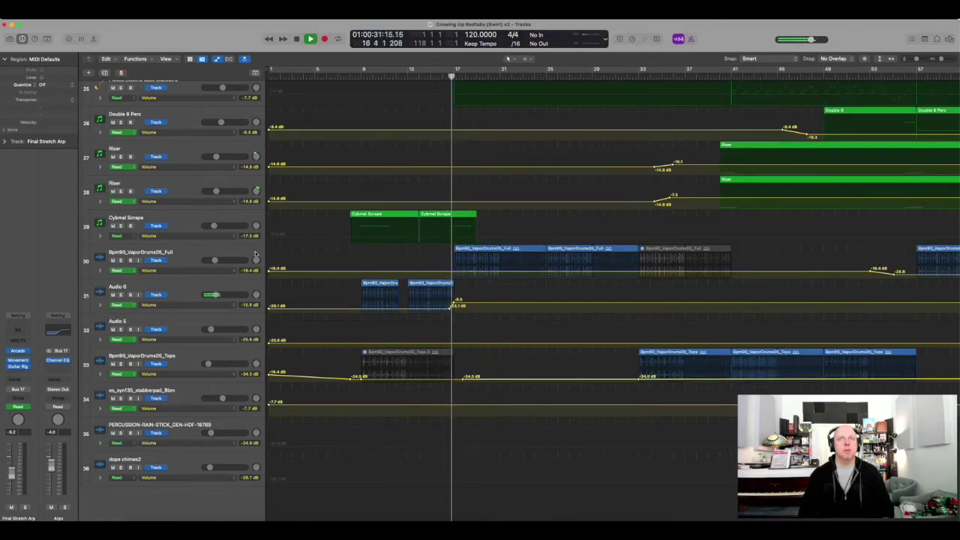
key("space")
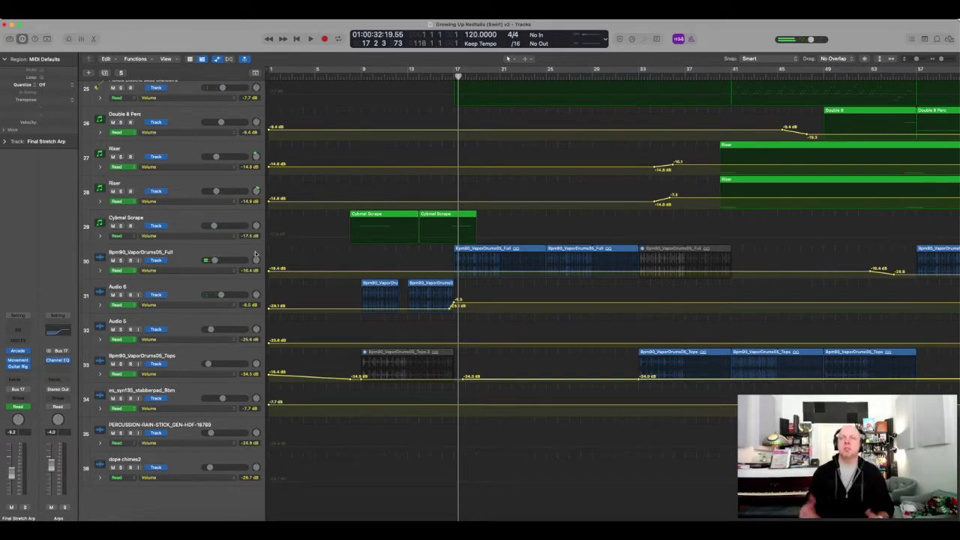
Play the full mix from bar 72 into the rain stick and chimes regions around bar 73.
scroll(433, 246, "right", 10)
scroll(433, 246, "left", 3)
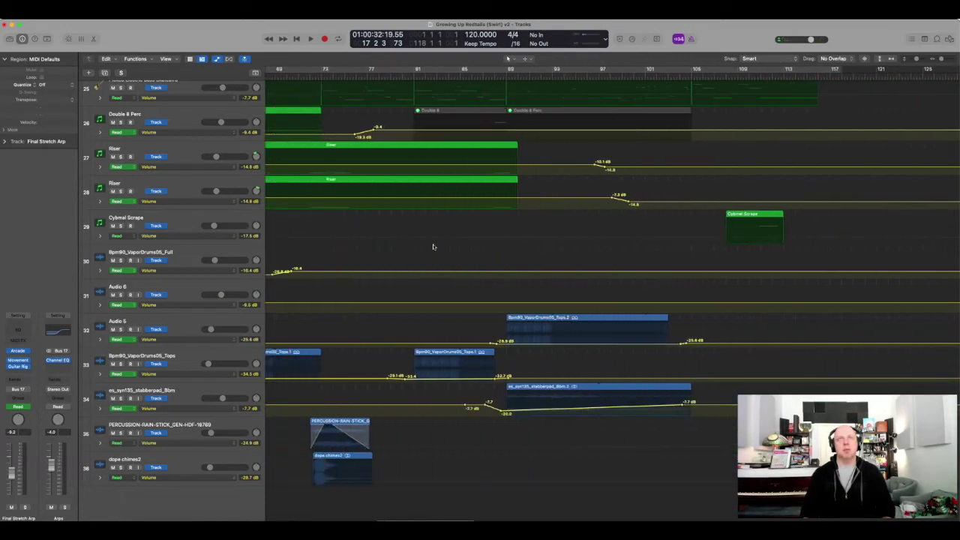
left_click(422, 75)
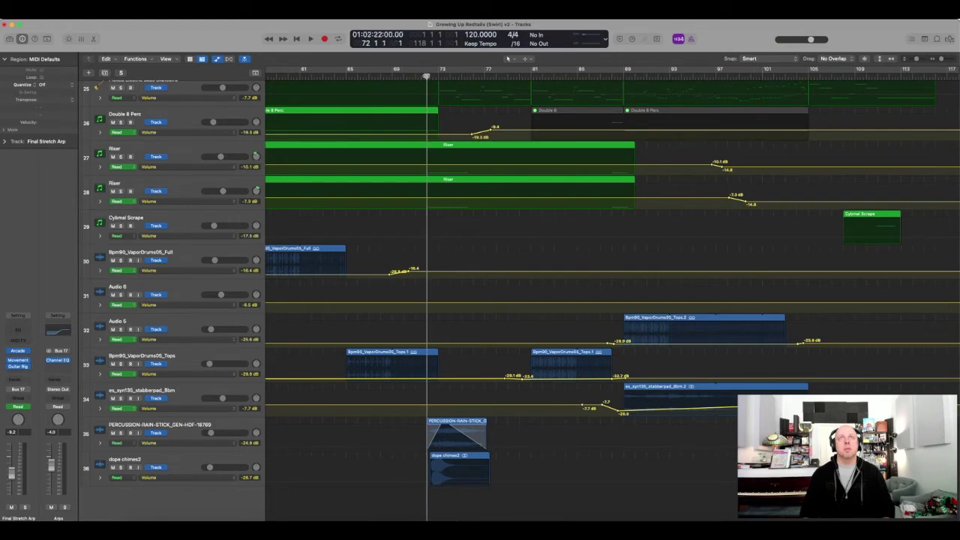
key("space")
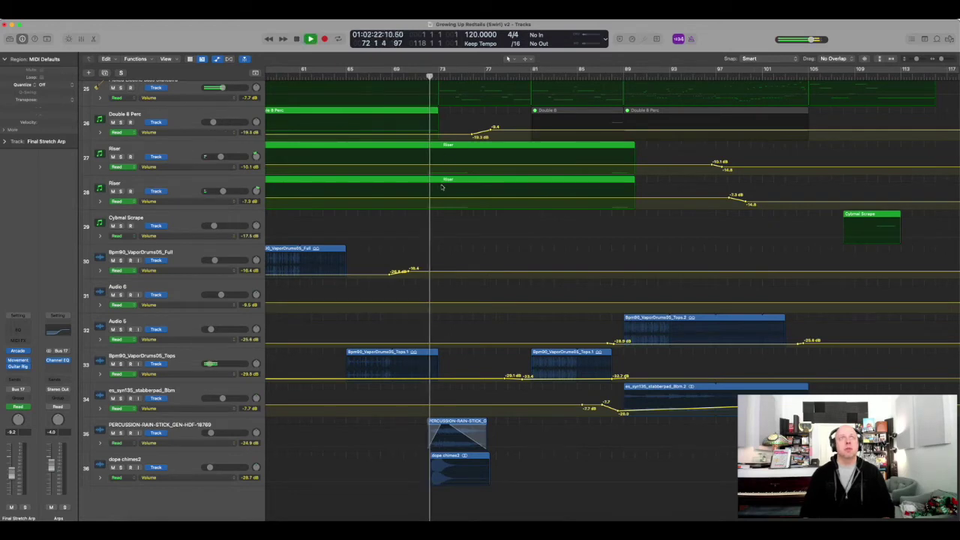
scroll(442, 187, "left", 5)
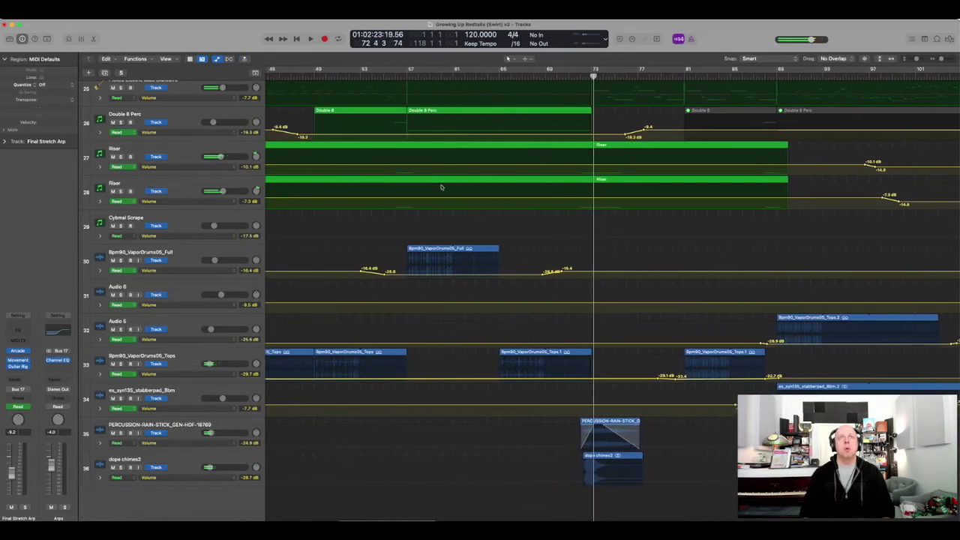
Play the full mix from bar 55 into the VaporDrums05_Full drum region that begins at bar 57.
left_click(417, 76)
left_click(406, 75)
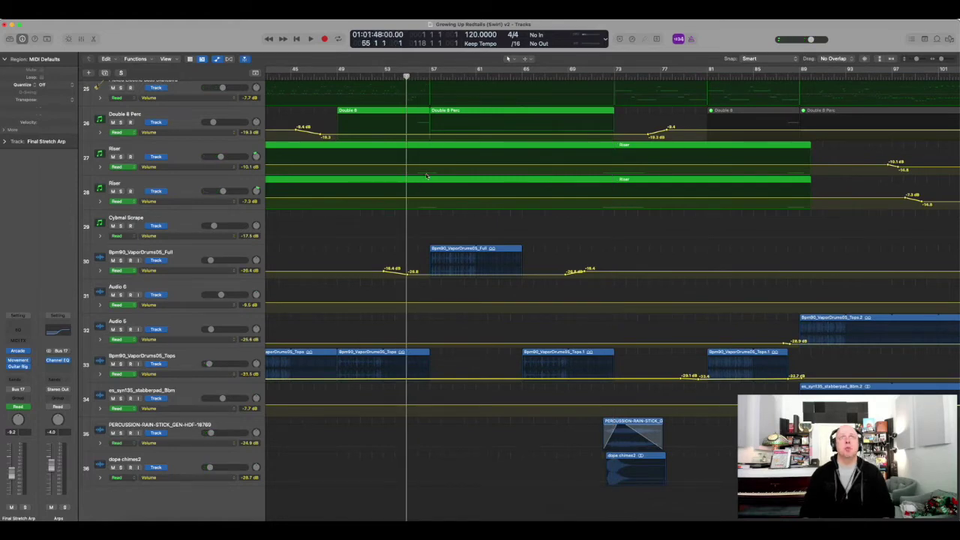
key("space")
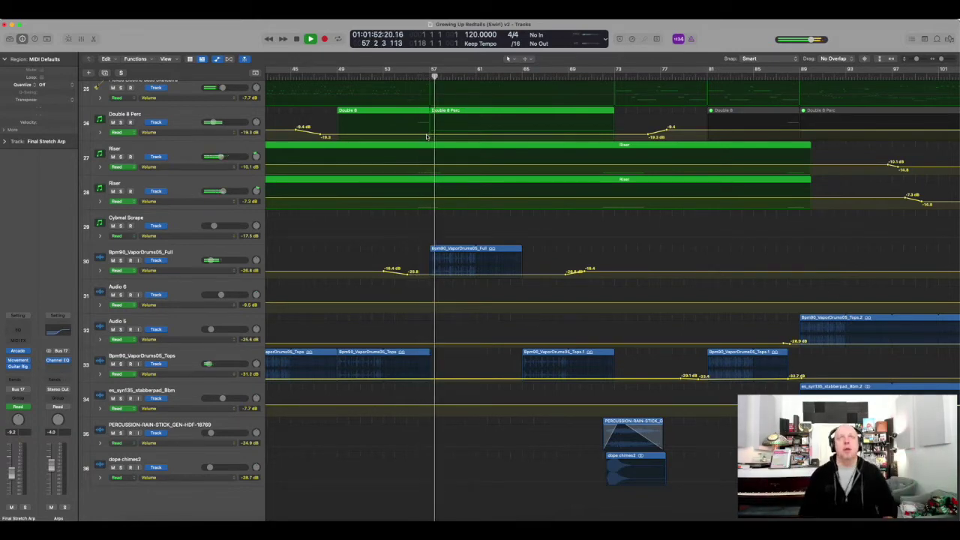
key("space")
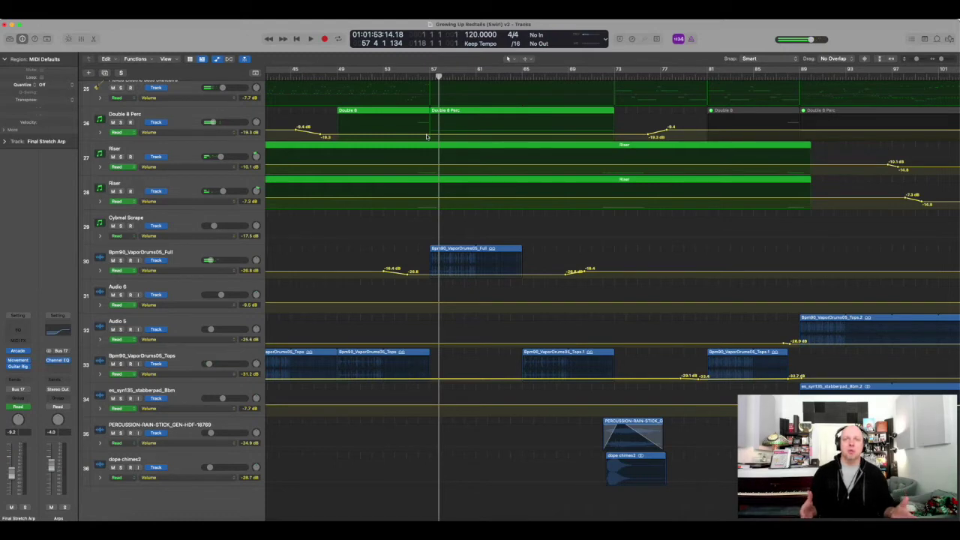
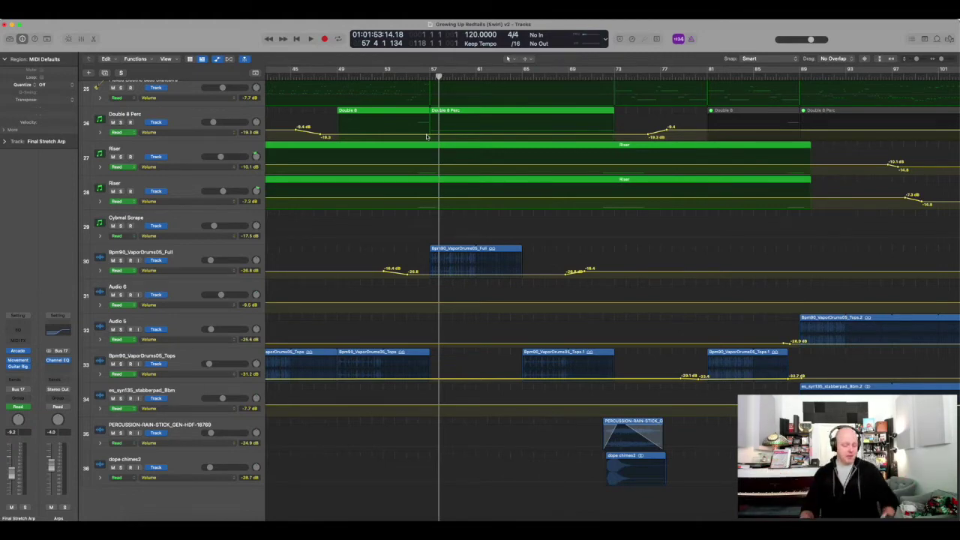
Hide the track automation and play the full arrangement from bar 55 into the section that begins at bar 57.
key("super+Up")
left_click(417, 78)
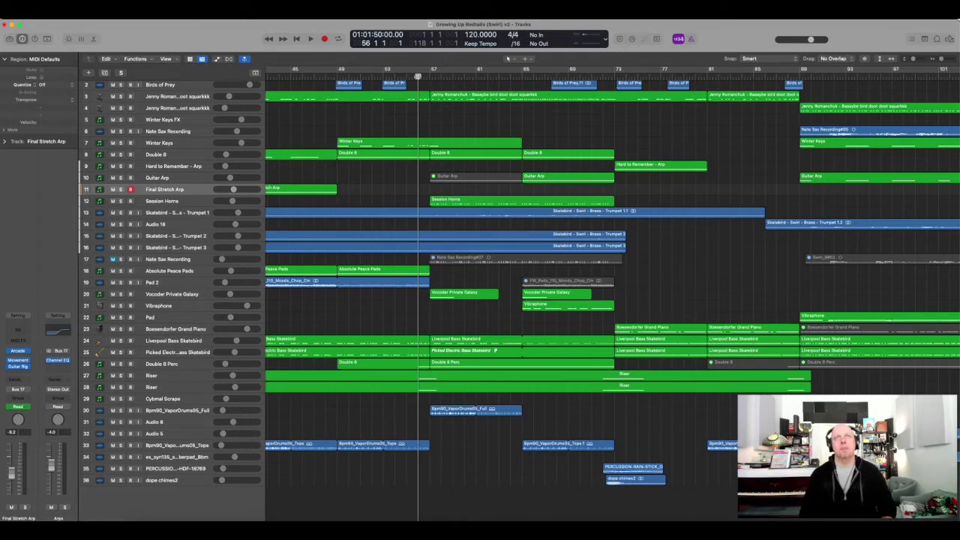
scroll(447, 114, "left", 2)
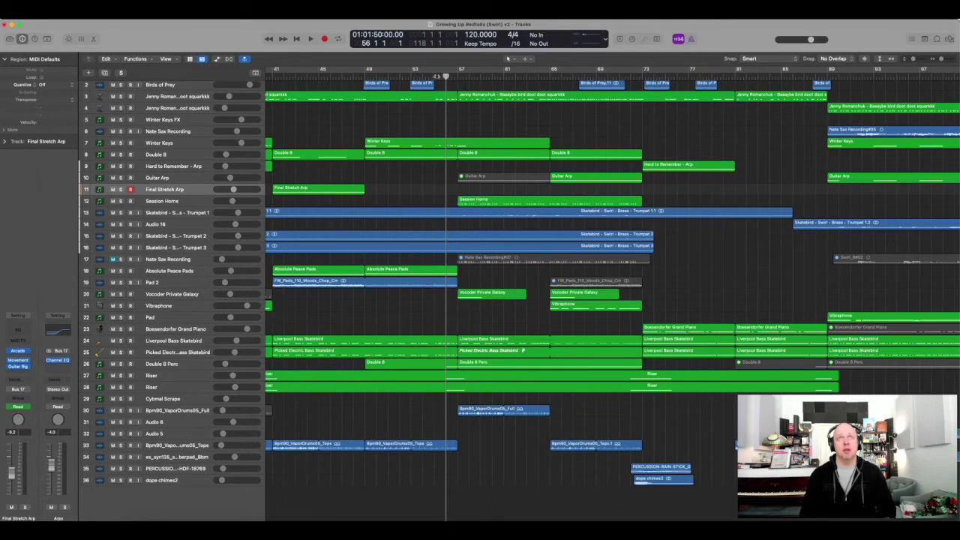
left_click(434, 76)
key("space")
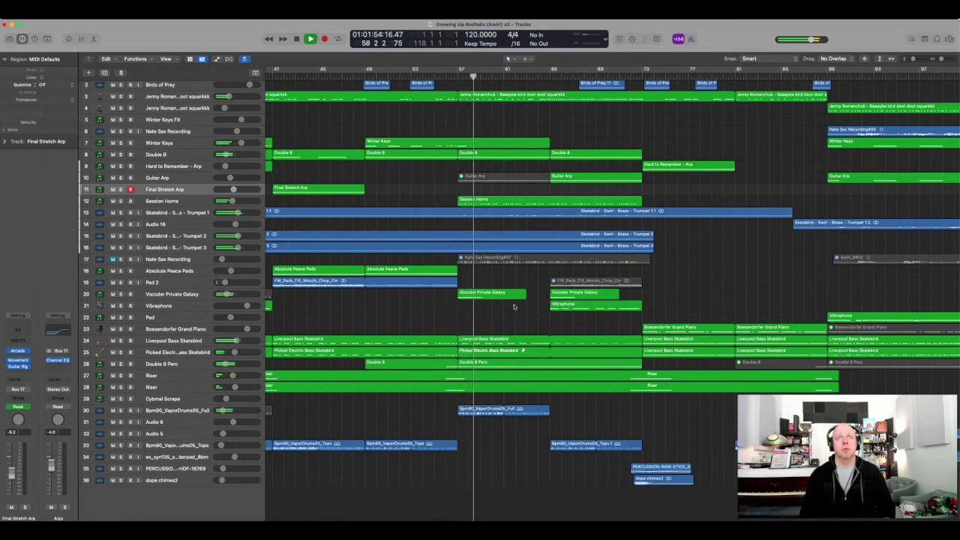
key("super+Left")
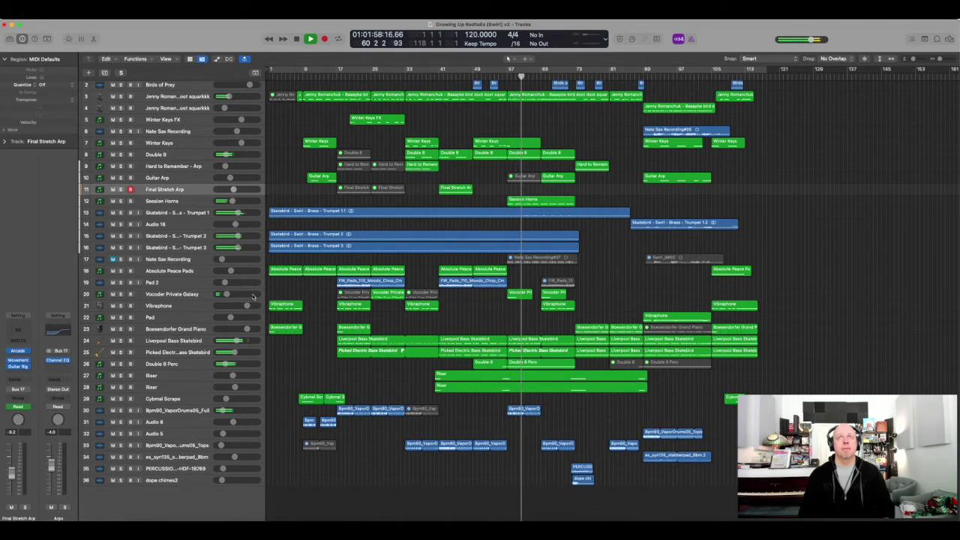
key("space")
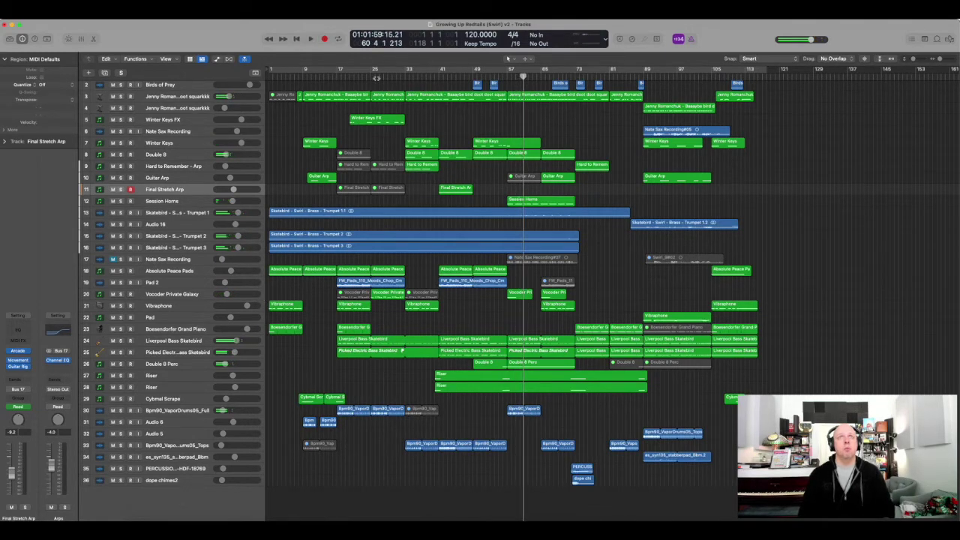
Play the Vocoder Private Galaxy track soloed from bar 25, and play the same passage with its solo off.
left_click(371, 77)
left_click(147, 295)
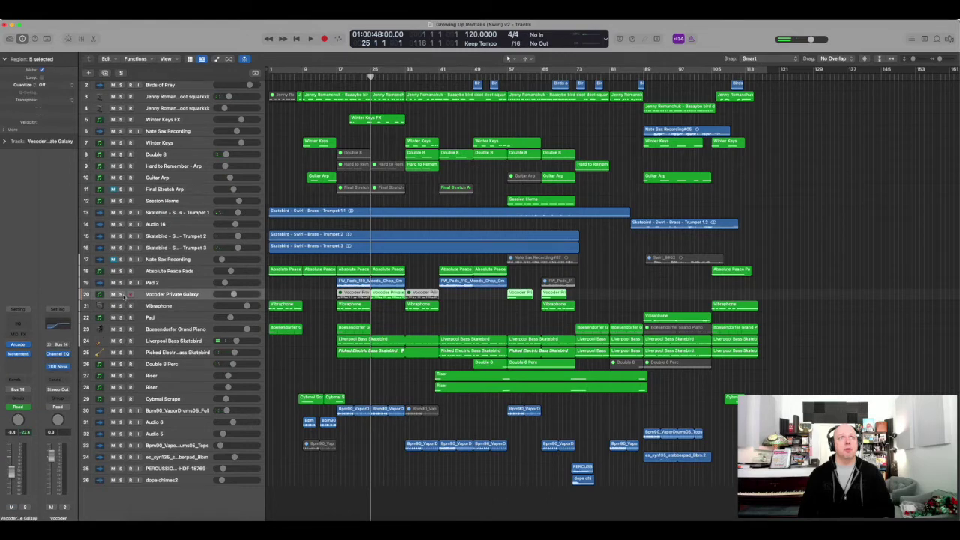
left_click(124, 295)
key("space")
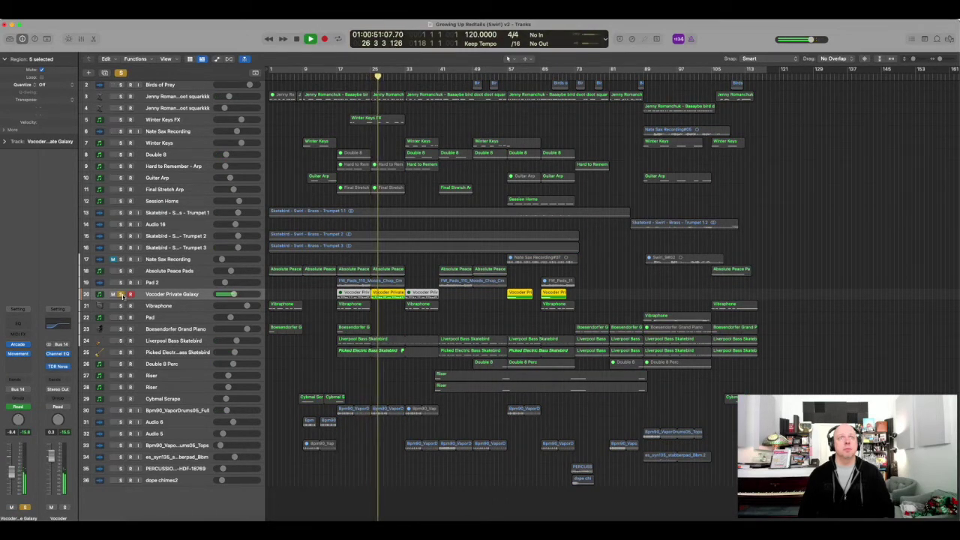
key("space")
left_click(122, 294)
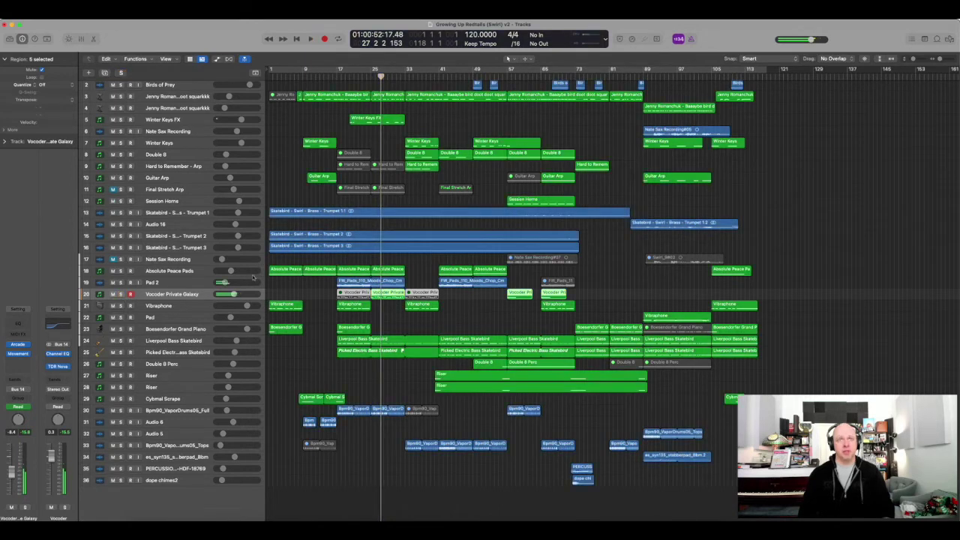
key("space")
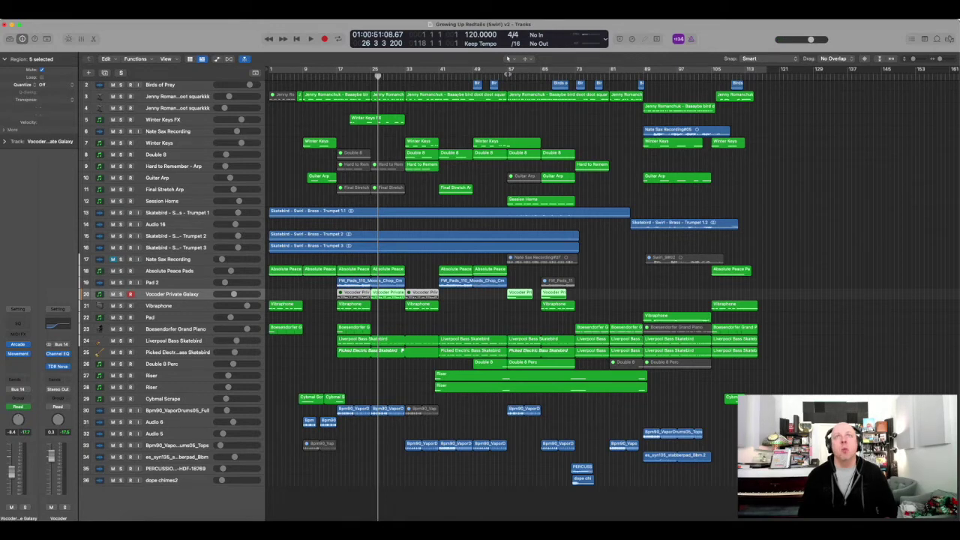
Solo the Vocoder Private Galaxy track, play it from bar 57, and turn the solo off.
left_click(508, 73)
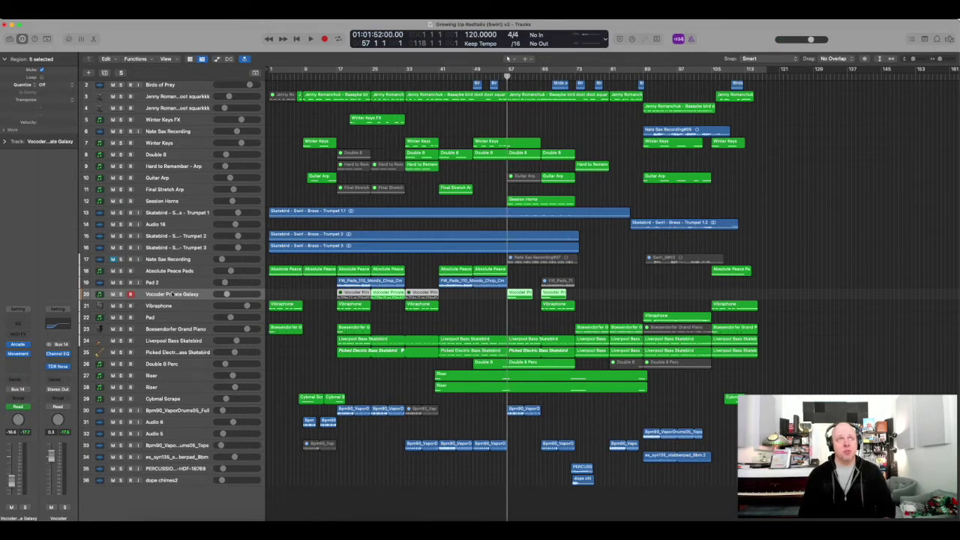
left_click(120, 294)
key("space")
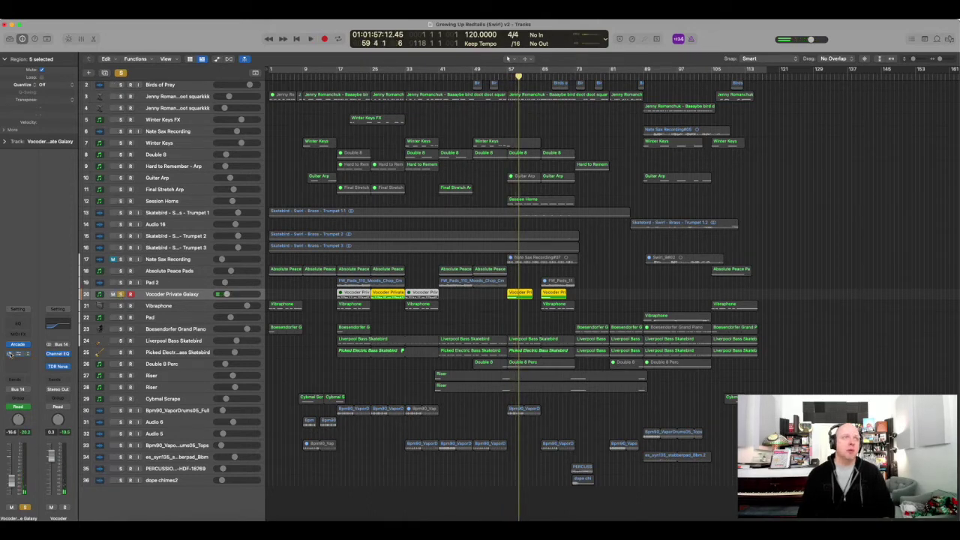
key("space")
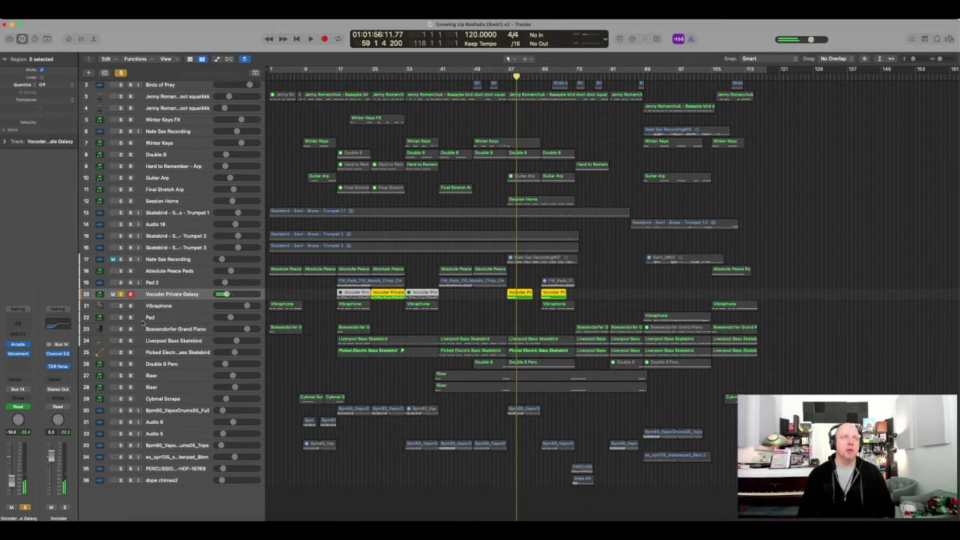
key("space")
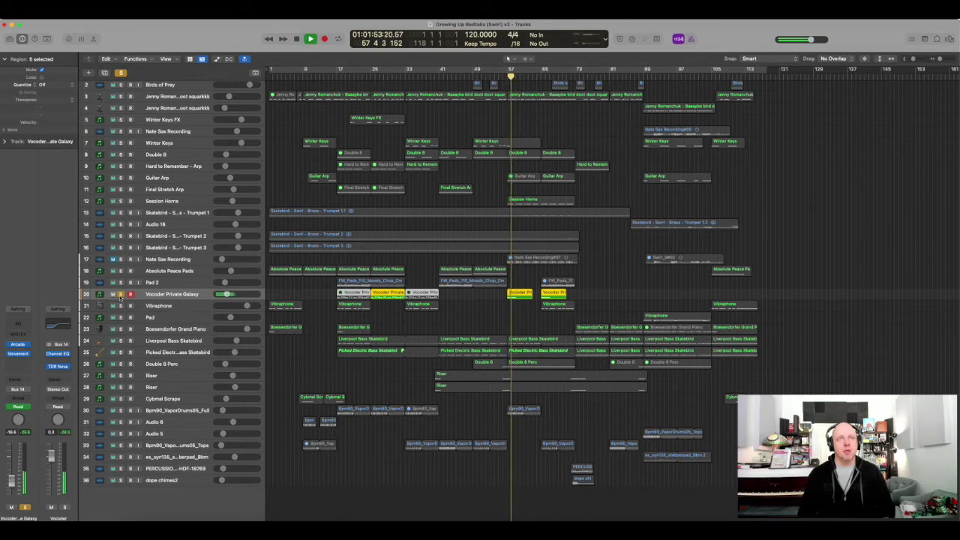
key("space")
left_click(121, 294)
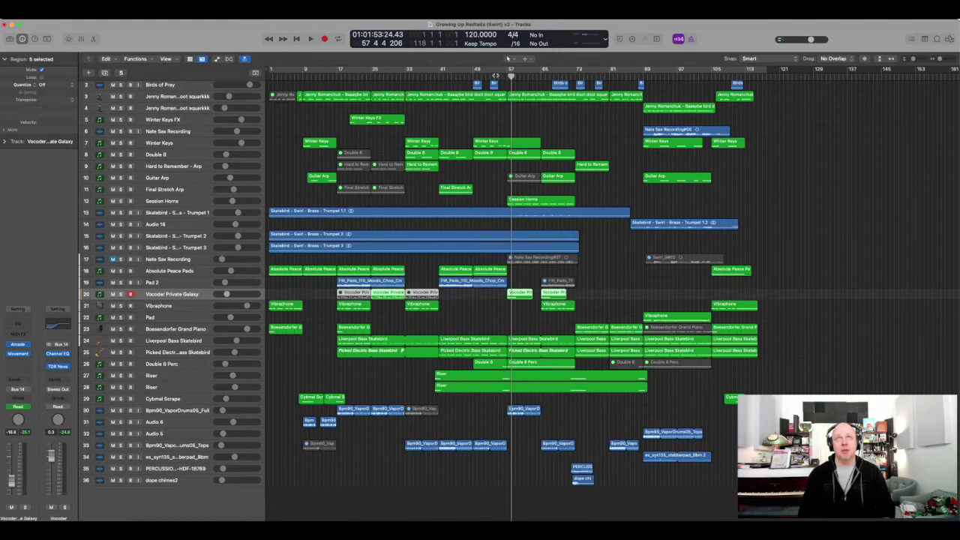
Play the full mix from bar 25 to hear the Vocoder Private Galaxy part in context.
key("comma")
key("comma")
key("comma")
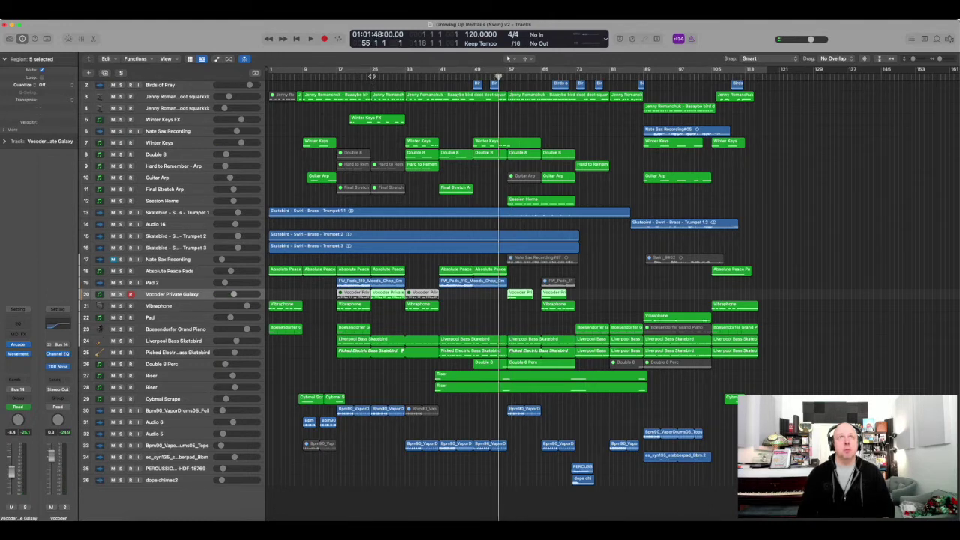
key("alt+comma")
key("space")
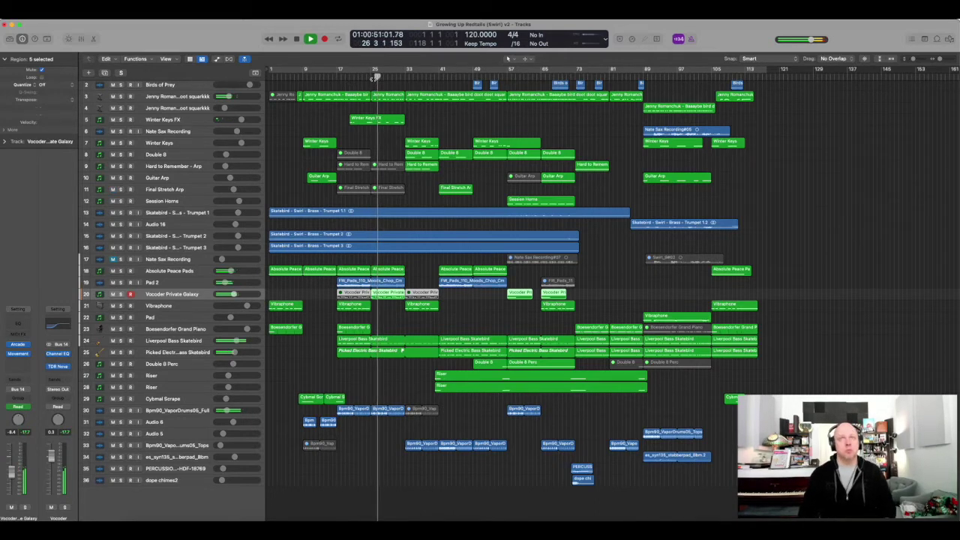
key("space")
Play the full mix from bar 57 to compare the vocoder level with the earlier section.
left_click(507, 75)
key("space")
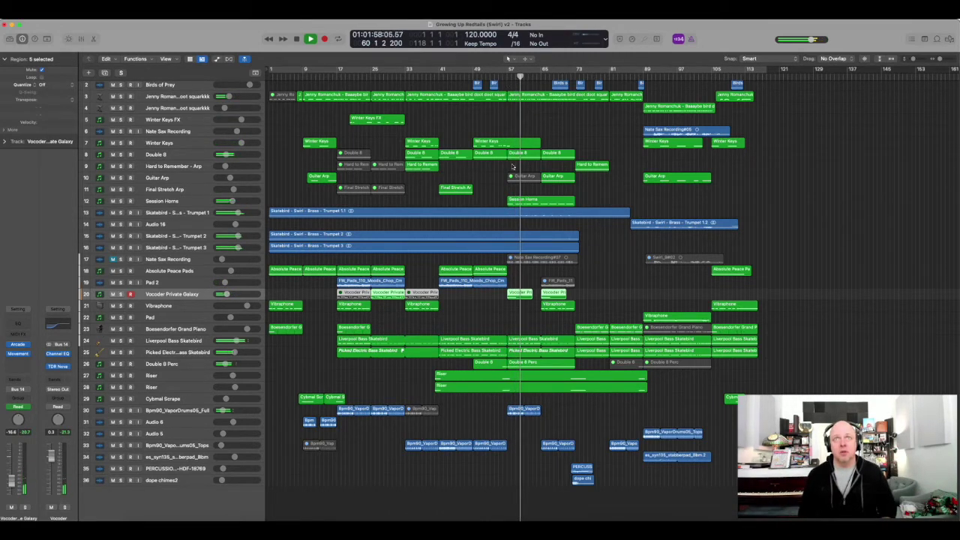
key("space")
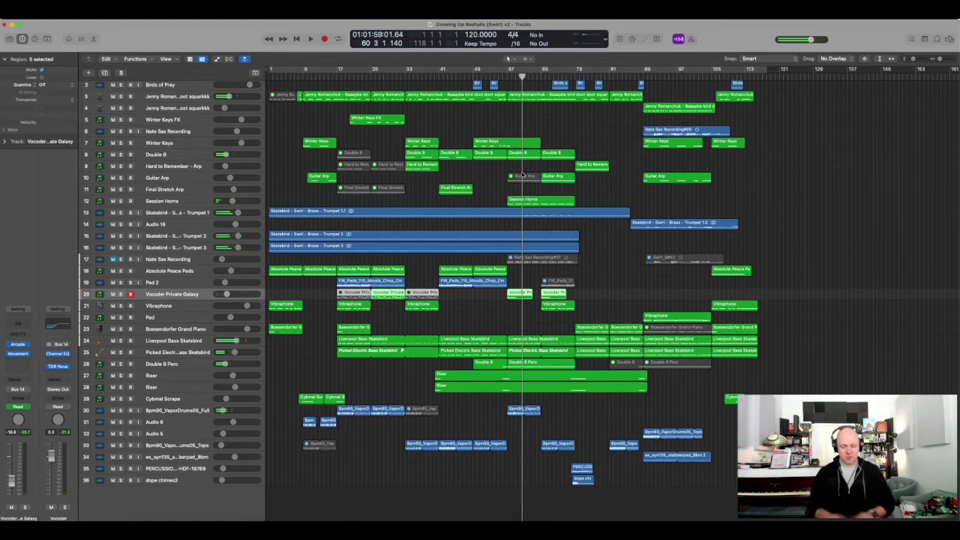
Place the playhead at bar 57 and solo the Skatebird - Swirl - Brass tracks Trumpet 1, Trumpet 2 and Trumpet 3.
key("super+Down")
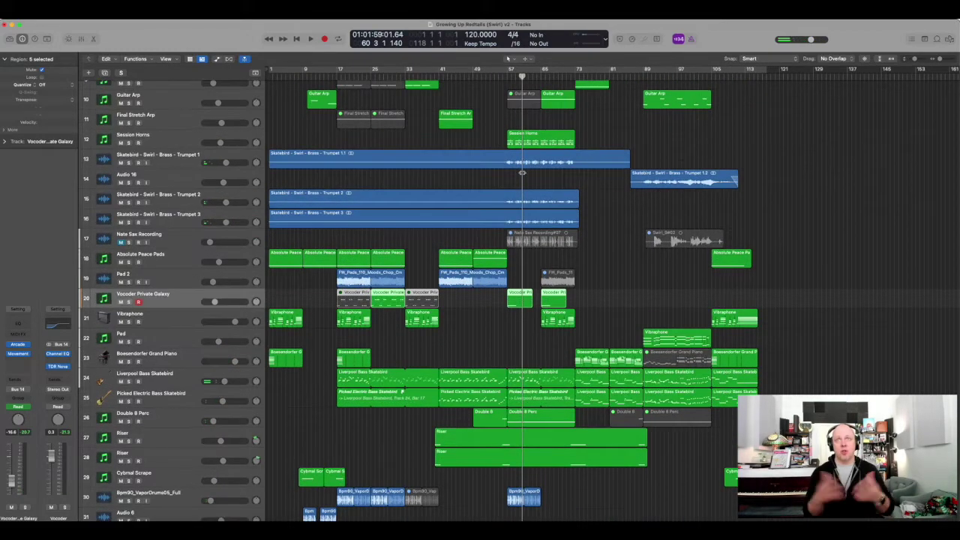
key("super+Right")
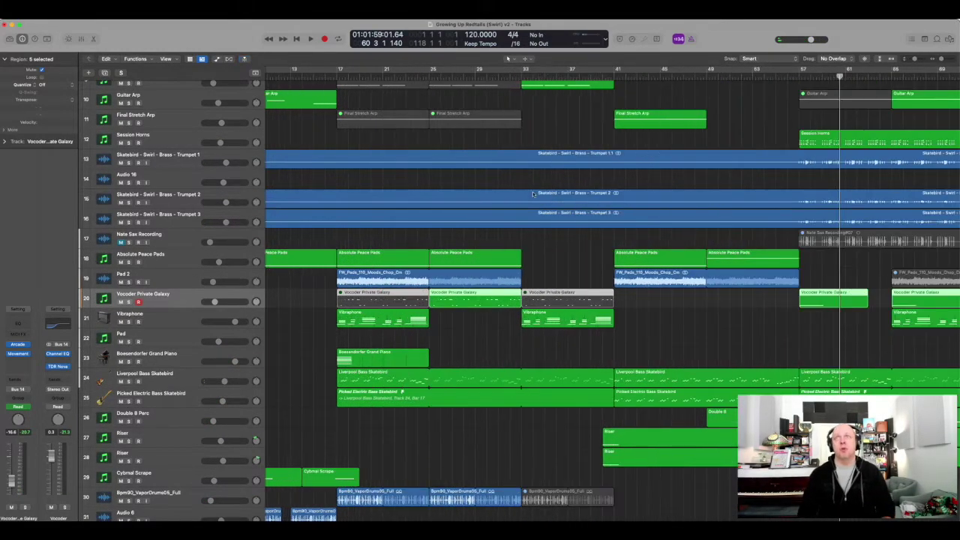
scroll(533, 191, "right", 10)
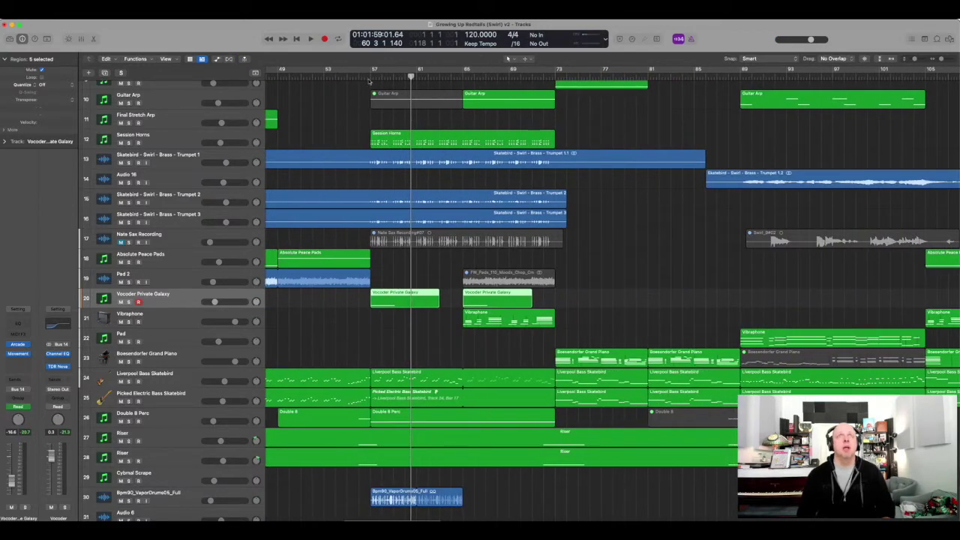
key("shift+Home")
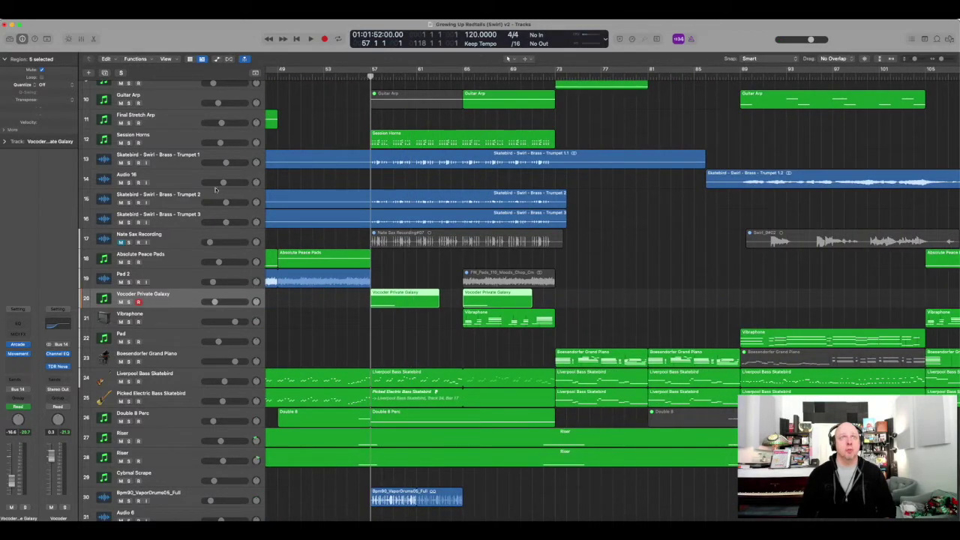
left_click(128, 162)
left_click(129, 202)
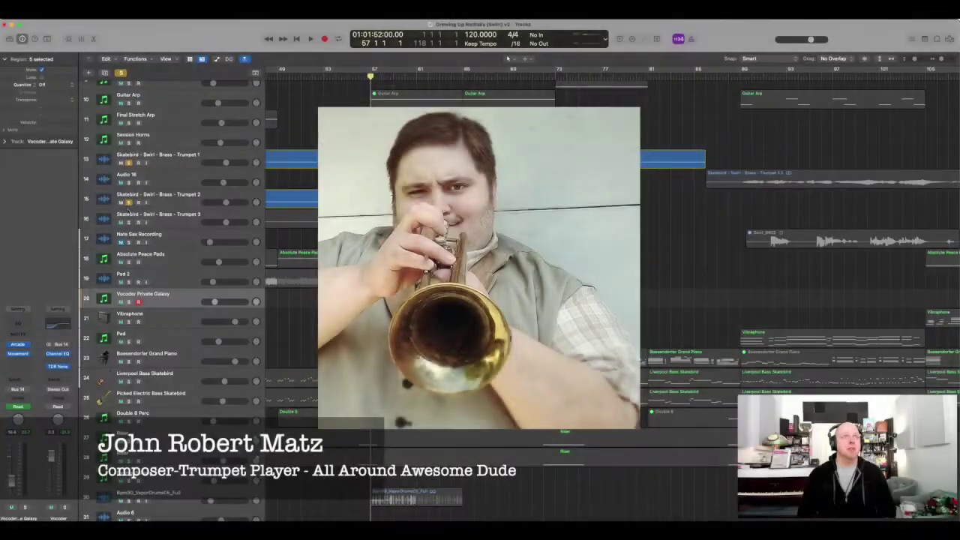
left_click(128, 222)
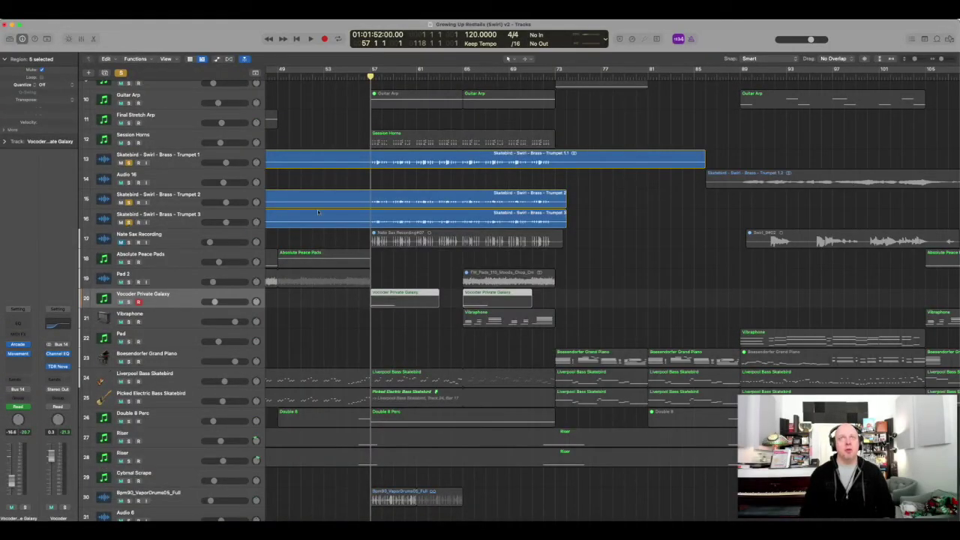
Play the three soloed trumpet tracks from bar 57, and turn off their solos.
key("space")
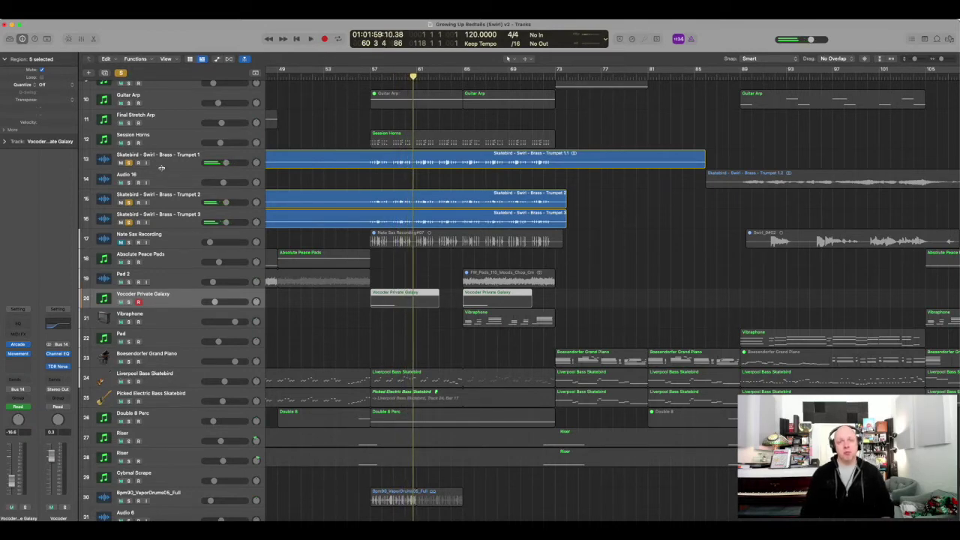
left_click(129, 163)
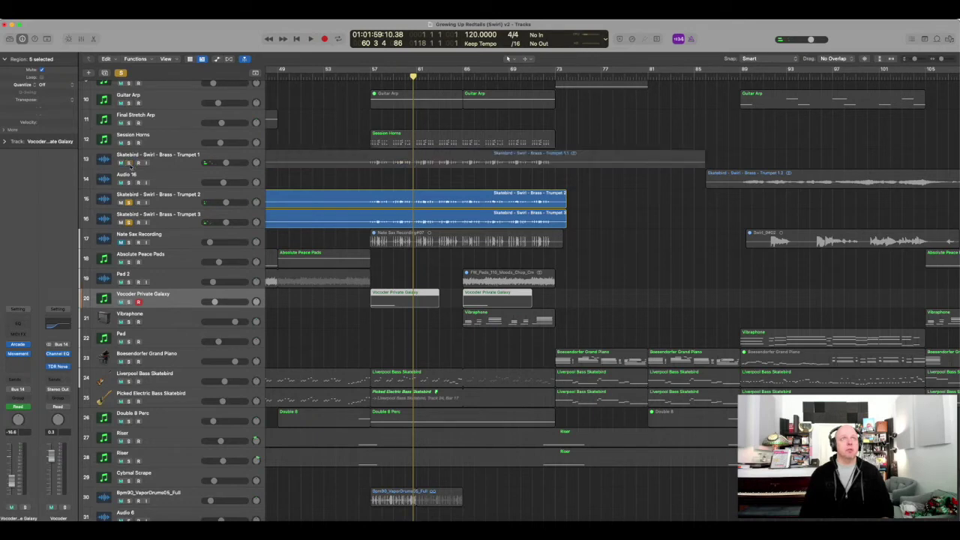
left_click(128, 203)
left_click(129, 222)
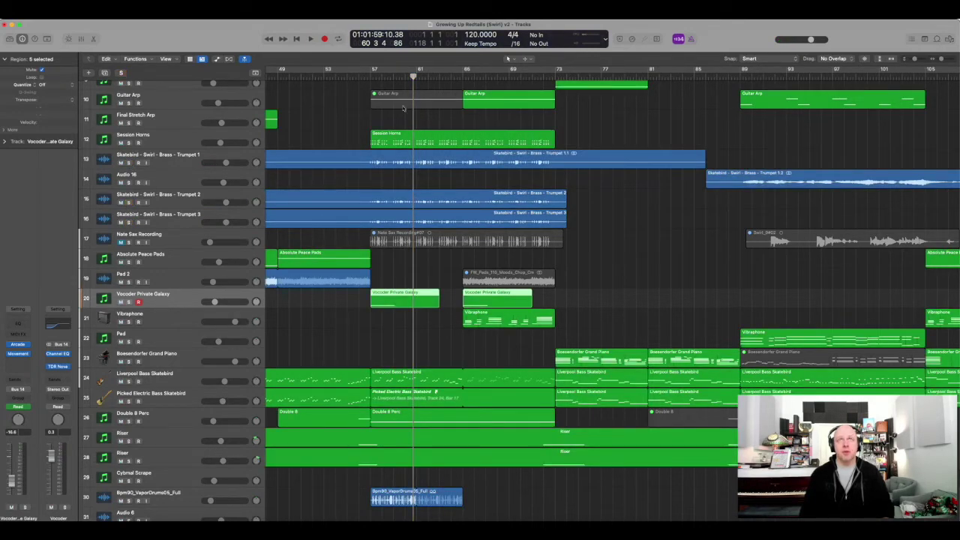
Play the full mix from bar 57 to bar 75, following the active parts across the track list.
left_click(370, 75)
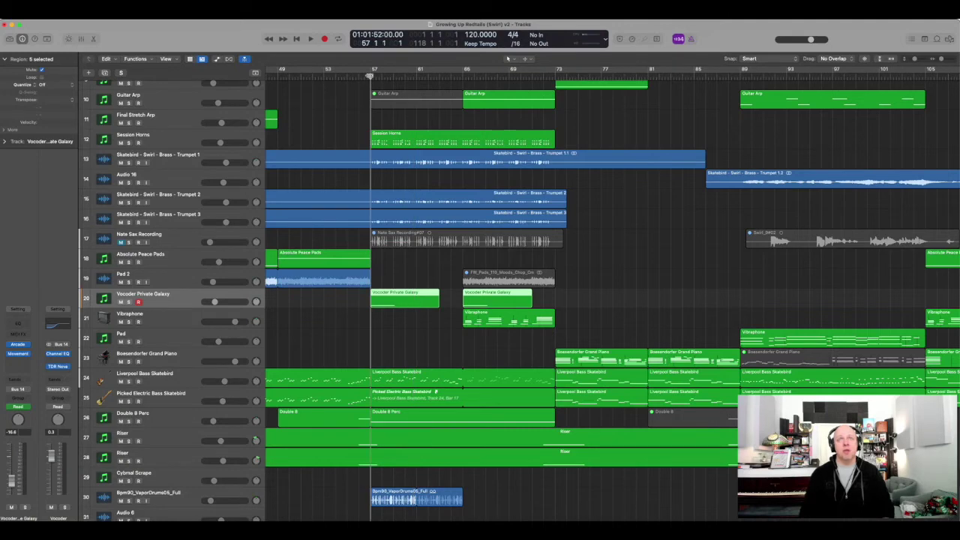
key("space")
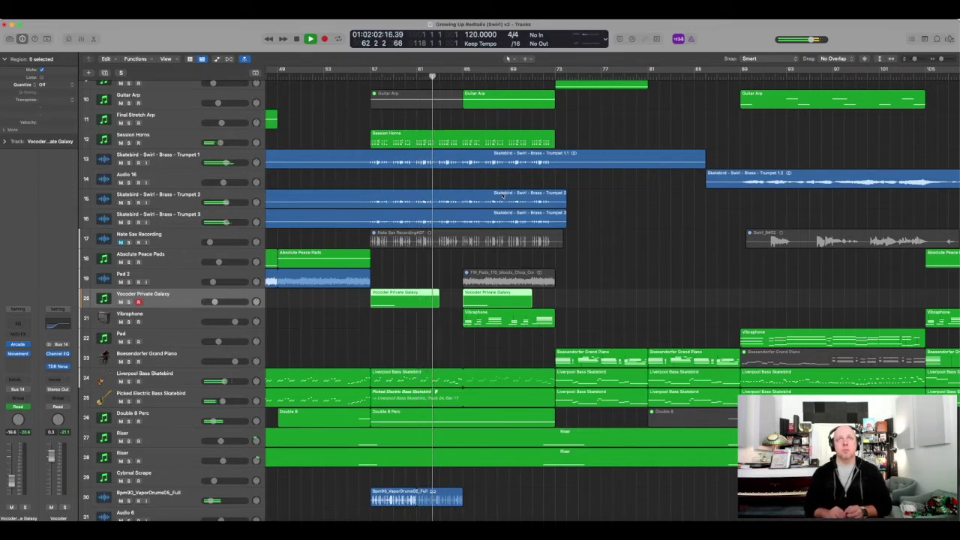
scroll(504, 196, "up", 8)
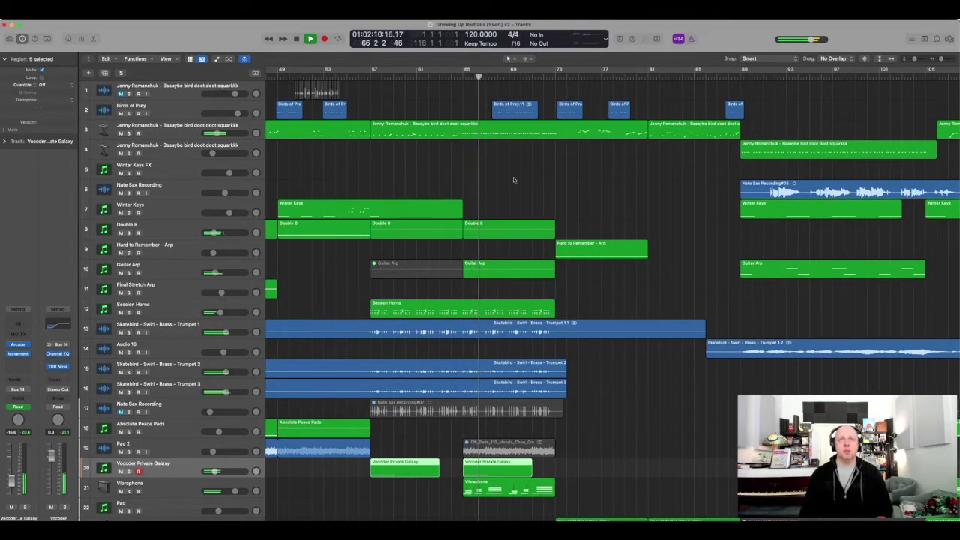
scroll(513, 179, "down", 2)
scroll(513, 177, "down", 3)
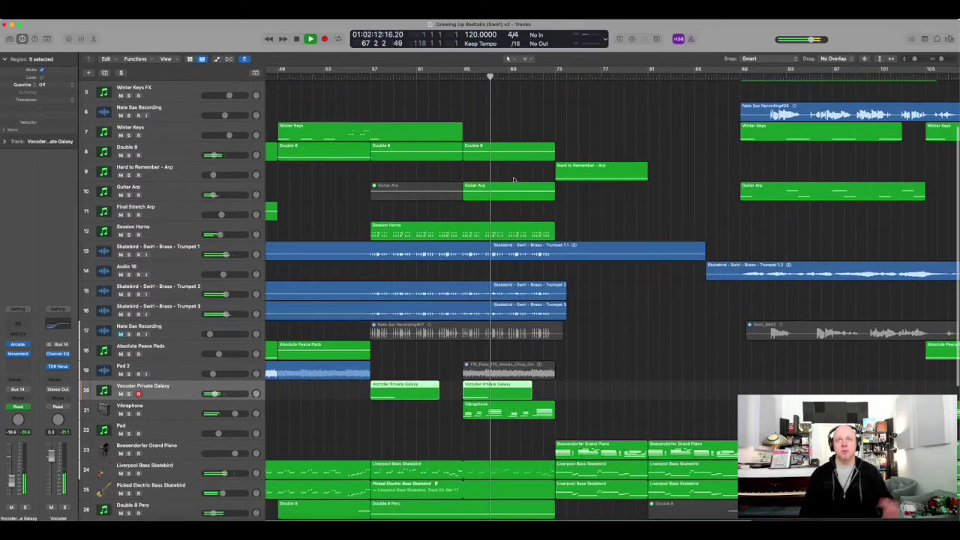
scroll(513, 179, "down", 2)
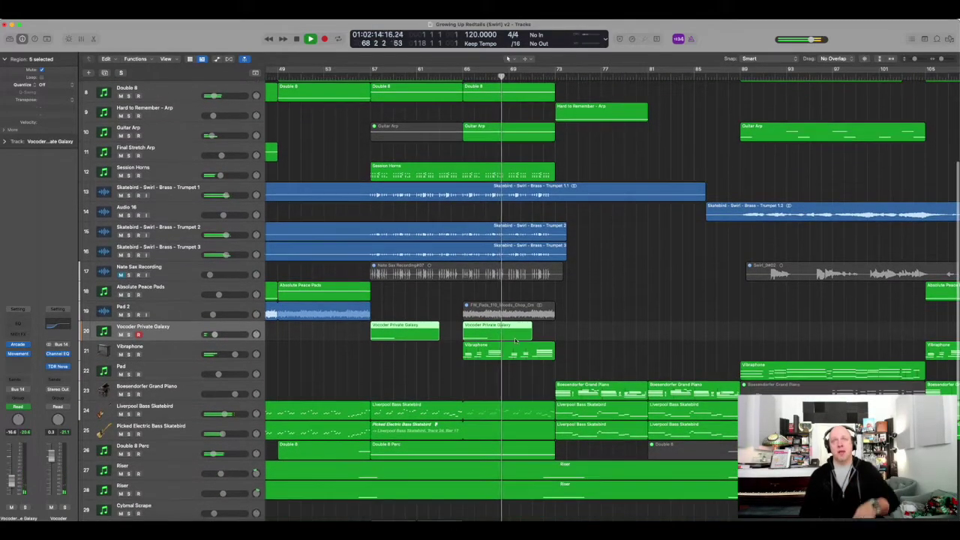
scroll(521, 340, "up", 5)
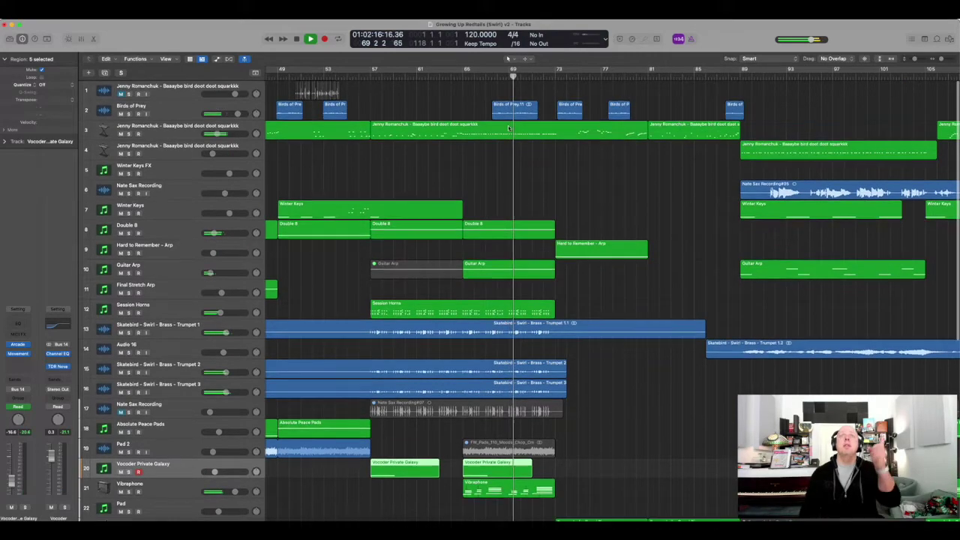
scroll(534, 153, "down", 2)
scroll(535, 153, "down", 4)
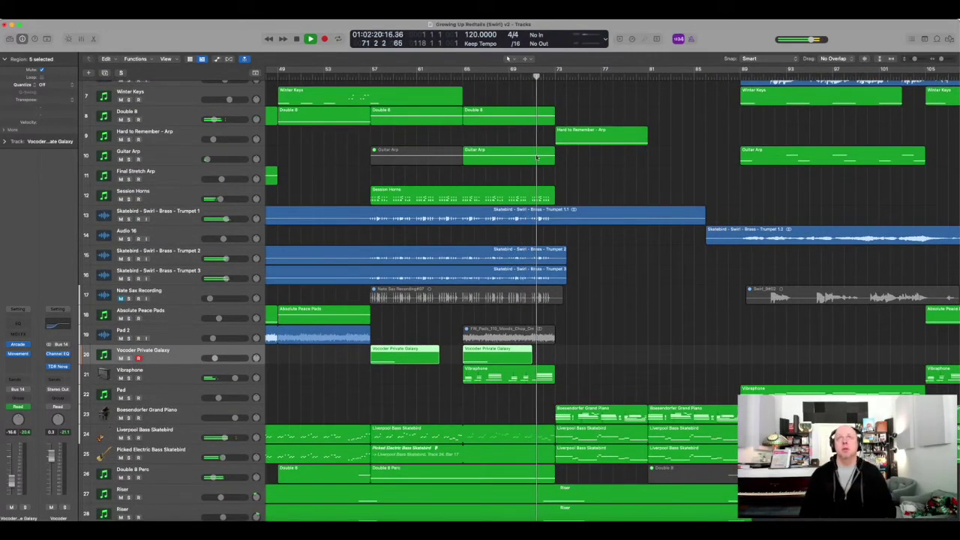
scroll(535, 153, "down", 2)
scroll(583, 172, "up", 1)
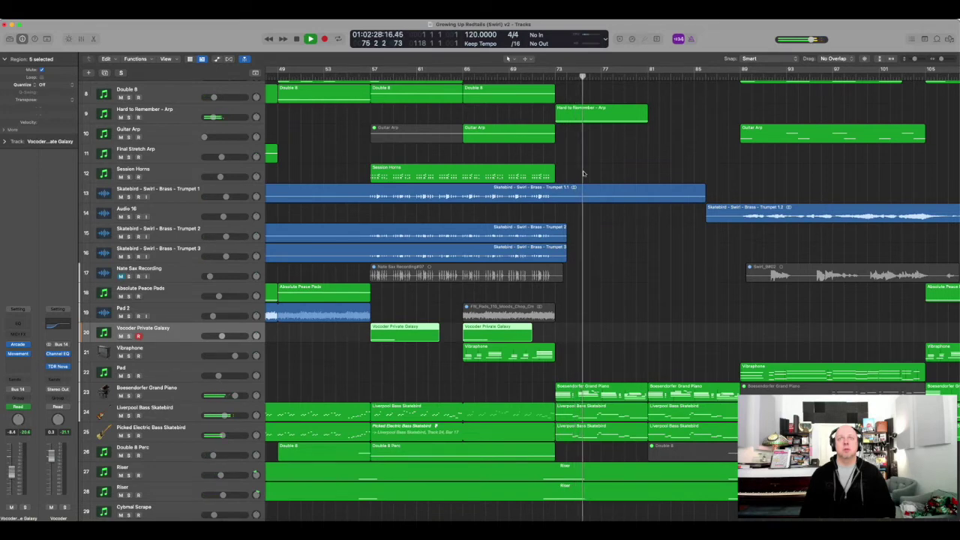
key("space")
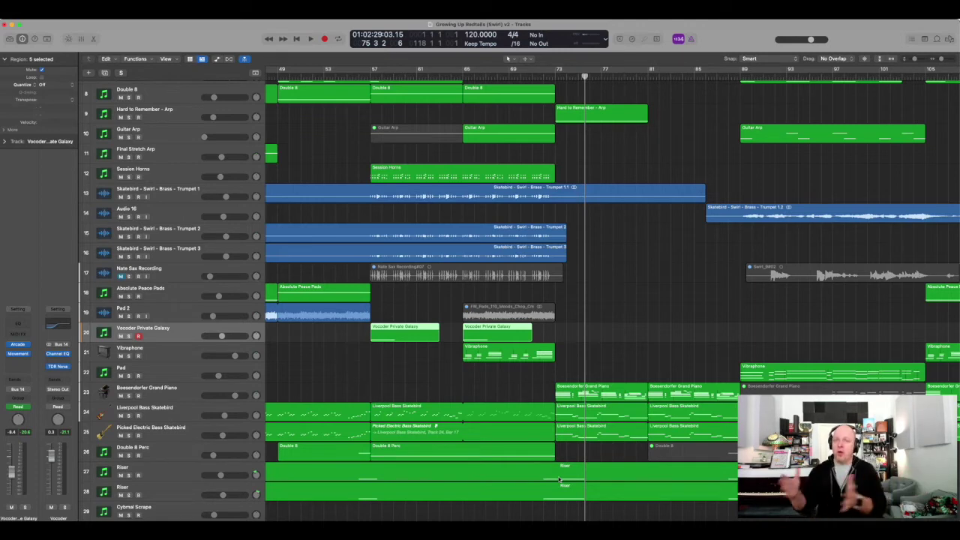
Play the full mix from bar 72 and review which tracks play in the sections starting at bars 73 and 81.
left_click(542, 77)
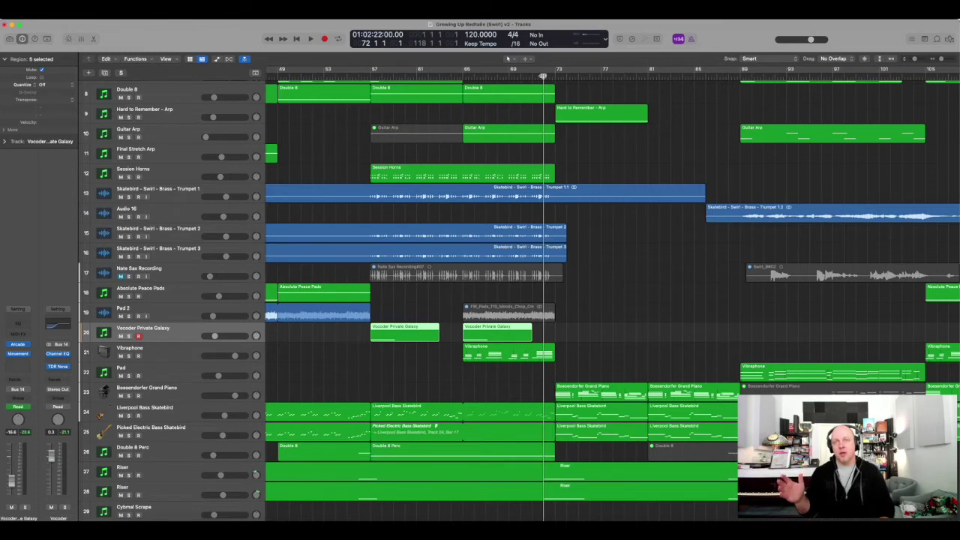
key("space")
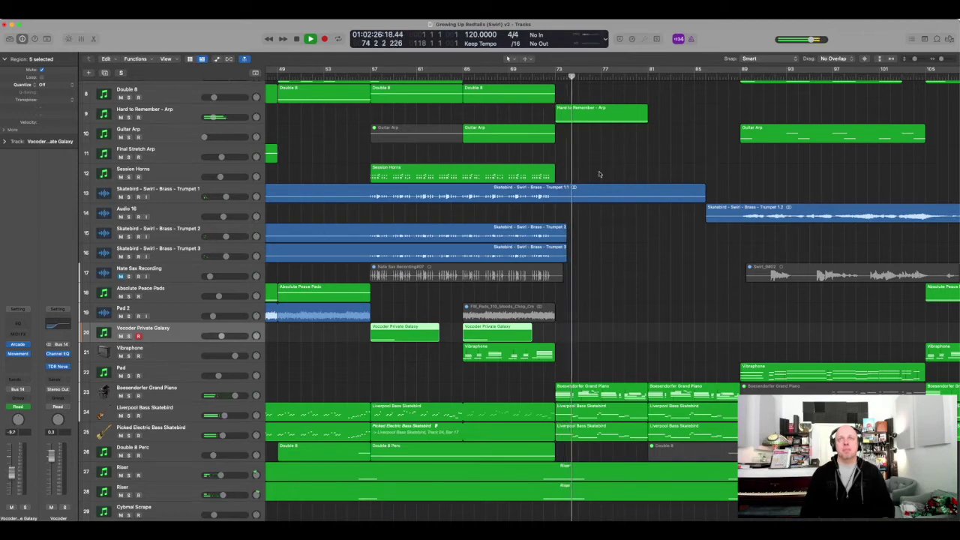
scroll(600, 174, "up", 5)
scroll(603, 175, "right", 4)
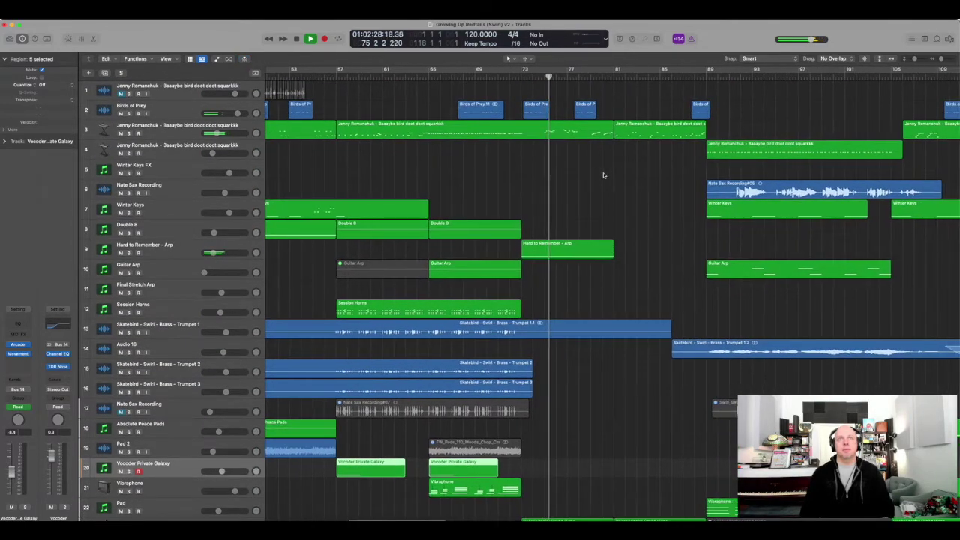
scroll(603, 176, "down", 3)
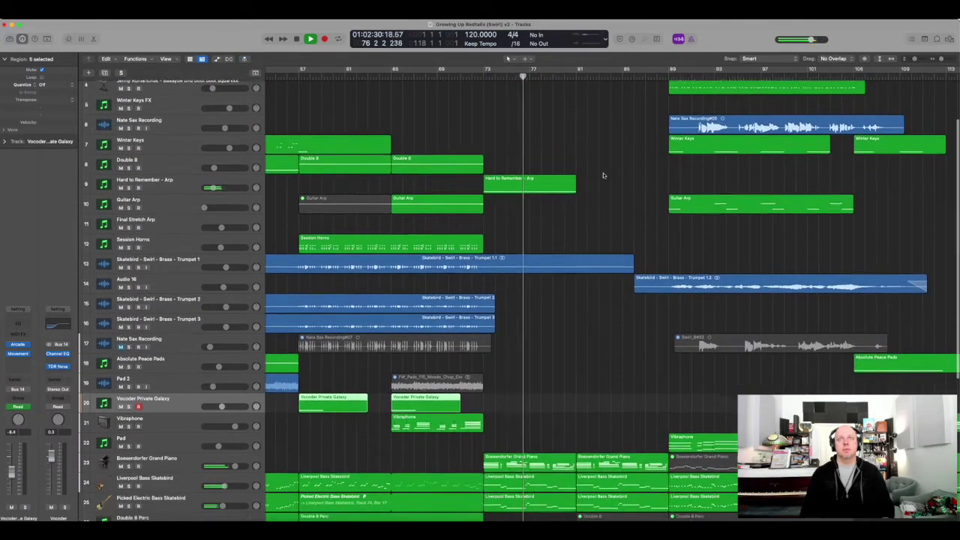
scroll(602, 175, "down", 4)
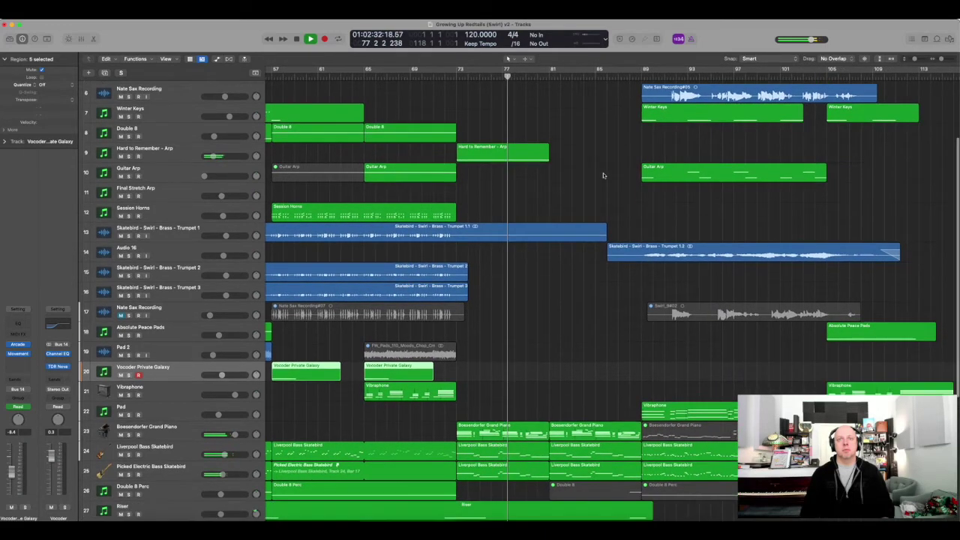
scroll(603, 176, "right", 4)
scroll(603, 175, "down", 1)
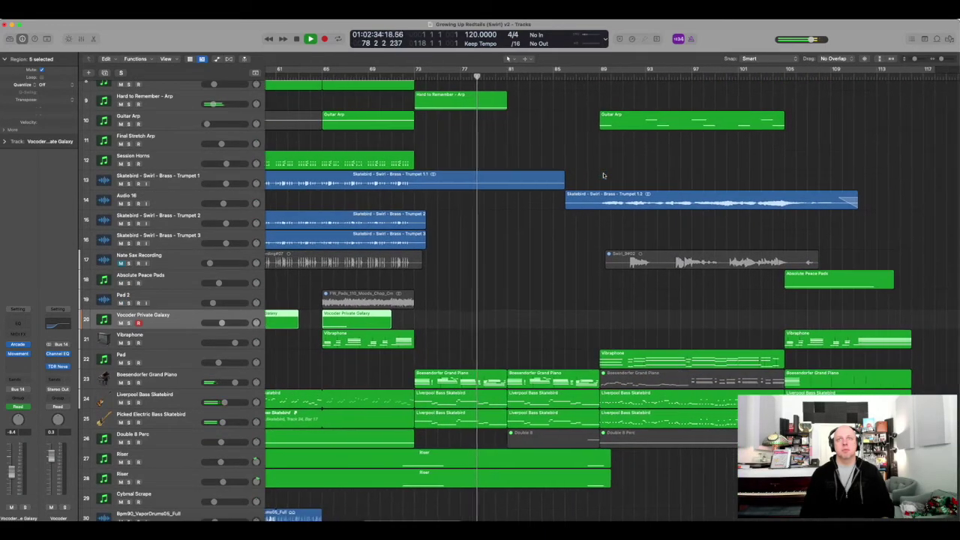
scroll(604, 175, "down", 6)
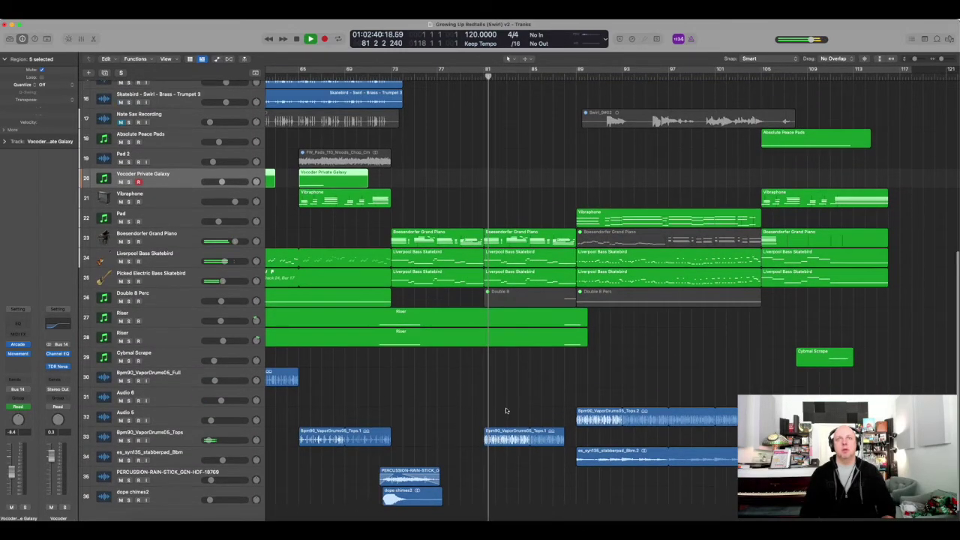
scroll(506, 408, "up", 10)
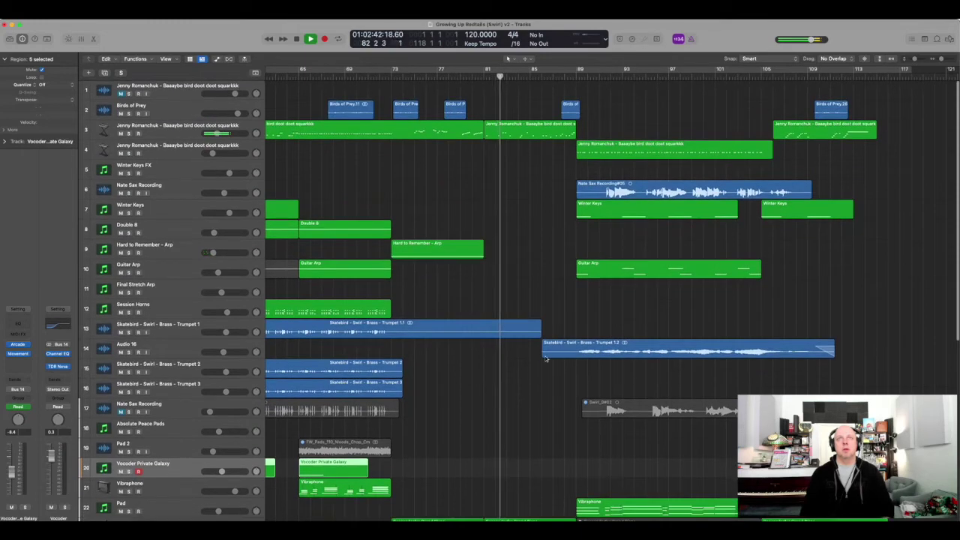
scroll(545, 359, "right", 3)
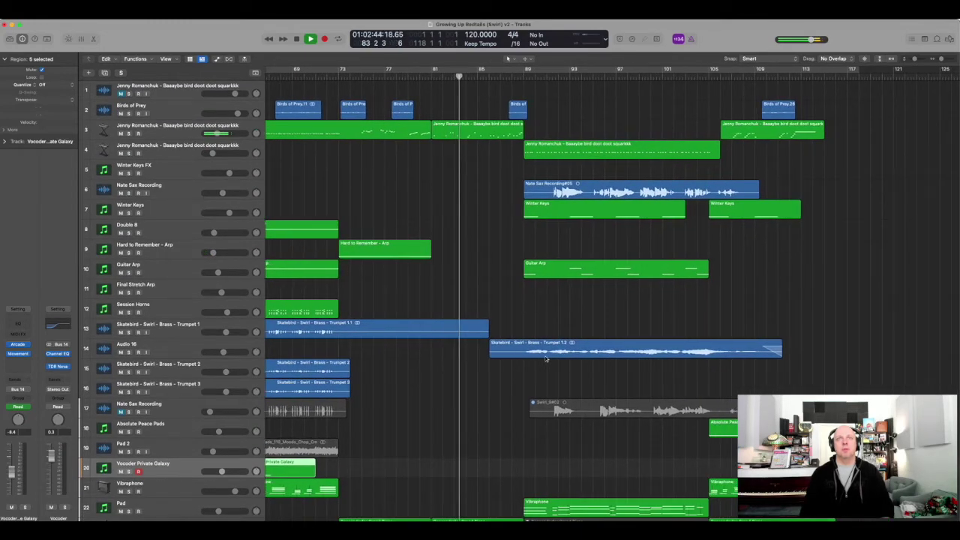
scroll(545, 358, "right", 2)
scroll(545, 359, "down", 5)
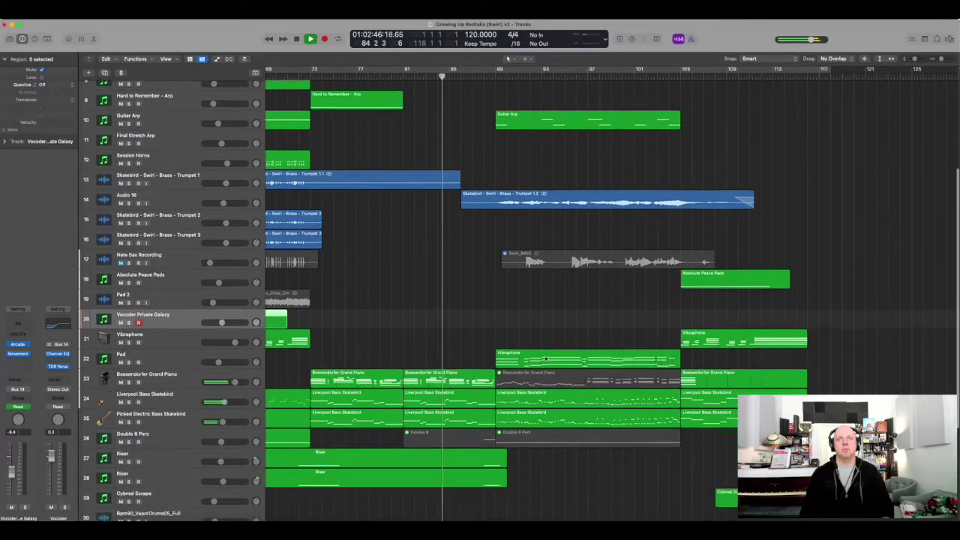
scroll(545, 358, "down", 2)
scroll(532, 347, "right", 1)
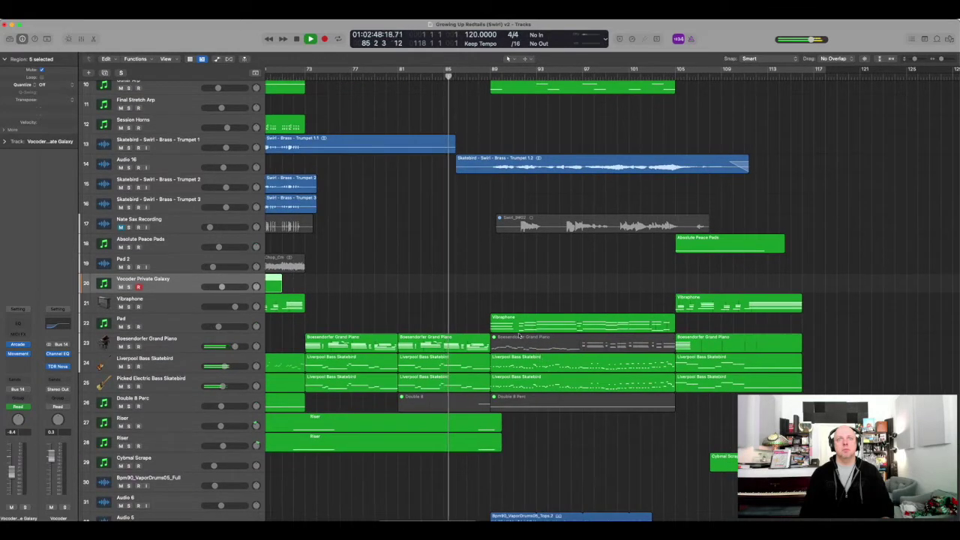
Follow the playing mix into the section at bar 89 in close-up, and stop playback there.
left_click(453, 323)
key("z")
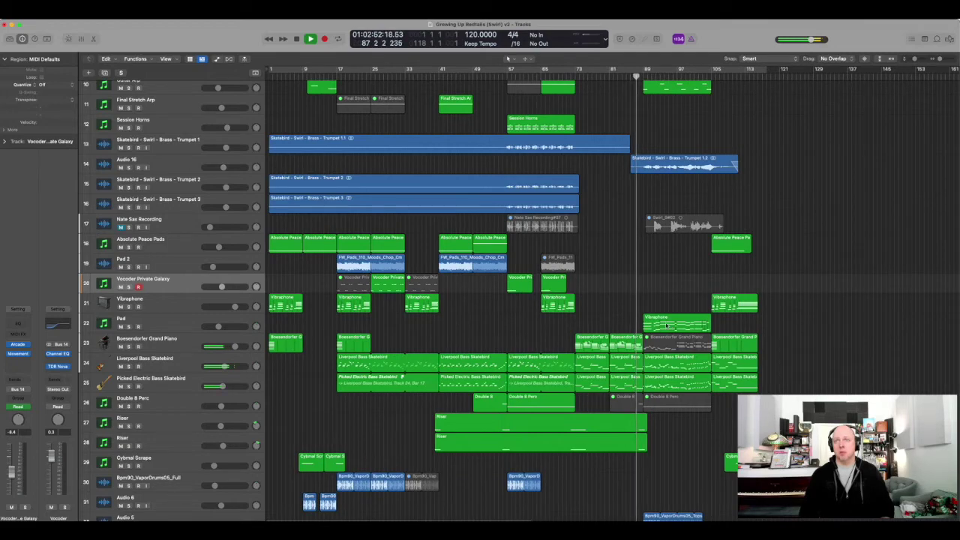
key("z")
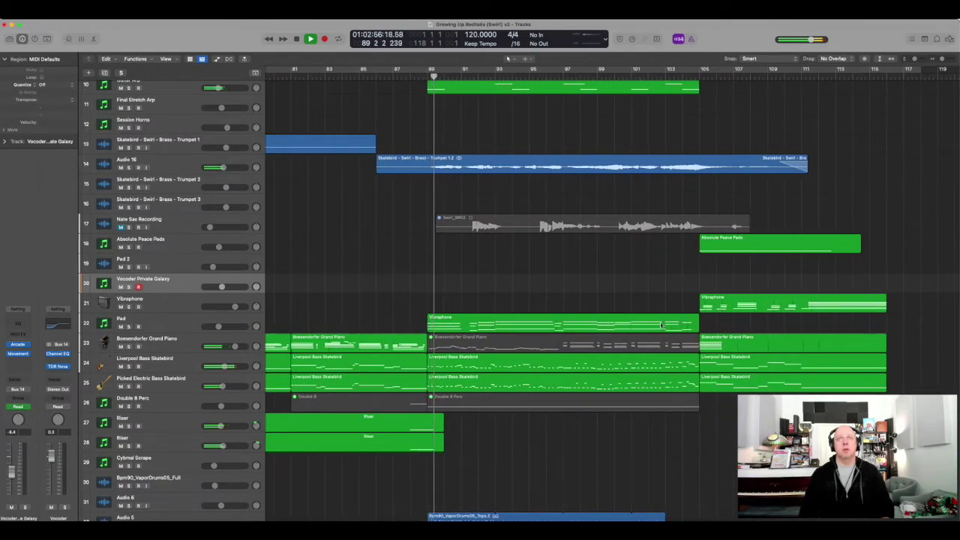
scroll(661, 325, "up", 3)
scroll(661, 325, "up", 1)
key("space")
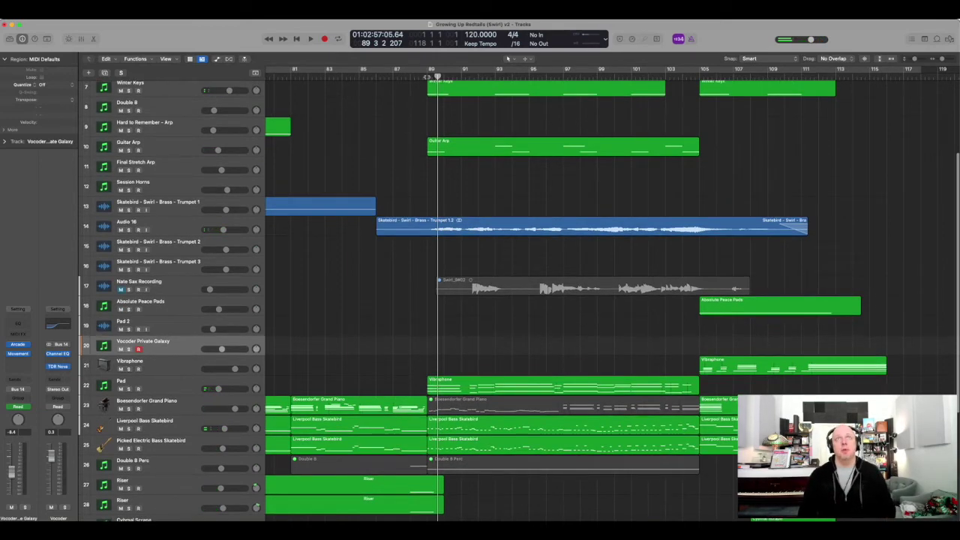
Return the playhead to bar 57 and unmute the sax recording region on track 17.
left_click(427, 72)
scroll(514, 268, "left", 5)
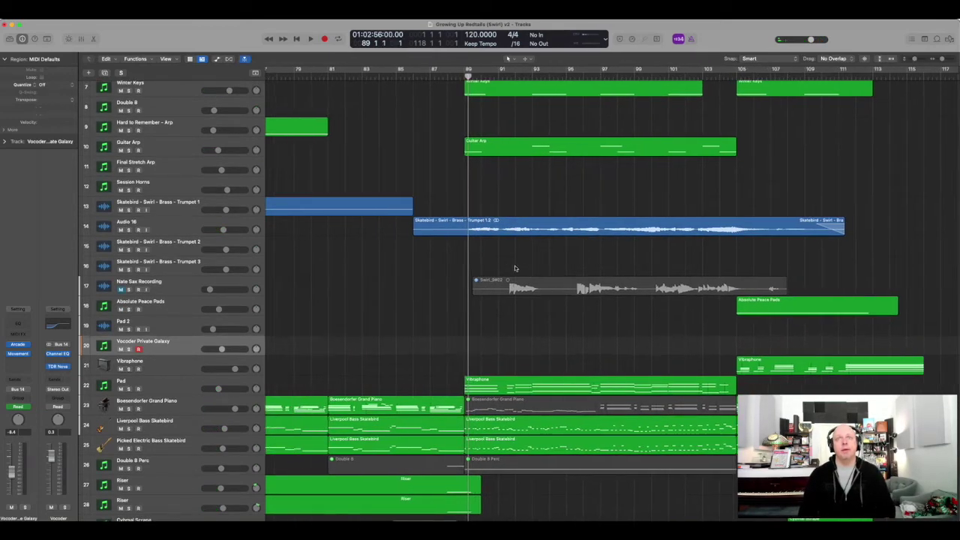
scroll(514, 266, "down", 5)
scroll(514, 268, "left", 3)
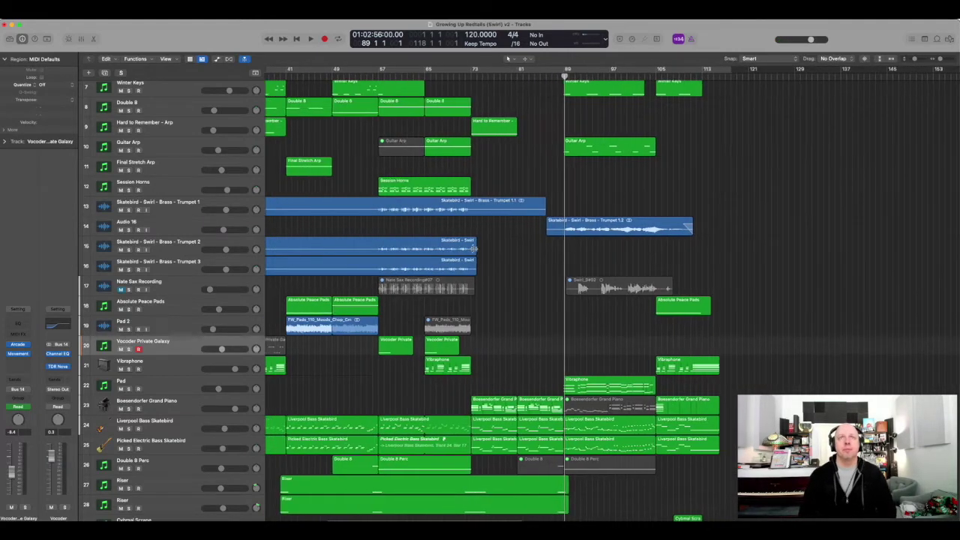
left_click(394, 72)
scroll(409, 86, "up", 5)
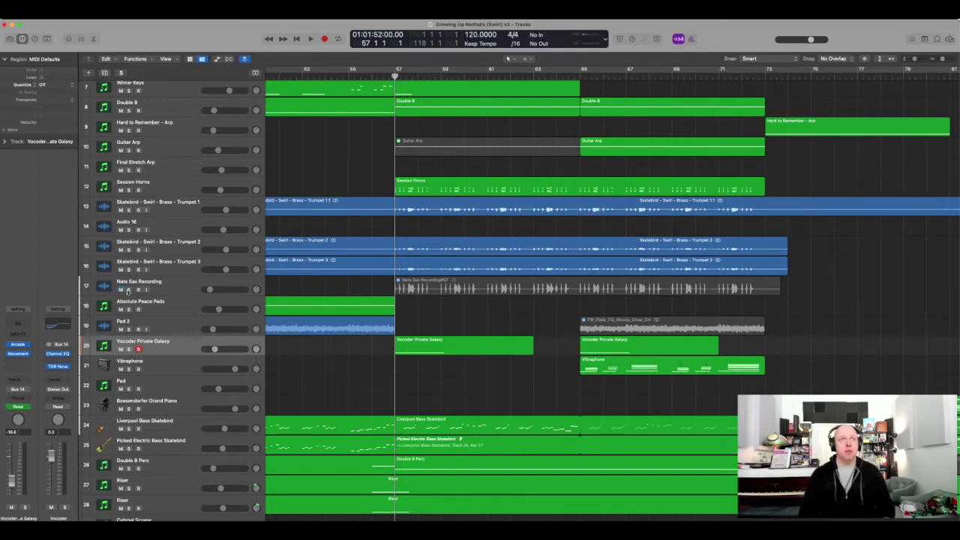
left_click(434, 290)
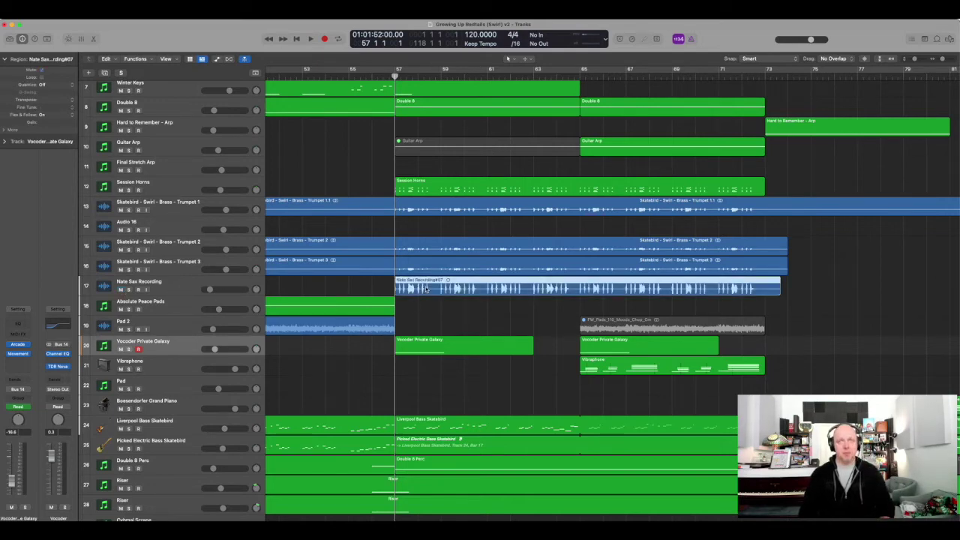
Compare the sax recording on track 17 soloed and within the full mix, playing from bar 57.
key("space")
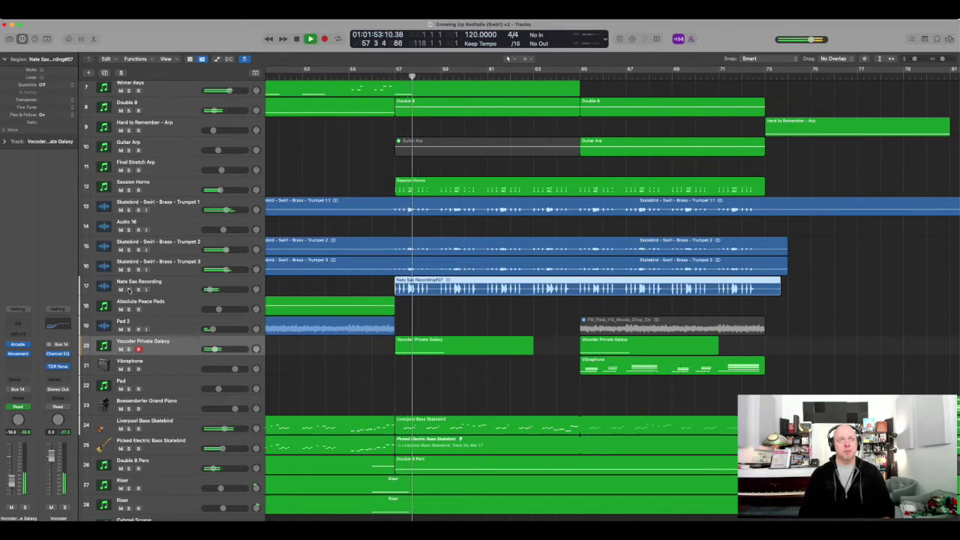
left_click(128, 290)
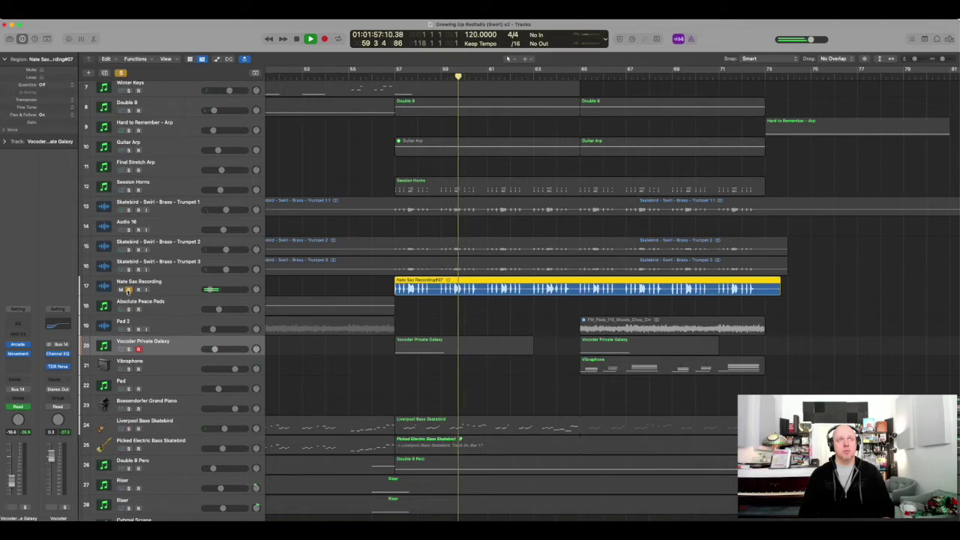
key("space")
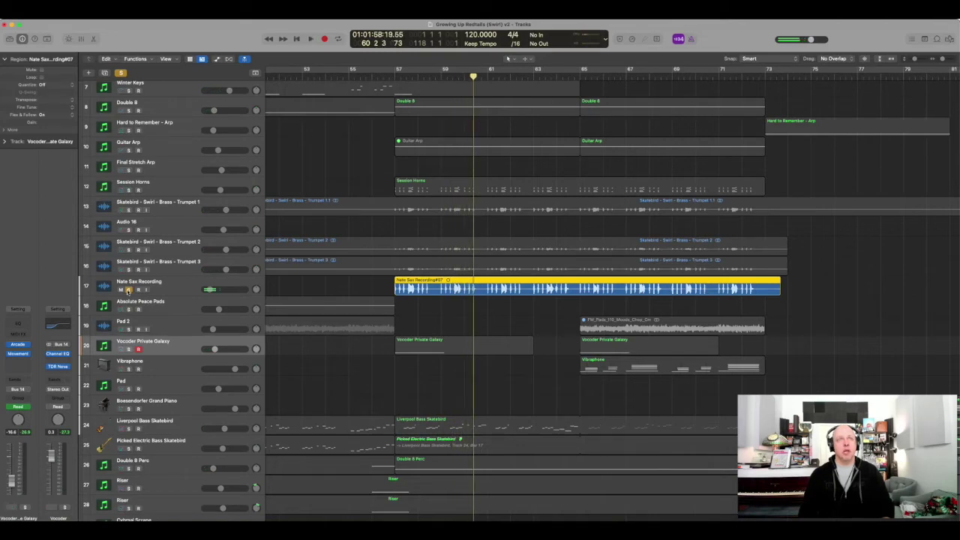
left_click(127, 290)
key("space")
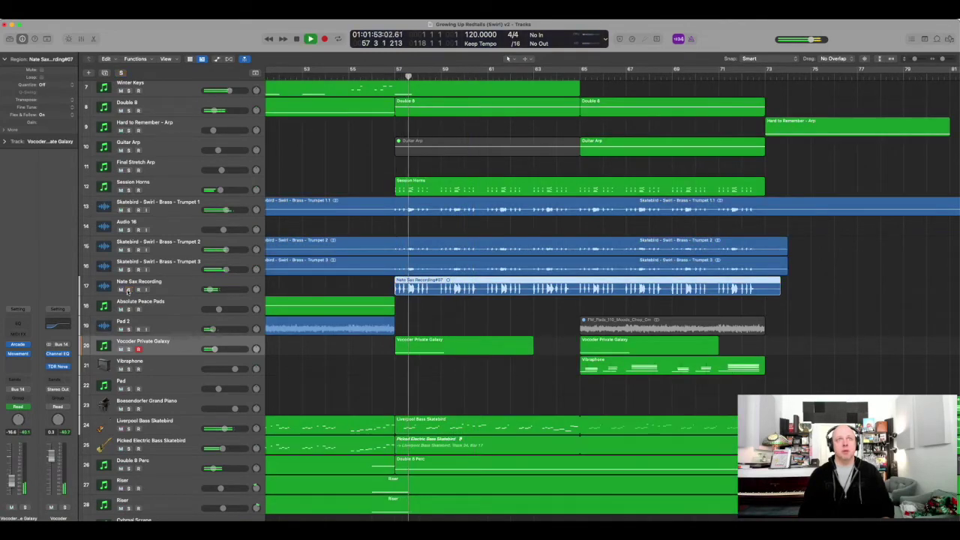
left_click(473, 296)
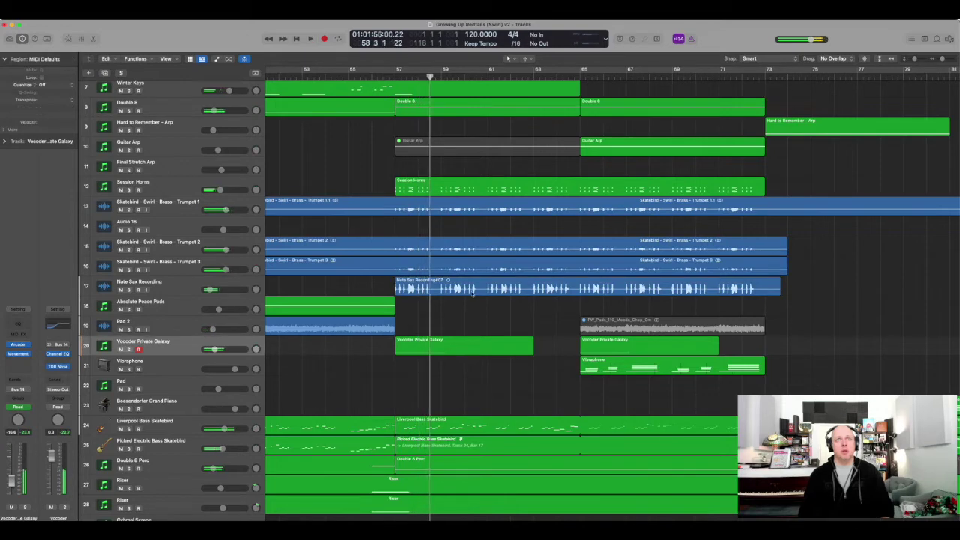
Mute the sax recording region on track 17 and unmute the Pad 2 region at bar 65.
left_click(466, 291)
key("ctrl+m")
left_click(647, 326)
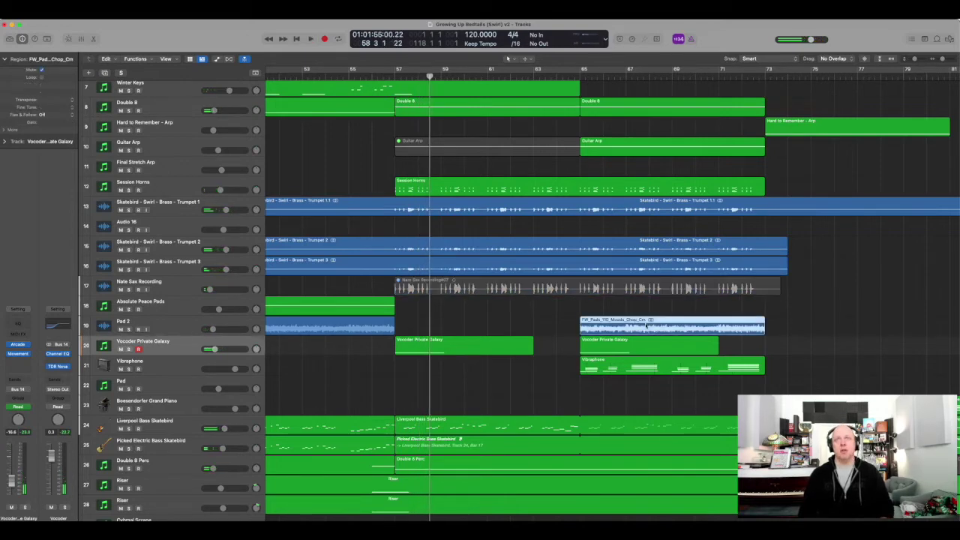
Play the mix from bar 65 to hear the Pad 2 region, stop playback, and mute that region again.
left_click(581, 79)
key("space")
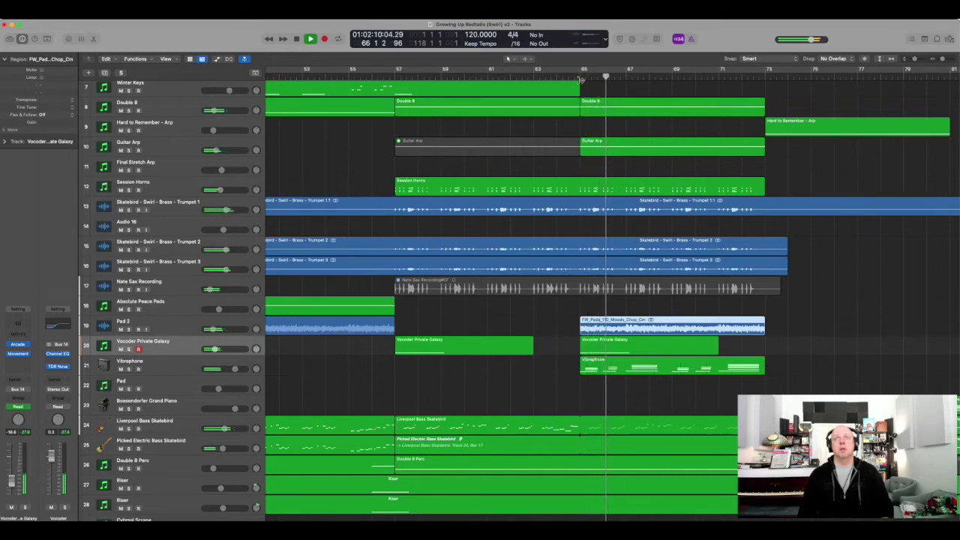
key("space")
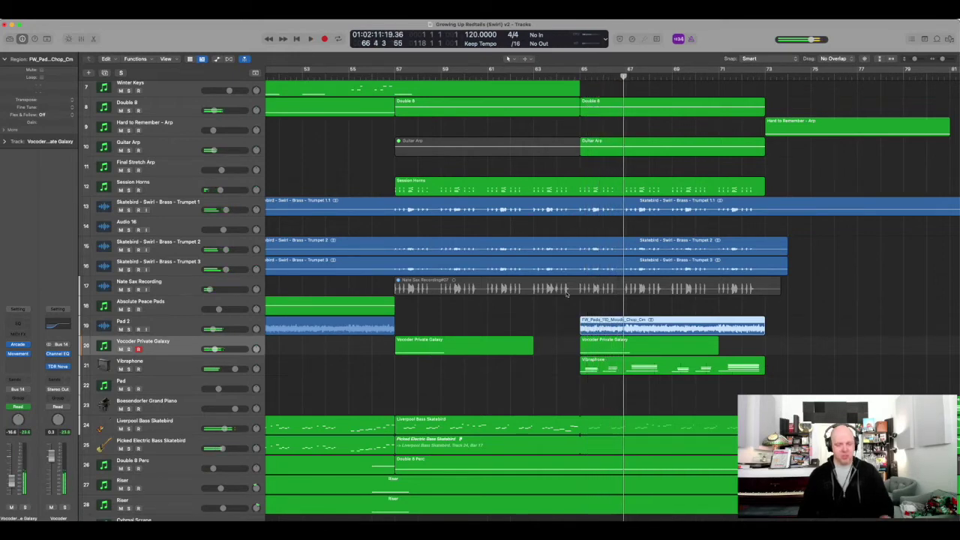
key("m")
left_click(558, 306)
Play the full mix briefly from the start of the section at bar 73.
key("super+Left")
key("super+Left")
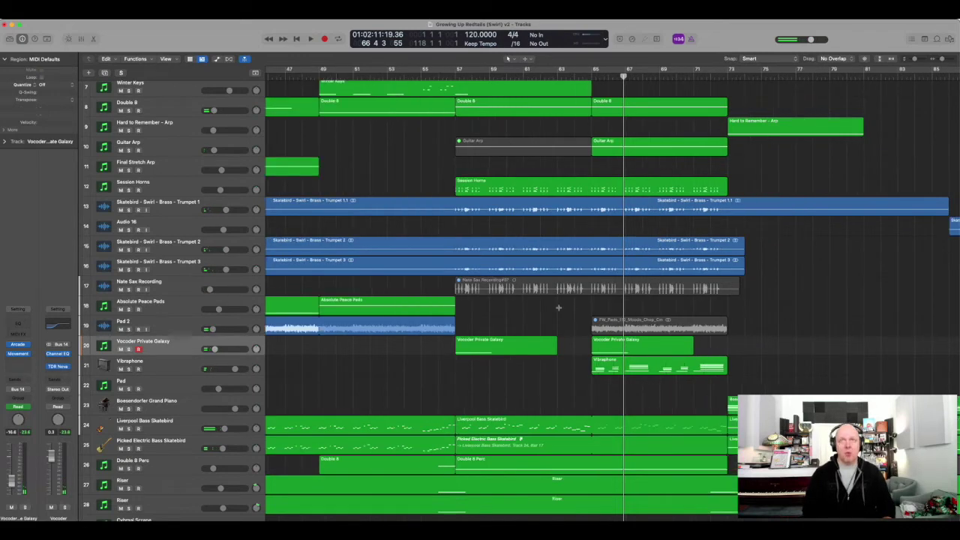
scroll(562, 310, "right", 5)
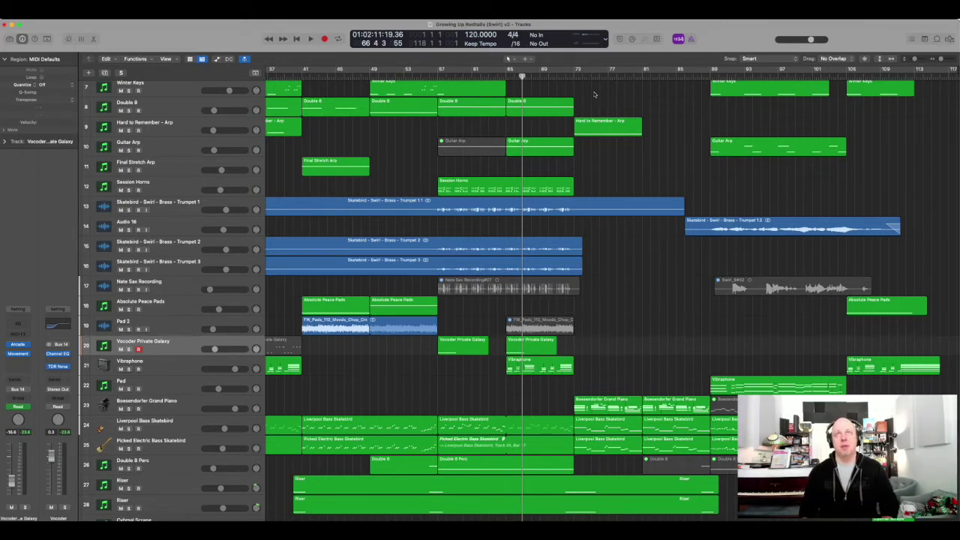
key("alt+period")
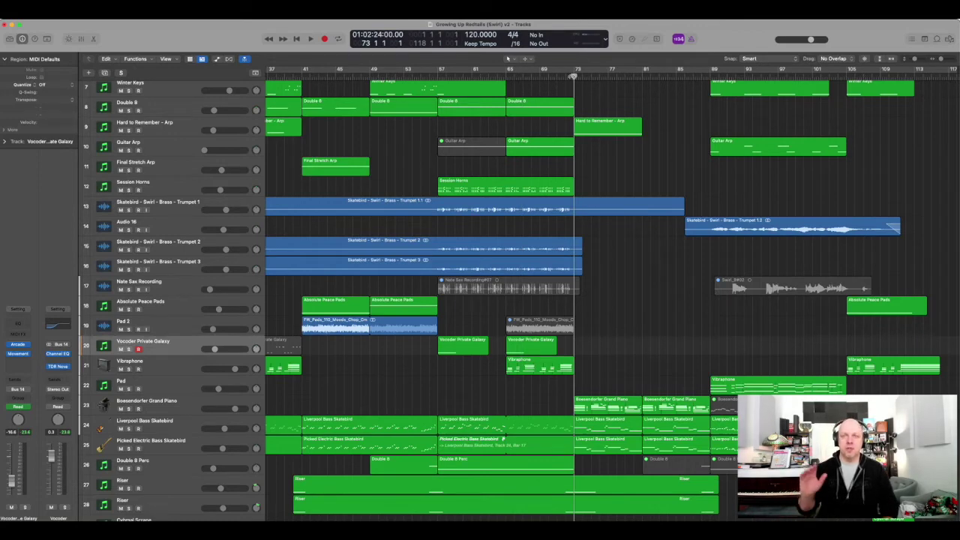
key("space")
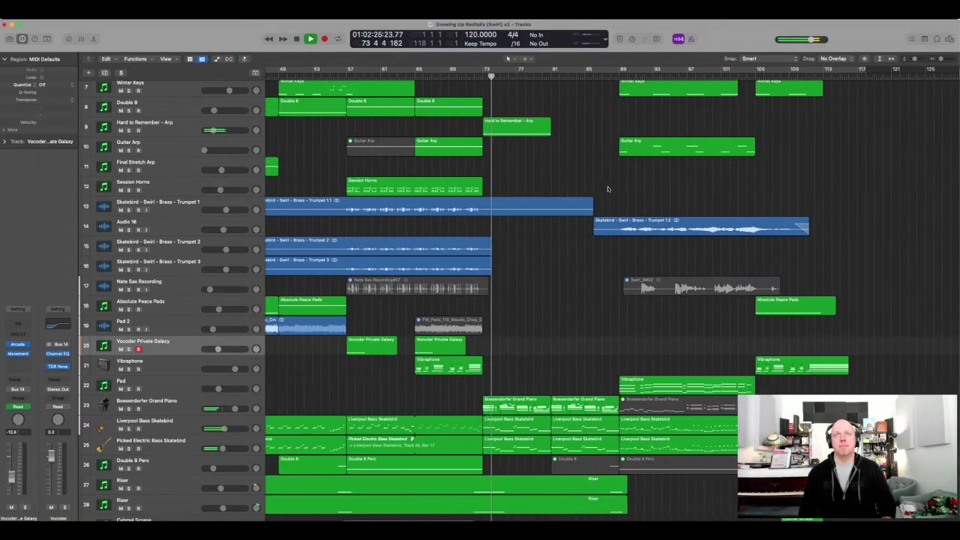
key("space")
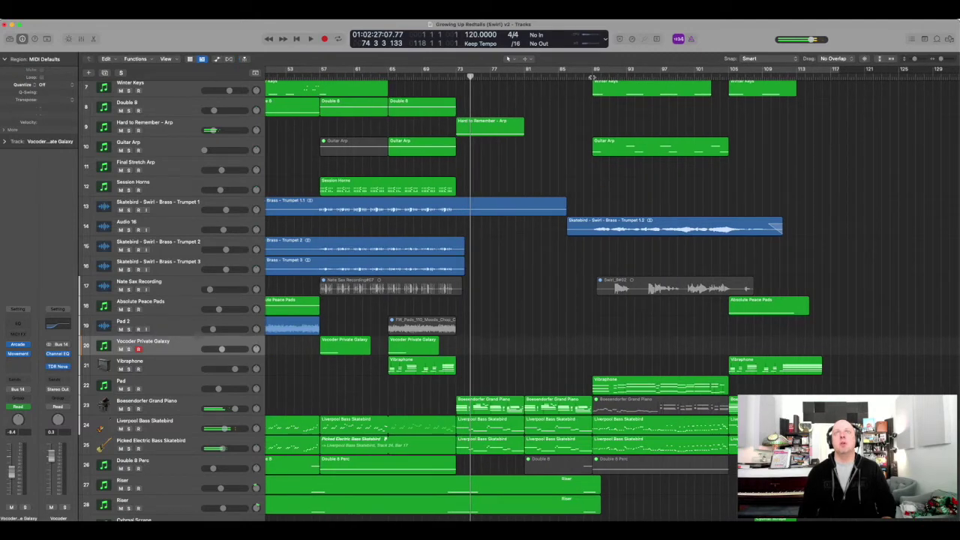
Solo the trumpet region on track 14 (Audio 16) and listen to it from bar 89.
left_click(592, 76)
left_click(138, 229)
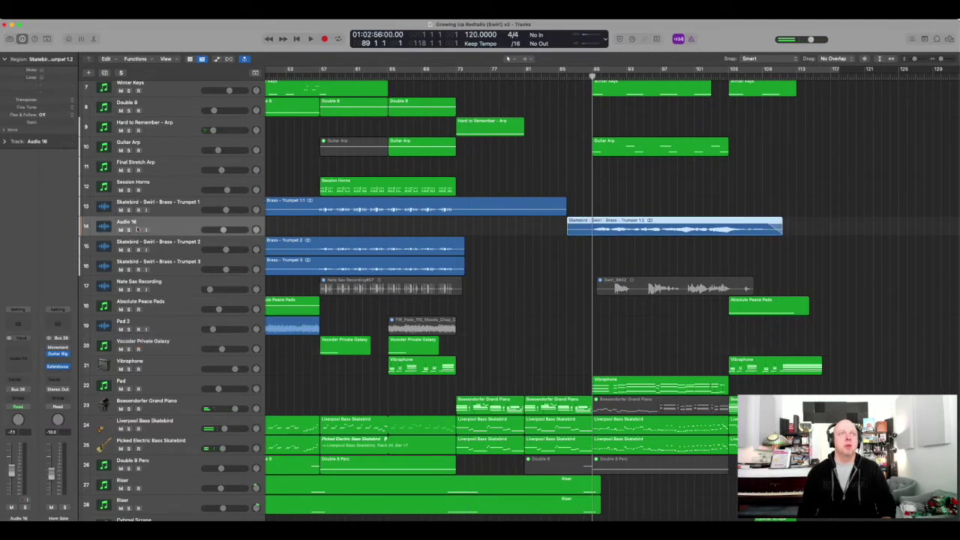
left_click(128, 229)
key("space")
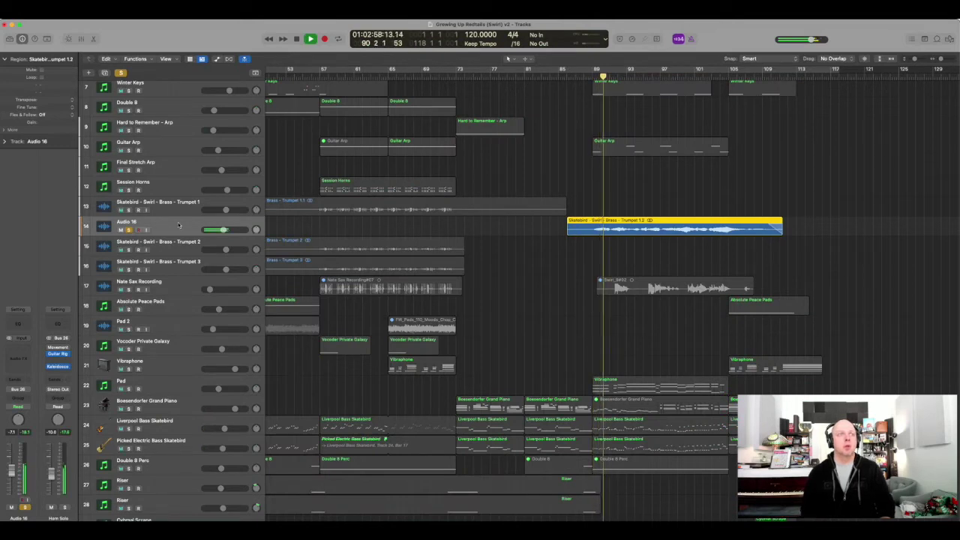
key("super+Right")
key("super+Down")
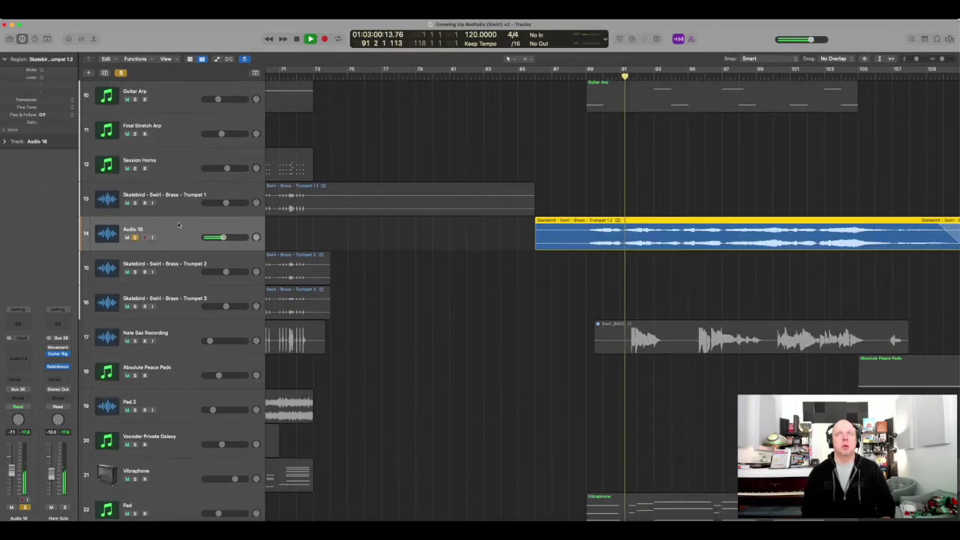
key("super+Left")
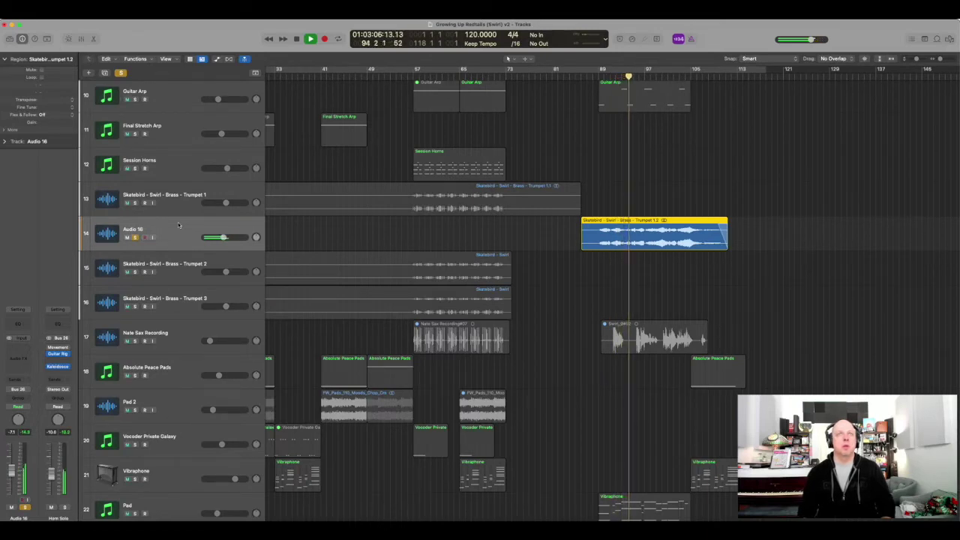
key("space")
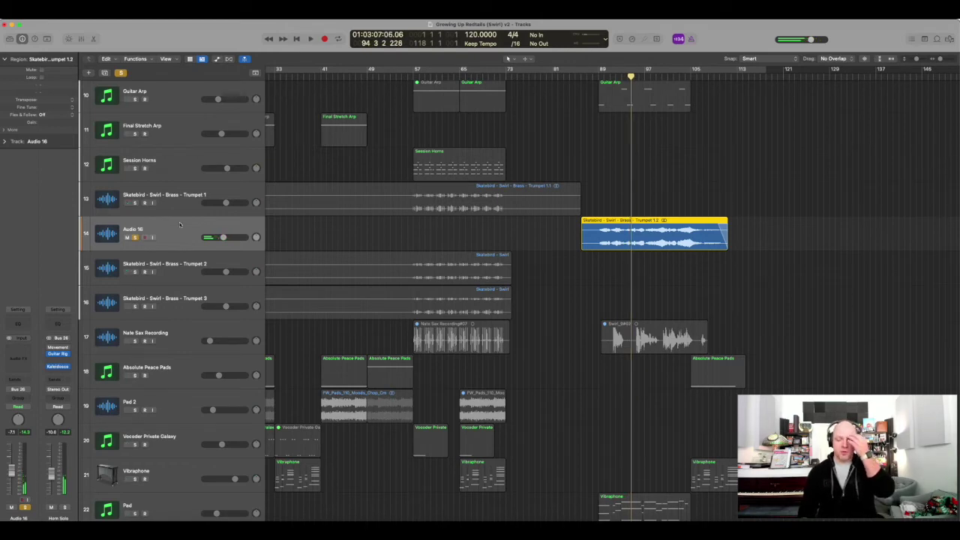
Examine the Kaleidoscopes effect on the Horn Solo bus while the soloed trumpet plays from bar 89, and close its window.
mouse_move(56, 353)
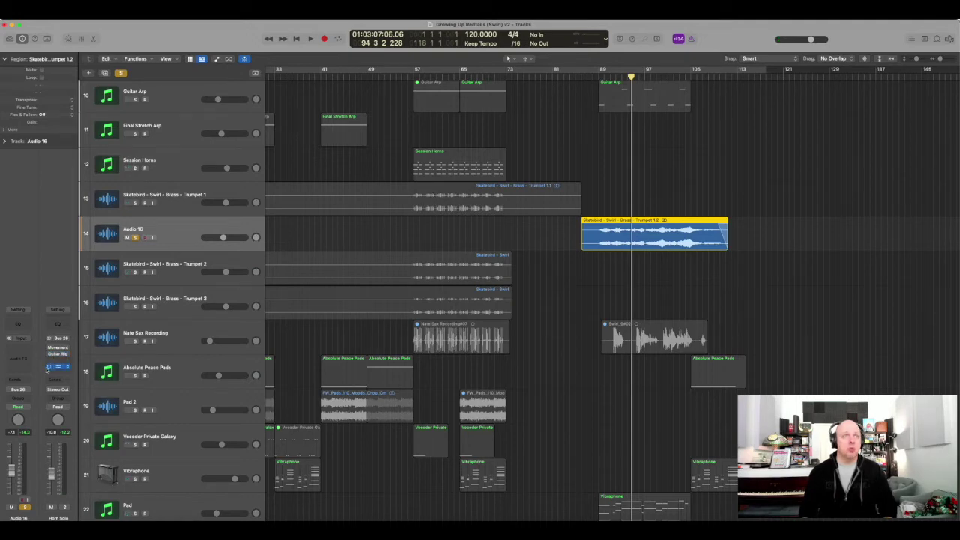
left_click(58, 368)
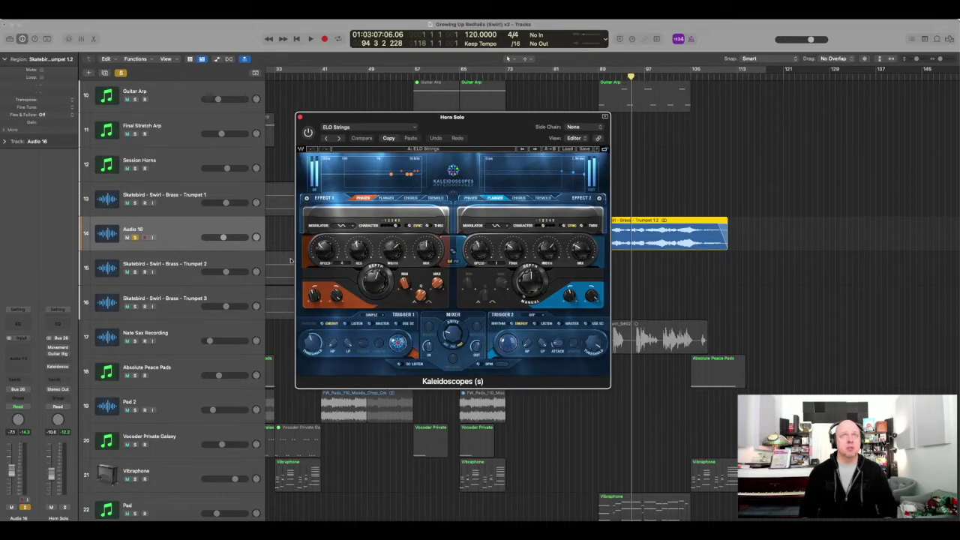
key("space")
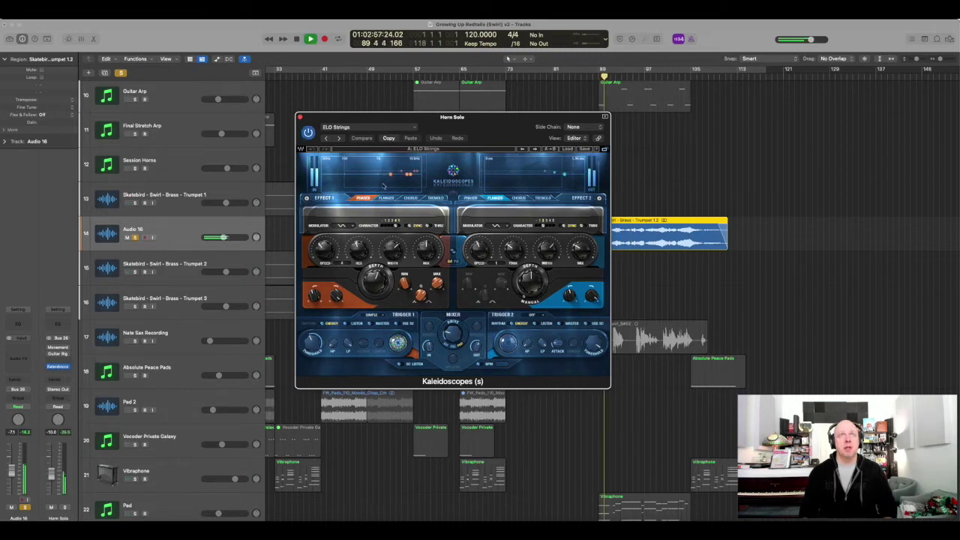
left_click(300, 116)
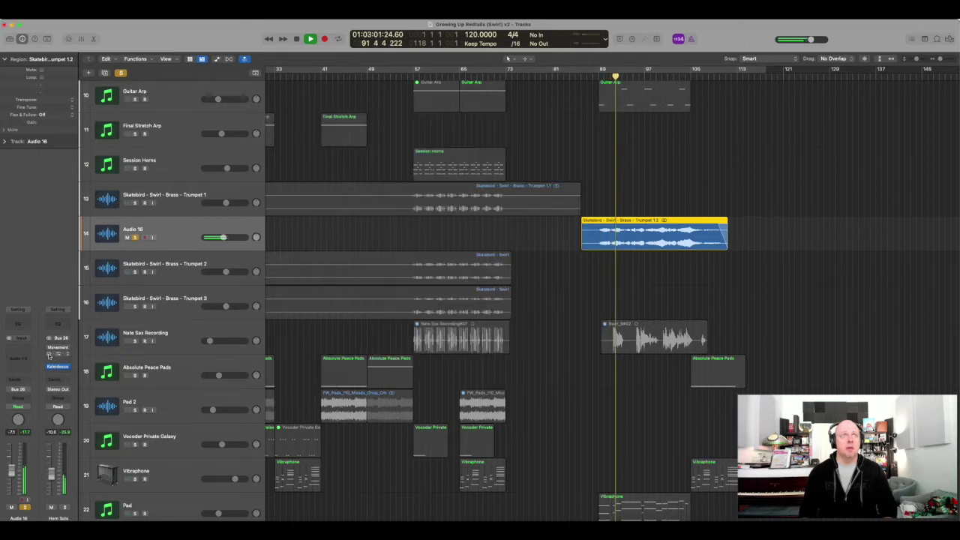
Examine the Guitar Rig effect on the Horn Solo bus during playback, close its window, and unsolo track 14.
left_click(58, 355)
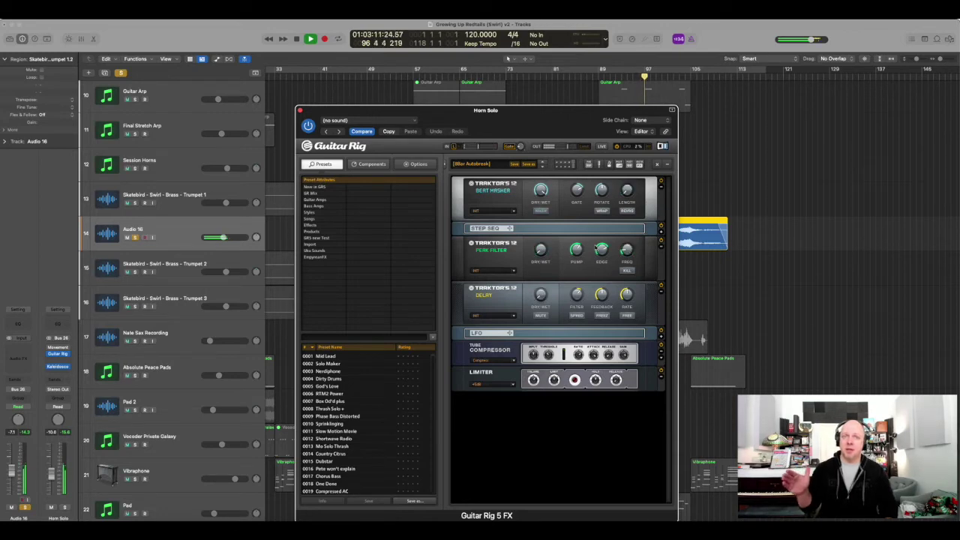
key("space")
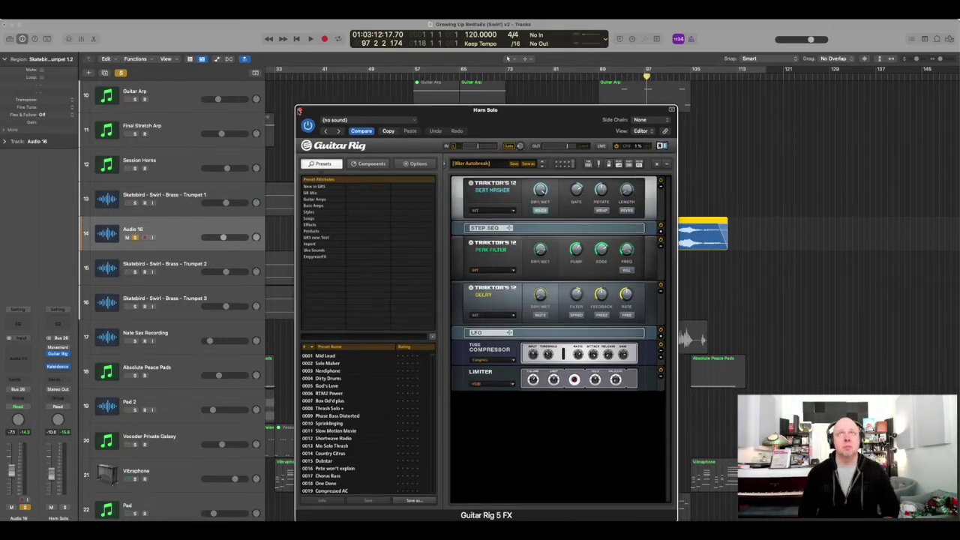
left_click(299, 110)
left_click(135, 237)
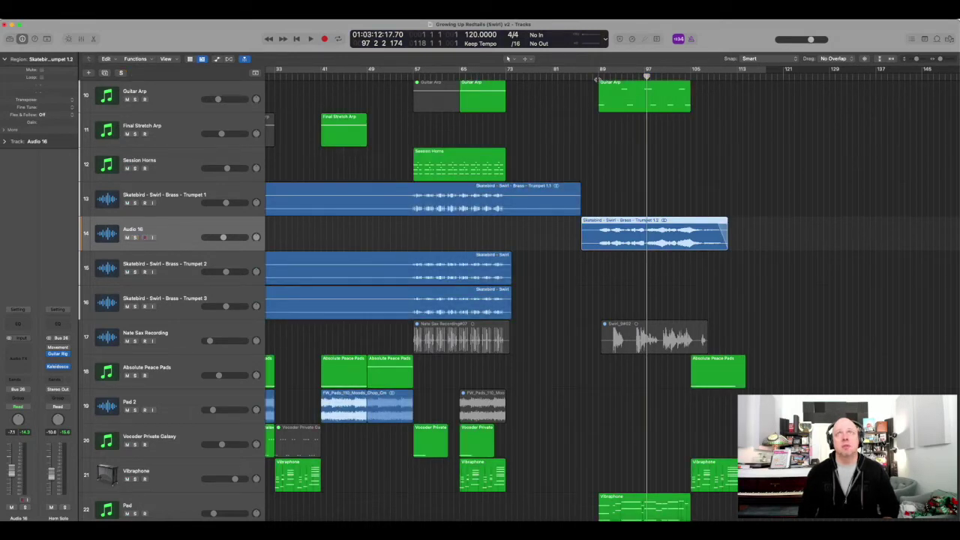
Solo the sax recording on track 6 and place the playhead at bar 91.
key("space")
scroll(626, 154, "up", 5)
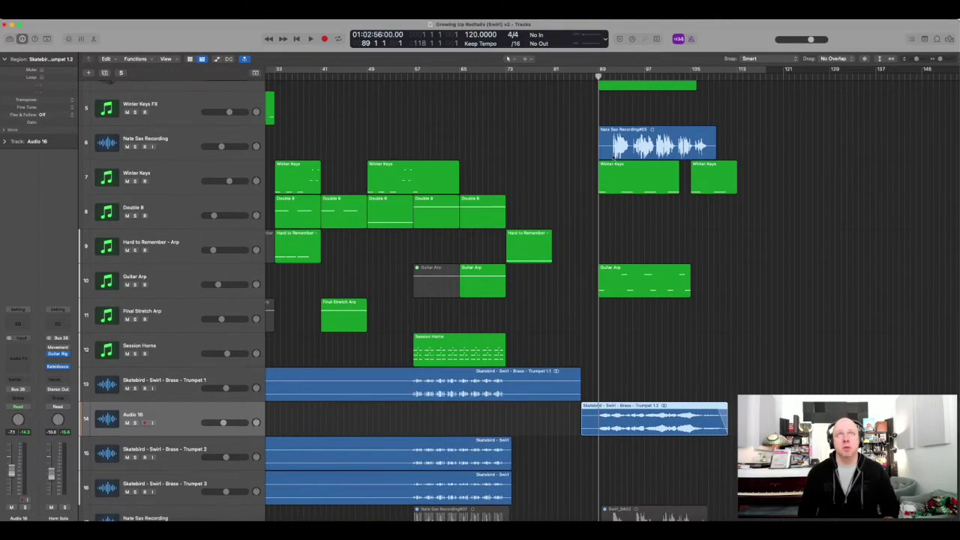
left_click(197, 140)
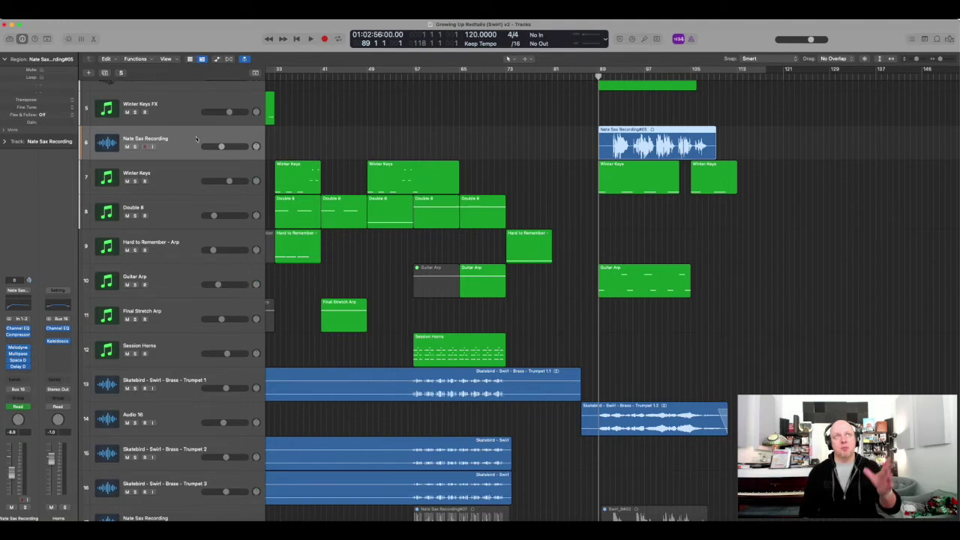
left_click(135, 147)
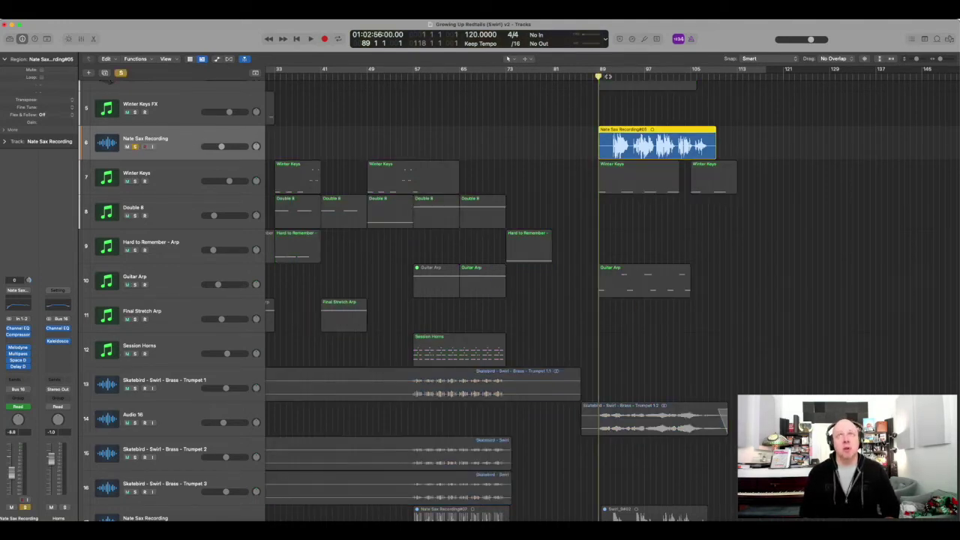
left_click(609, 75)
Bypass the Kaleidoscopes, Multipass, Space D and Delay D effects, play the soloed sax from bar 91, and unsolo it.
key("super+Right")
key("super+Right")
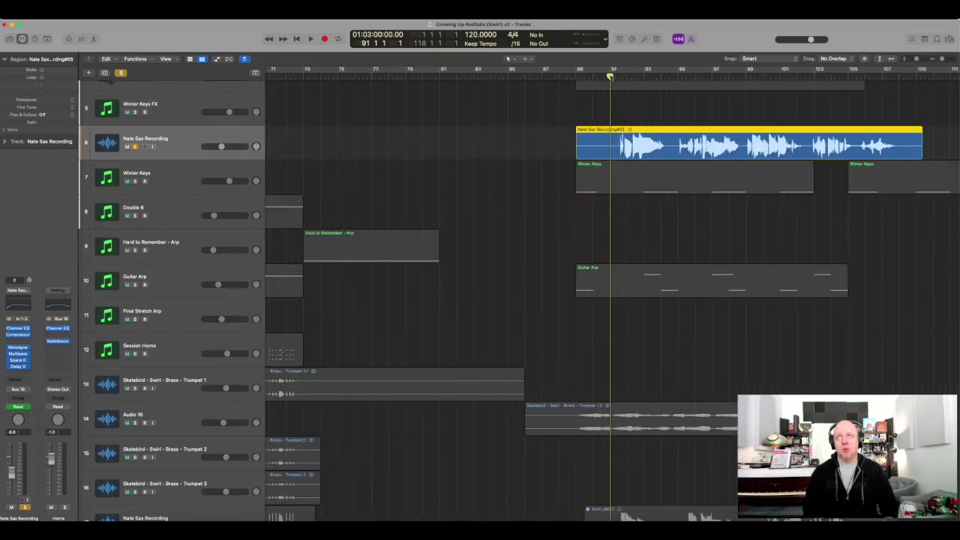
key("super+Down")
key("super+Down")
scroll(587, 92, "right", 3)
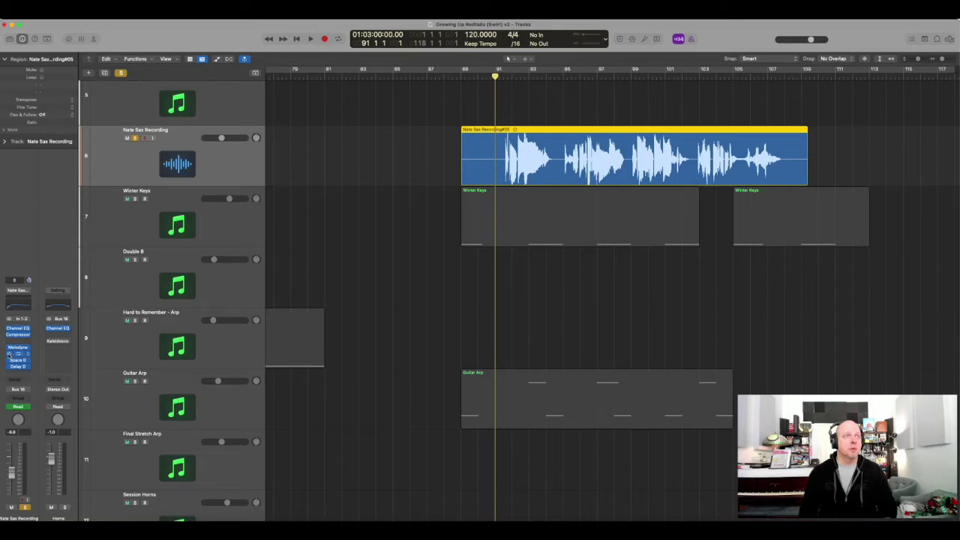
key("space")
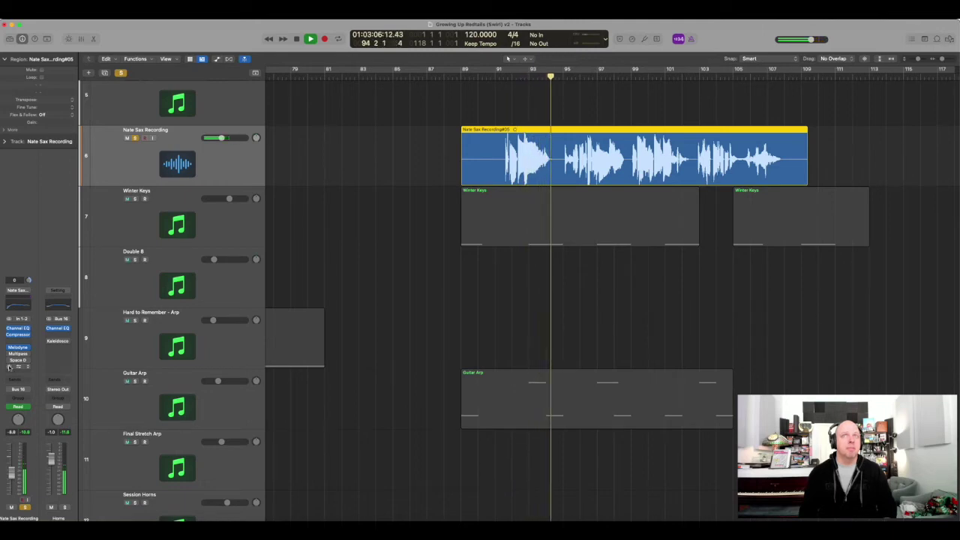
key("space")
key("ctrl+s")
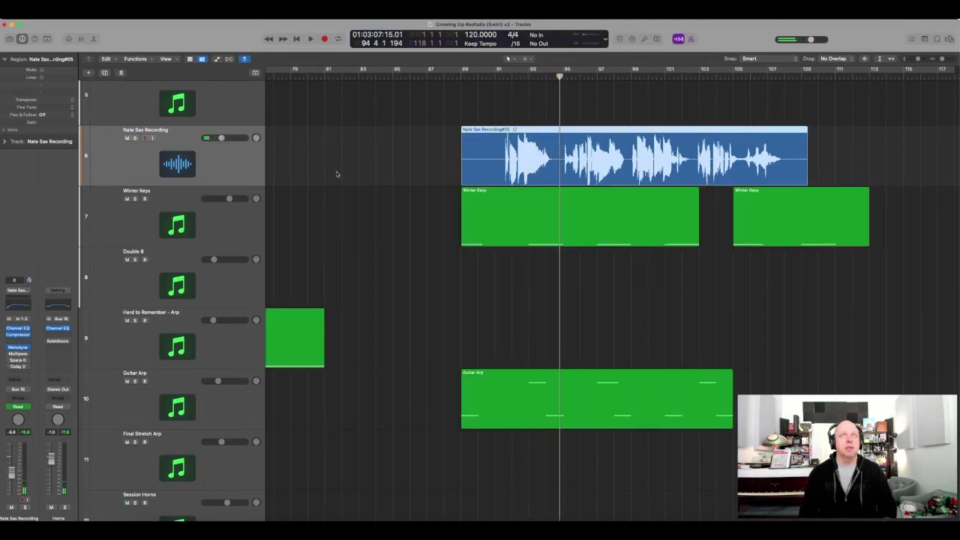
Play the full mix from bar 89 to hear the sax on track 6 without its bypassed effects.
left_click(457, 75)
key("space")
scroll(460, 111, "down", 3)
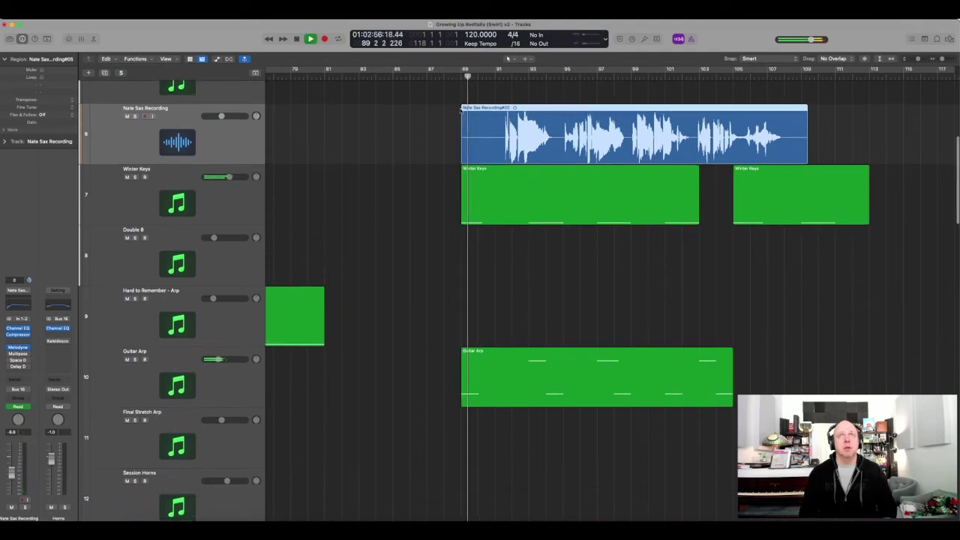
scroll(460, 111, "up", 6)
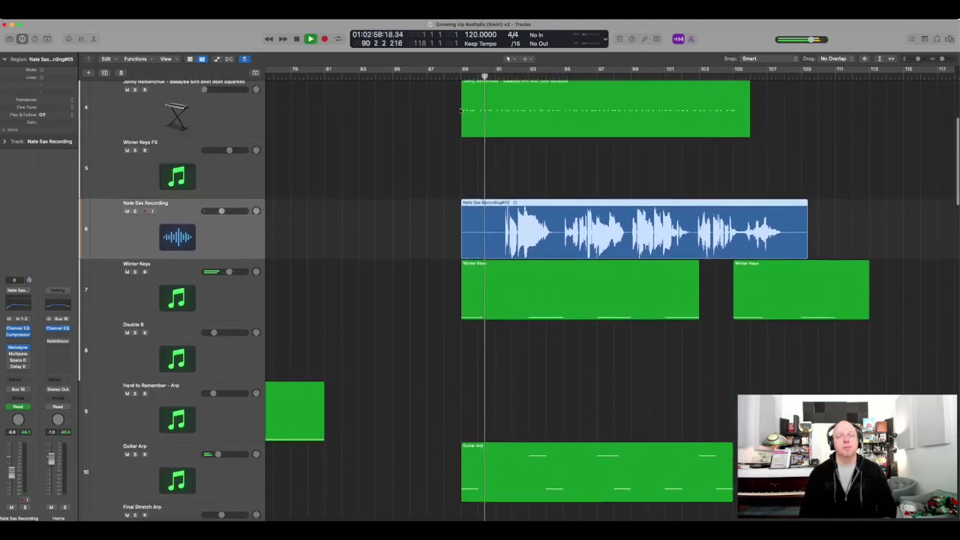
scroll(460, 111, "down", 2)
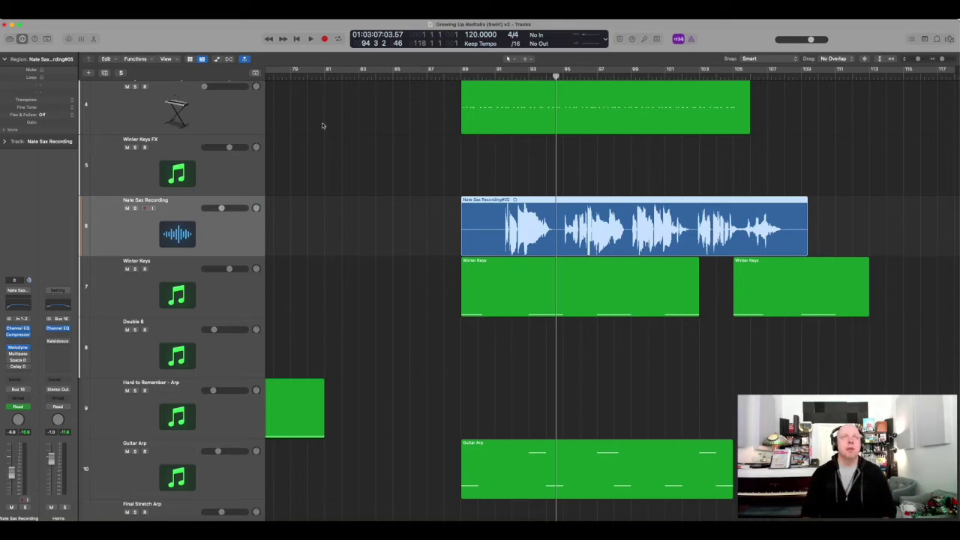
Enable and open the Multipass effect on track 6's sax recording and play a short stretch of the full mix.
left_click(367, 233)
scroll(405, 225, "down", 10)
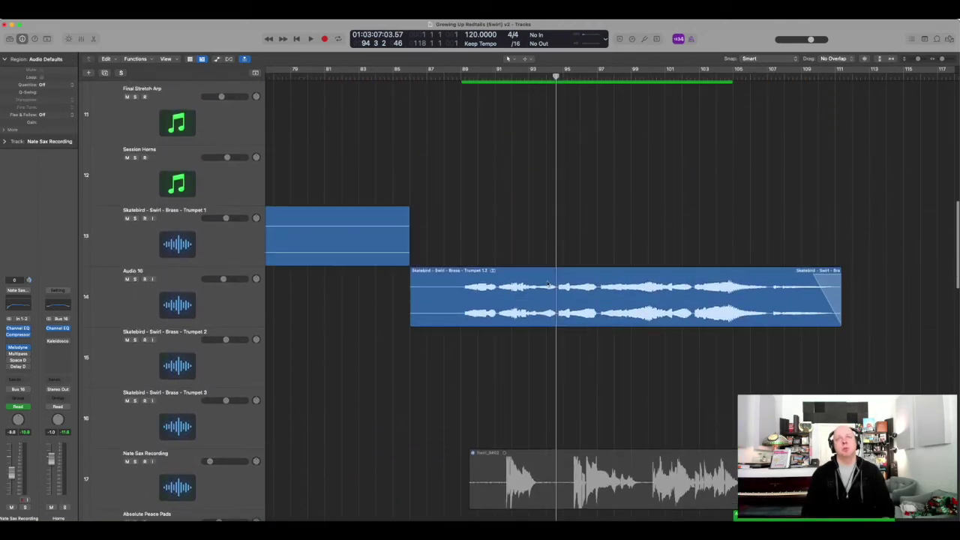
scroll(468, 281, "up", 12)
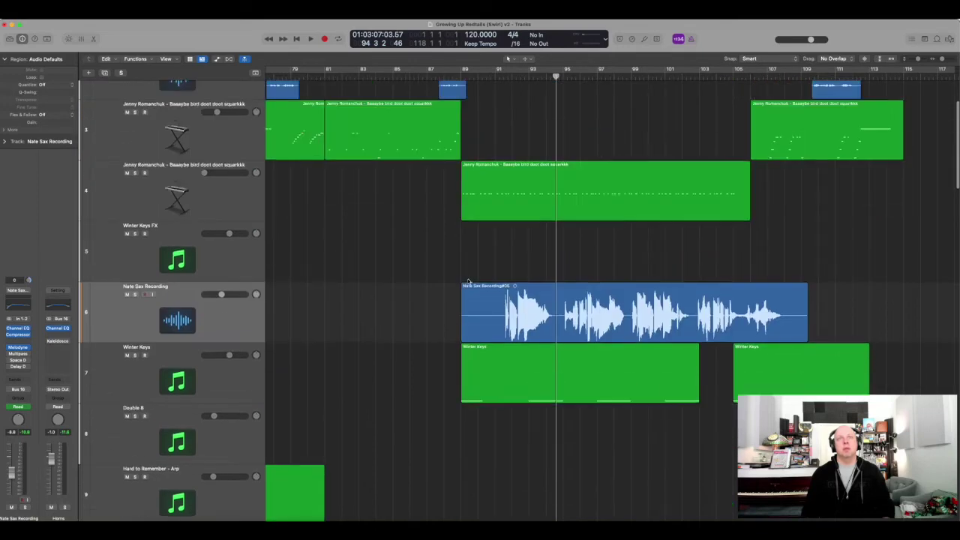
left_click(224, 320)
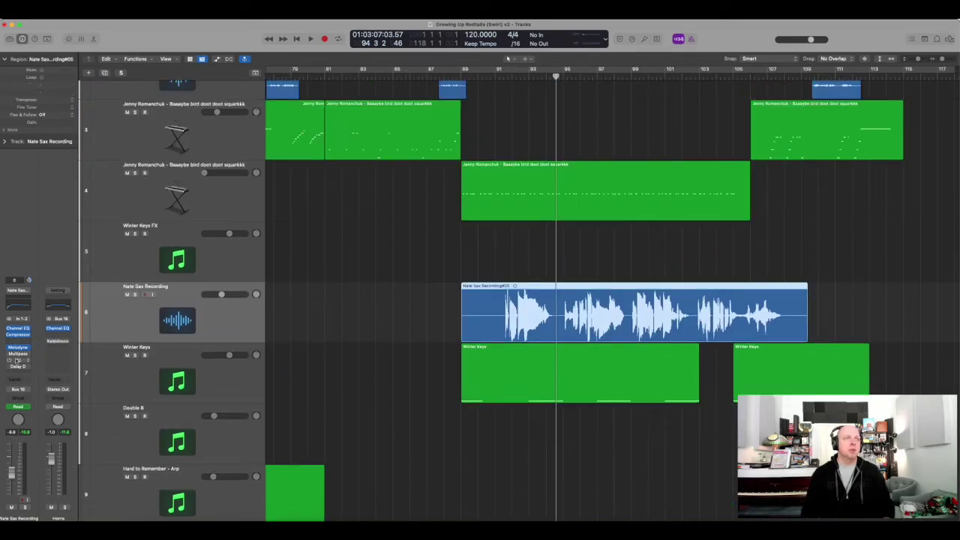
left_click(18, 353)
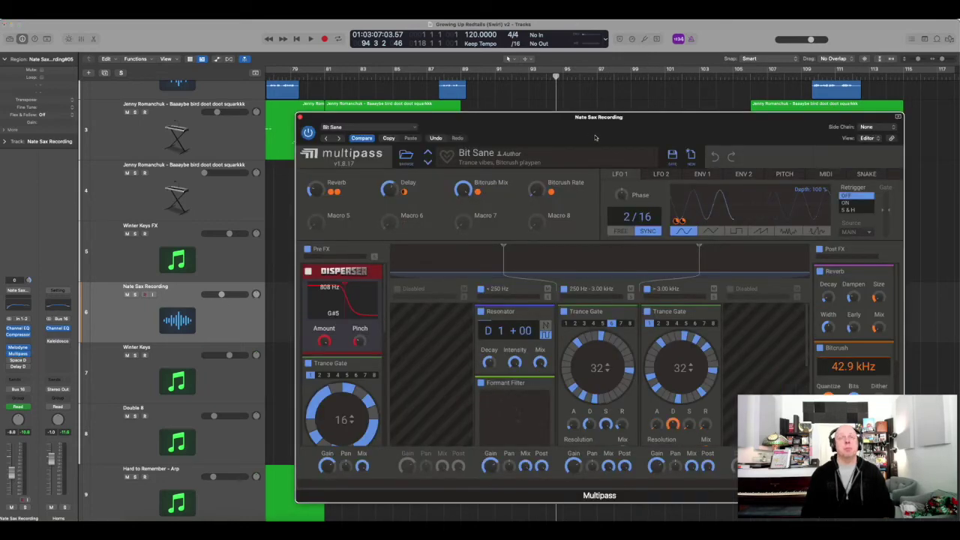
key("space")
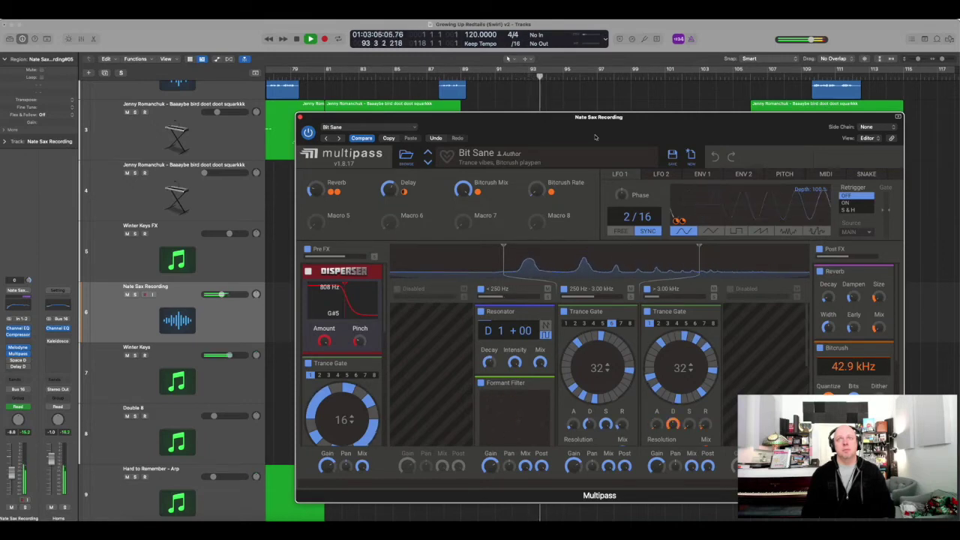
key("space")
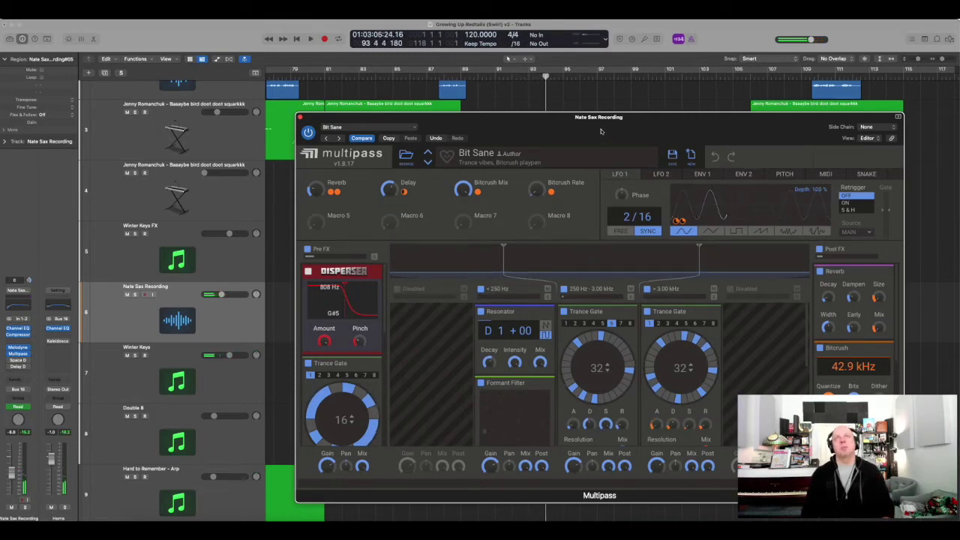
Shrink the Multipass window and move it clear of the start of the sax region on track 6.
left_click_drag(595, 136, 634, 308)
left_click_drag(477, 293, 166, 59)
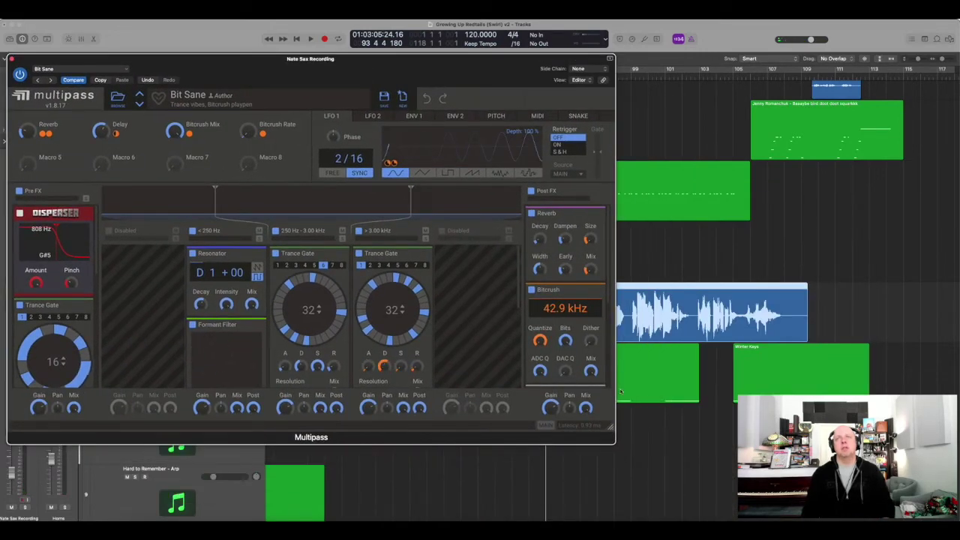
left_click_drag(610, 427, 498, 363)
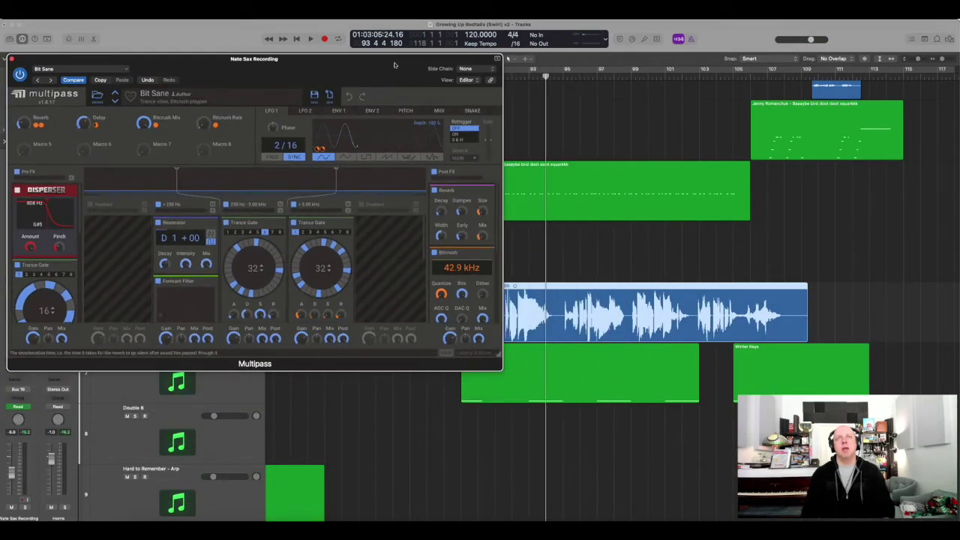
left_click_drag(374, 66, 959, 147)
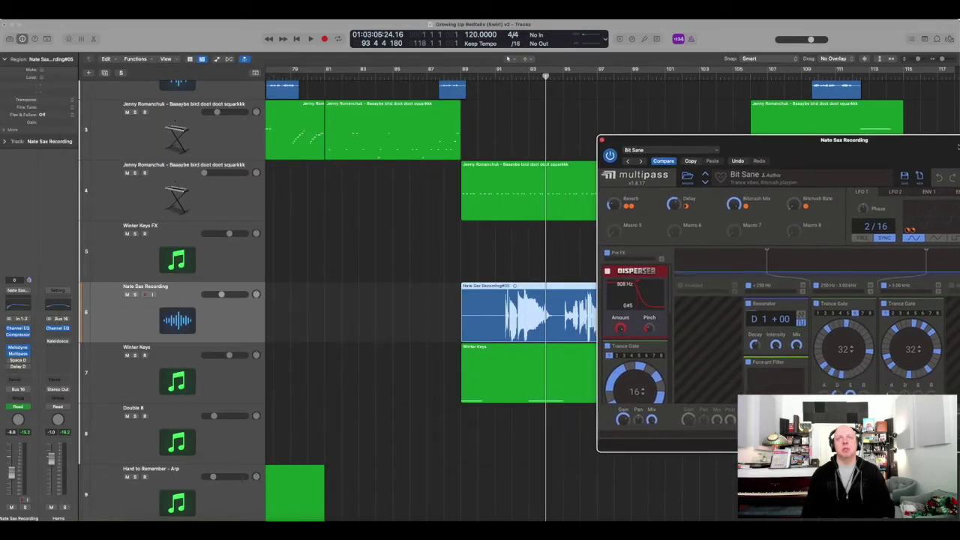
scroll(608, 98, "right", 5)
scroll(609, 98, "left", 4)
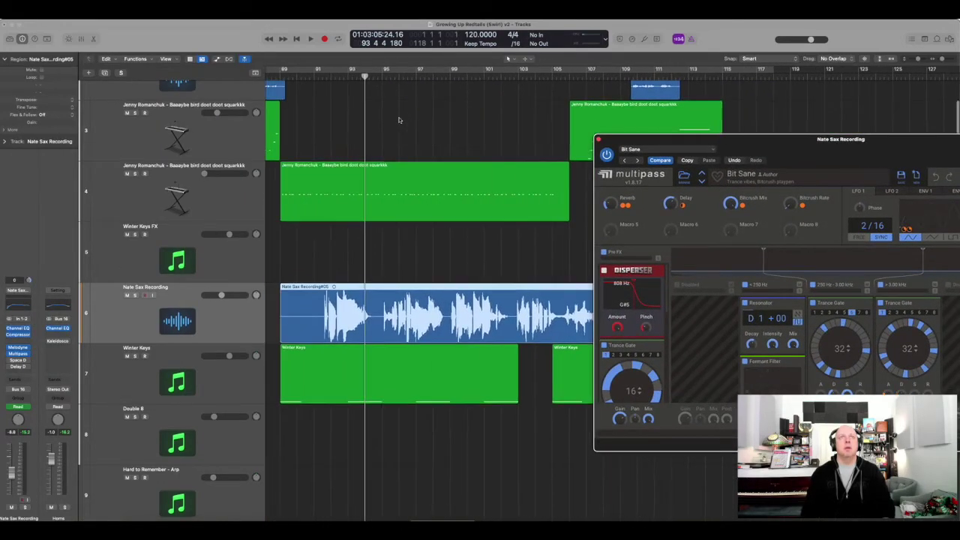
Solo the sax recording on track 6 and play it from bar 91 with the Multipass window in view.
left_click(312, 78)
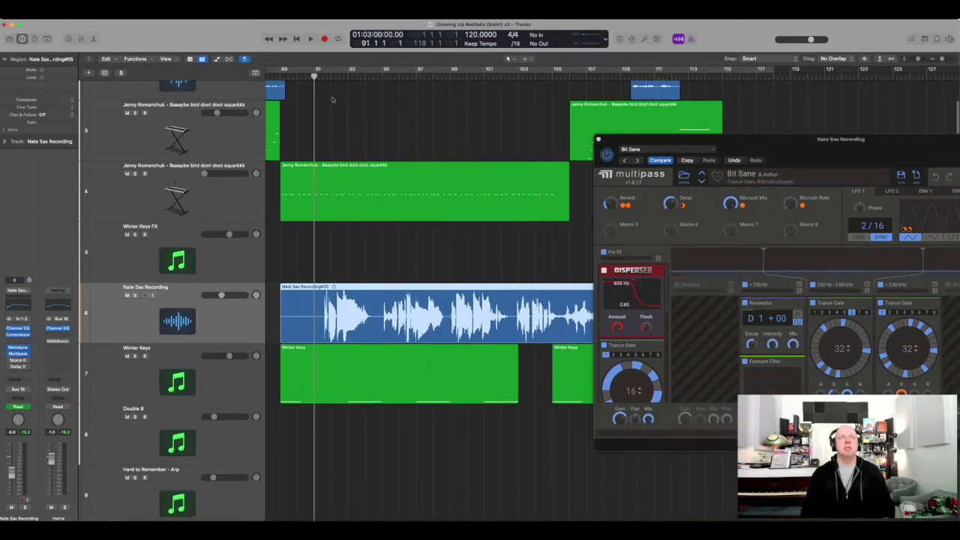
left_click(134, 294)
left_click_drag(745, 156, 650, 153)
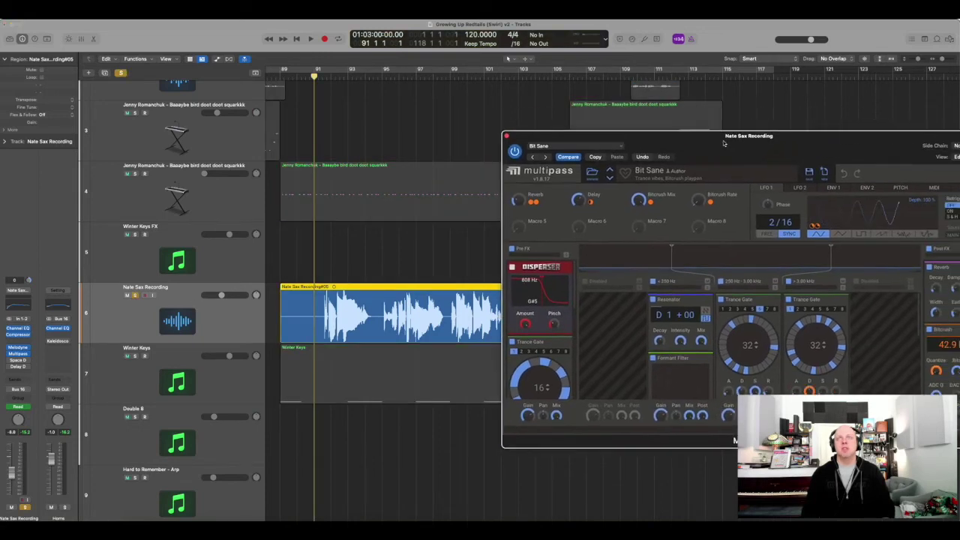
key("space")
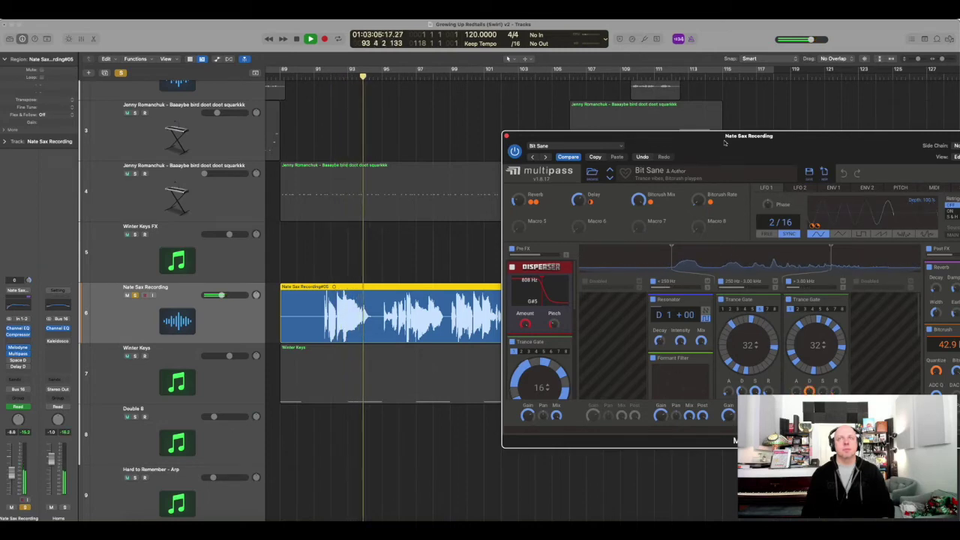
key("space")
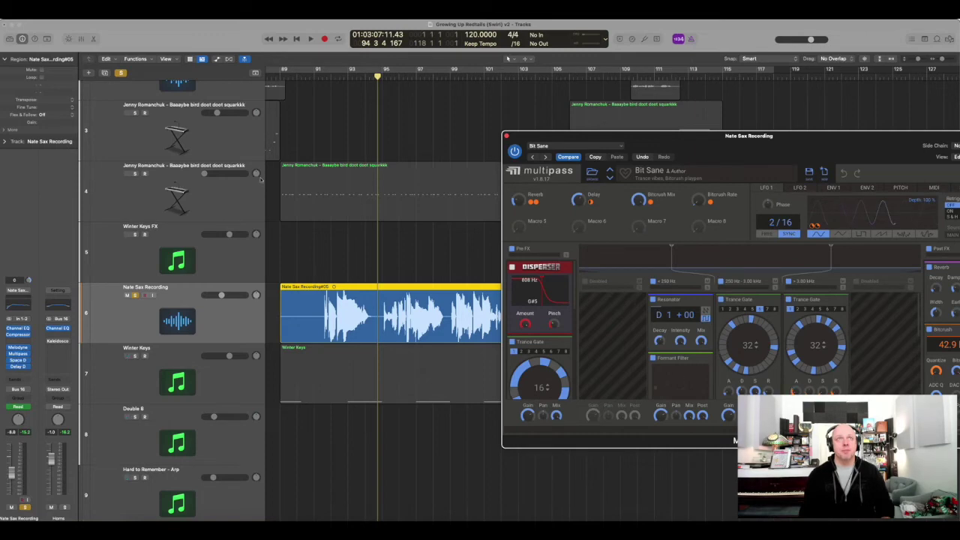
Play the soloed sax from bar 91, beat 3 through Multipass, Space D and Delay D.
left_click(324, 80)
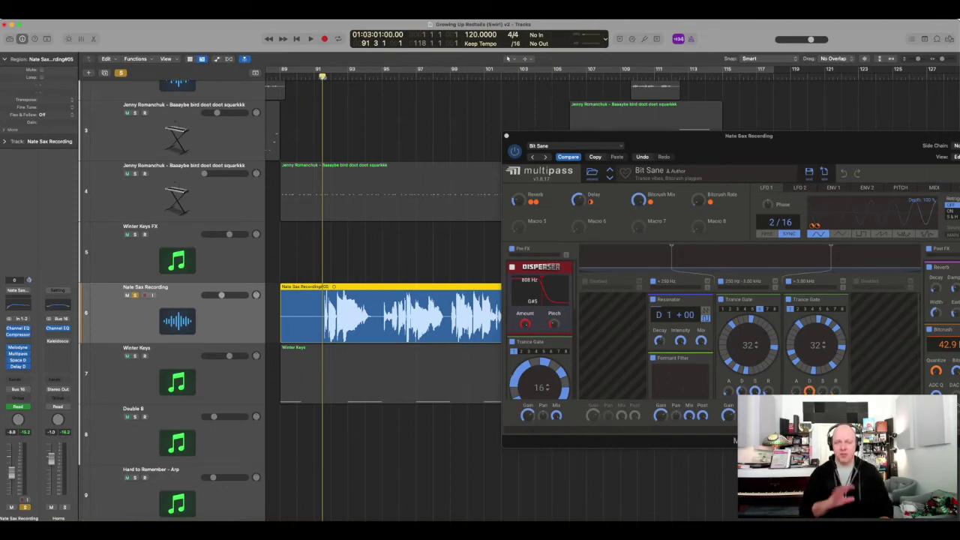
key("space")
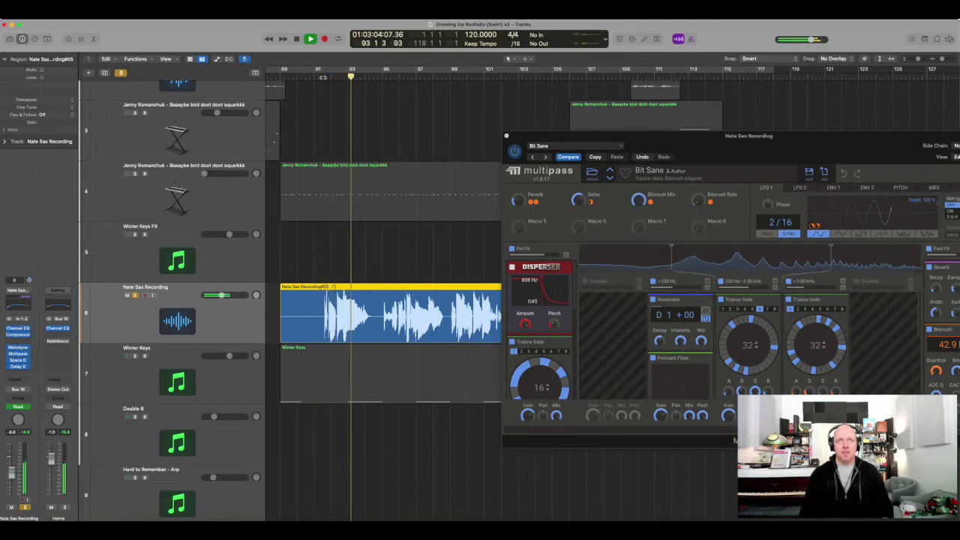
key("space")
Enable and open Kaleidoscopes on the horns bus, play the soloed sax through it, and close both effect windows.
left_click(59, 341)
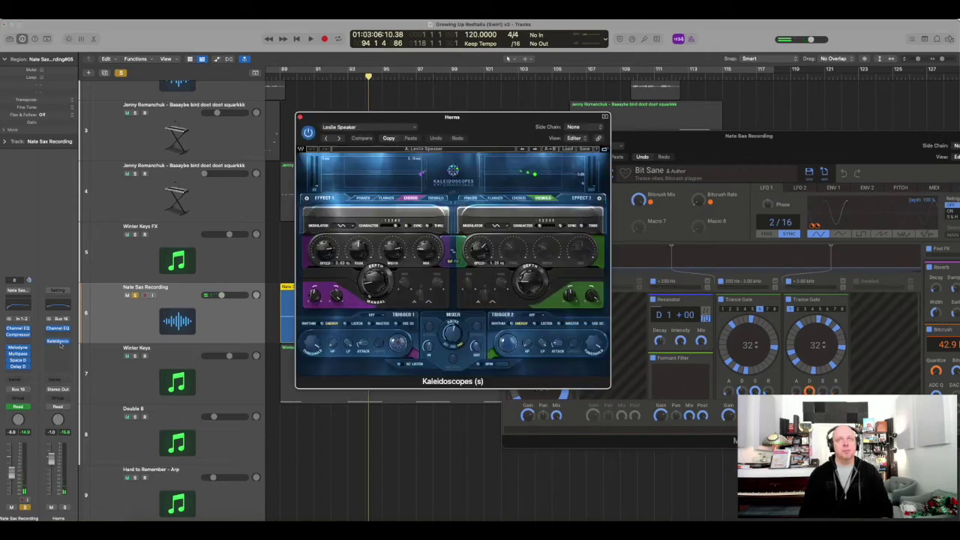
key("space")
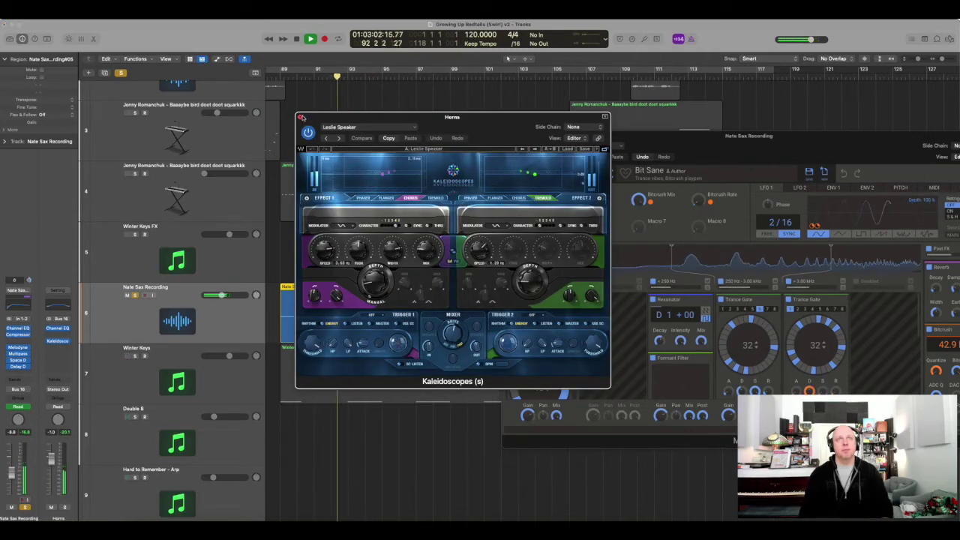
left_click(299, 117)
left_click(503, 136)
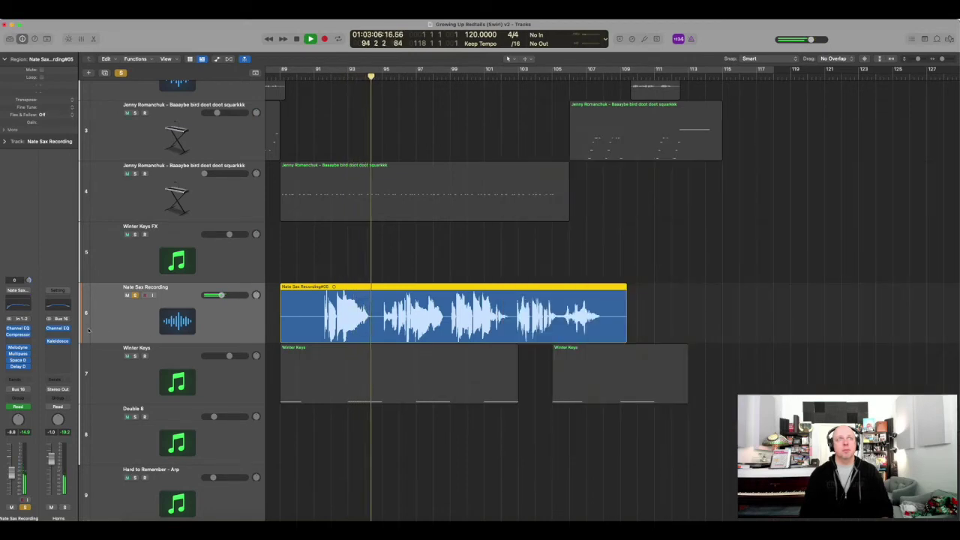
key("space")
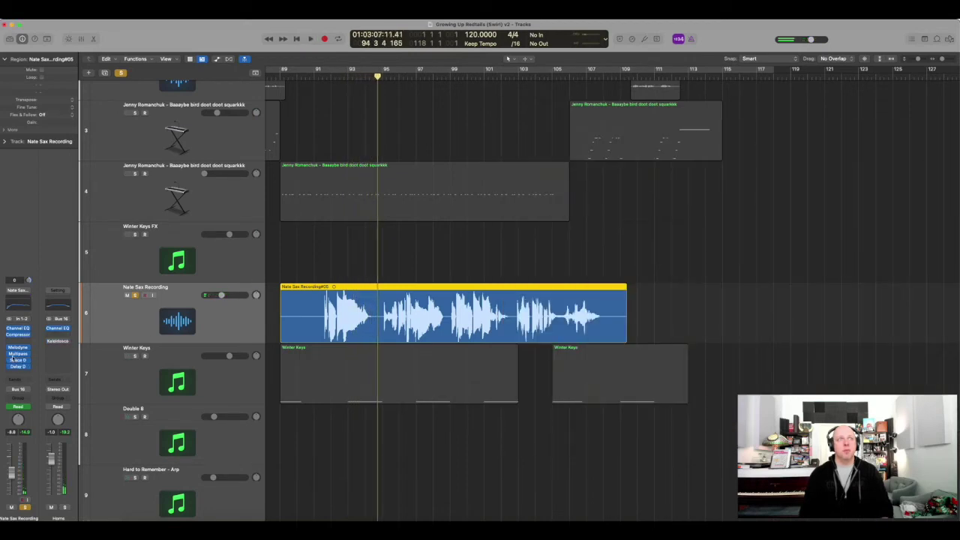
Compare the soloed sax with Multipass, Space D, Delay D and Kaleidoscopes bypassed and enabled, and unsolo track 6.
key("space")
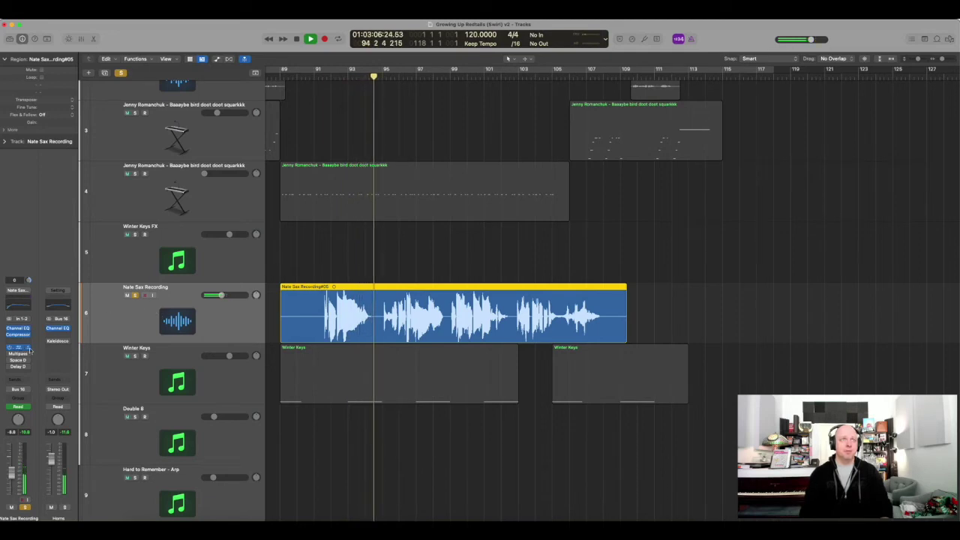
key("space")
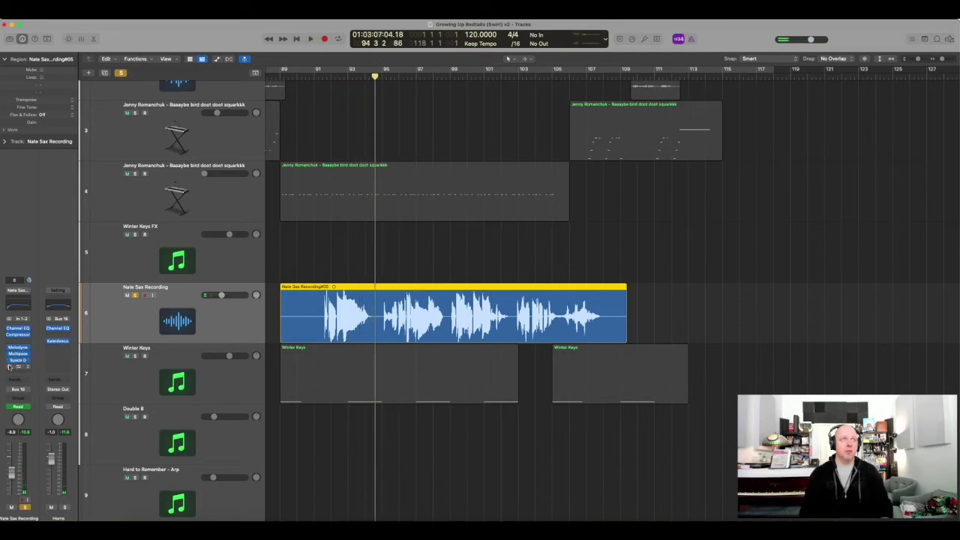
key("space")
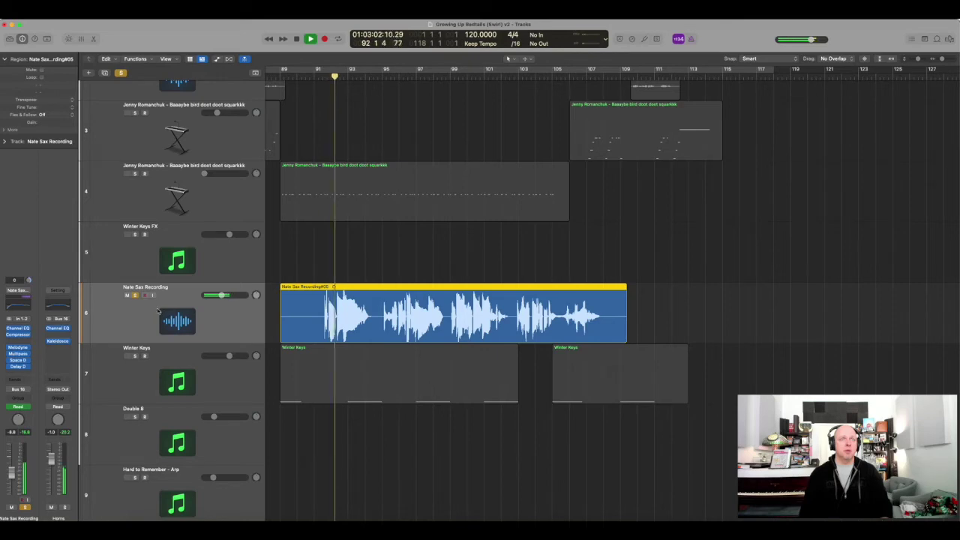
left_click(135, 296)
key("space")
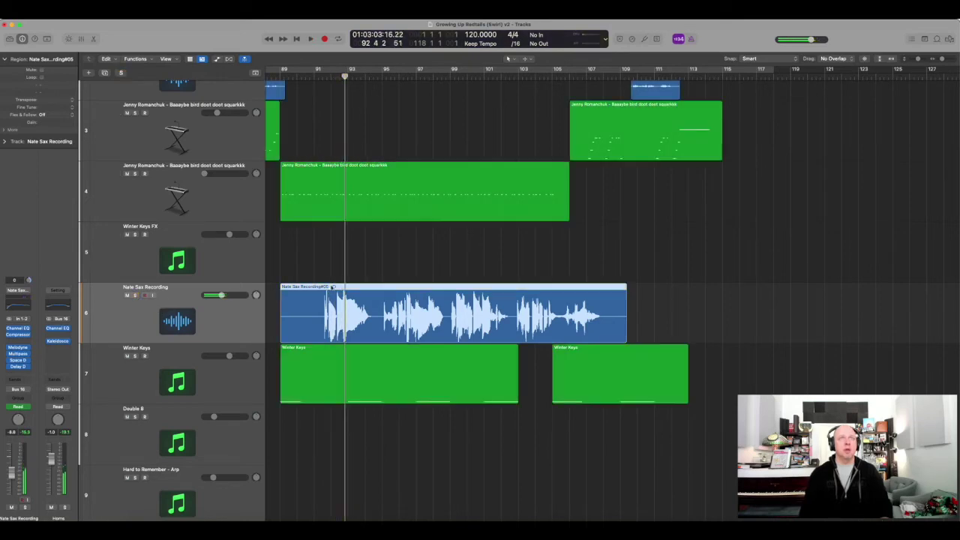
Play the full mix from bar 91 with the sax effects enabled, bypassing them during playback to hear the difference.
key("space")
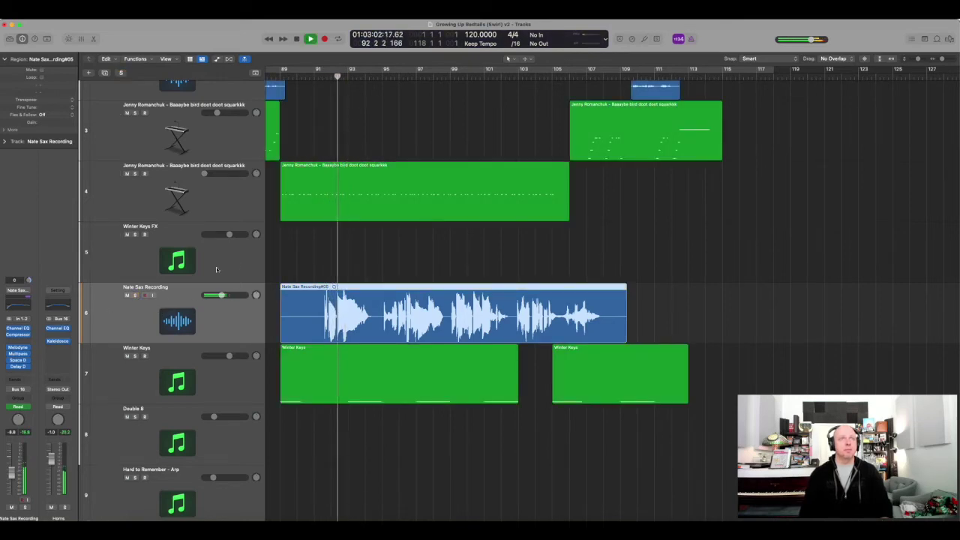
key("space")
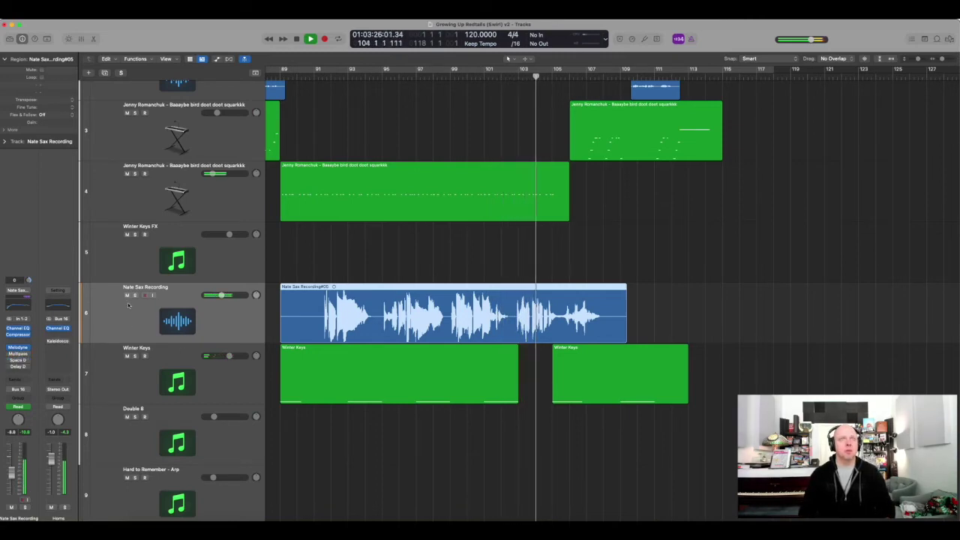
mouse_move(49, 341)
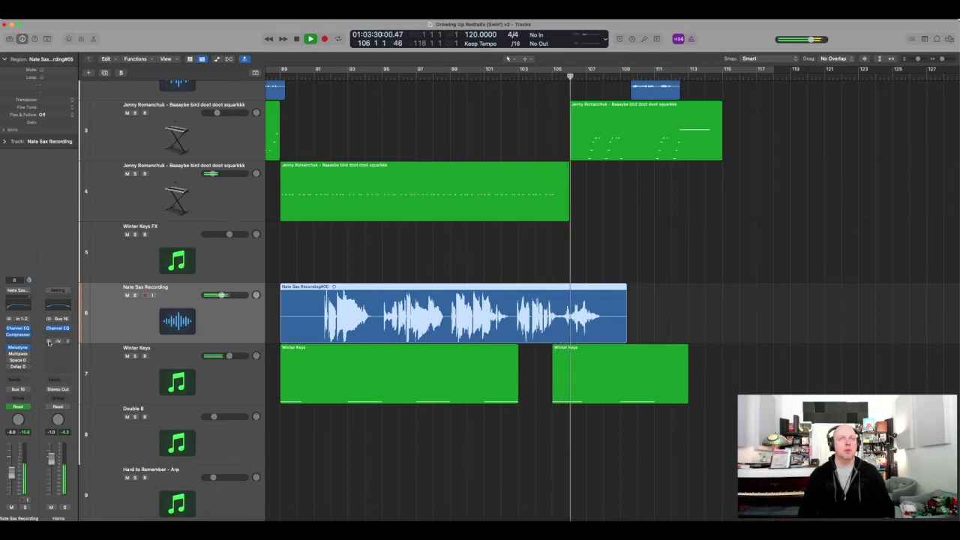
key("space")
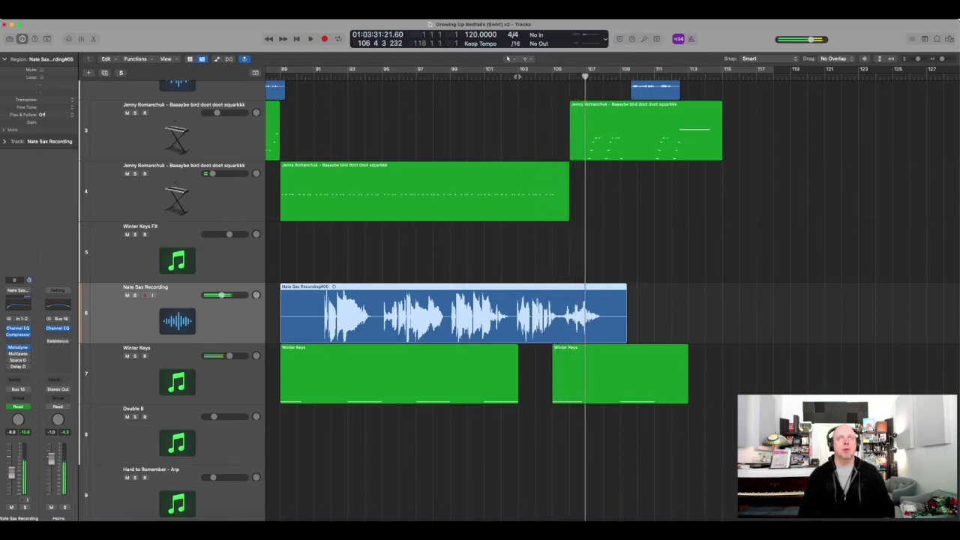
Play the full mix from bar 99 with the sax effects bypassed, and re-enable Multipass, Space D, Delay D and Kaleidoscopes.
left_click(451, 76)
key("space")
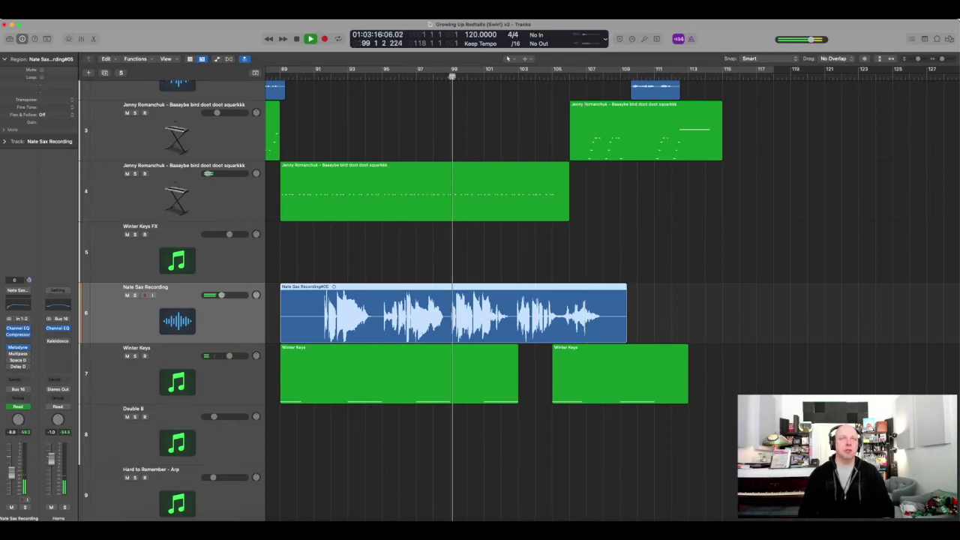
left_click(48, 341)
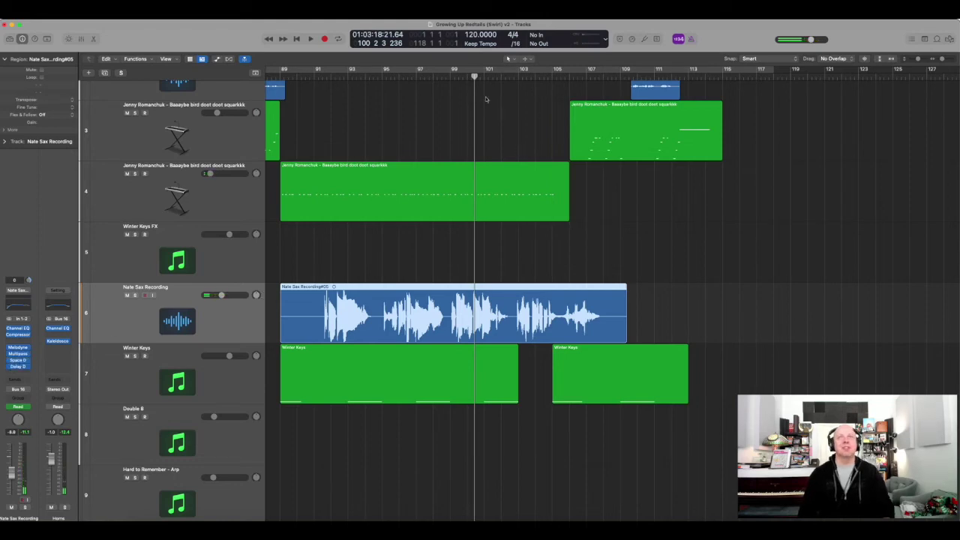
key("space")
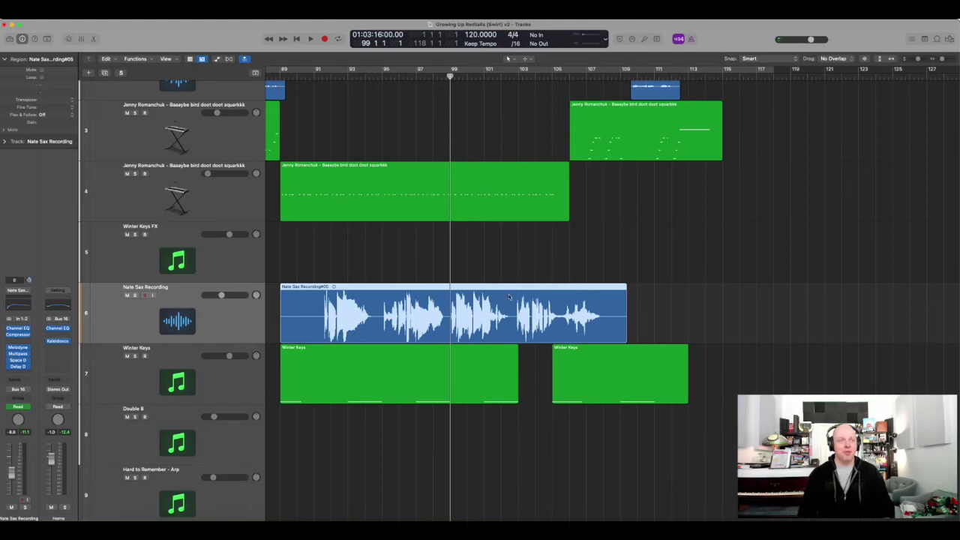
Play the full mix from bar 99 through the end of the song, following all tracks in an overview of the arrangement.
key("space")
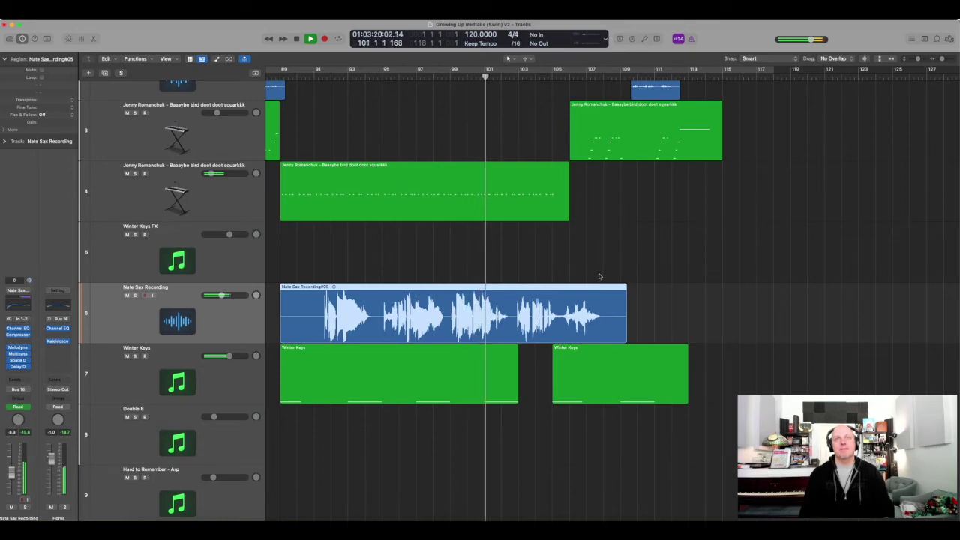
scroll(603, 279, "down", 4)
scroll(598, 275, "down", 1)
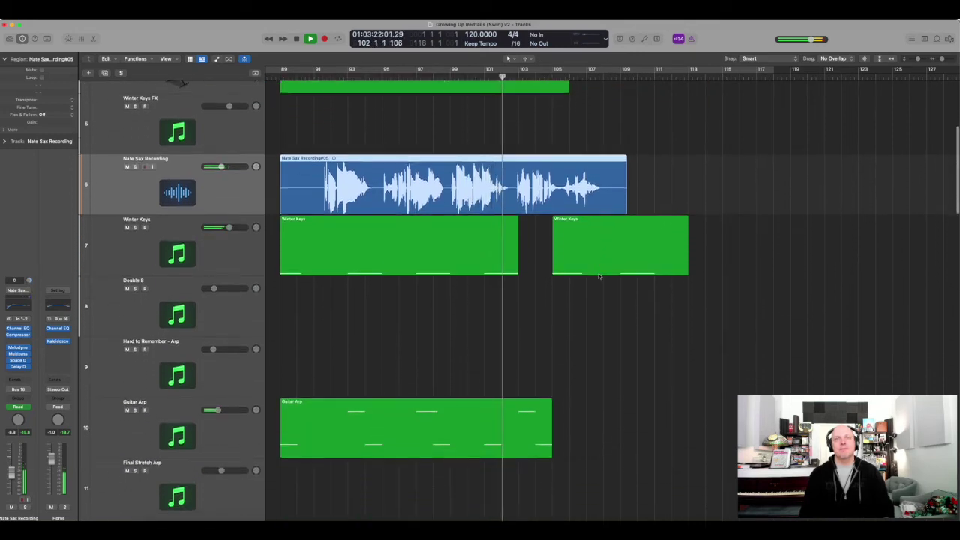
scroll(599, 276, "down", 5)
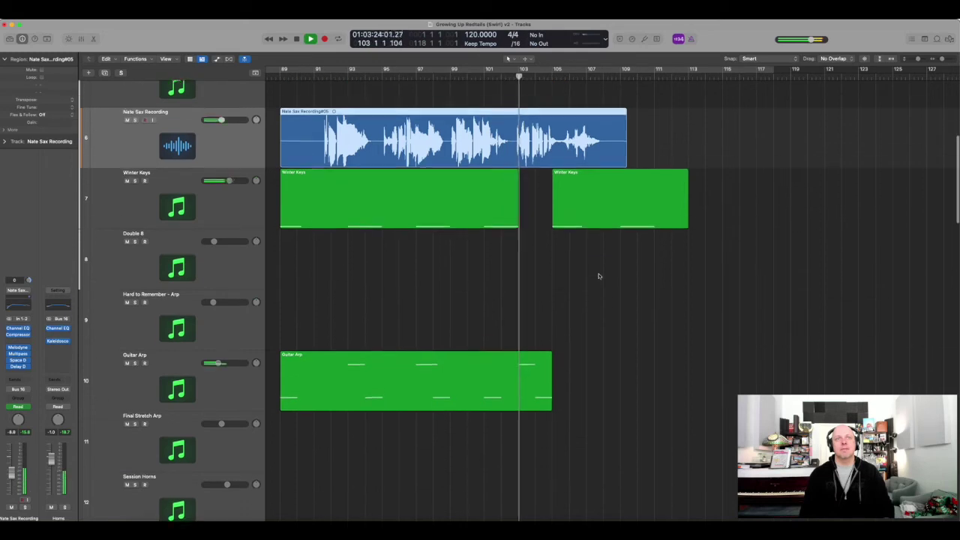
scroll(608, 273, "down", 10)
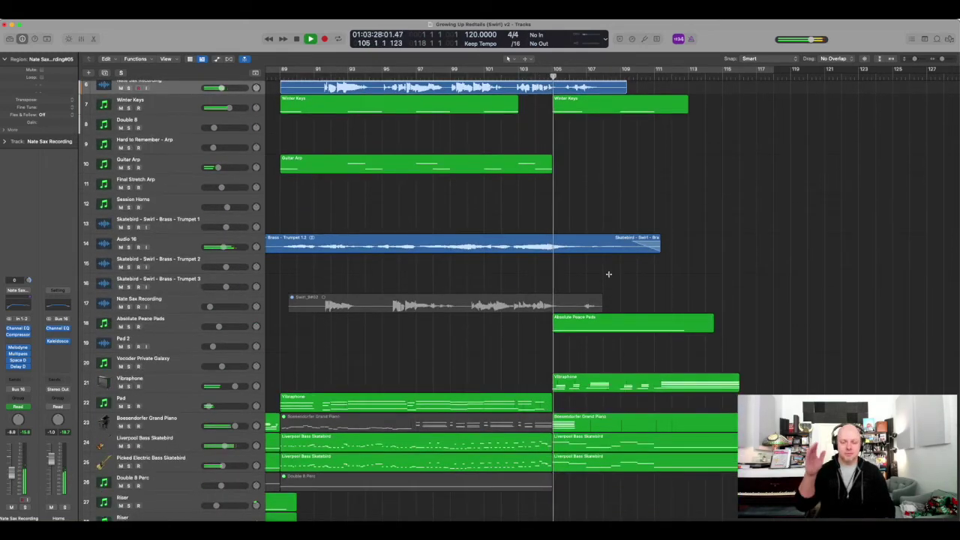
scroll(608, 273, "down", 10)
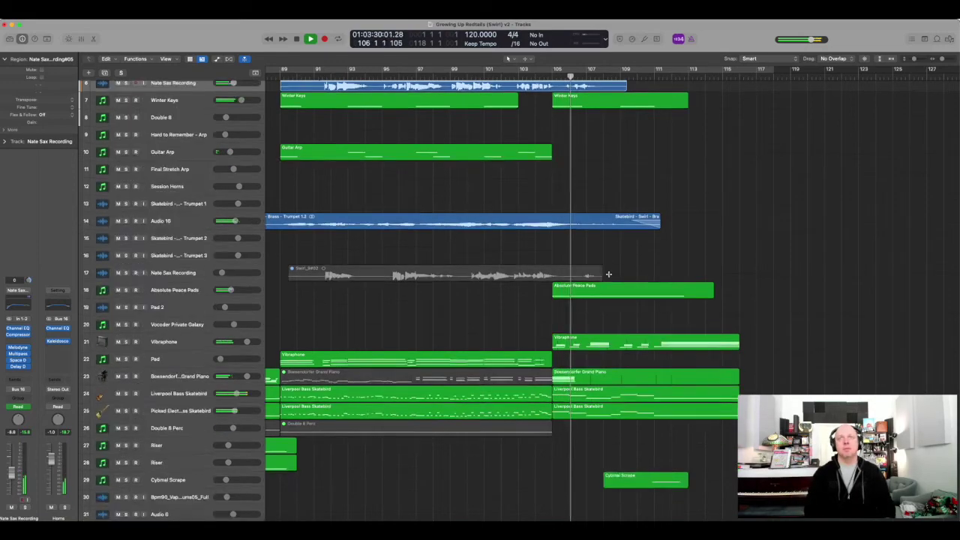
scroll(608, 273, "up", 8)
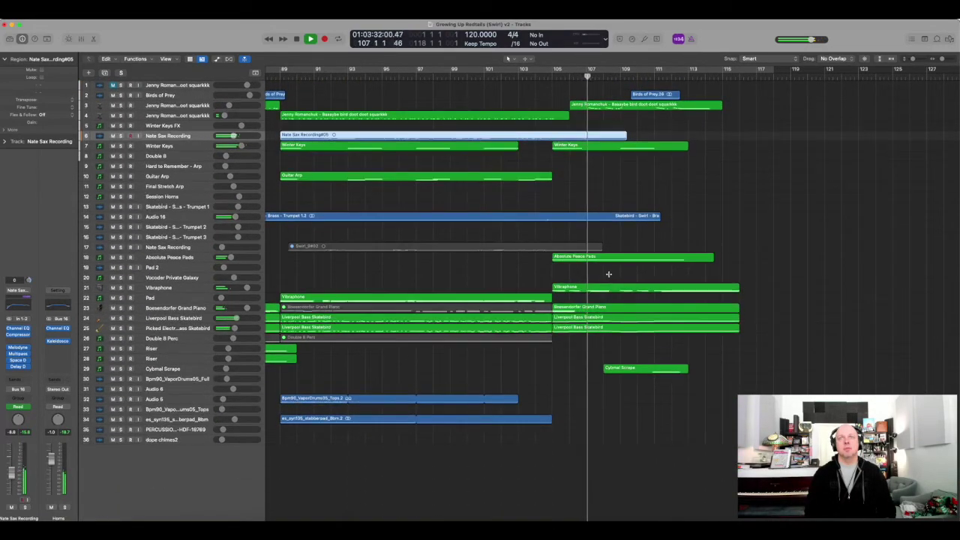
scroll(608, 274, "down", 5)
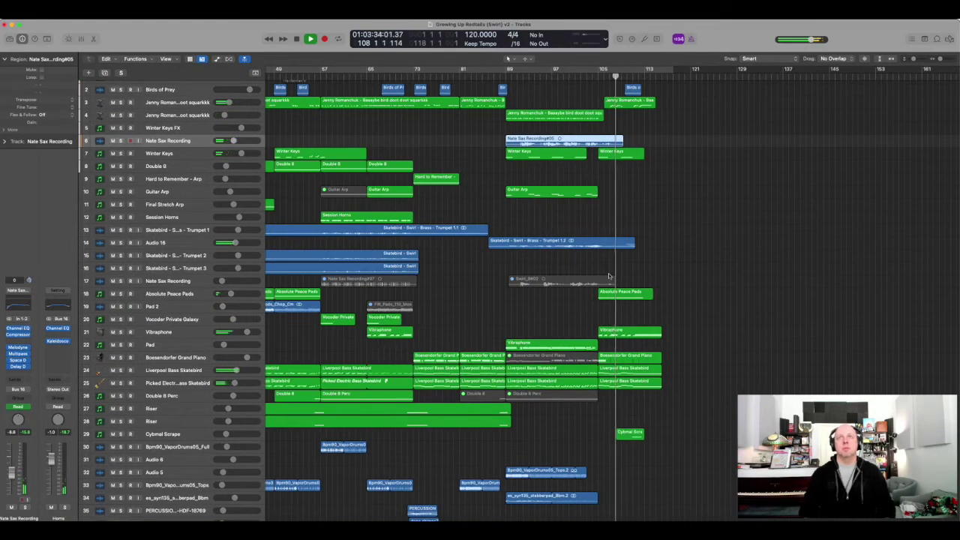
scroll(608, 276, "left", 10)
scroll(608, 275, "up", 1)
scroll(608, 275, "left", 2)
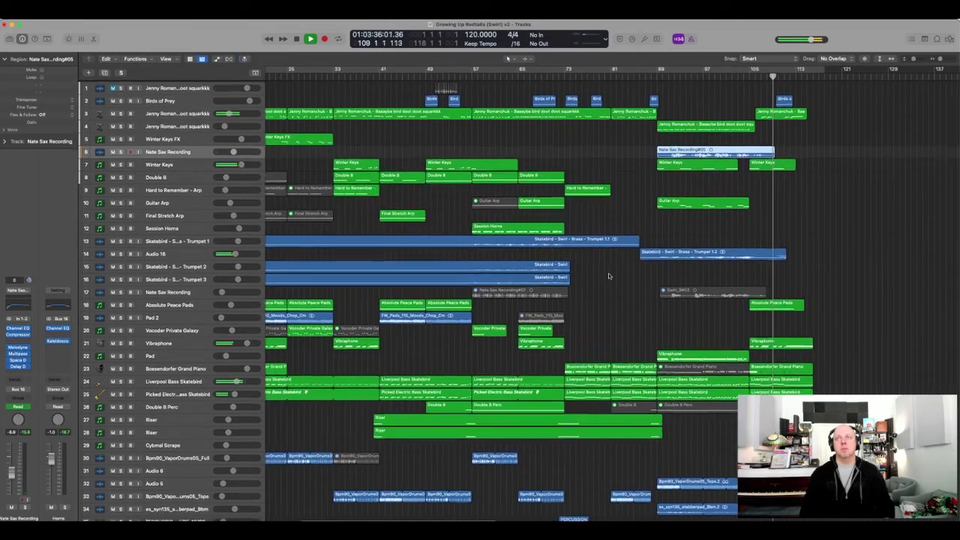
scroll(608, 276, "down", 1)
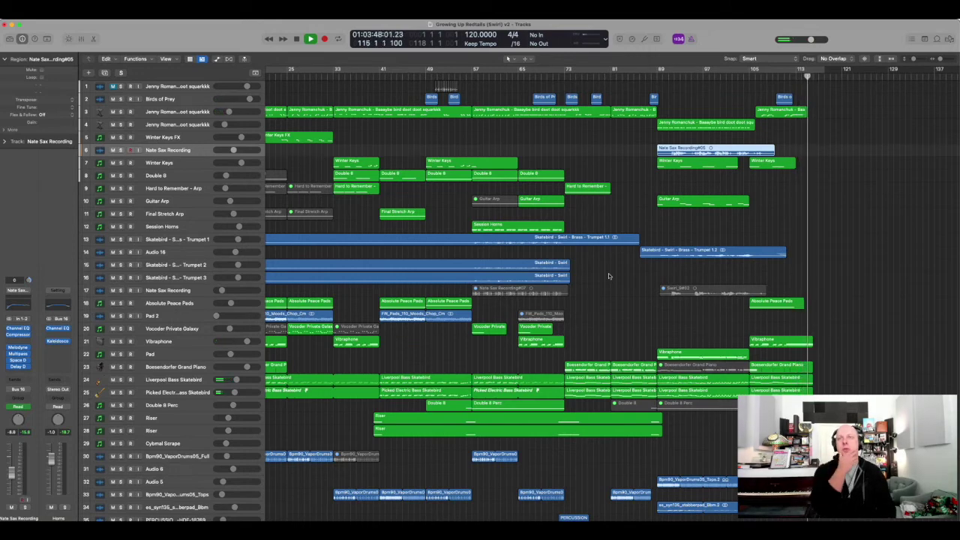
key("space")
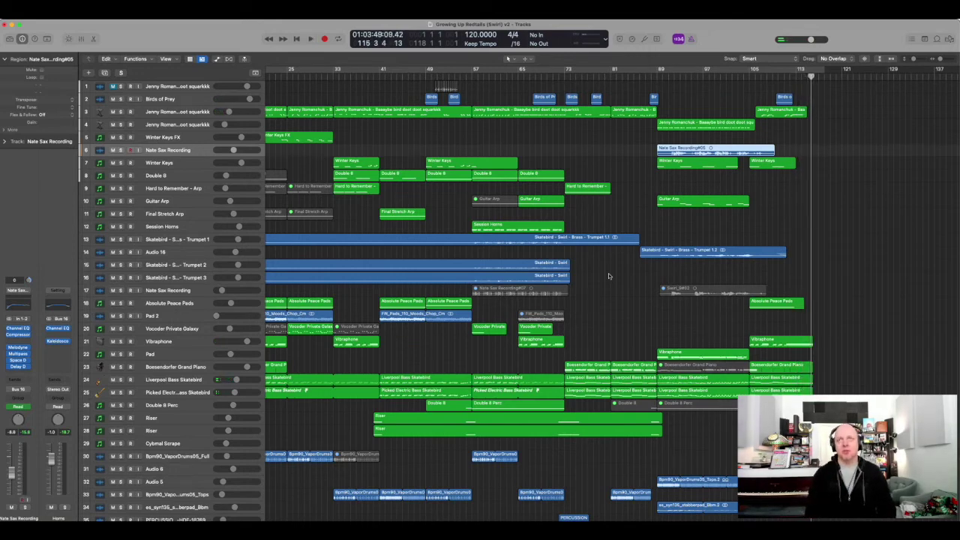
Play the song's opening from bar 1 and the final section from bar 105 to compare them.
key("Return")
scroll(608, 276, "left", 2)
scroll(675, 287, "left", 6)
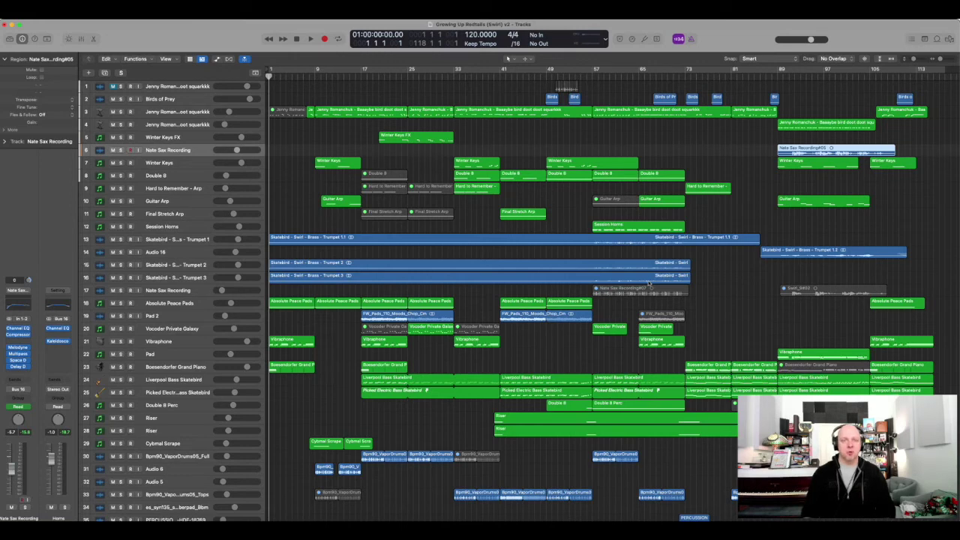
key("space")
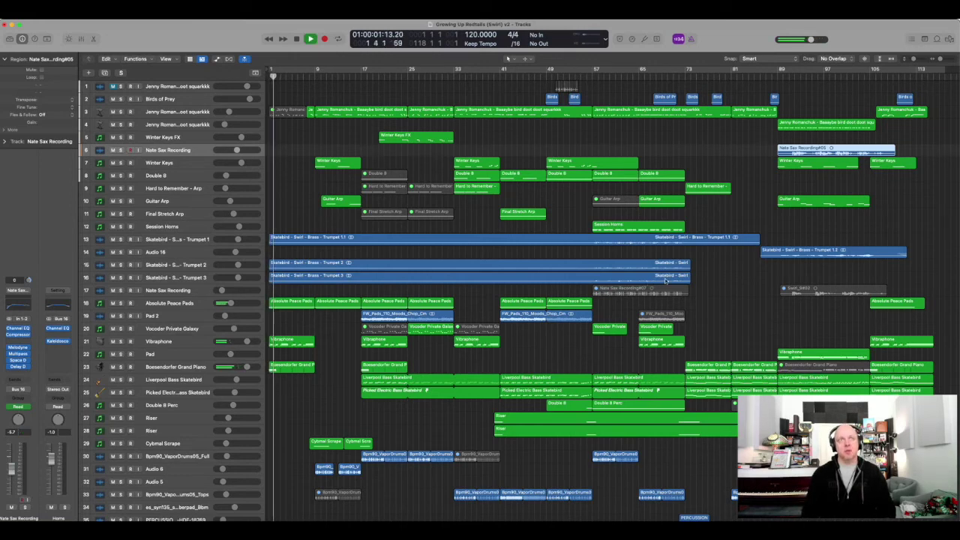
scroll(650, 283, "right", 8)
scroll(722, 251, "right", 2)
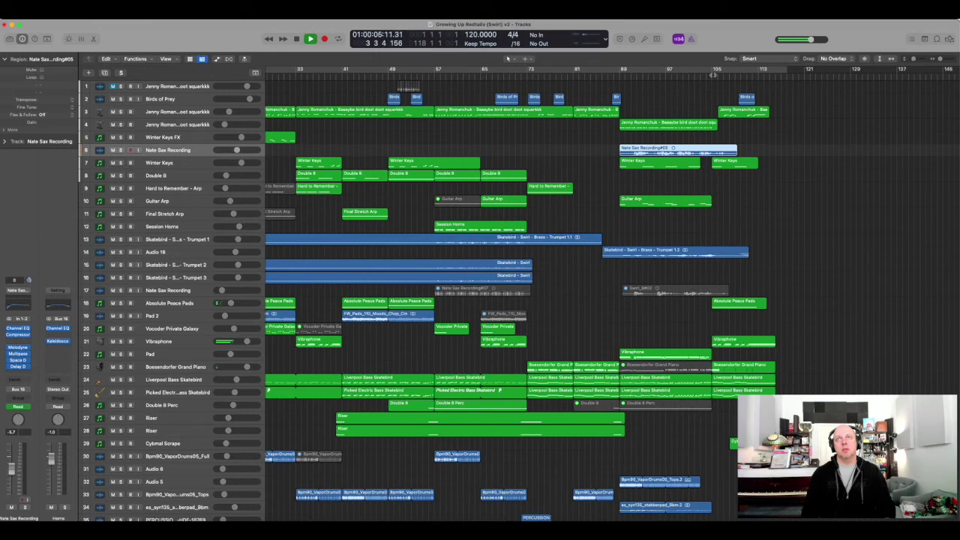
left_click(713, 75)
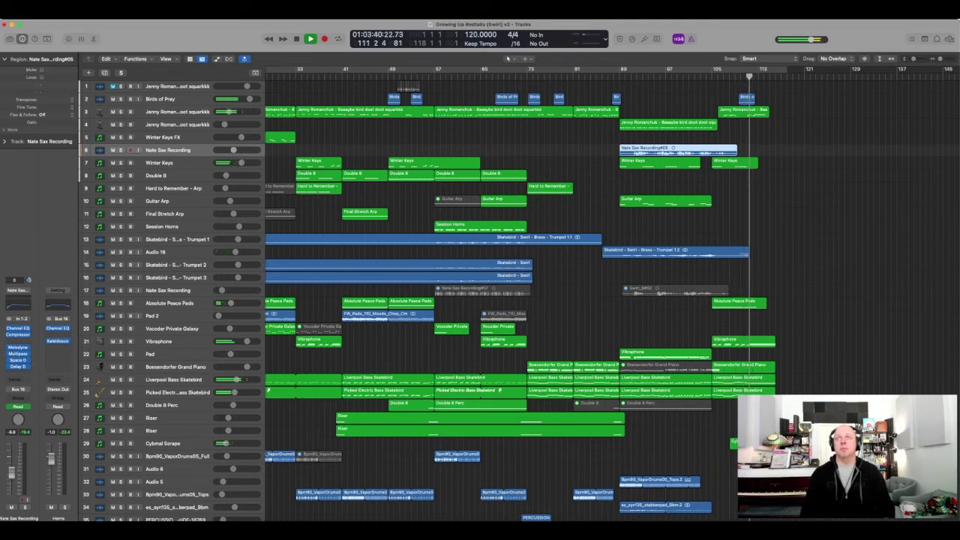
key("space")
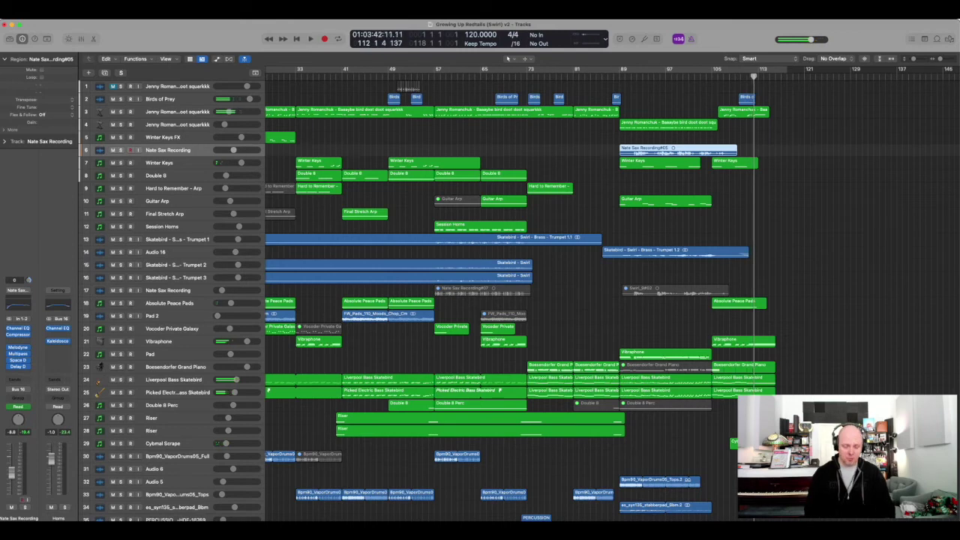
Replay a short excerpt from the start of the song, followed by one from bar 105, for another comparison.
key("Return")
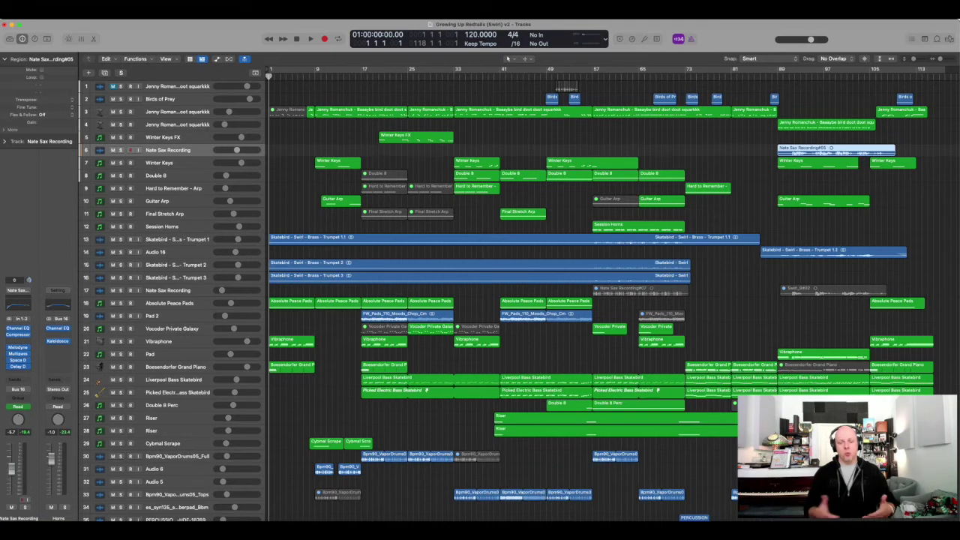
key("space")
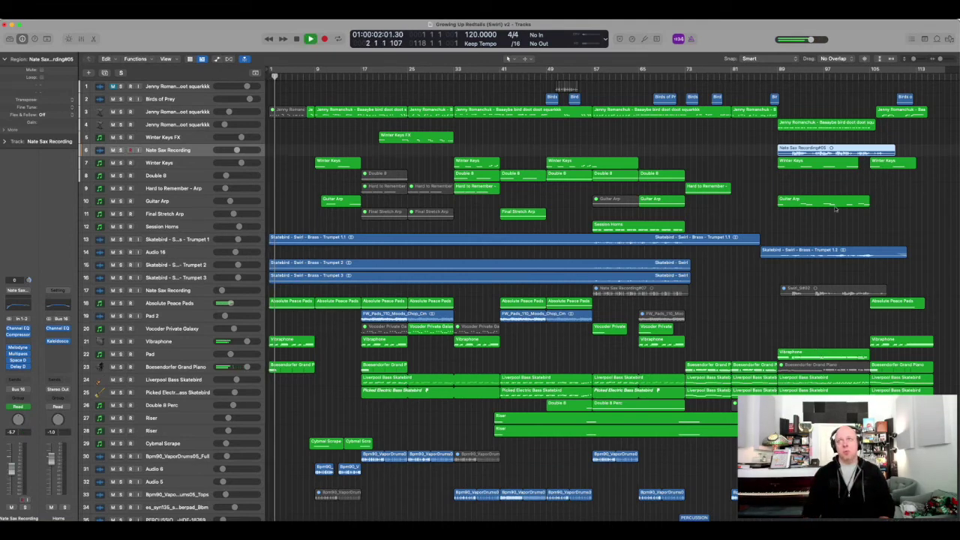
key("space")
left_click(872, 76)
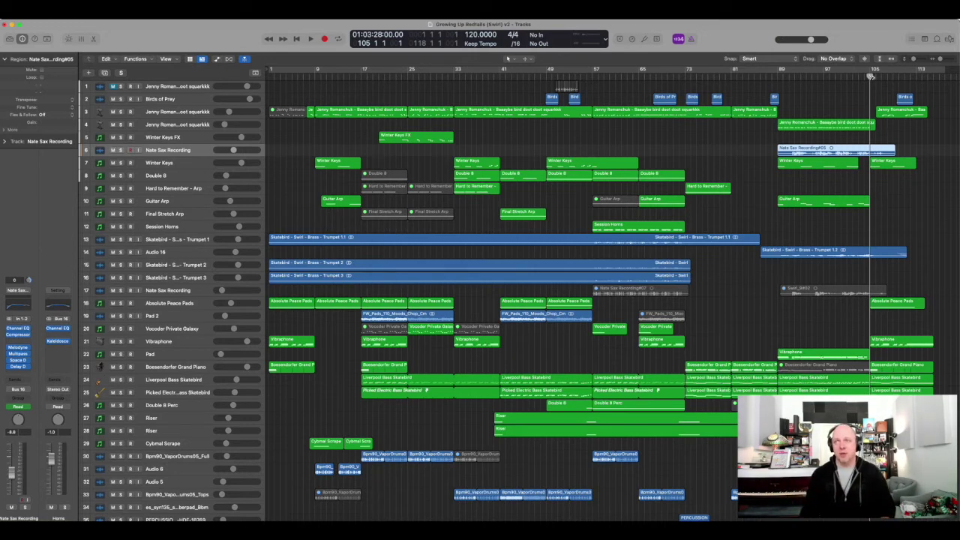
key("space")
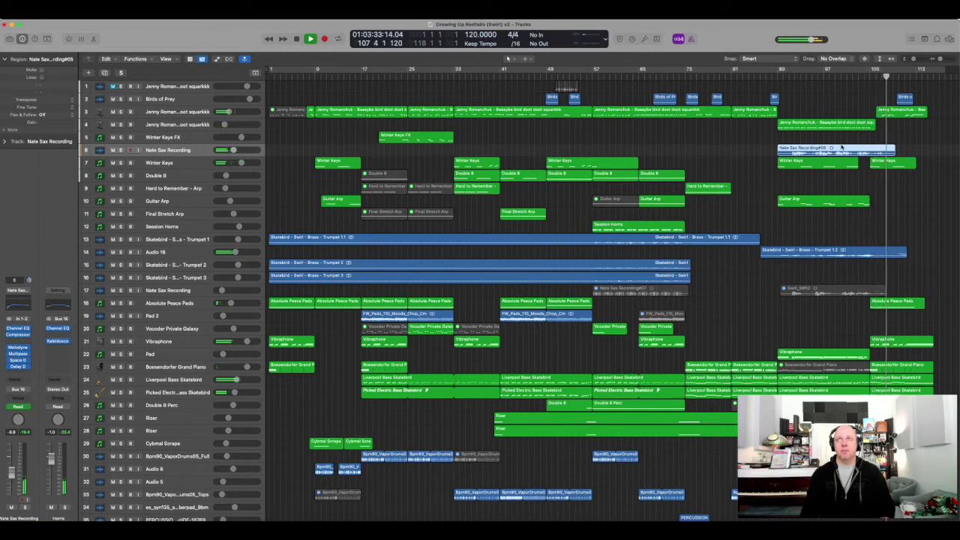
key("space")
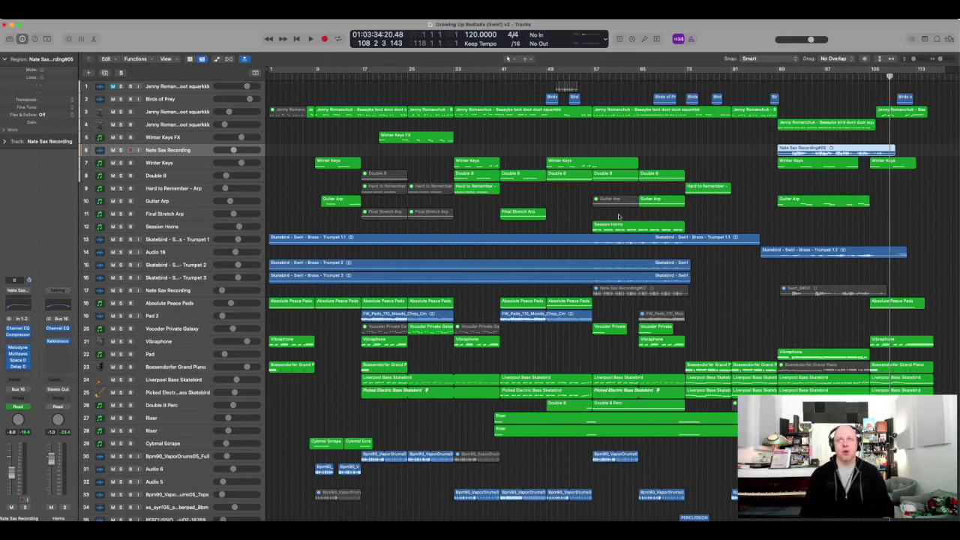
Deselect the sax region, open the mixer, and examine the effects and levels on the aux bus channels.
left_click(733, 303)
key("x")
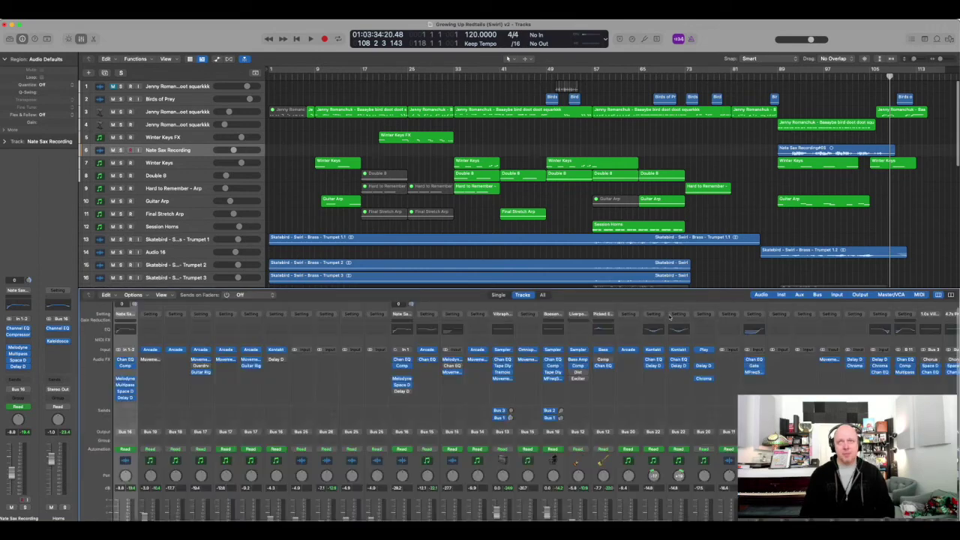
scroll(718, 336, "right", 10)
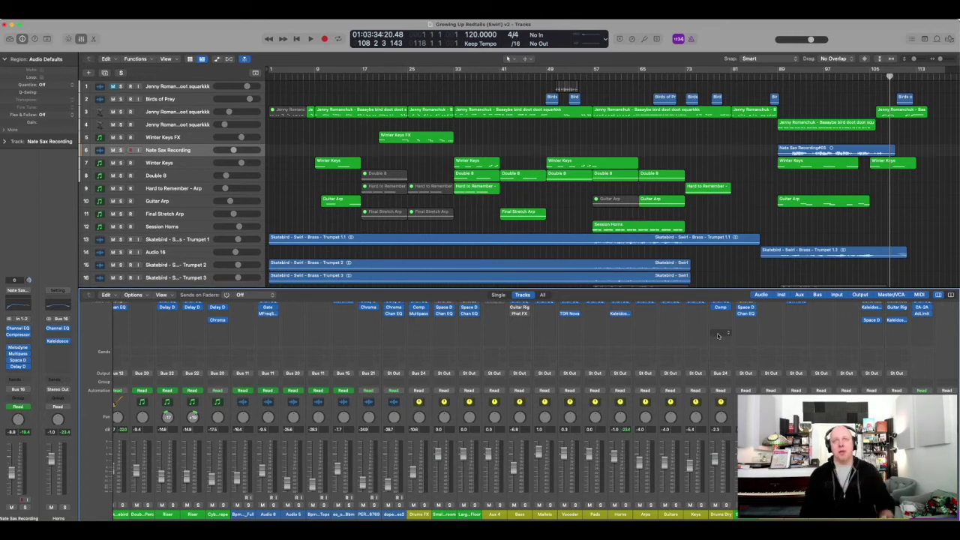
scroll(722, 339, "up", 5)
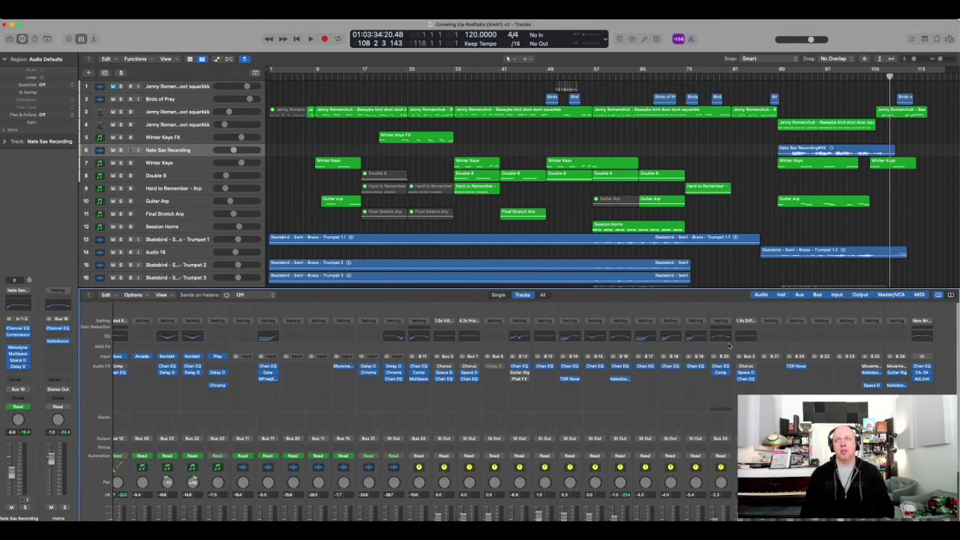
scroll(727, 346, "down", 4)
scroll(728, 346, "left", 5)
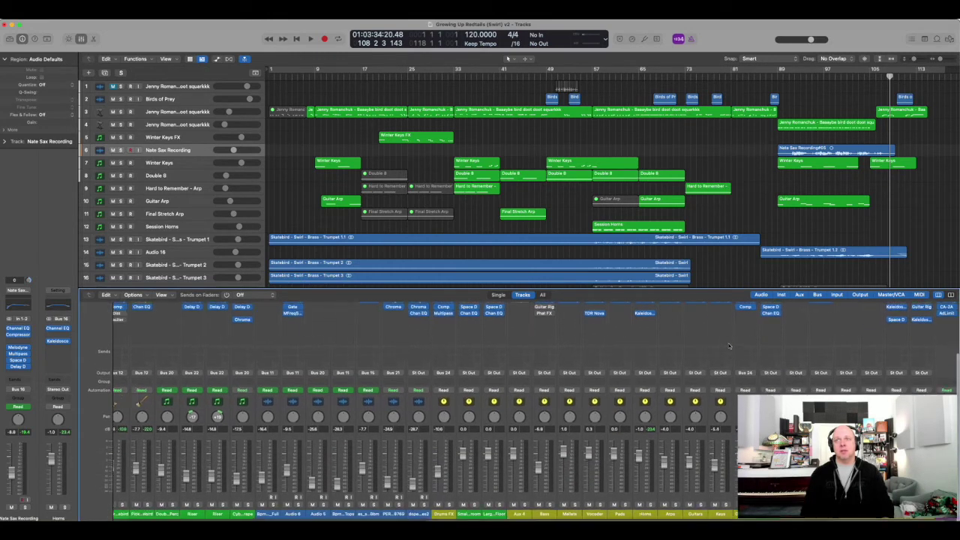
Examine the inserts, sends, output routing and faders across the track channels and the yellow aux buses in the mixer.
scroll(728, 346, "left", 10)
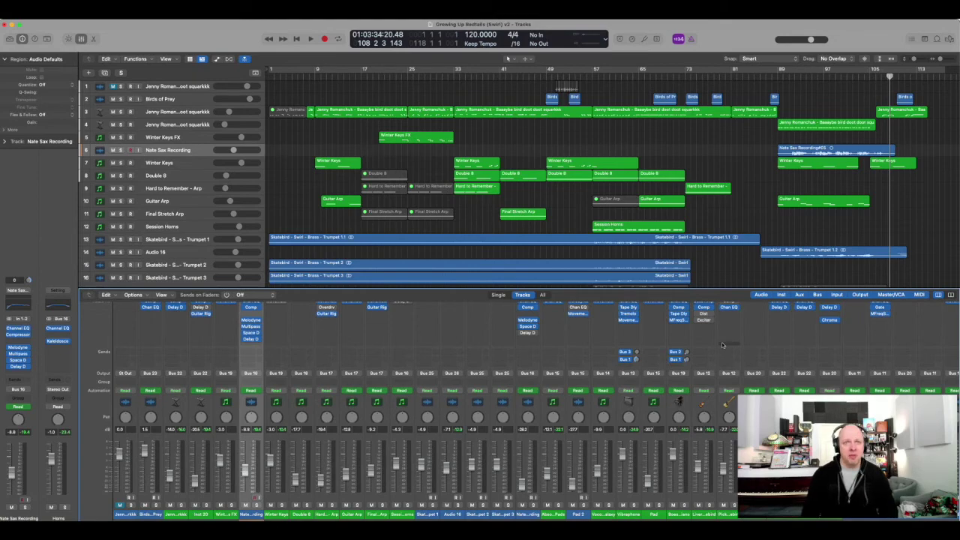
scroll(447, 398, "up", 3)
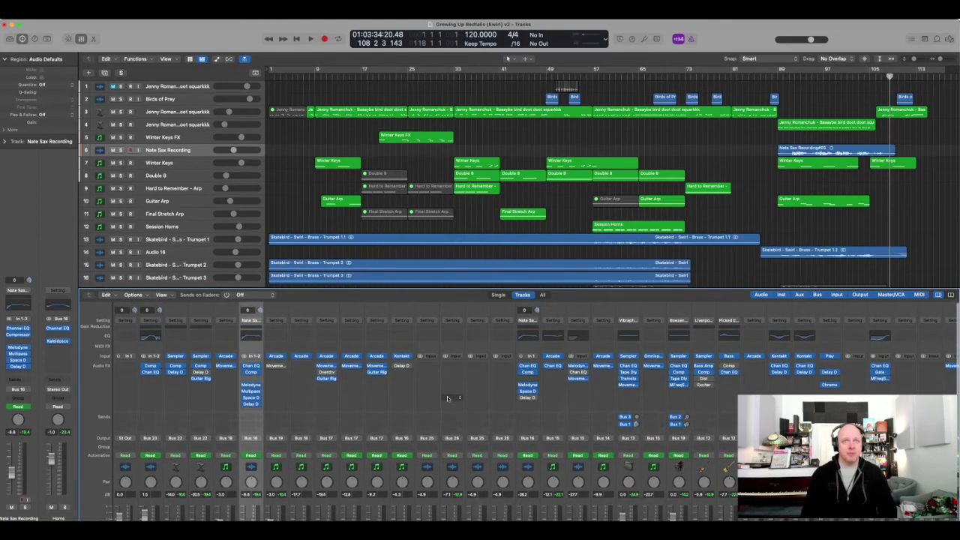
scroll(448, 398, "down", 3)
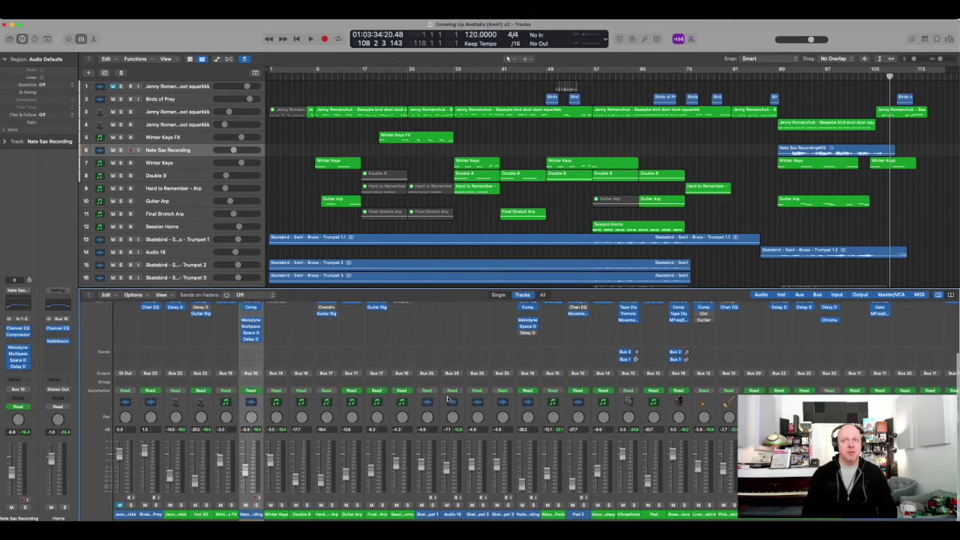
scroll(447, 398, "right", 5)
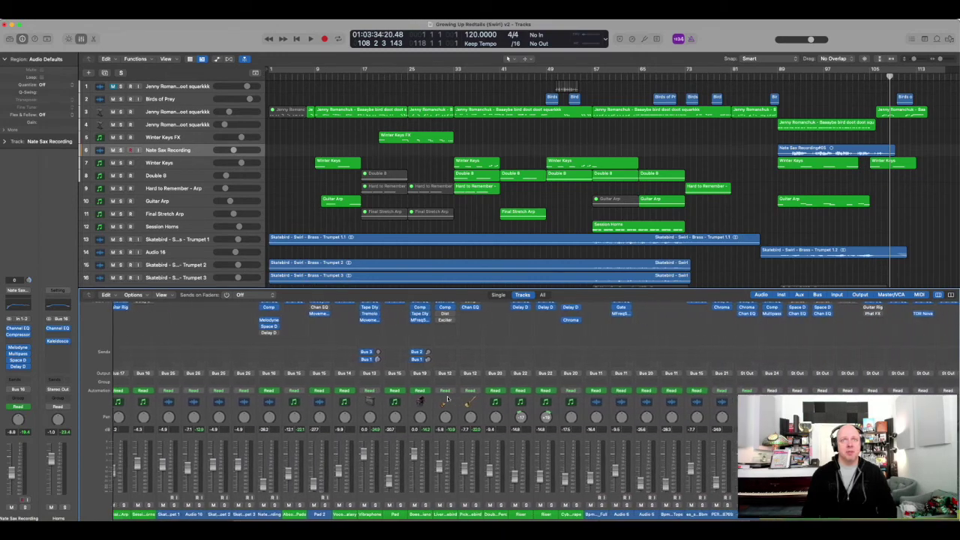
scroll(448, 398, "right", 7)
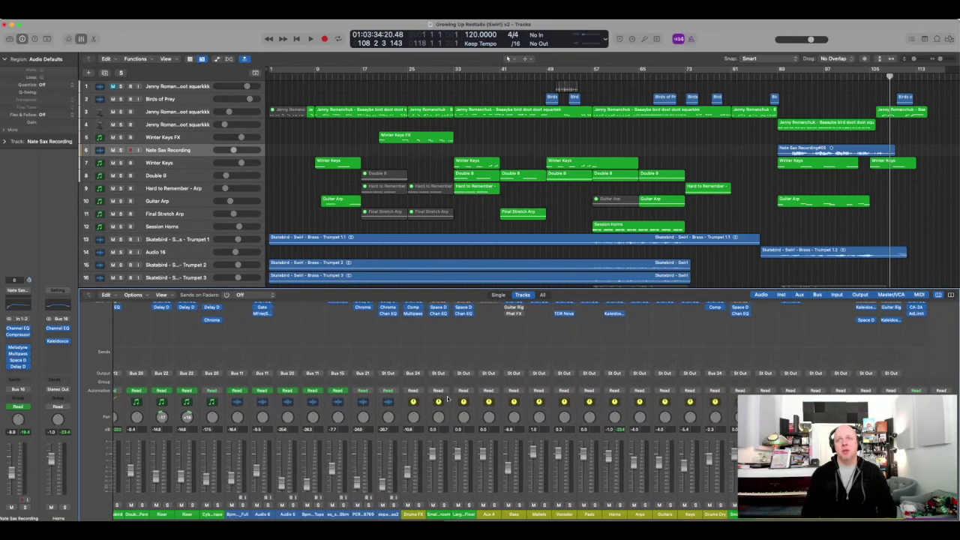
scroll(447, 398, "up", 3)
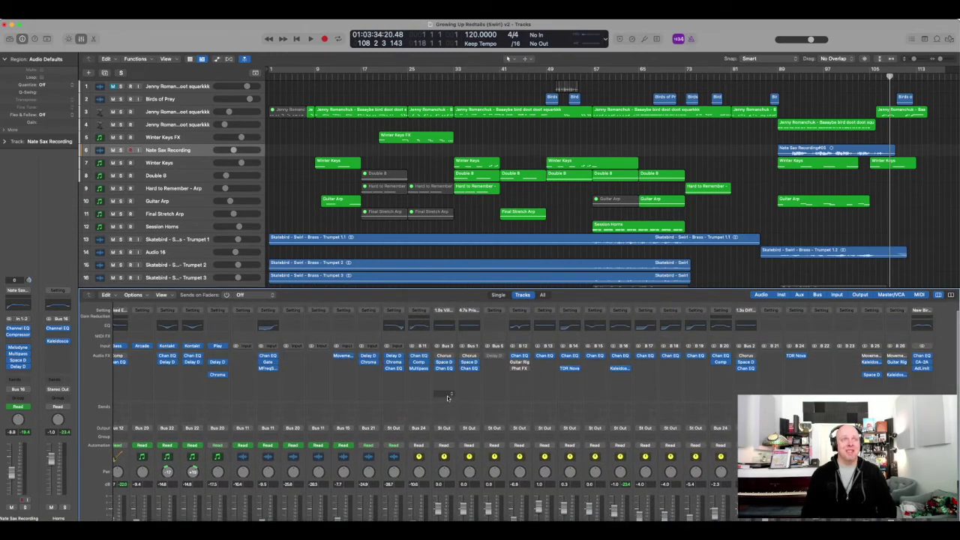
scroll(447, 395, "down", 3)
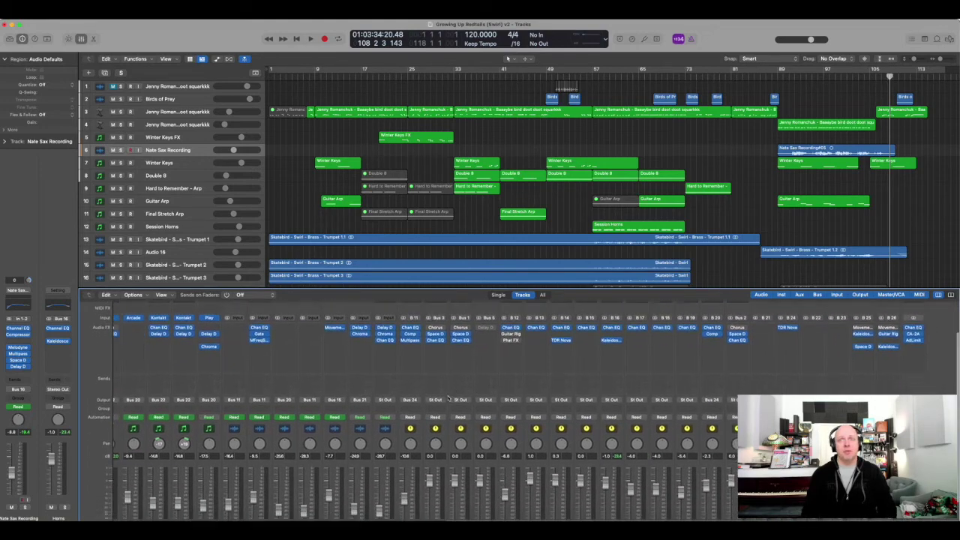
scroll(447, 397, "down", 3)
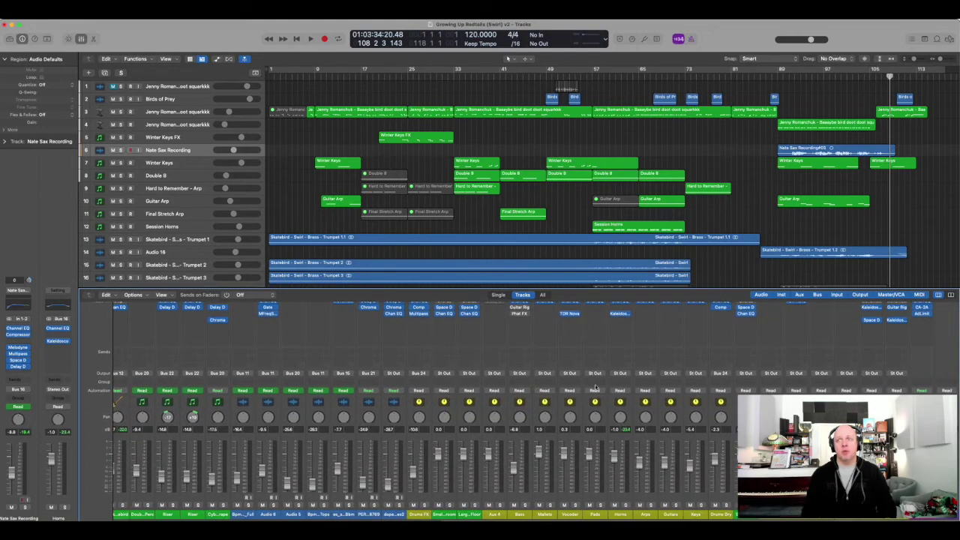
scroll(609, 388, "up", 3)
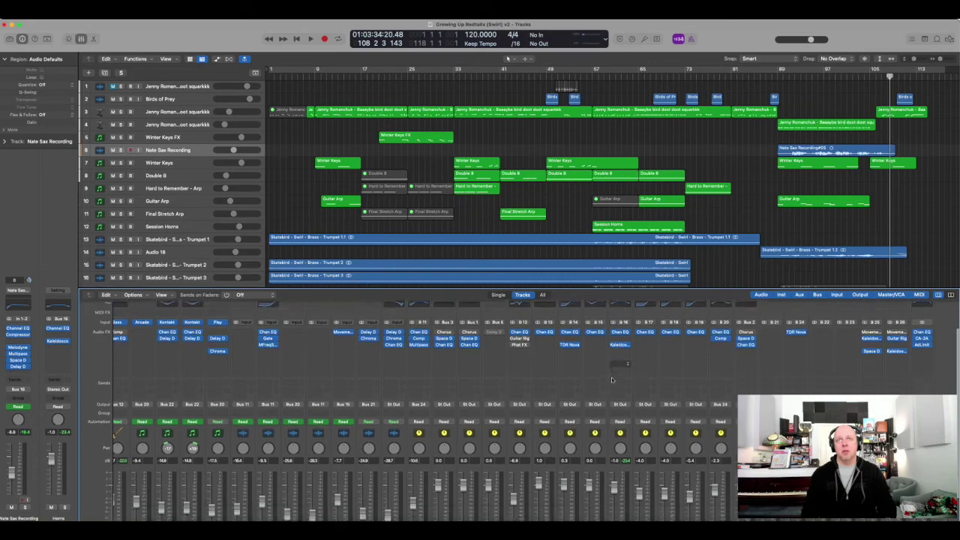
scroll(611, 380, "down", 3)
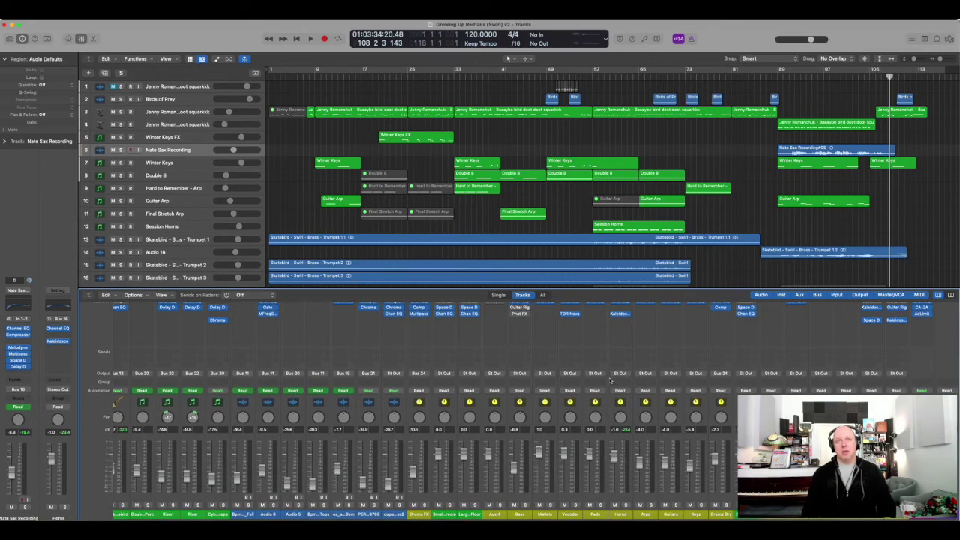
scroll(610, 381, "left", 10)
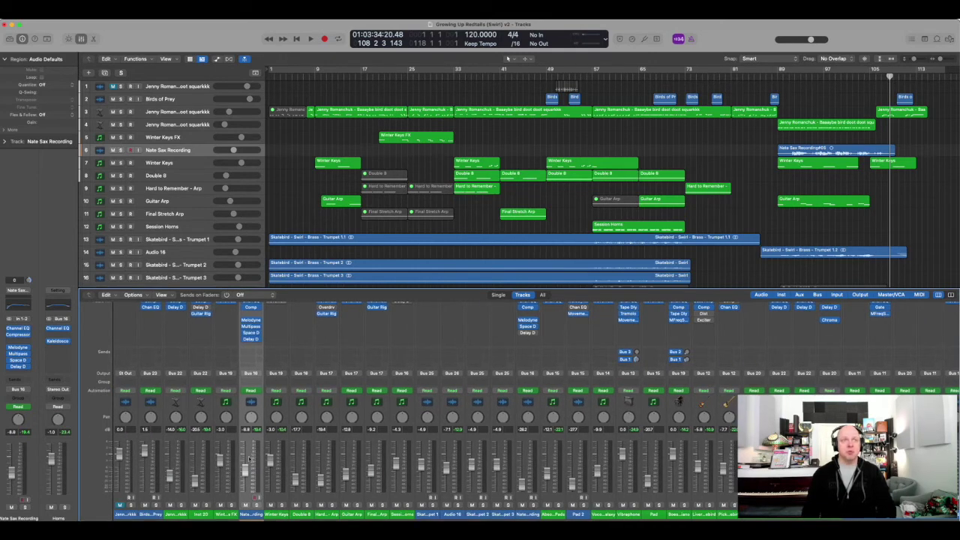
Compare the track channels with the yellow aux buses across the mixer, following each group's output routing and levels.
scroll(250, 459, "right", 5)
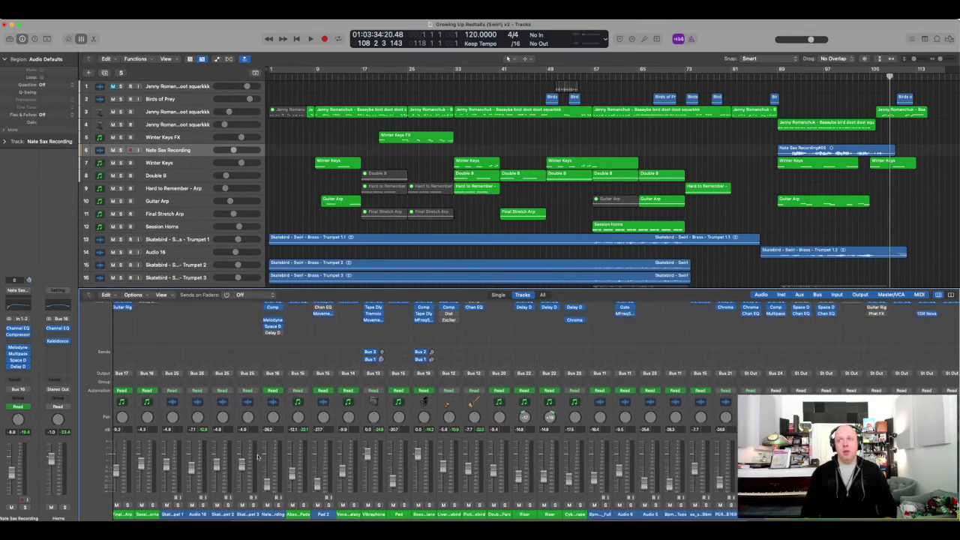
scroll(257, 456, "right", 10)
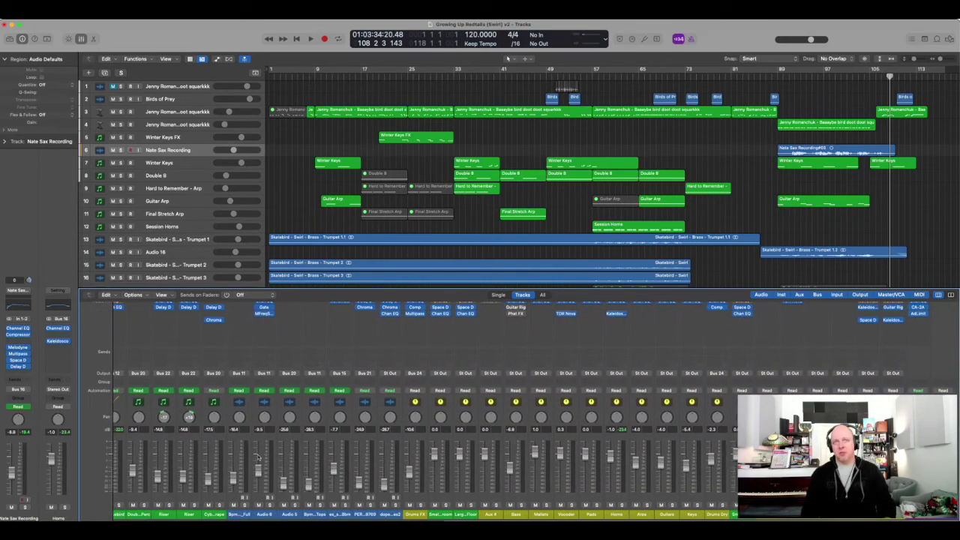
scroll(360, 448, "left", 1)
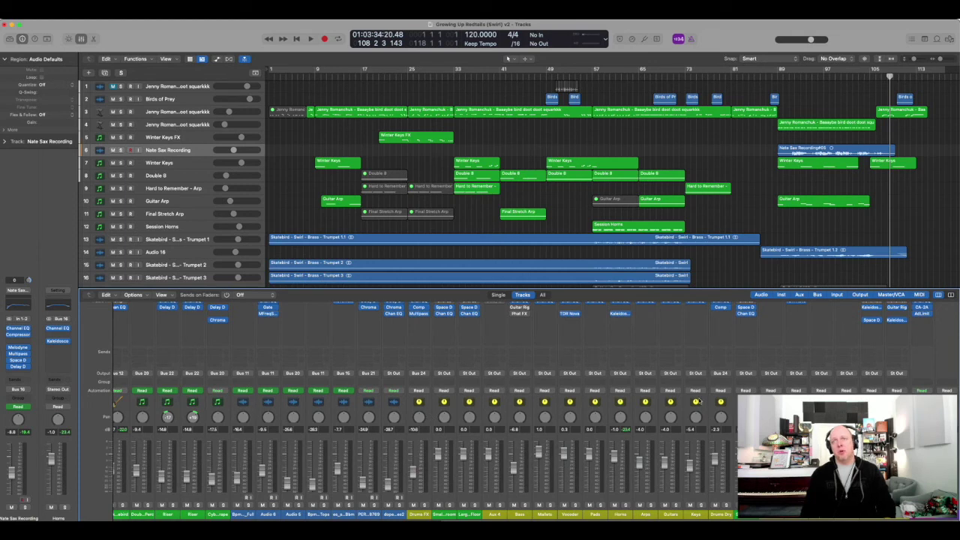
scroll(402, 405, "left", 12)
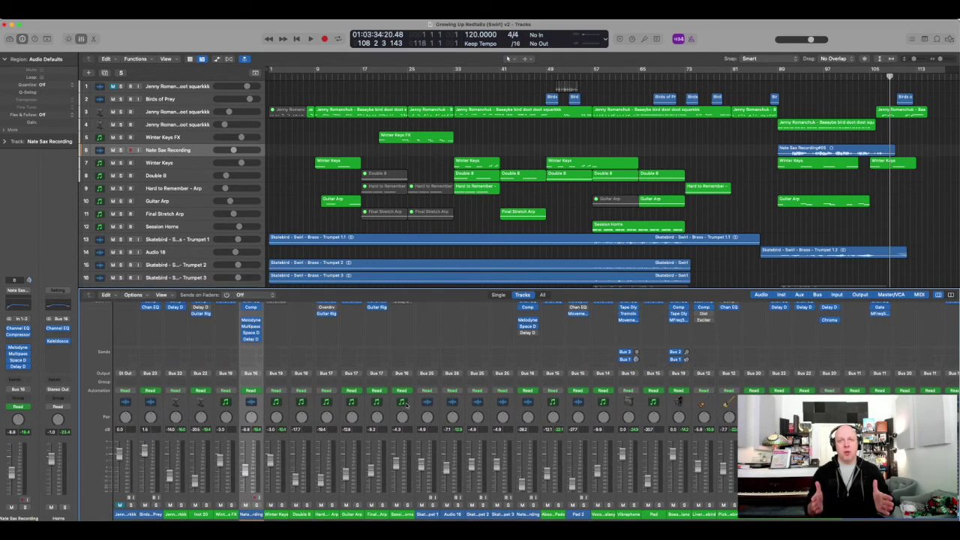
scroll(419, 405, "right", 10)
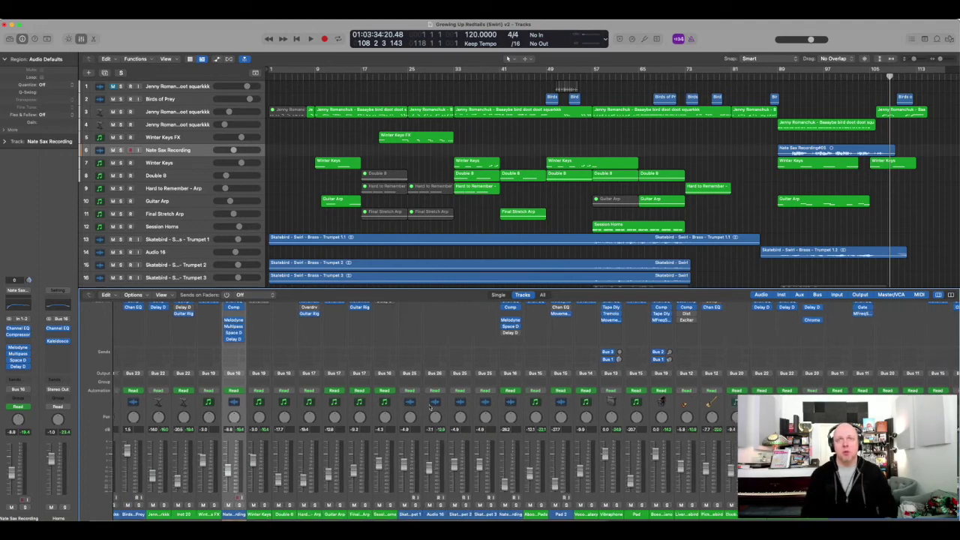
scroll(430, 406, "right", 10)
scroll(431, 407, "left", 1)
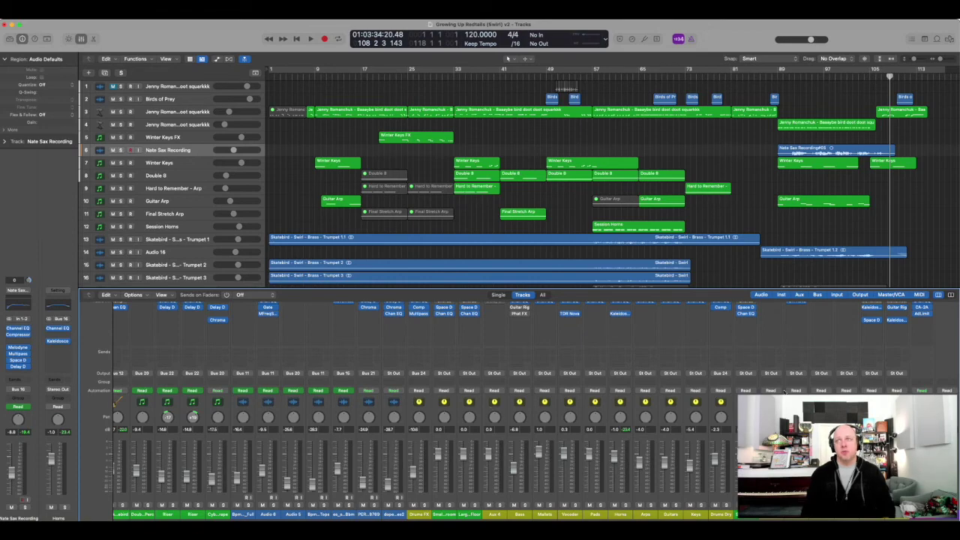
scroll(784, 390, "left", 5)
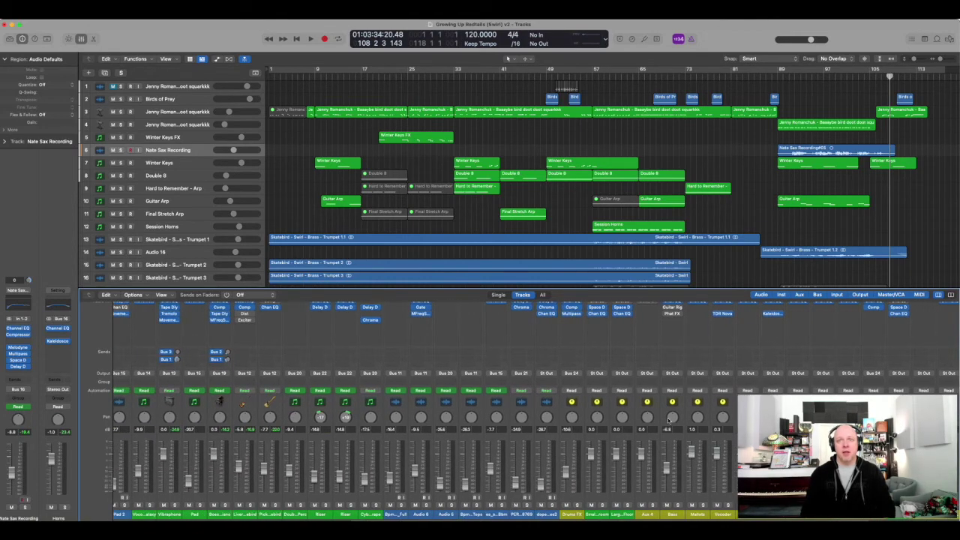
scroll(615, 424, "left", 10)
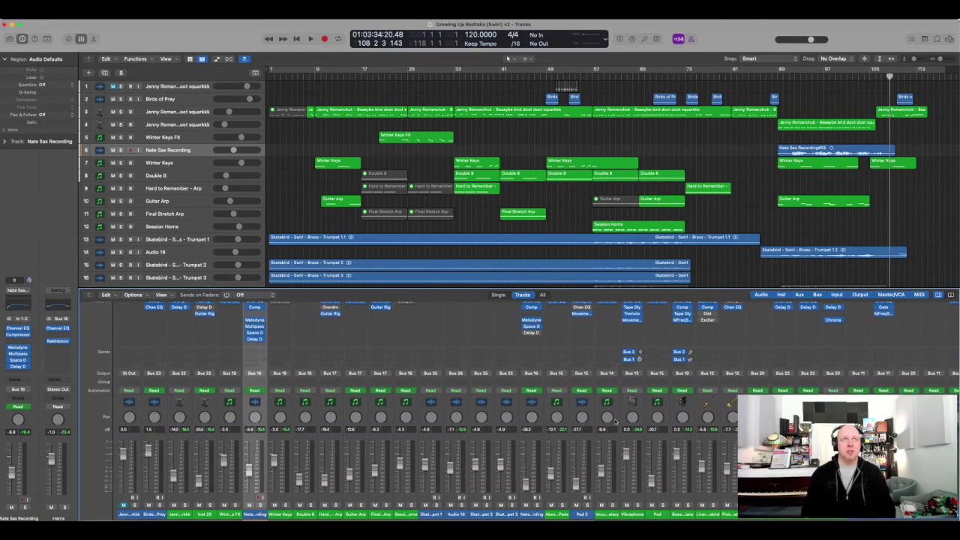
Review the full track list and the aux buses' inputs and outputs, and select the aux channels from Aux 4 onward.
scroll(313, 180, "down", 10)
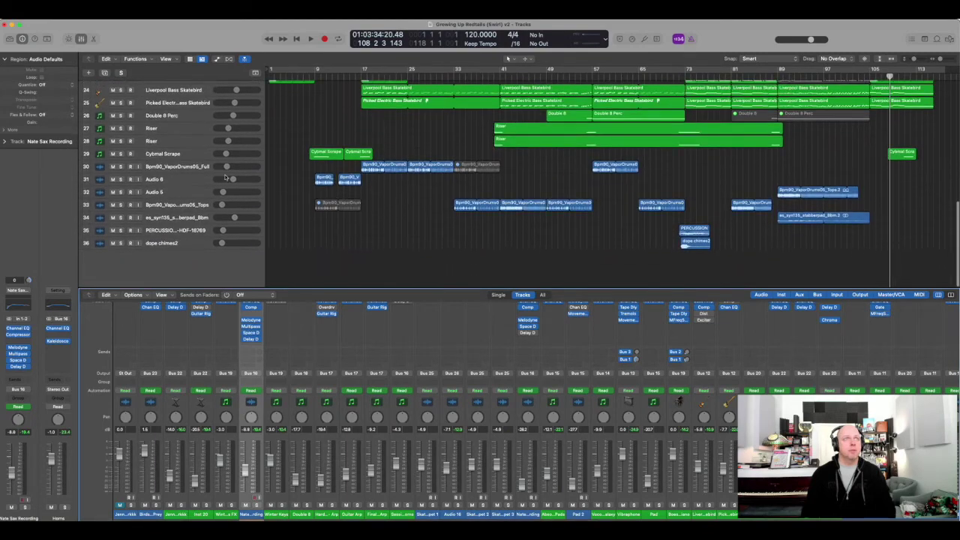
scroll(227, 179, "up", 12)
scroll(631, 346, "right", 10)
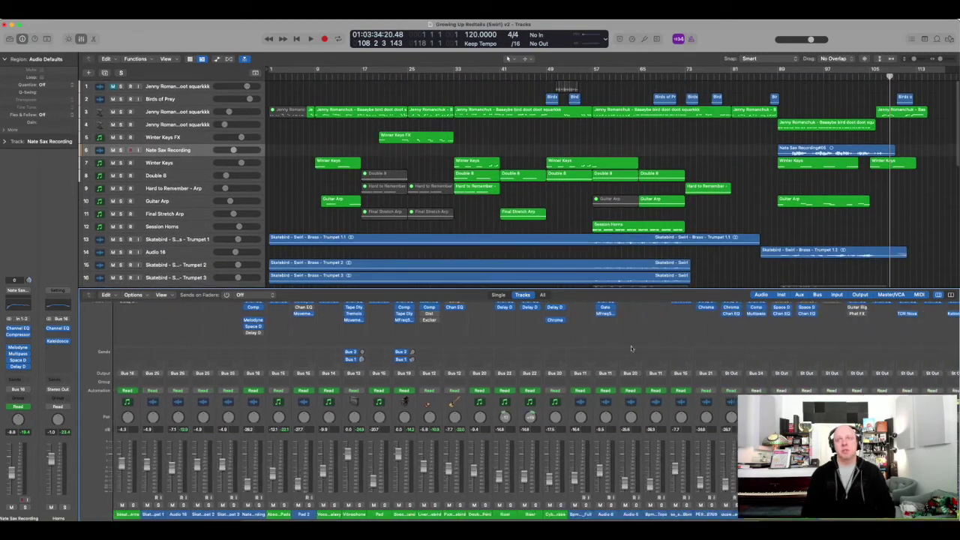
scroll(632, 347, "right", 2)
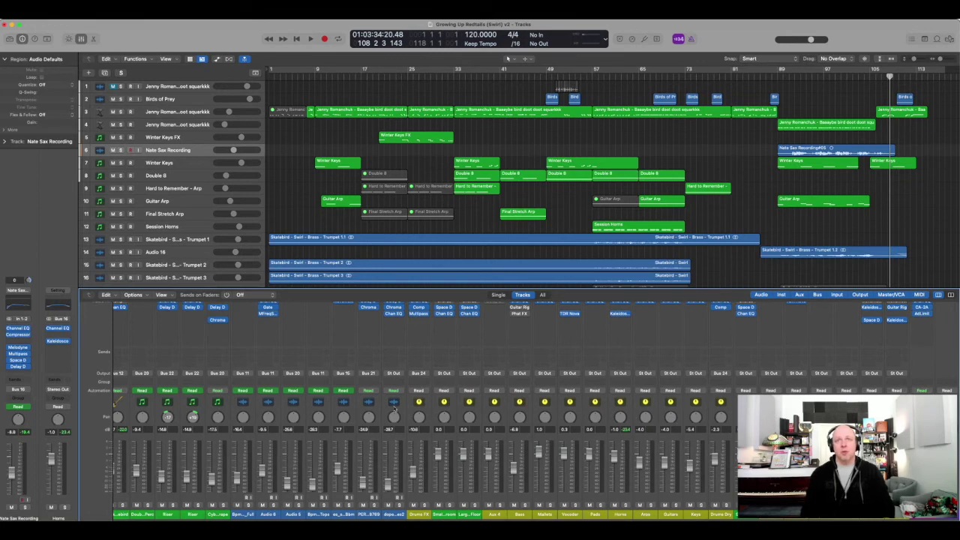
scroll(449, 383, "up", 3)
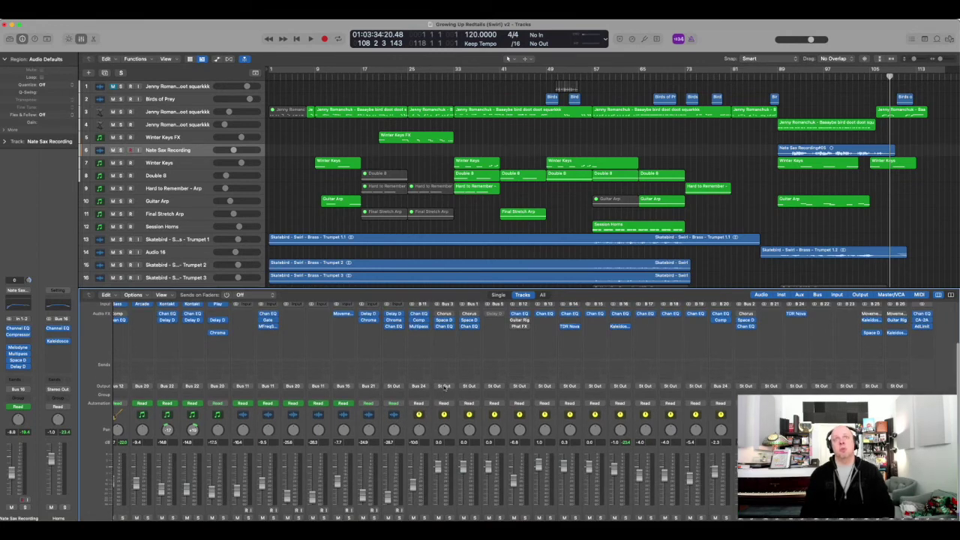
scroll(479, 399, "down", 3)
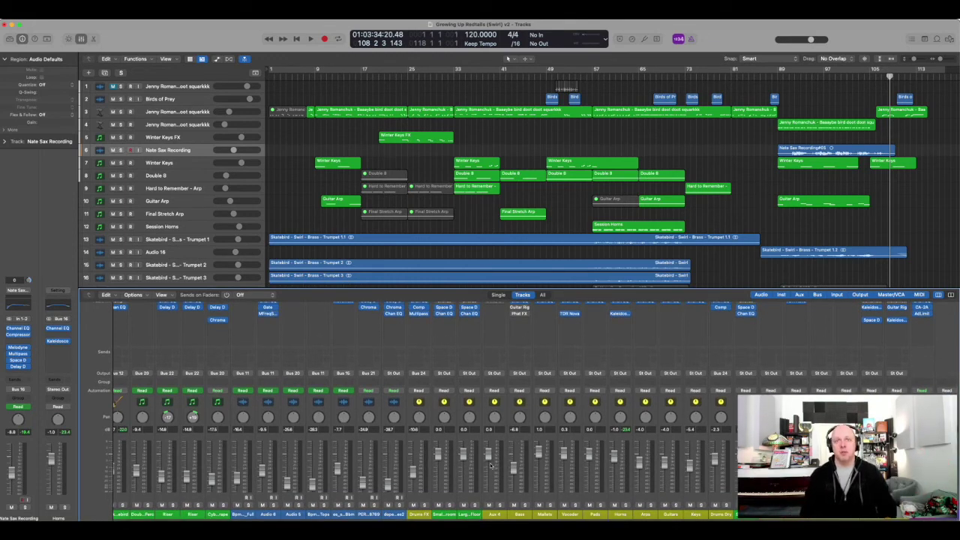
left_click(503, 414)
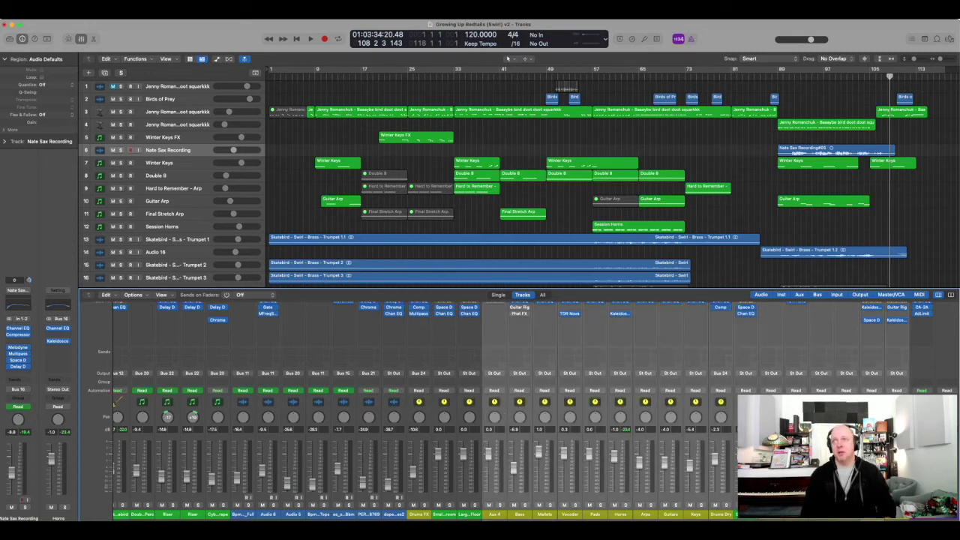
Examine the stereo output channel's EQ curve and insert chain alongside the aux buses that feed it.
scroll(578, 180, "down", 3)
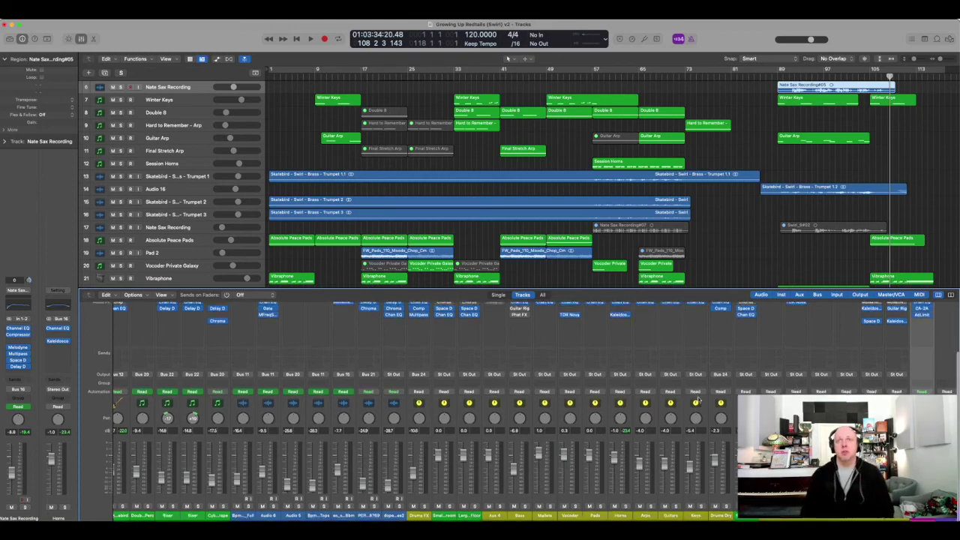
scroll(696, 331, "up", 3)
scroll(696, 332, "up", 2)
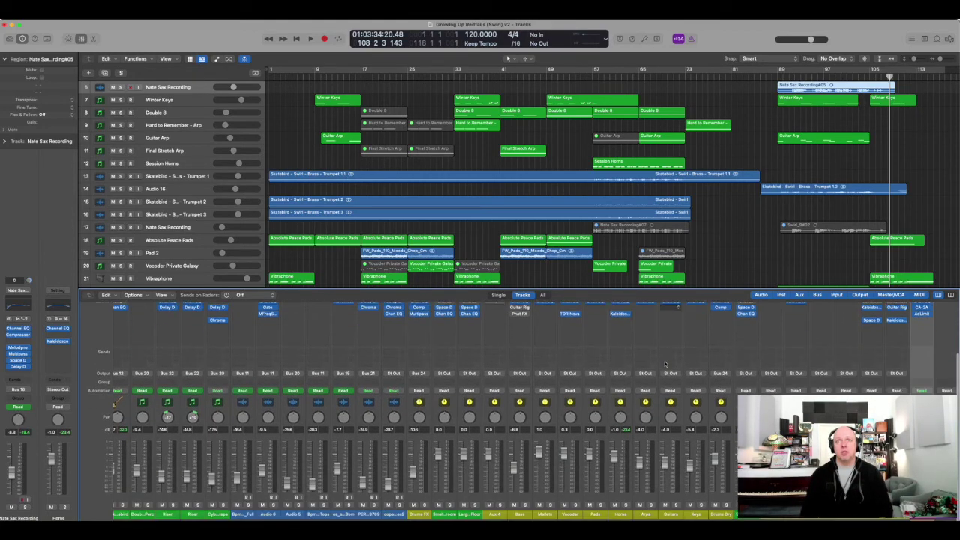
scroll(682, 345, "right", 5)
scroll(663, 337, "right", 8)
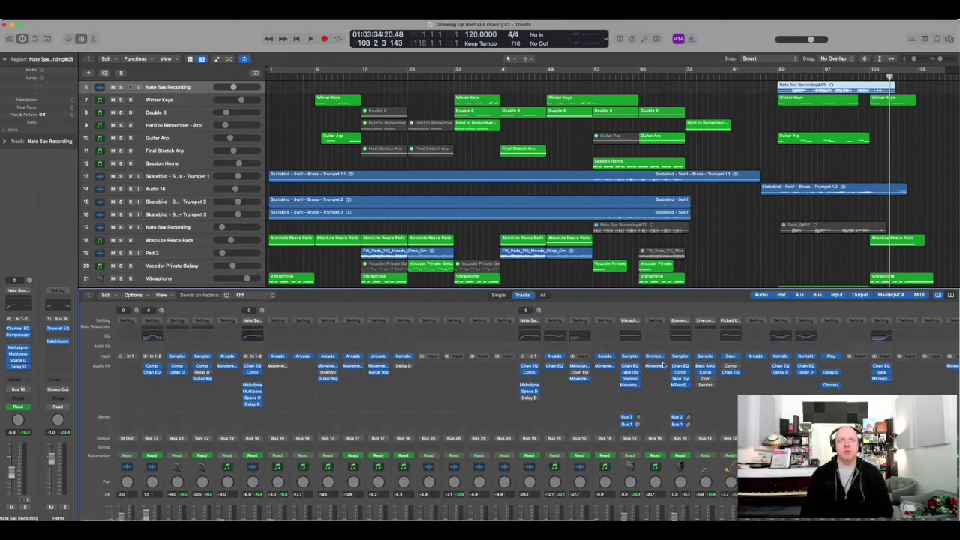
scroll(663, 365, "left", 1)
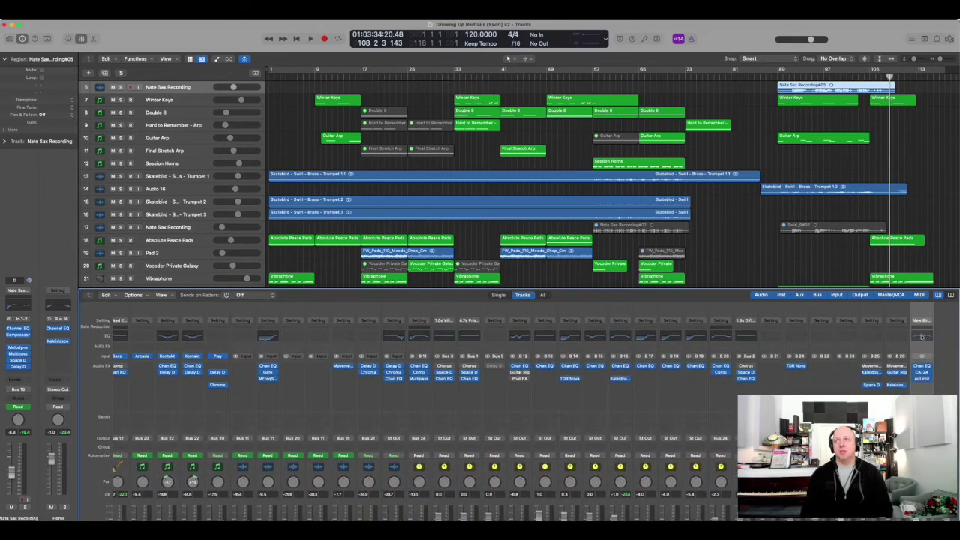
scroll(921, 375, "down", 3)
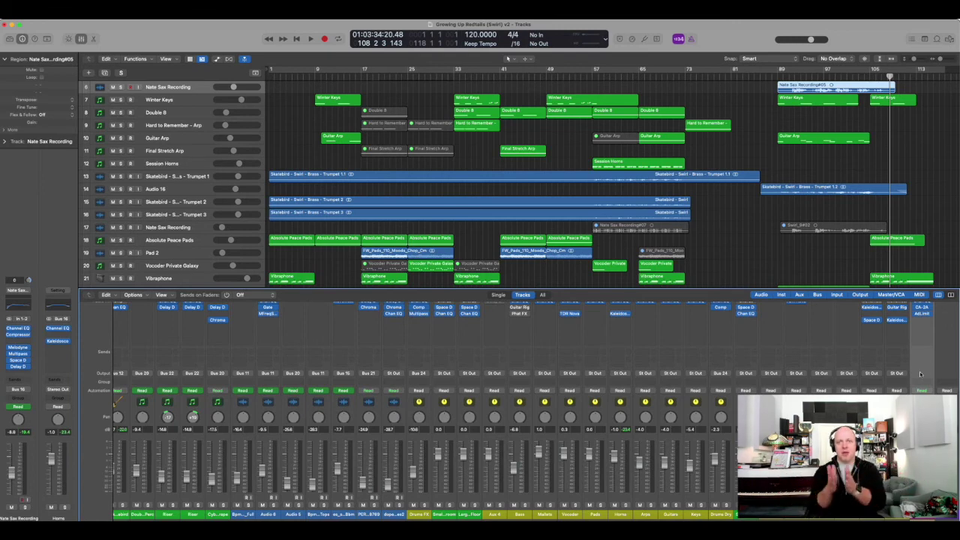
scroll(922, 368, "up", 4)
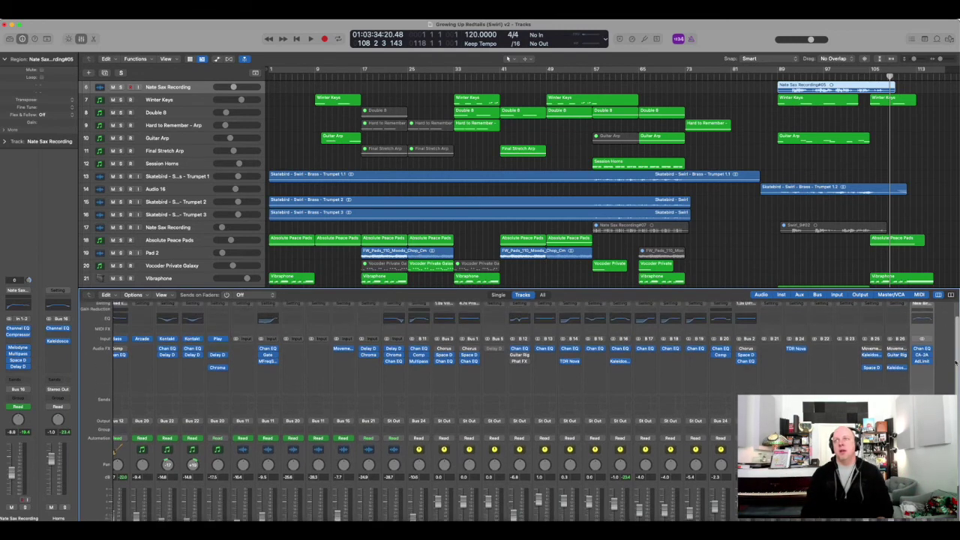
Open the output channel's Channel EQ, CA-2A compressor and Adaptive Limiter, arranging their windows to inspect the settings.
left_click(922, 352)
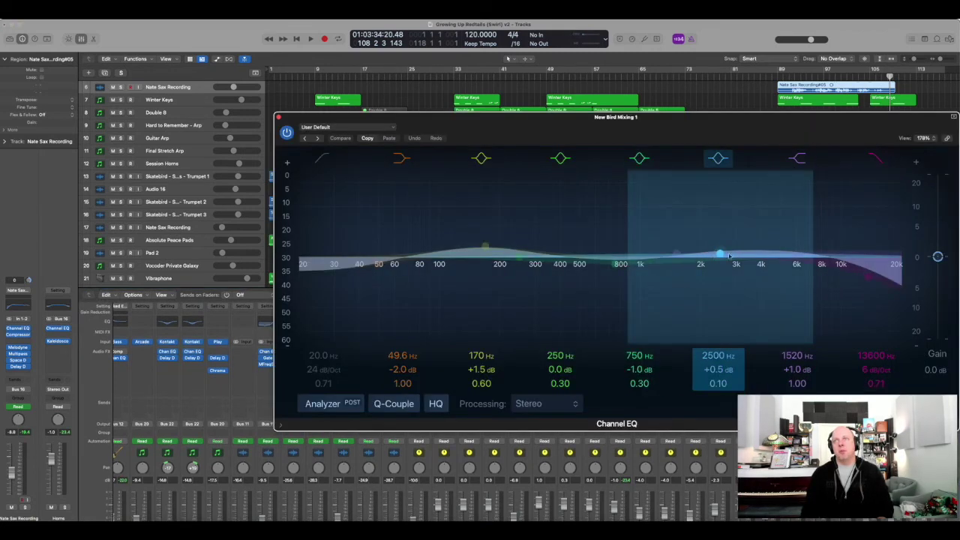
left_click_drag(847, 118, 572, 67)
left_click(921, 357)
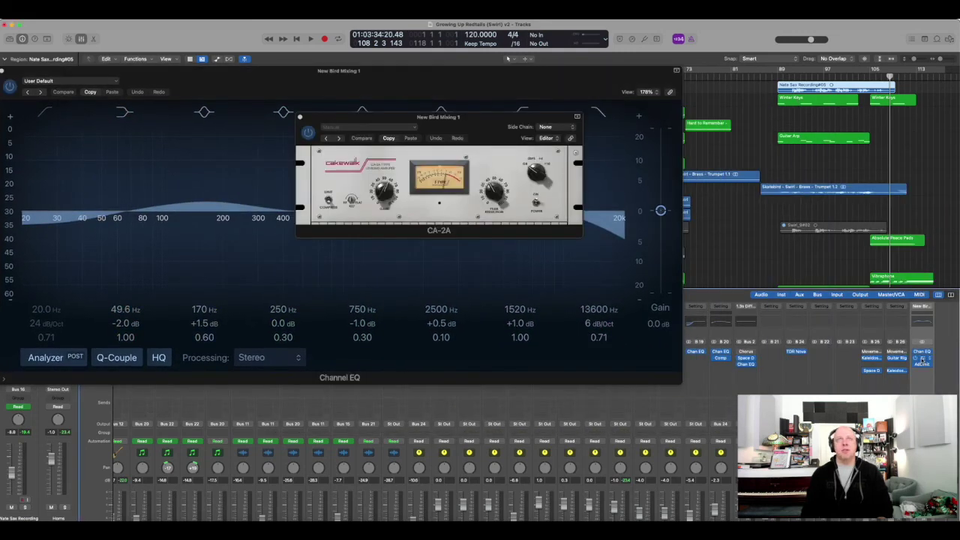
left_click_drag(475, 129, 426, 224)
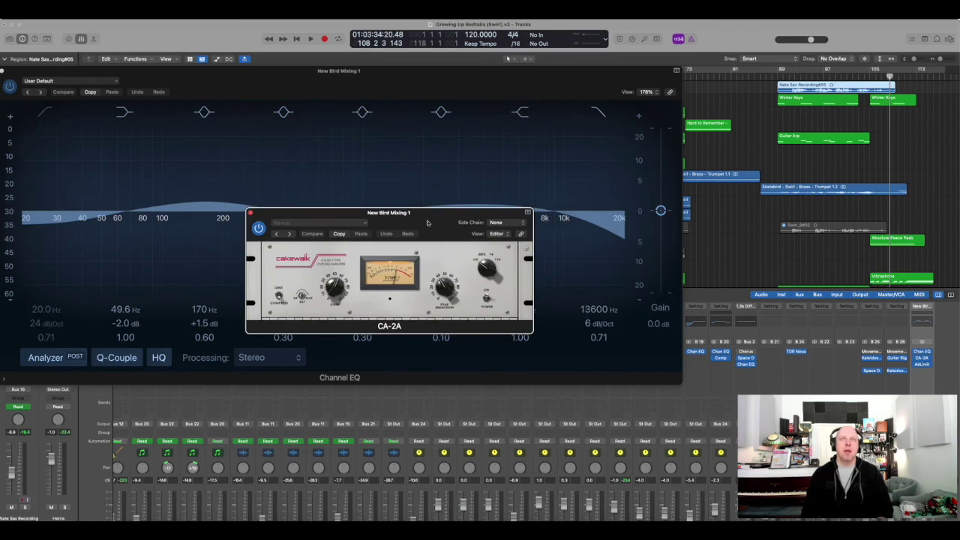
left_click(921, 363)
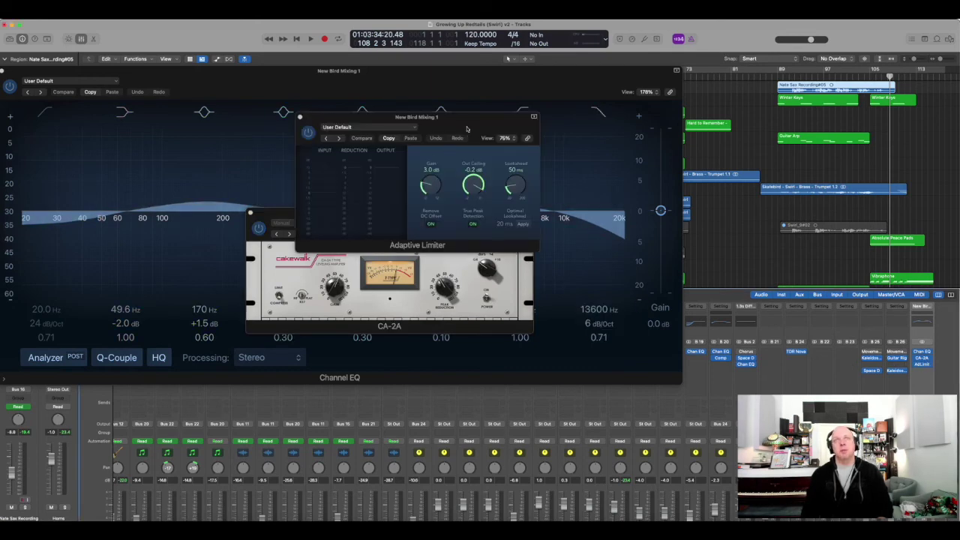
left_click_drag(467, 129, 762, 196)
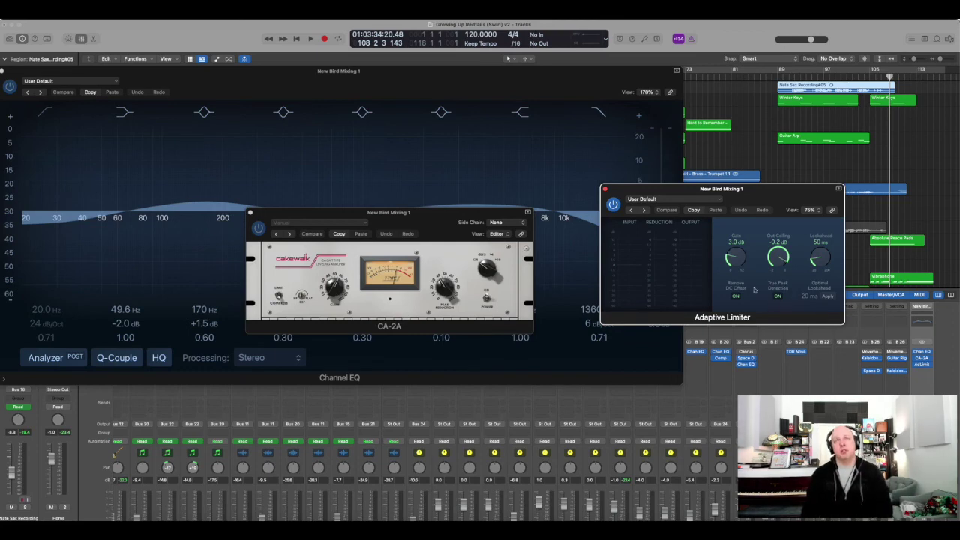
Close the Adaptive Limiter, CA-2A and Channel EQ windows of the output channel.
left_click(605, 189)
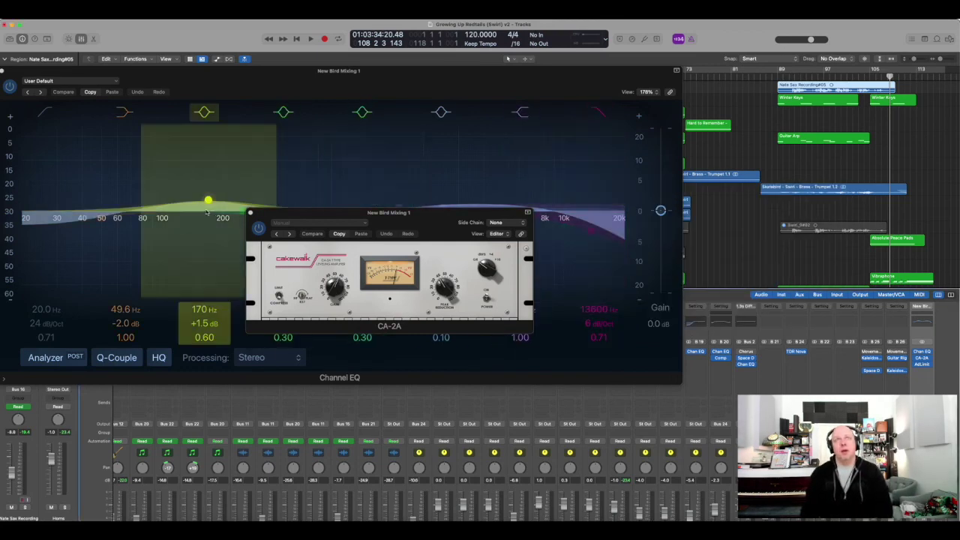
left_click(250, 213)
left_click_drag(6, 72, 183, 88)
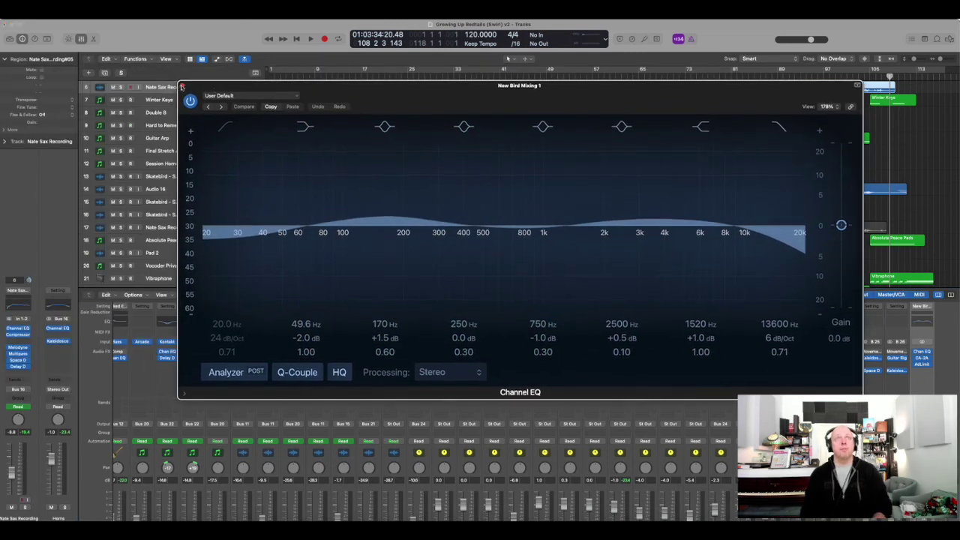
left_click(182, 87)
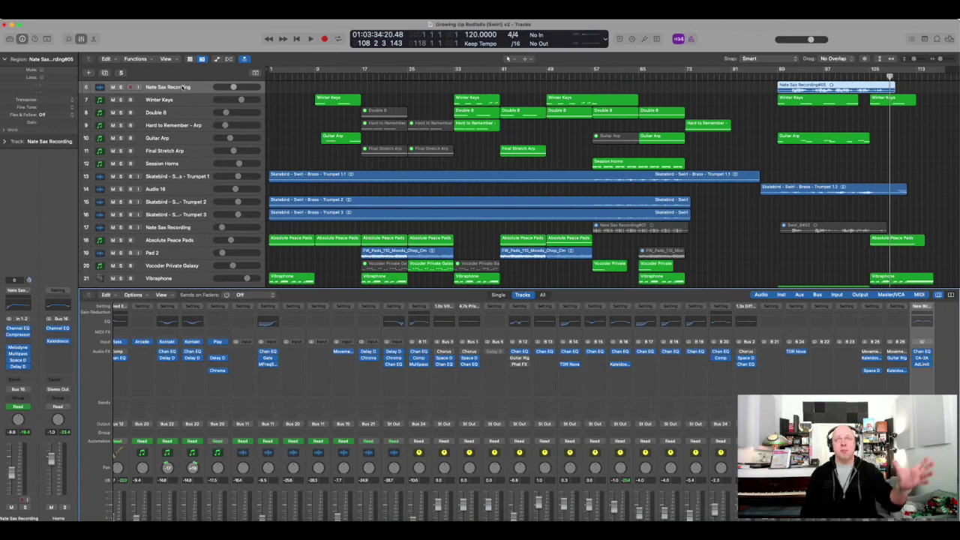